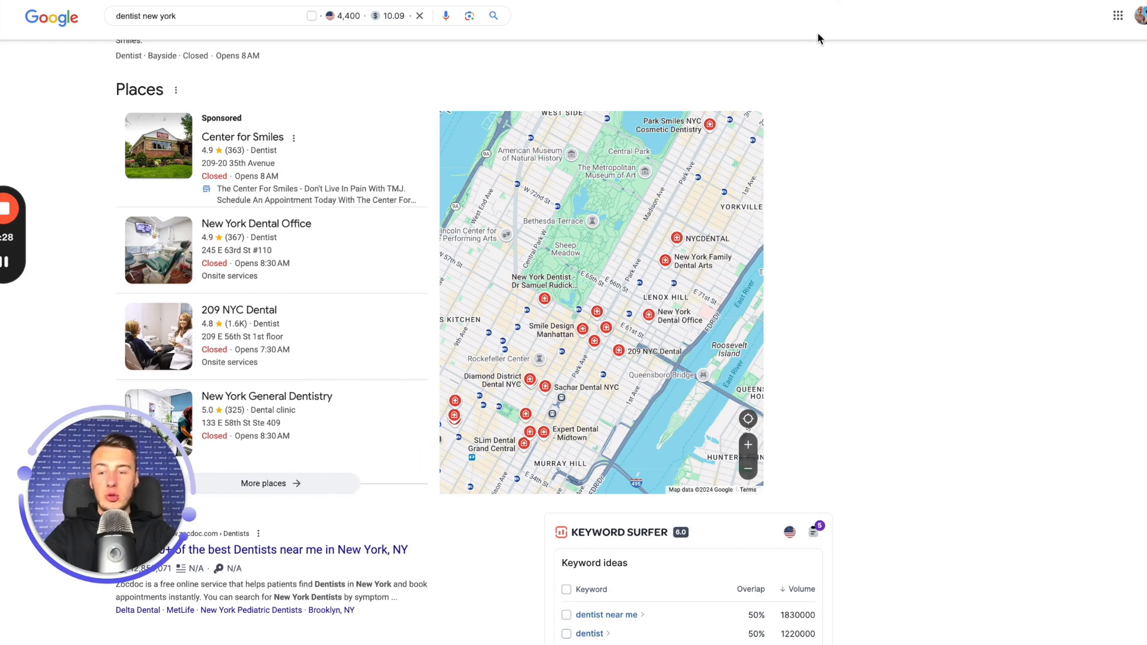
# Step: Switch to Localo, view the Google accounts available for importing Business Profiles, and close the import dialog without importing
pyautogui.click(835, 0)
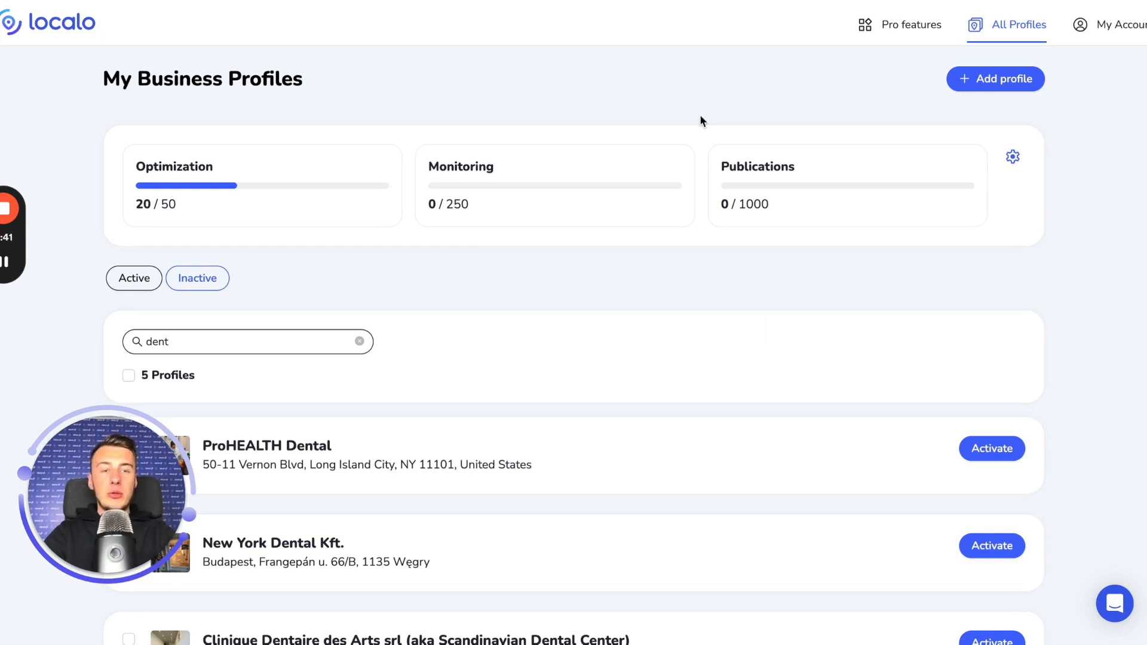
pyautogui.click(970, 89)
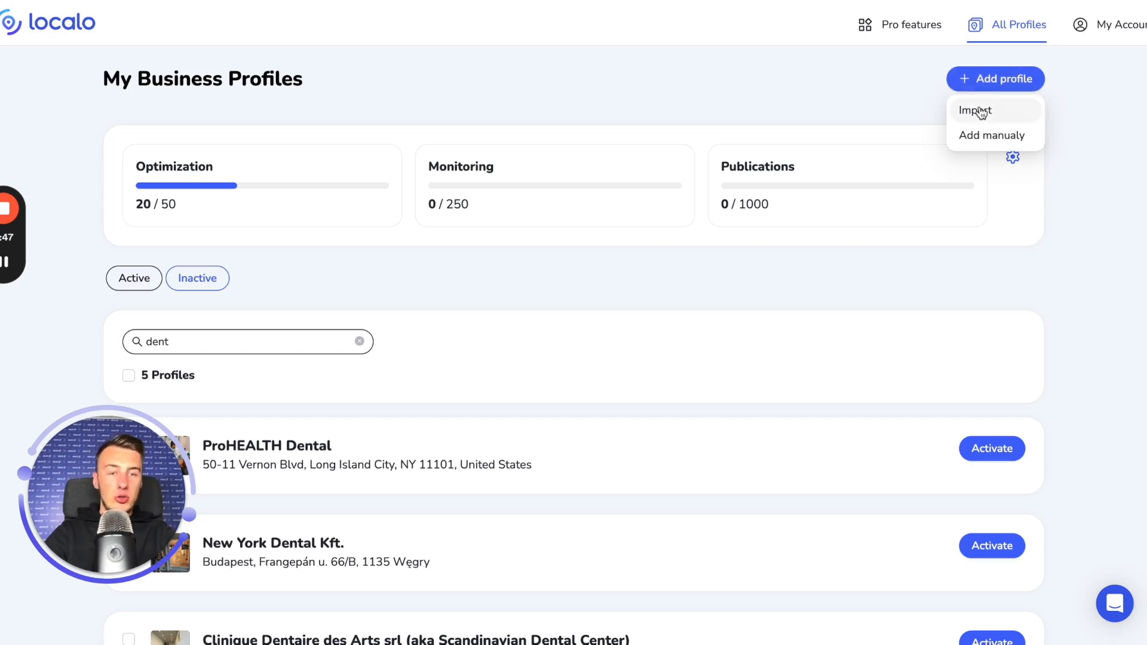
pyautogui.click(1011, 113)
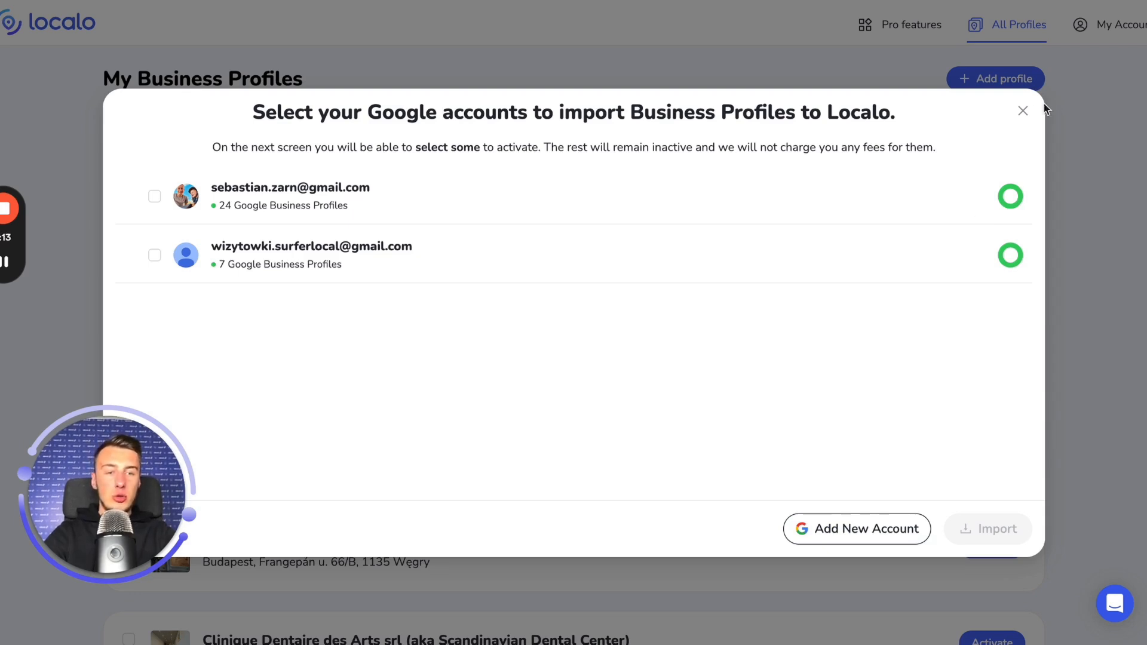
pyautogui.click(1023, 111)
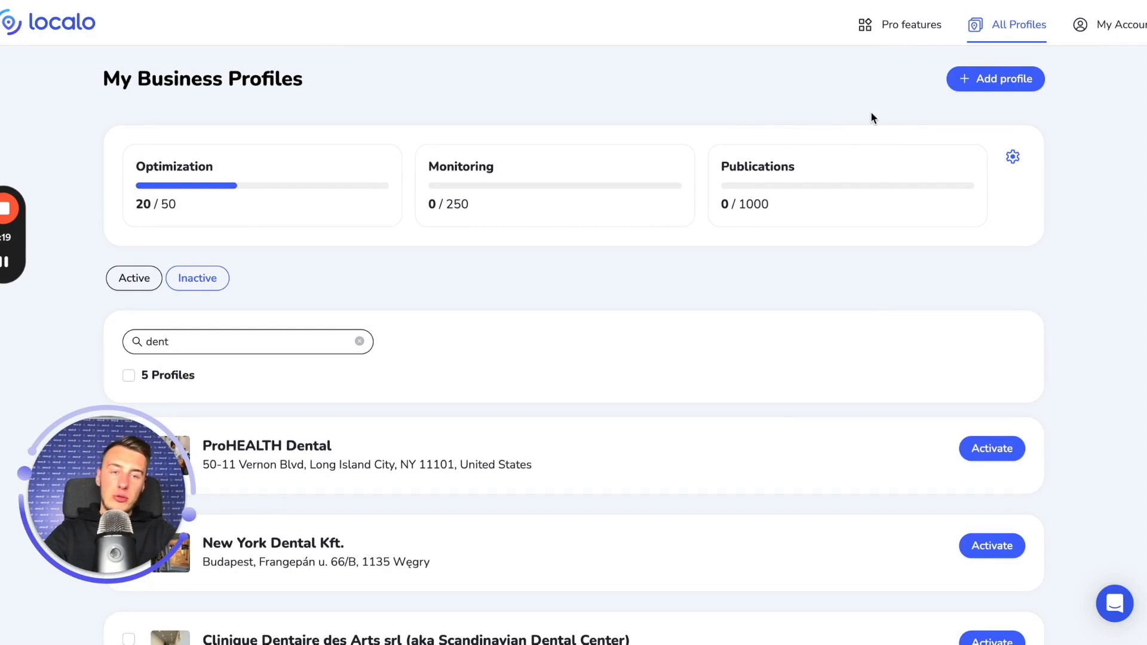
# Step: Look through the inactive dental business profiles and their activation options
pyautogui.scroll(-1, 871, 115)
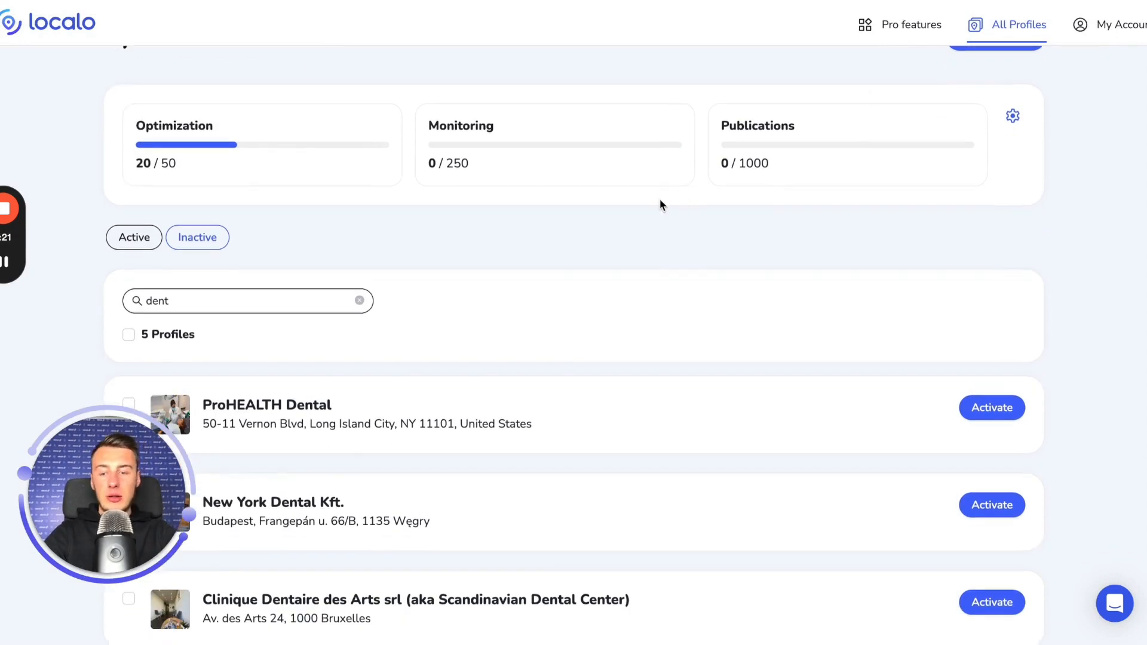
pyautogui.scroll(-1, 660, 200)
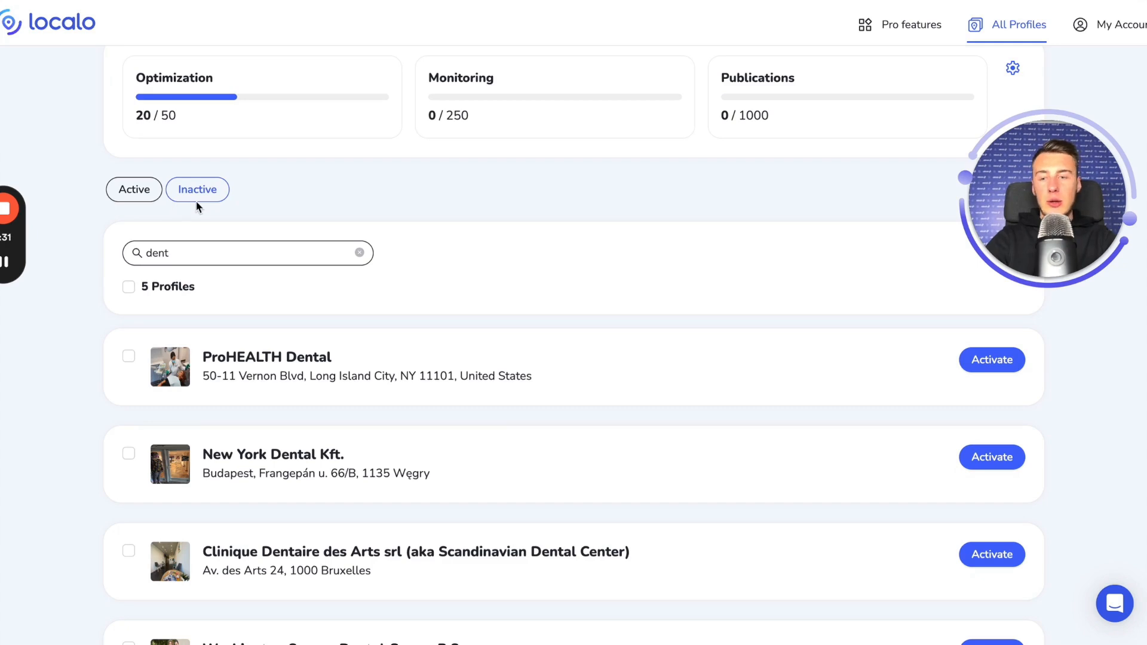
pyautogui.scroll(-1, 195, 202)
pyautogui.scroll(-1, 188, 252)
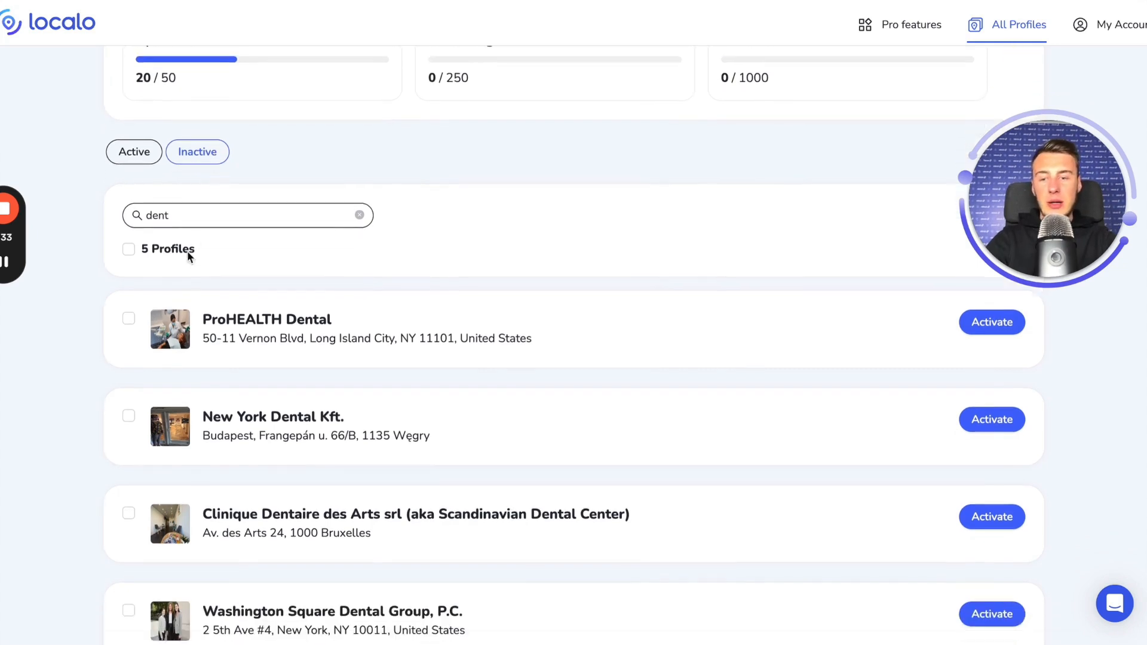
pyautogui.scroll(-2, 188, 250)
pyautogui.scroll(-1, 188, 257)
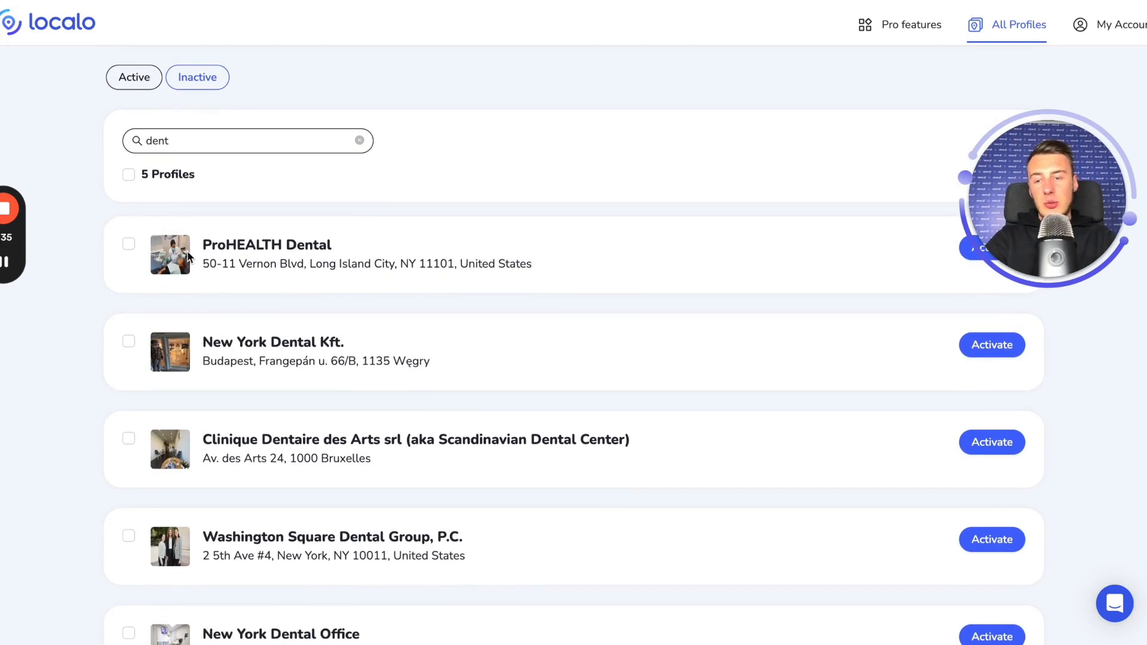
pyautogui.scroll(-3, 188, 256)
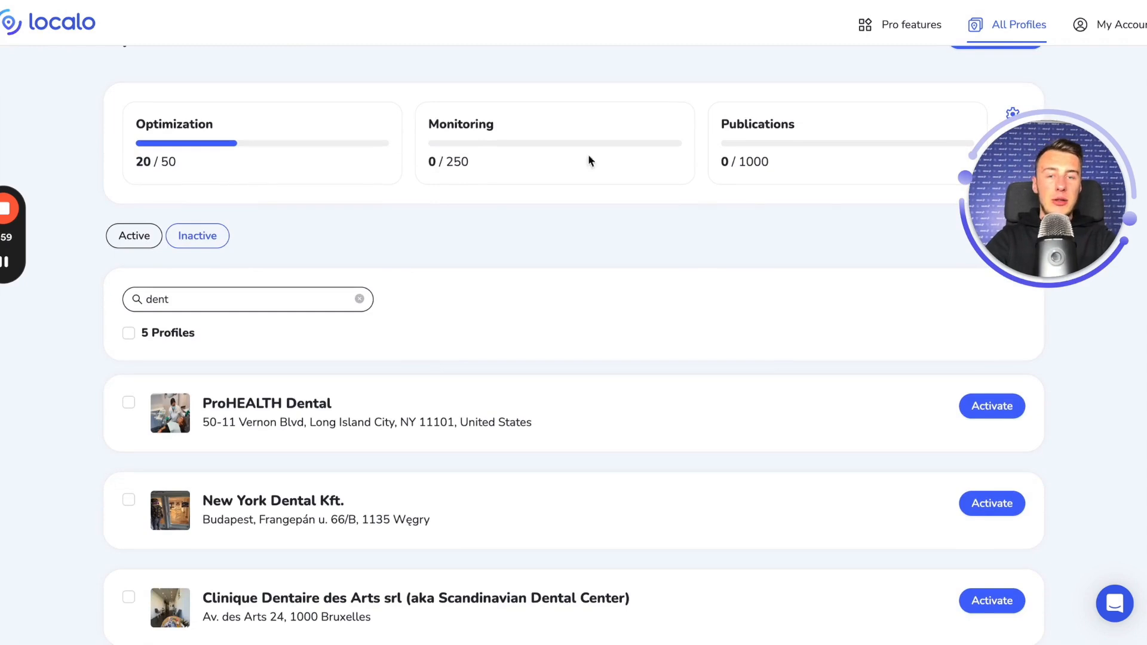
pyautogui.scroll(-1, 811, 227)
pyautogui.scroll(1, 666, 272)
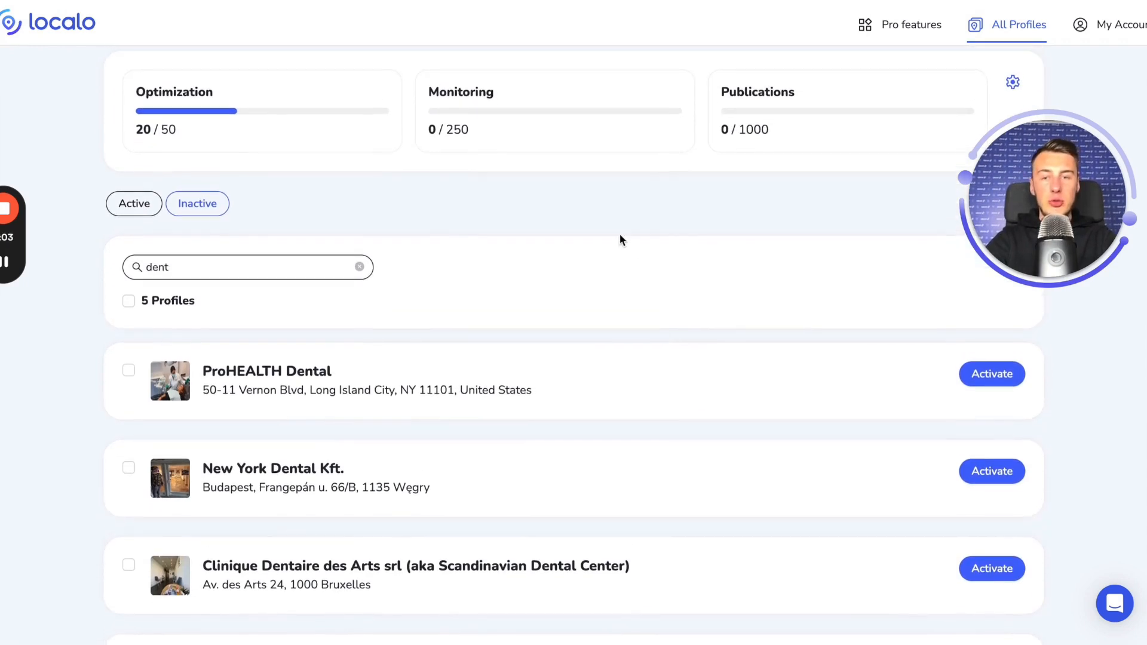
pyautogui.scroll(-2, 620, 238)
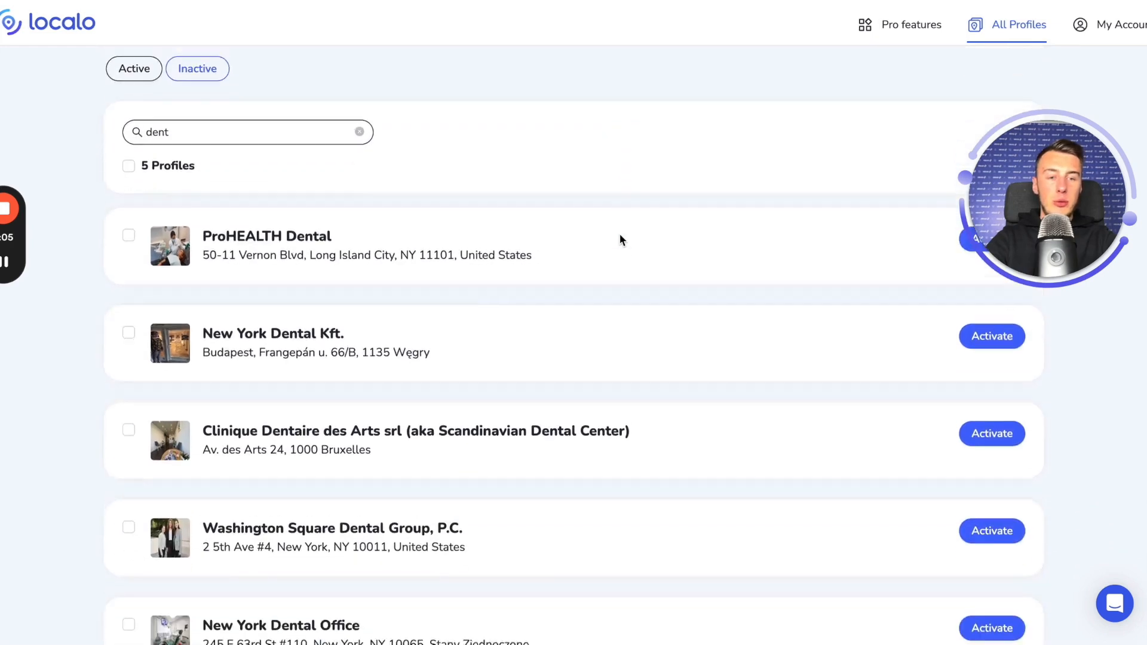
pyautogui.scroll(-1, 620, 235)
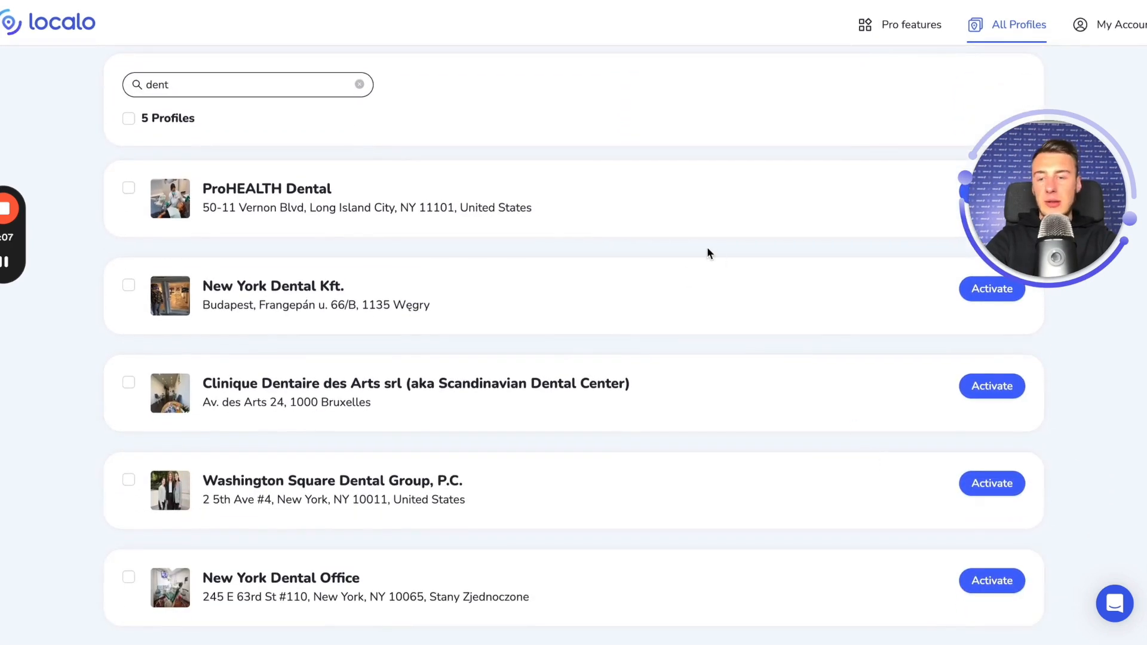
pyautogui.scroll(1, 708, 252)
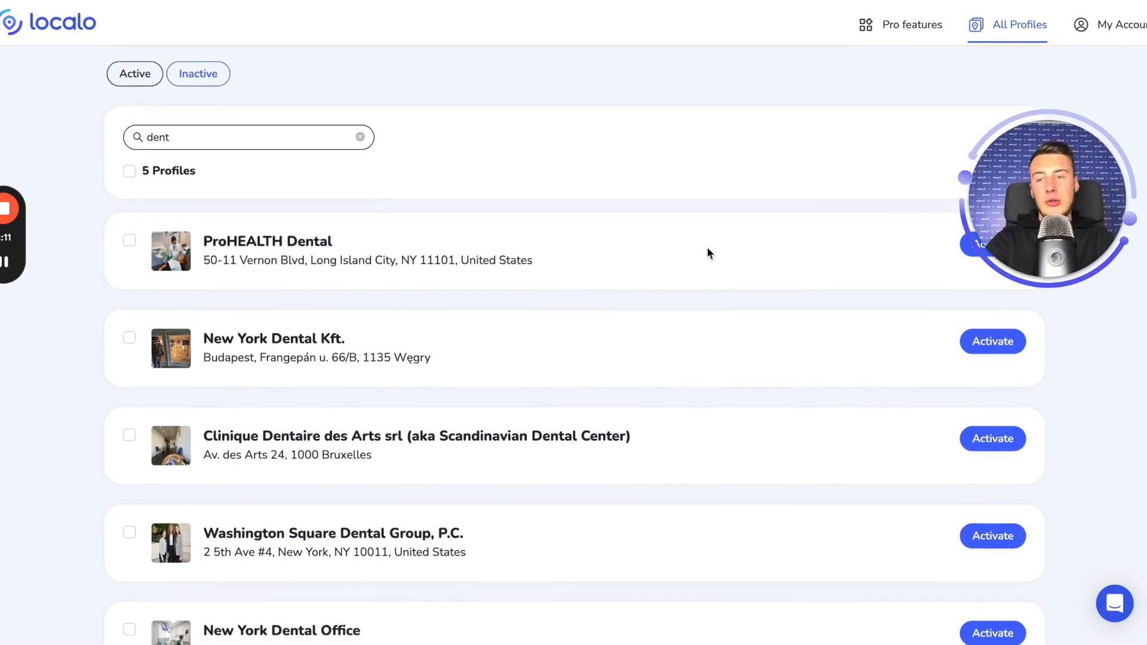
pyautogui.scroll(-1, 627, 261)
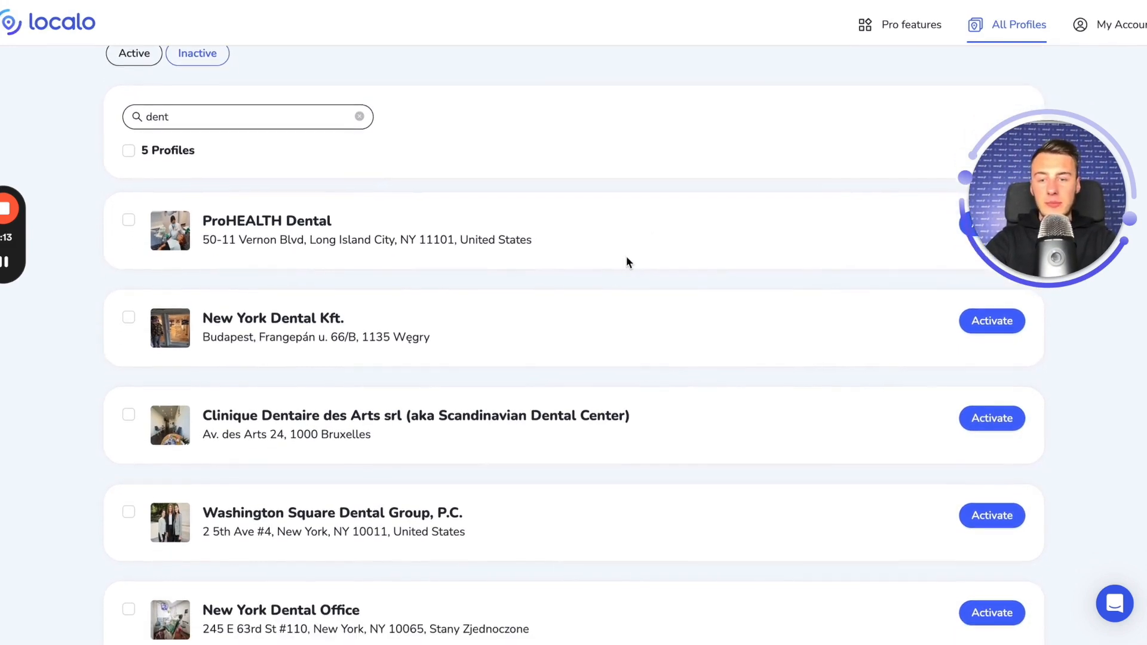
pyautogui.scroll(-1, 627, 262)
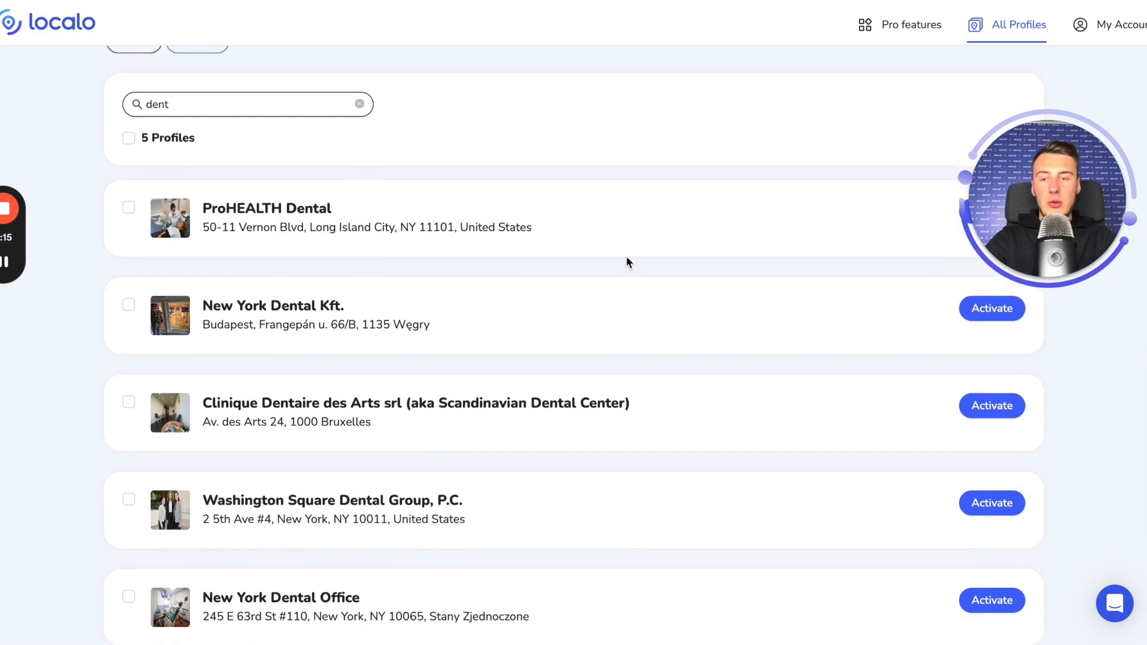
pyautogui.scroll(-1, 626, 257)
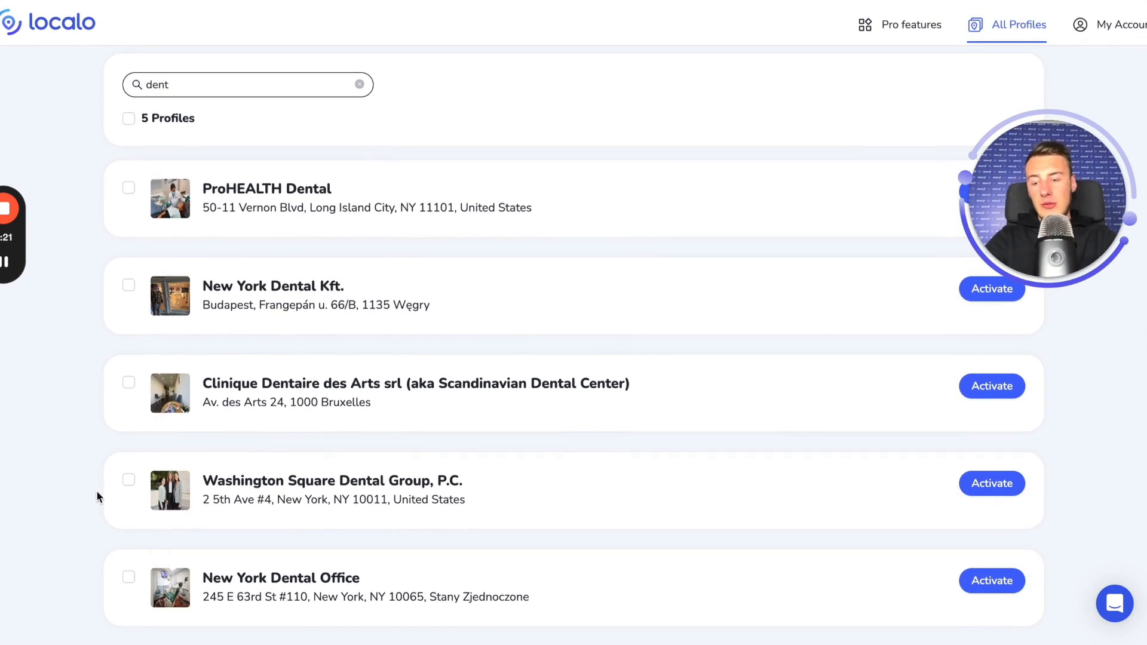
# Step: Select the inactive profiles New York Dental Office, Clinique Dentaire des Arts, Washington Square Dental Group and New York Dental Kft
pyautogui.click(129, 577)
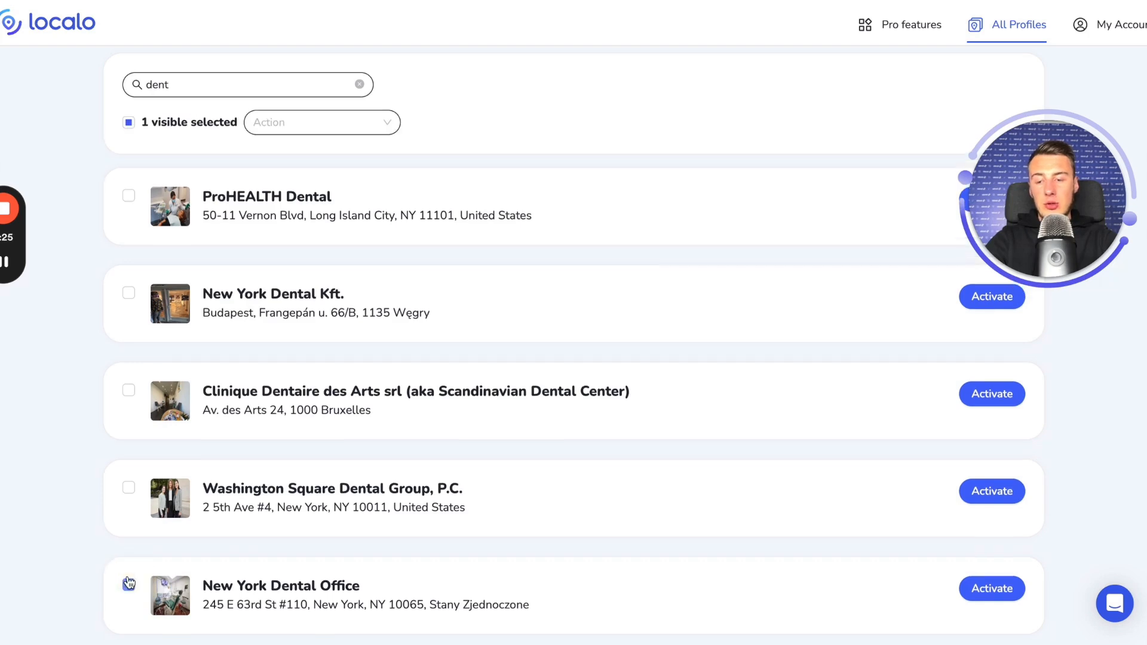
pyautogui.scroll(-1, 129, 584)
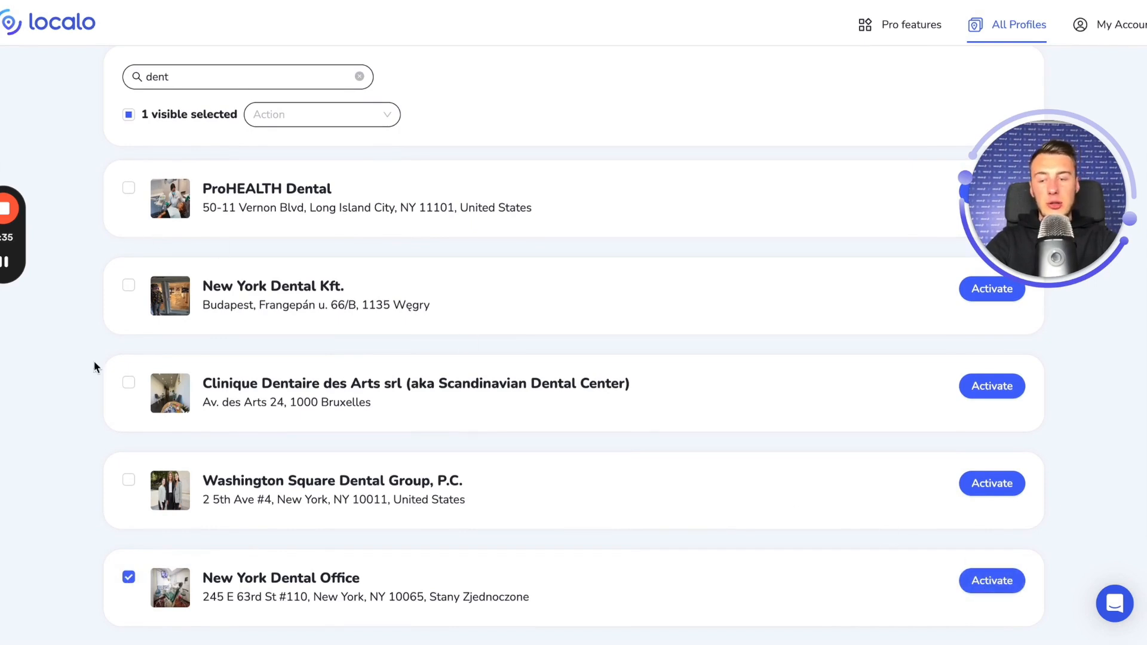
pyautogui.click(128, 383)
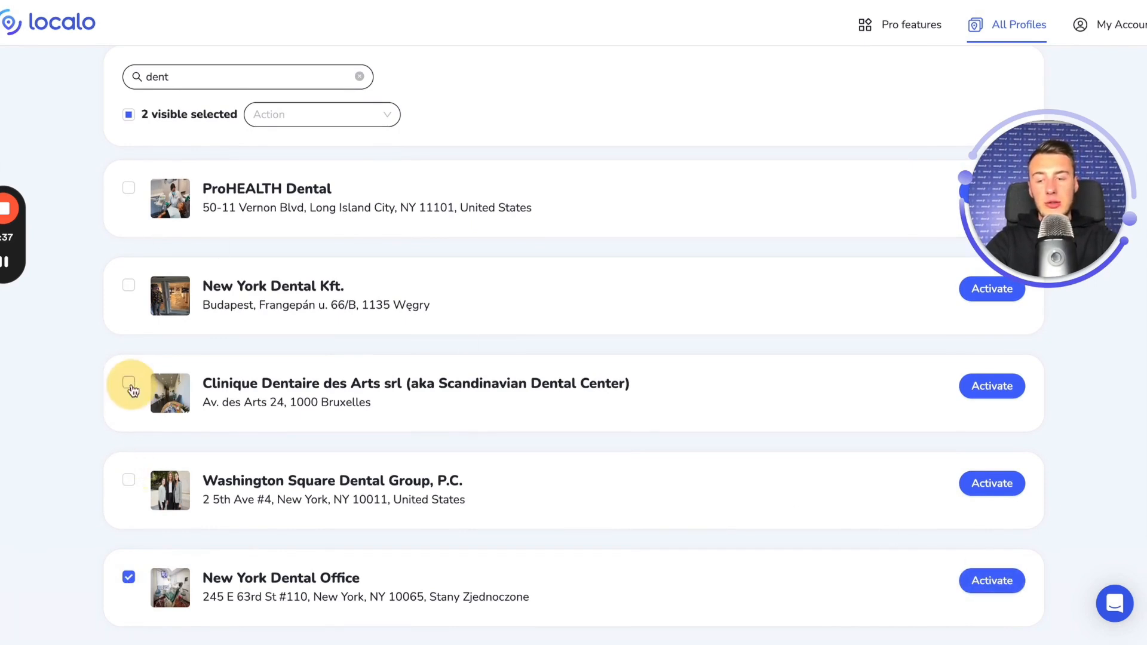
pyautogui.click(128, 480)
pyautogui.click(128, 285)
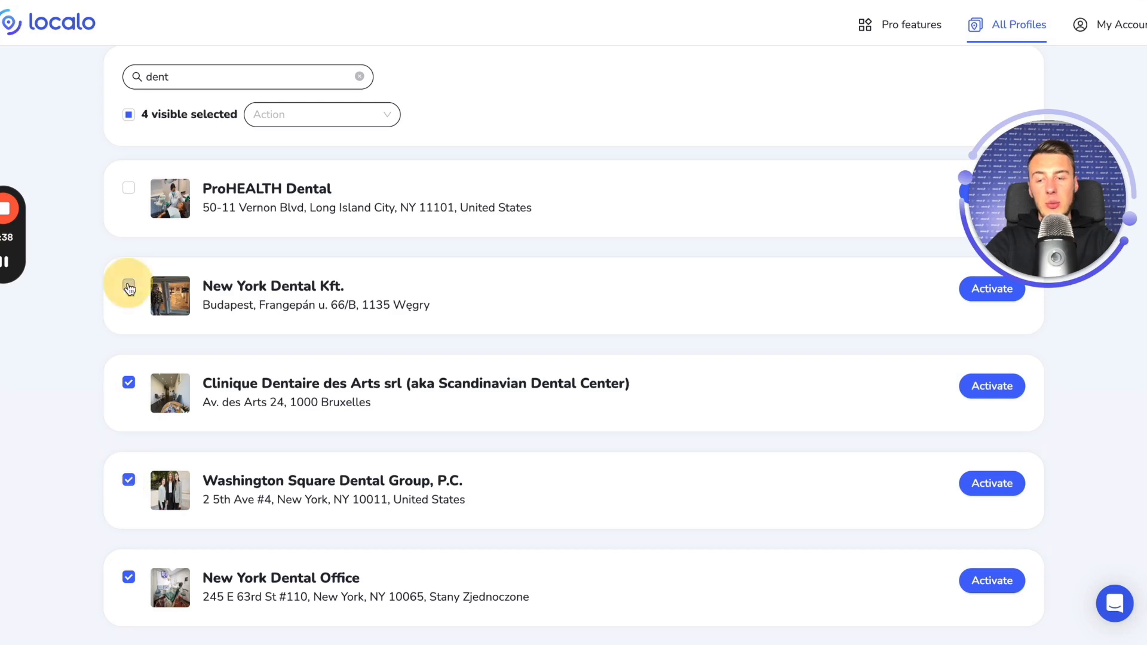
# Step: Try a bulk activation of the four selected profiles with the Optimization tier, then cancel the tier change
pyautogui.click(342, 116)
pyautogui.click(321, 150)
pyautogui.click(445, 319)
pyautogui.click(443, 351)
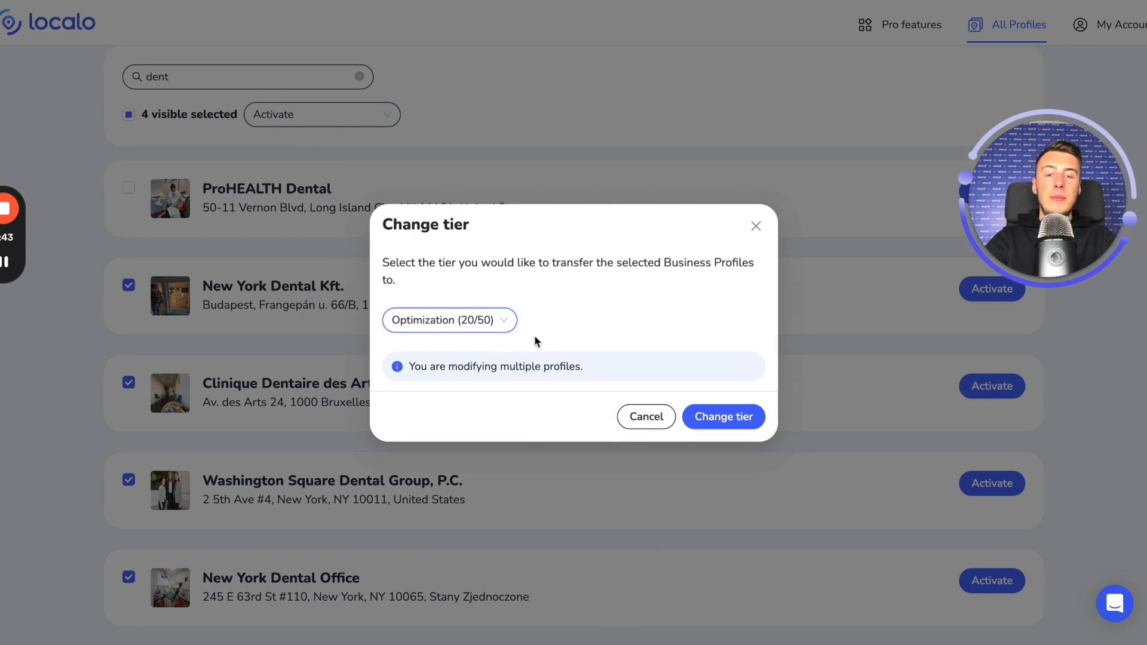
pyautogui.click(624, 416)
# Step: Deselect New York Dental Kft., Clinique Dentaire des Arts and Washington Square Dental Group, keeping only New York Dental Office selected
pyautogui.click(129, 286)
pyautogui.click(129, 383)
pyautogui.click(128, 480)
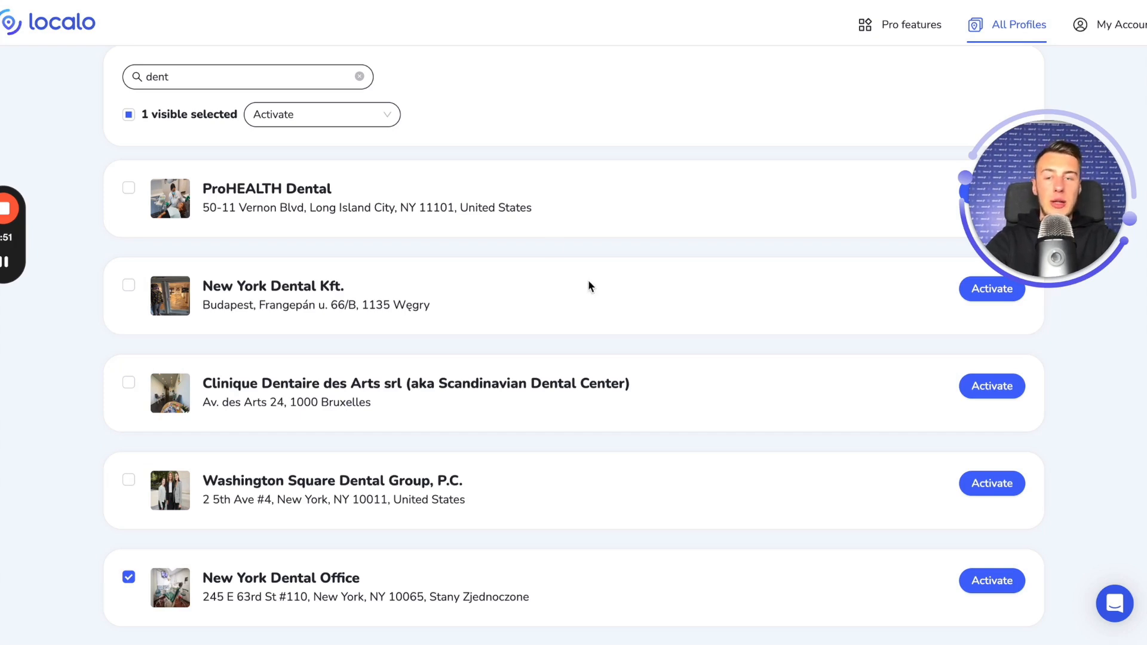
pyautogui.scroll(1, 440, 187)
pyautogui.scroll(-1, 441, 186)
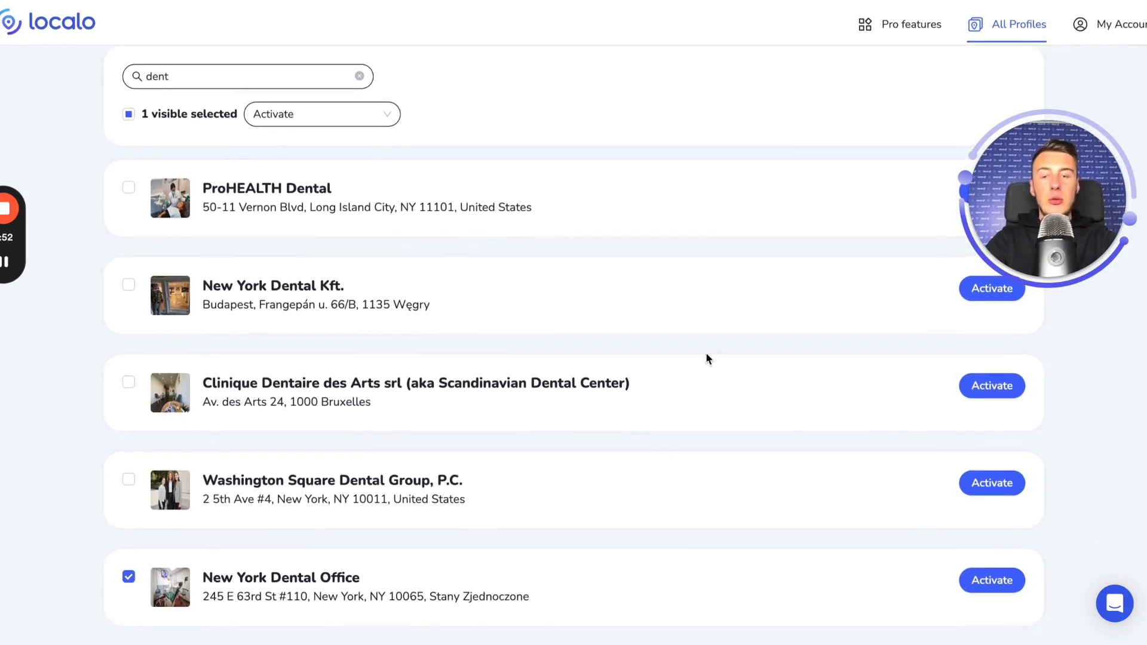
# Step: Activate the New York Dental Office profile with the Optimization tier
pyautogui.click(977, 581)
pyautogui.click(453, 349)
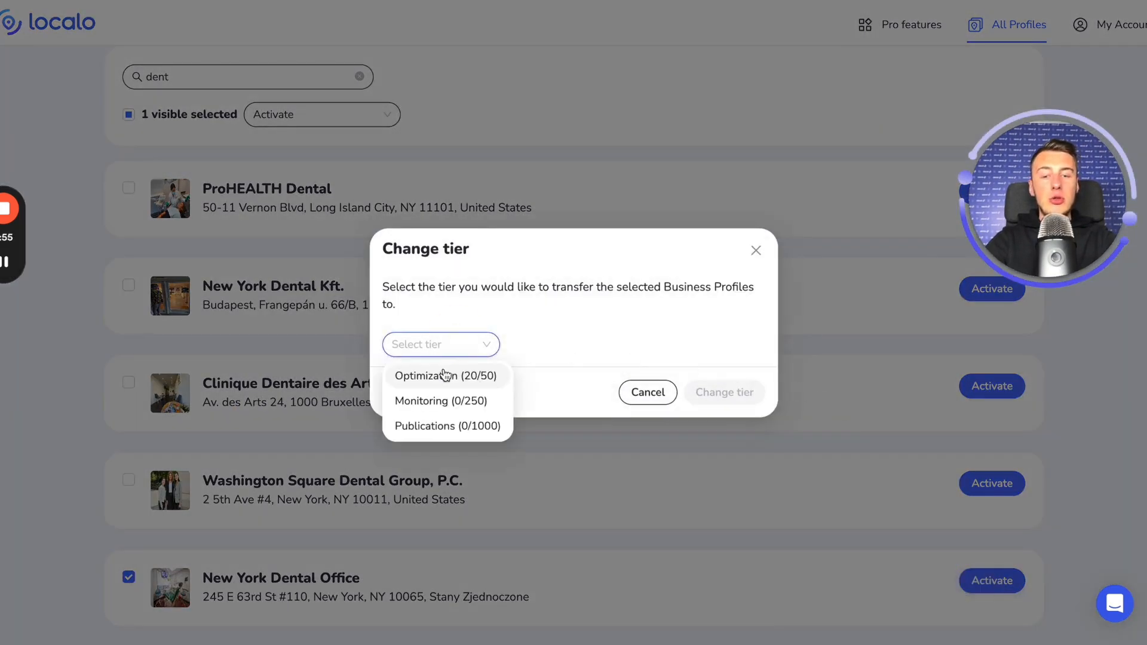
pyautogui.click(441, 374)
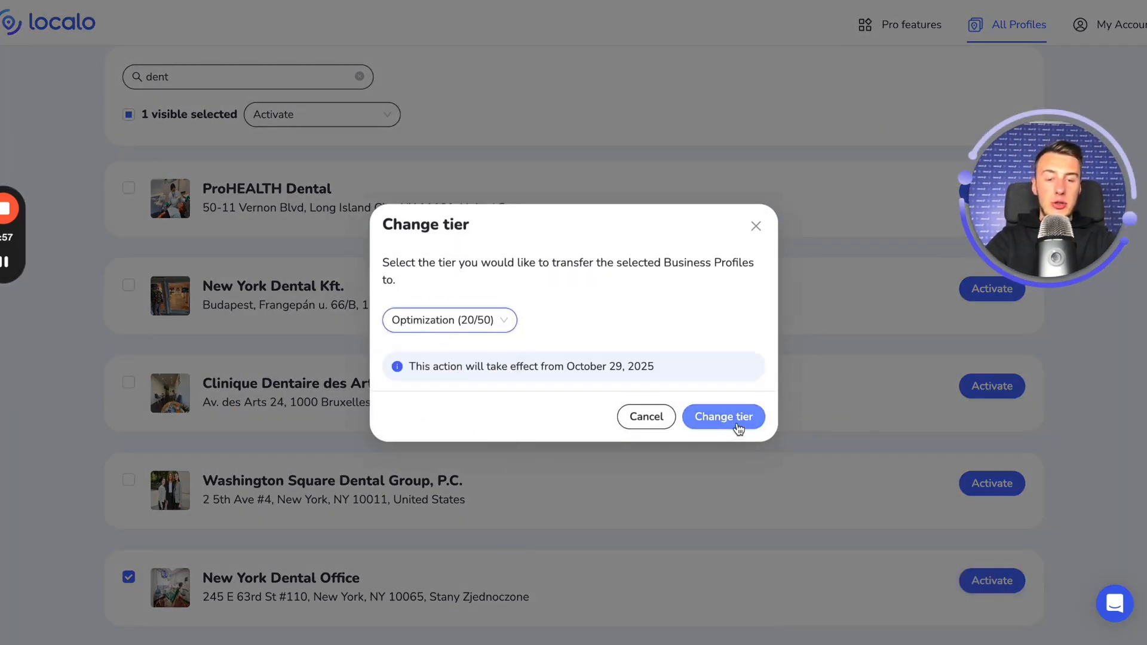
pyautogui.click(738, 427)
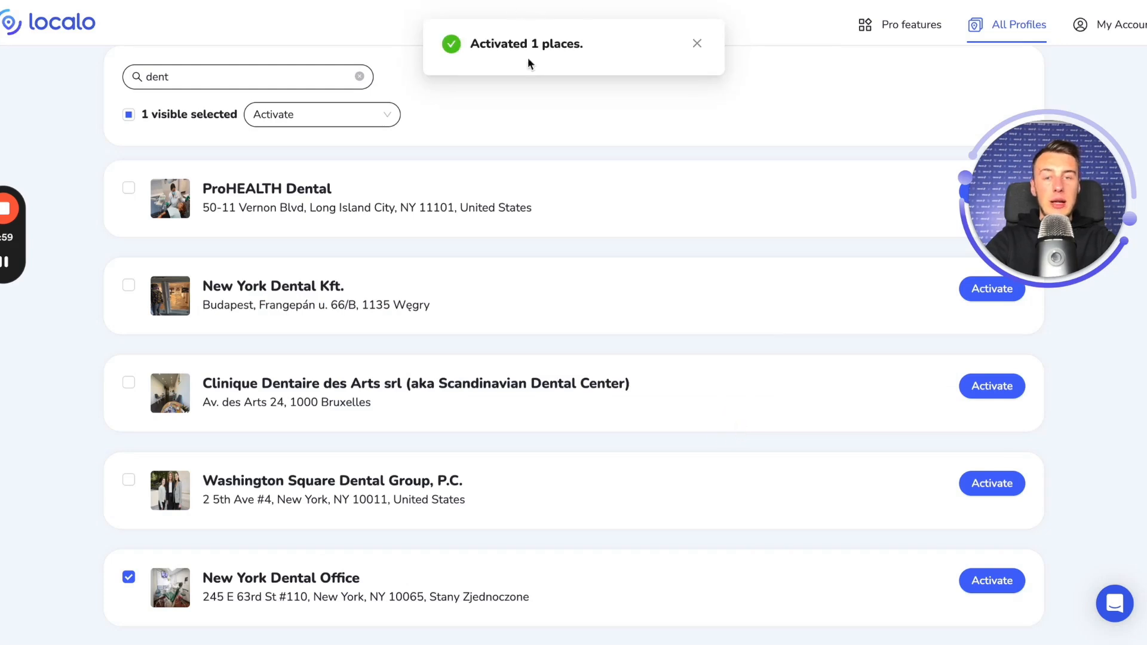
# Step: Show the active business profiles and open the New York Dental Office profile
pyautogui.scroll(5, 588, 89)
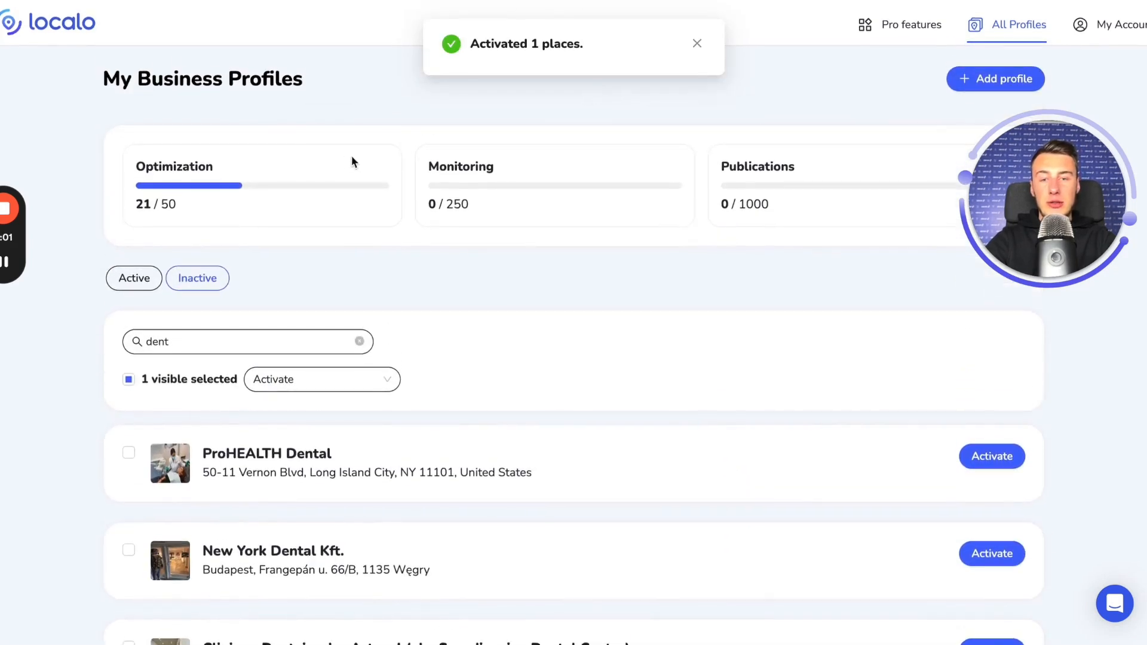
pyautogui.click(141, 278)
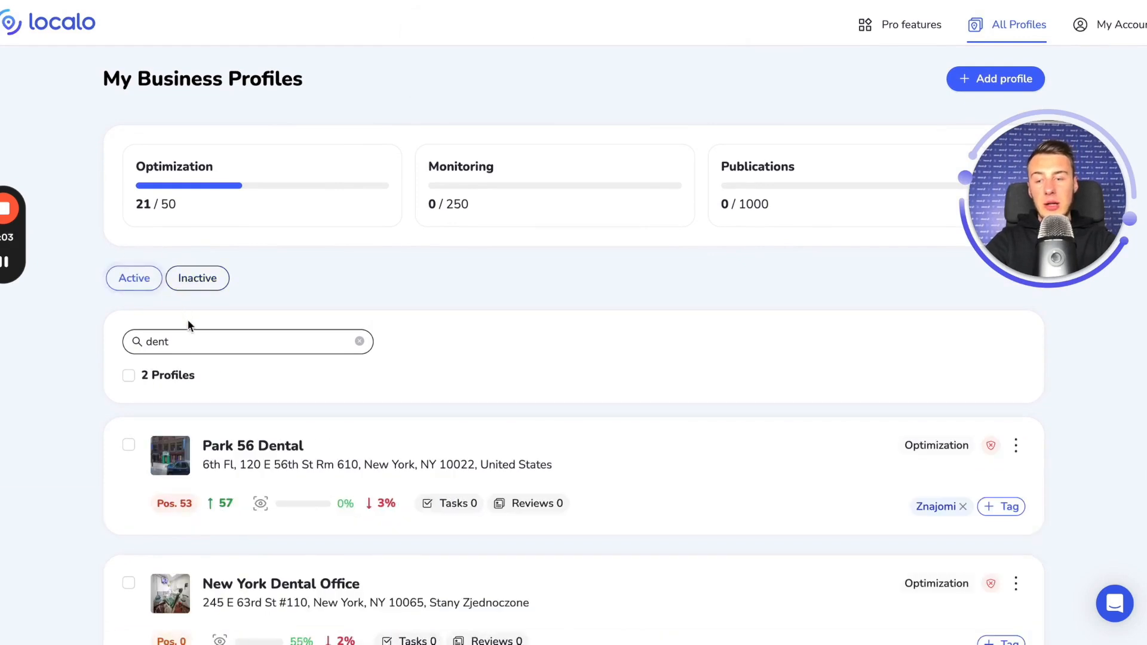
pyautogui.scroll(-1, 188, 320)
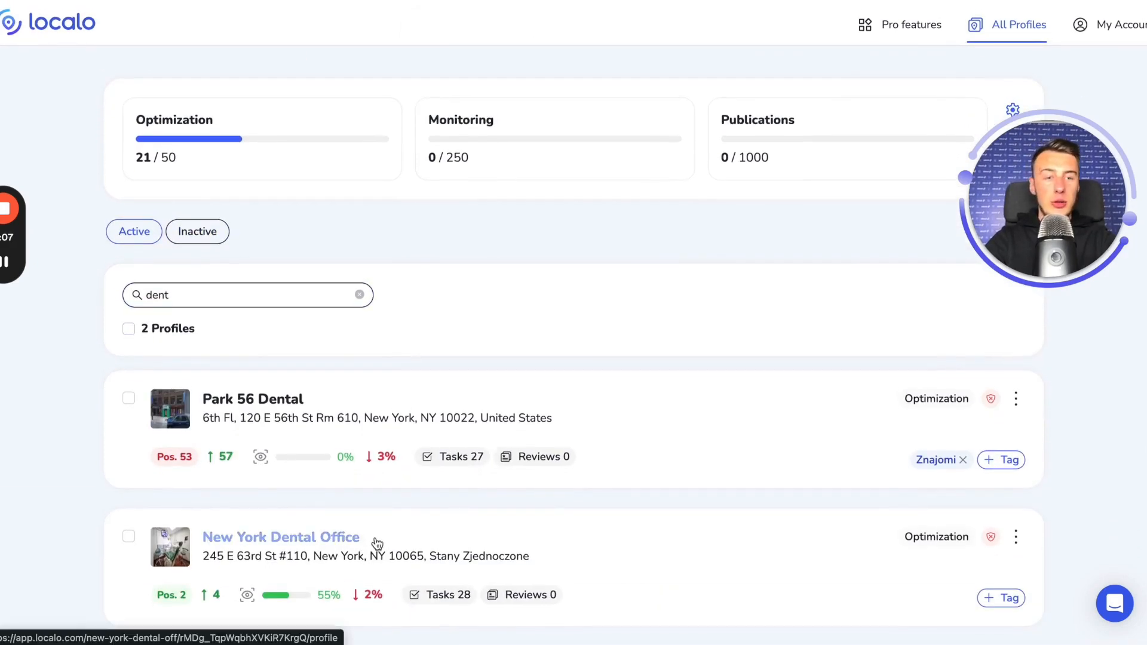
pyautogui.click(334, 533)
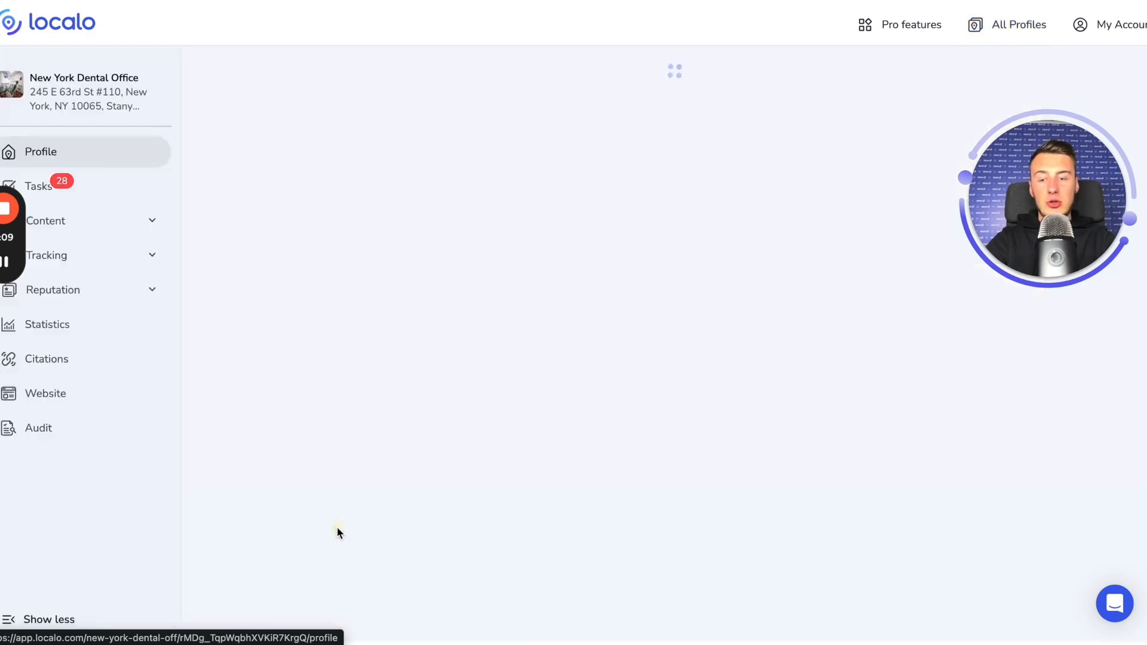
# Step: Open the full list of tracked keywords from the profile's top five keywords overview
pyautogui.scroll(-1, 514, 361)
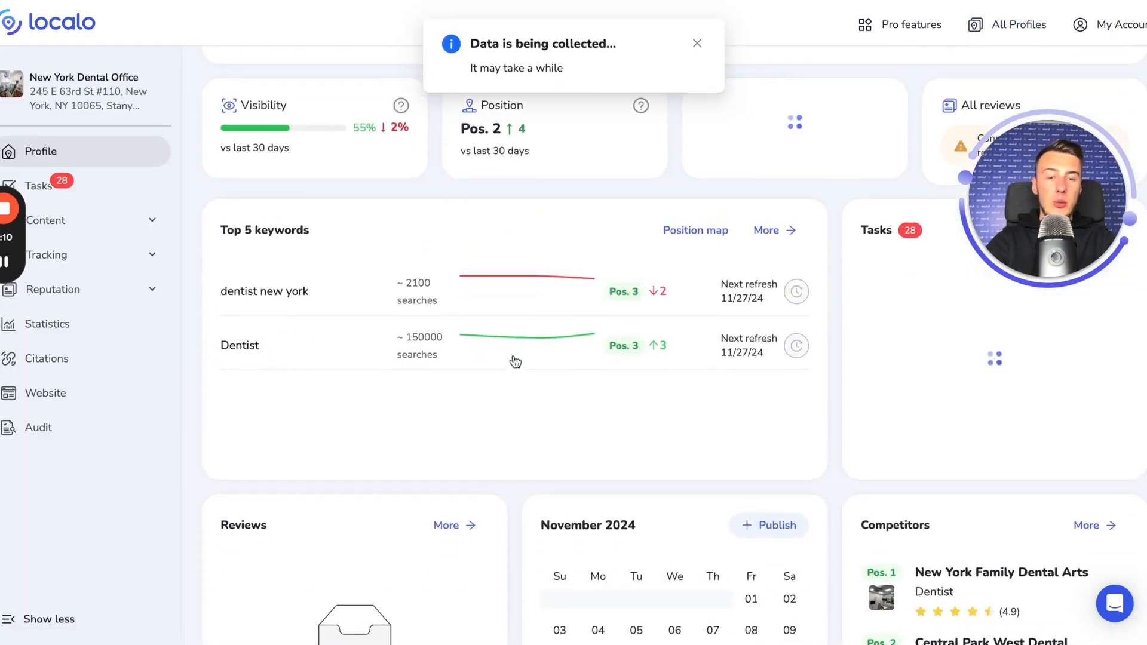
pyautogui.click(760, 231)
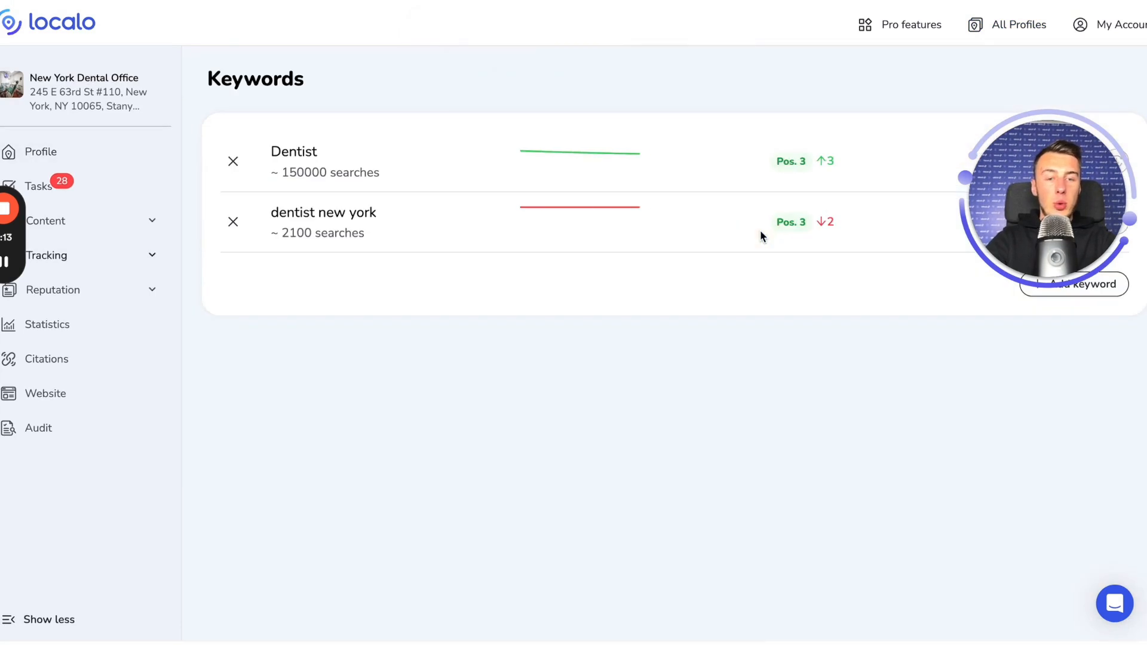
pyautogui.moveTo(1014, 176); pyautogui.dragTo(816, 369)
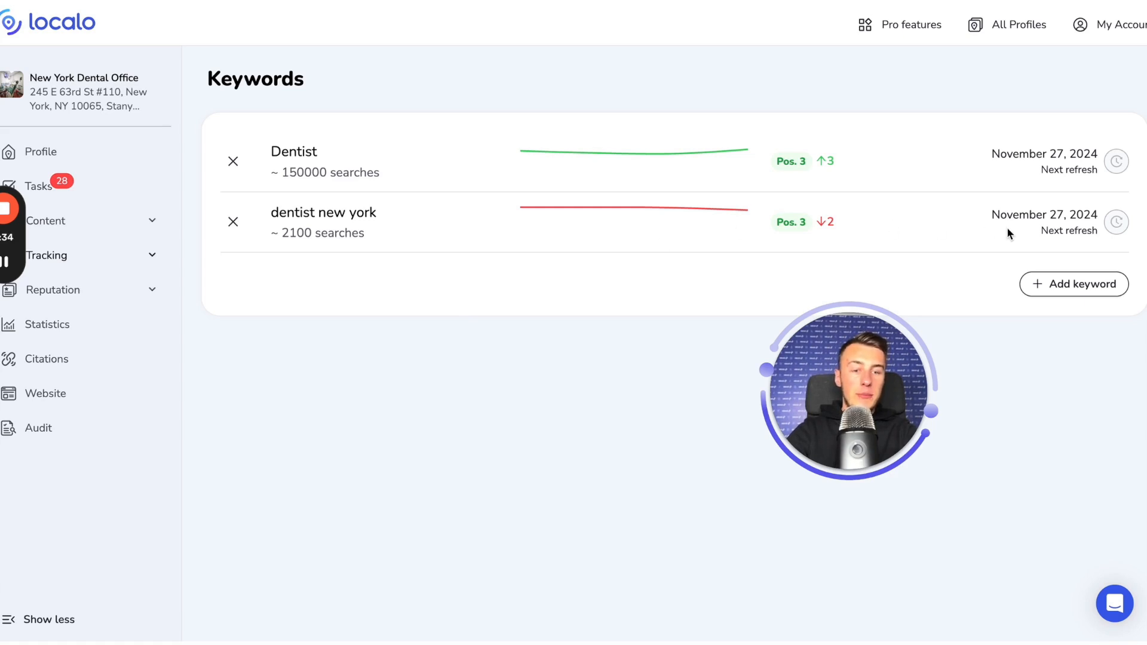
# Step: Add the suggested keyword Dental to the tracked keywords and check its current position
pyautogui.click(1046, 285)
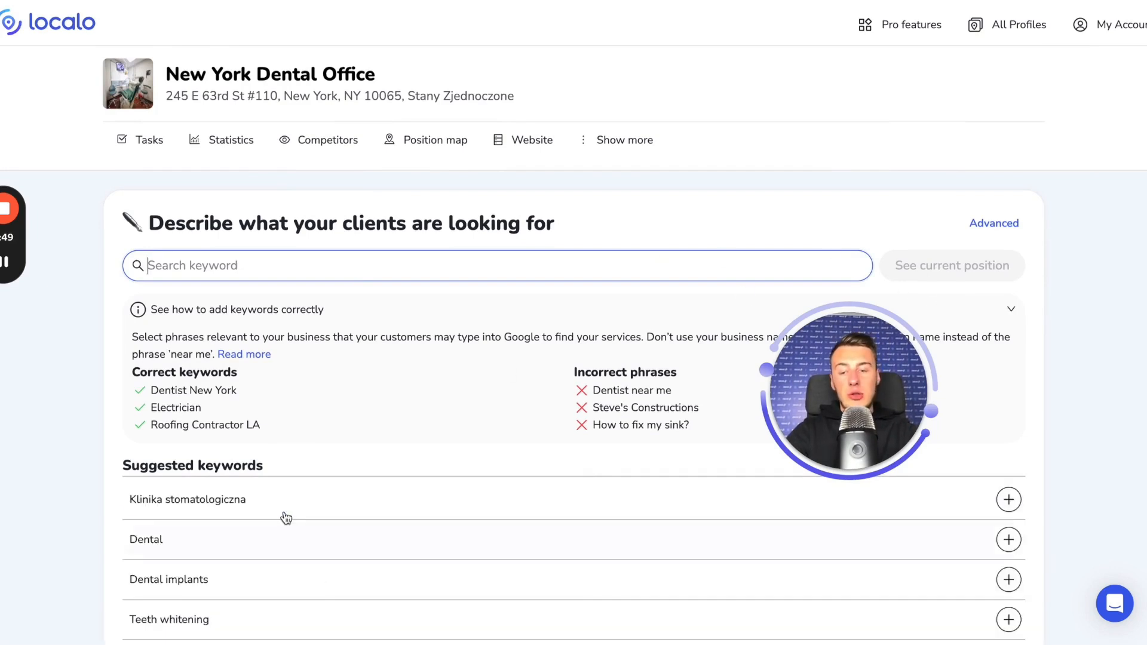
pyautogui.click(272, 541)
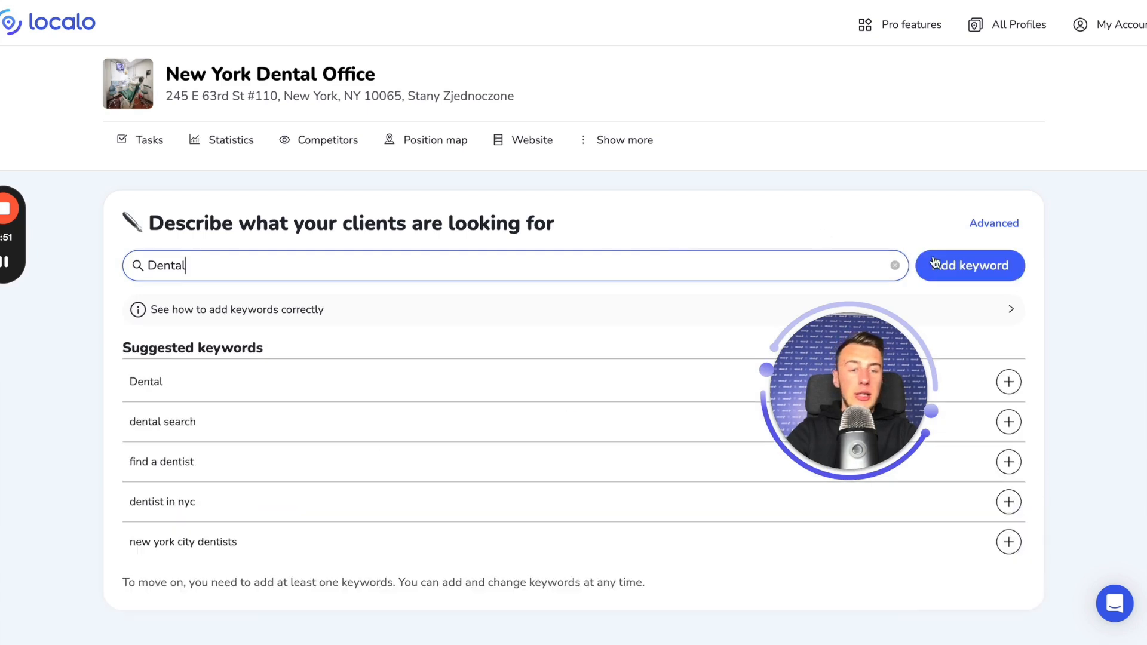
pyautogui.click(956, 266)
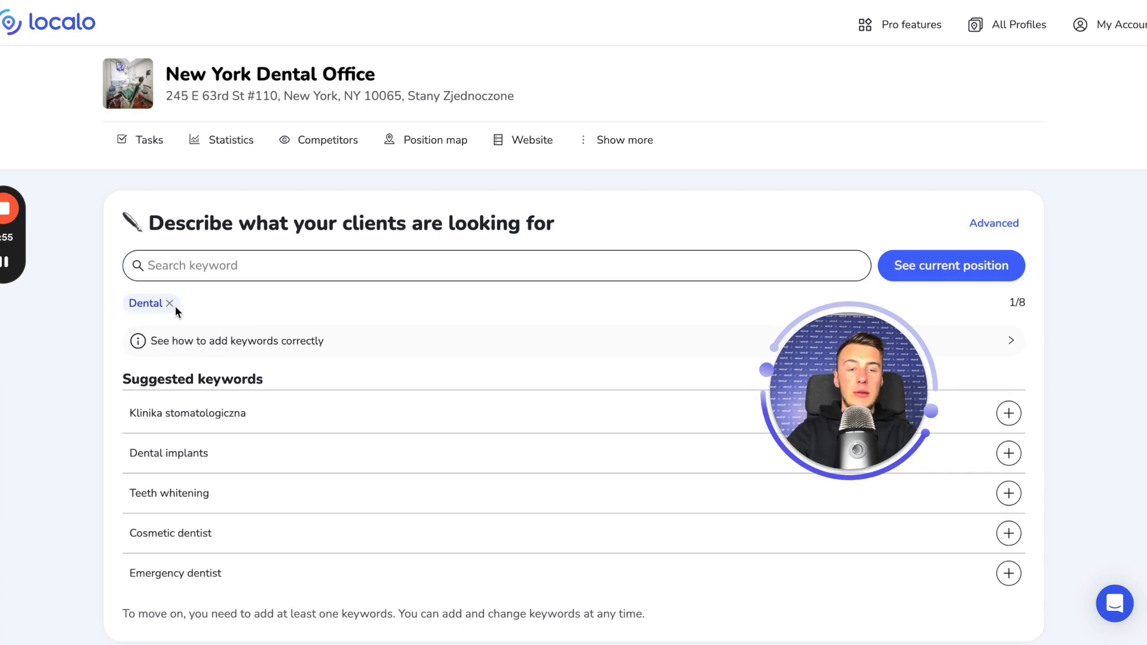
pyautogui.click(965, 256)
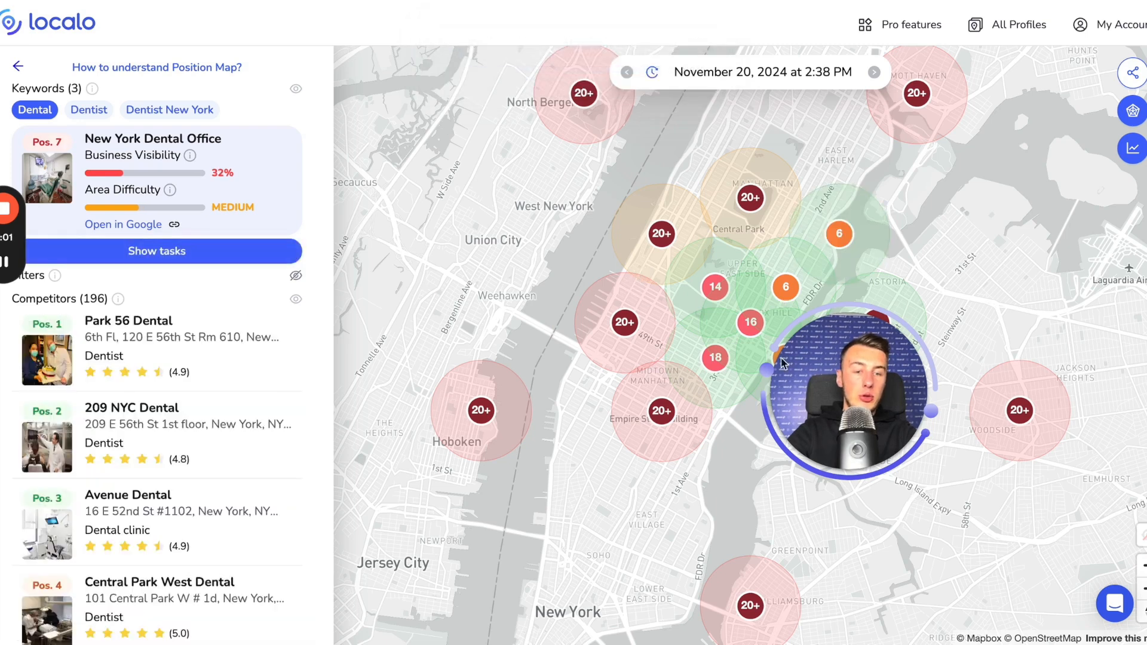
# Step: Compare the position maps of the keywords Dentist New York and Dentist, ending on Dentist New York
pyautogui.click(147, 117)
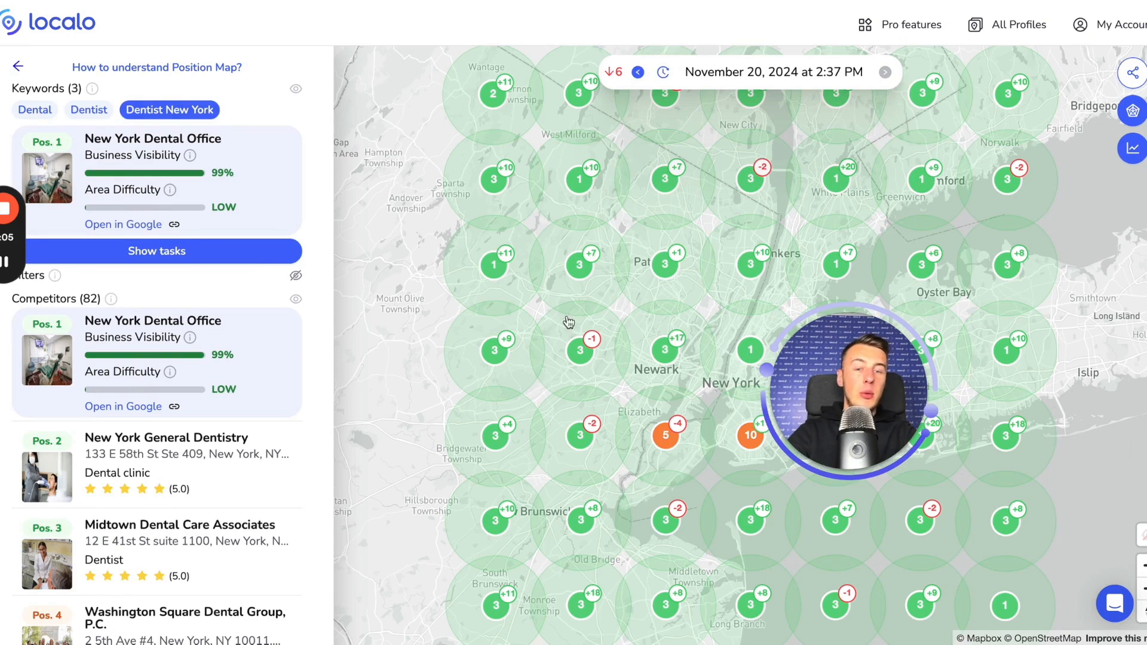
pyautogui.click(88, 112)
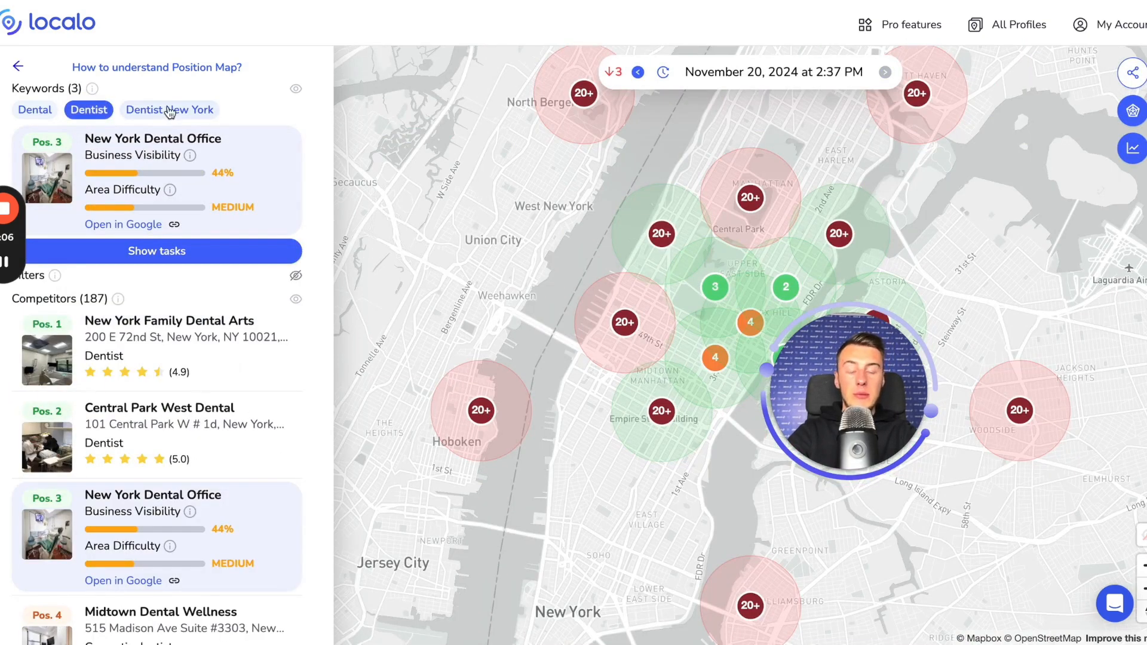
pyautogui.click(170, 111)
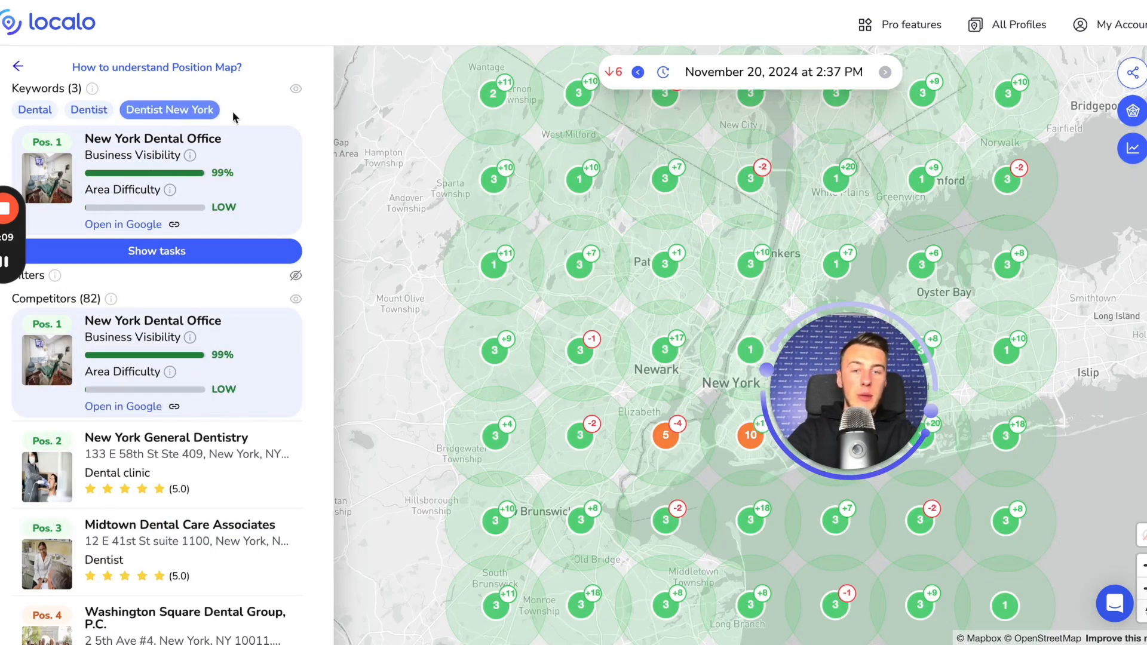
# Step: Hide the position change badges on the Dentist New York map, show them again and inspect the whole grid
pyautogui.moveTo(830, 409); pyautogui.dragTo(329, 106)
pyautogui.scroll(-1, 568, 285)
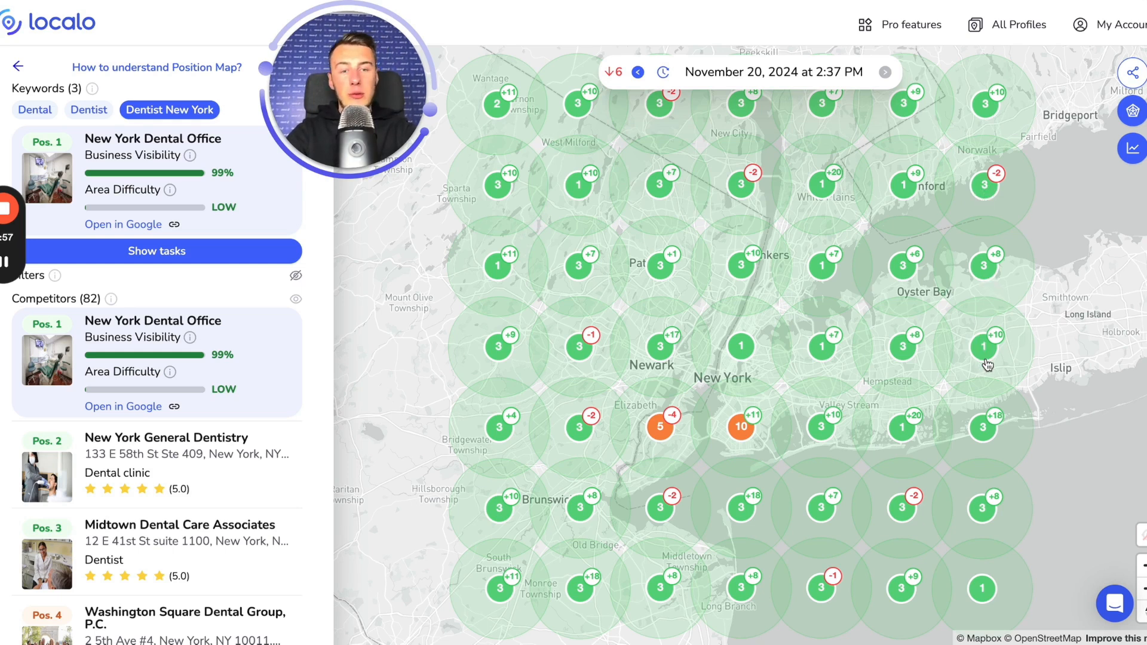
pyautogui.click(1140, 159)
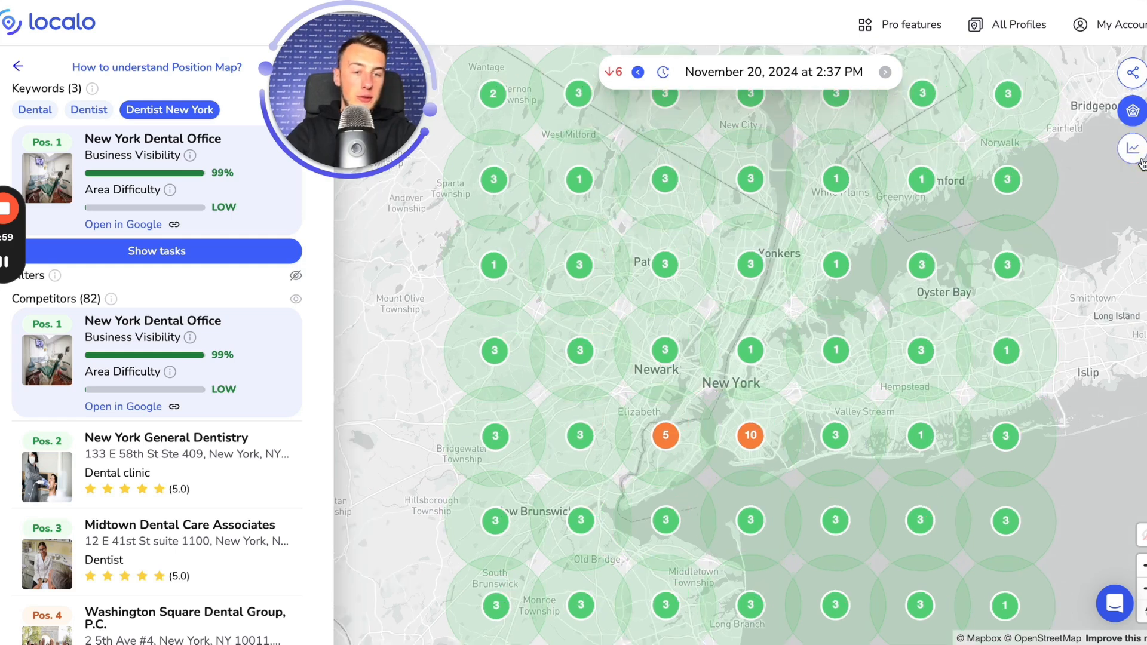
pyautogui.click(1140, 159)
pyautogui.scroll(-1, 1097, 261)
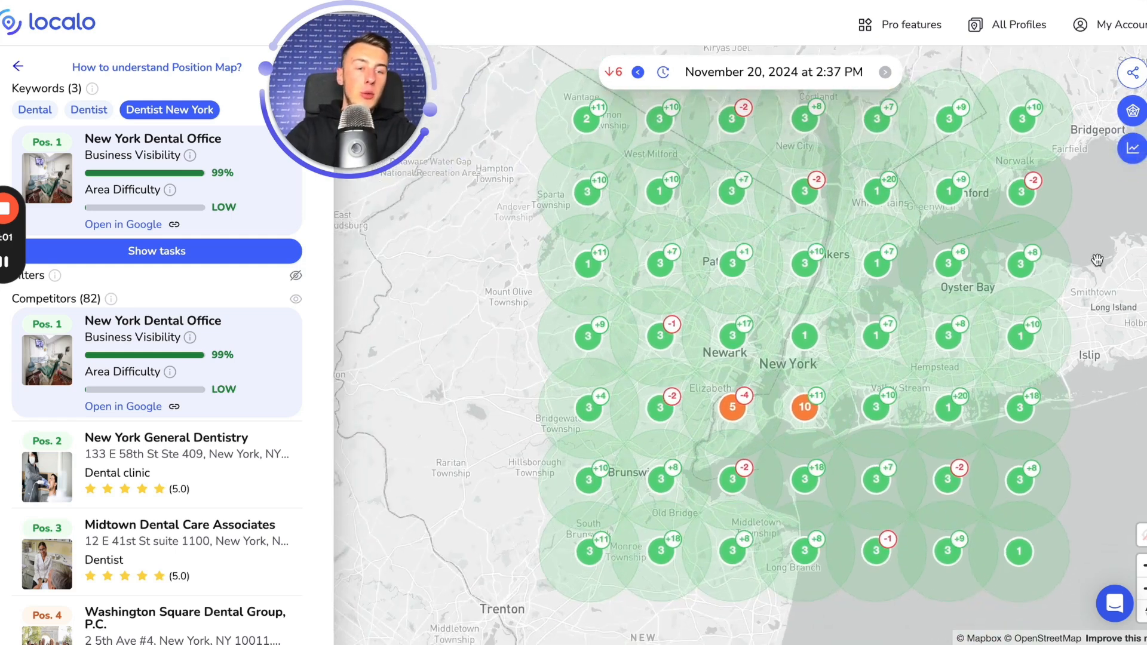
pyautogui.moveTo(1098, 262); pyautogui.dragTo(1042, 274)
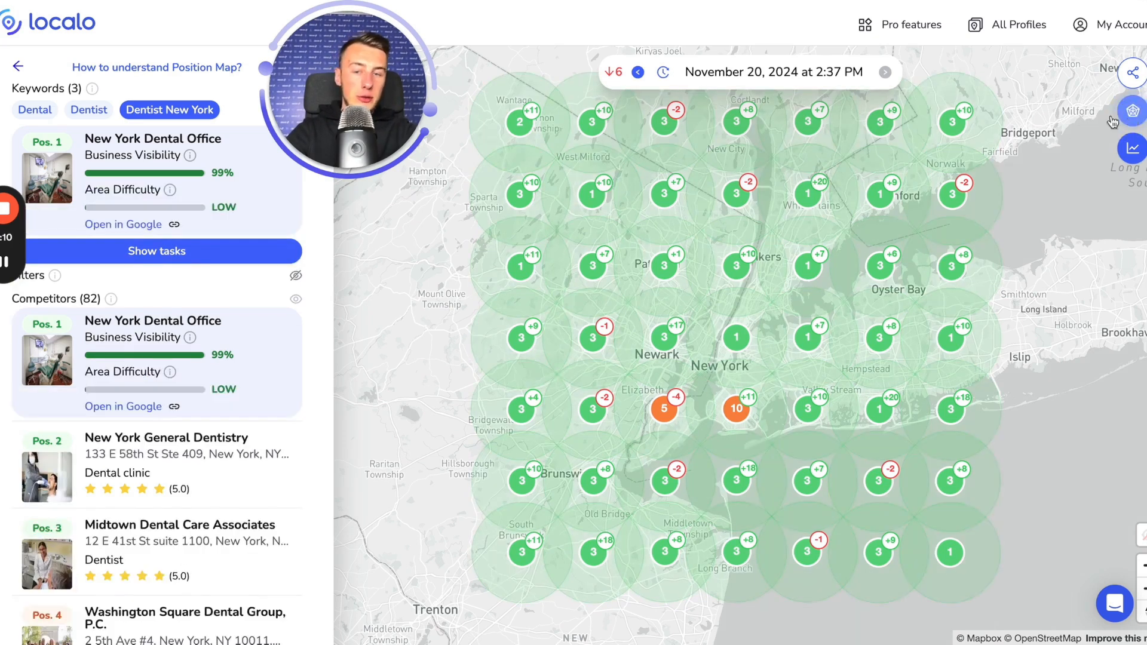
# Step: Read the explanation of how to understand the position map and close it
pyautogui.click(162, 69)
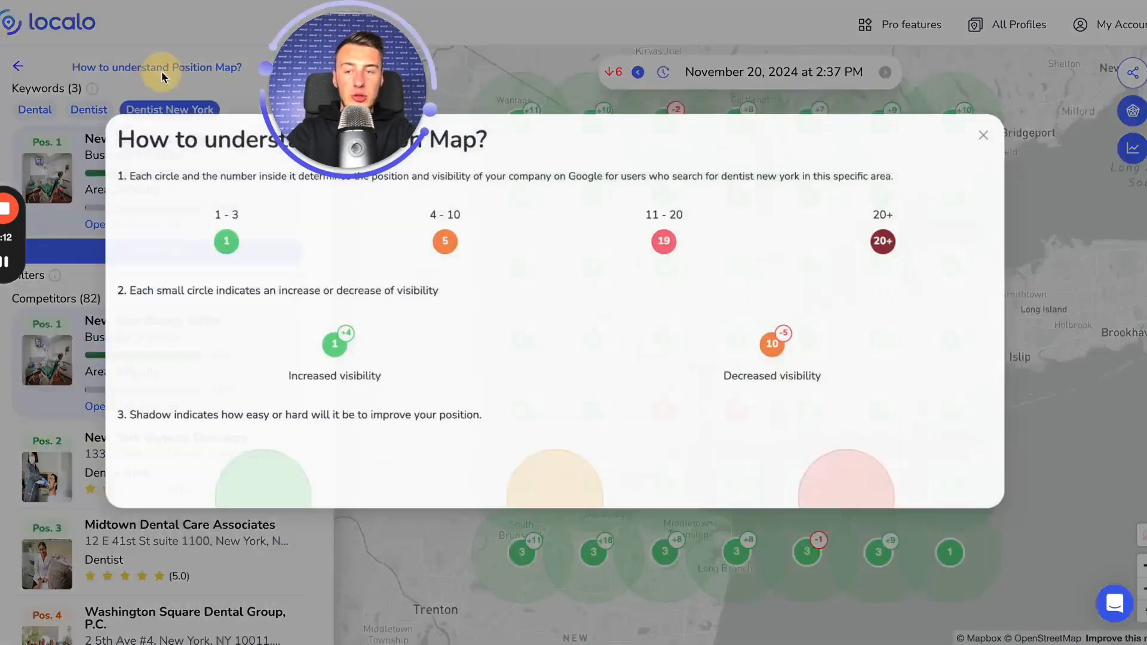
pyautogui.scroll(-3, 275, 264)
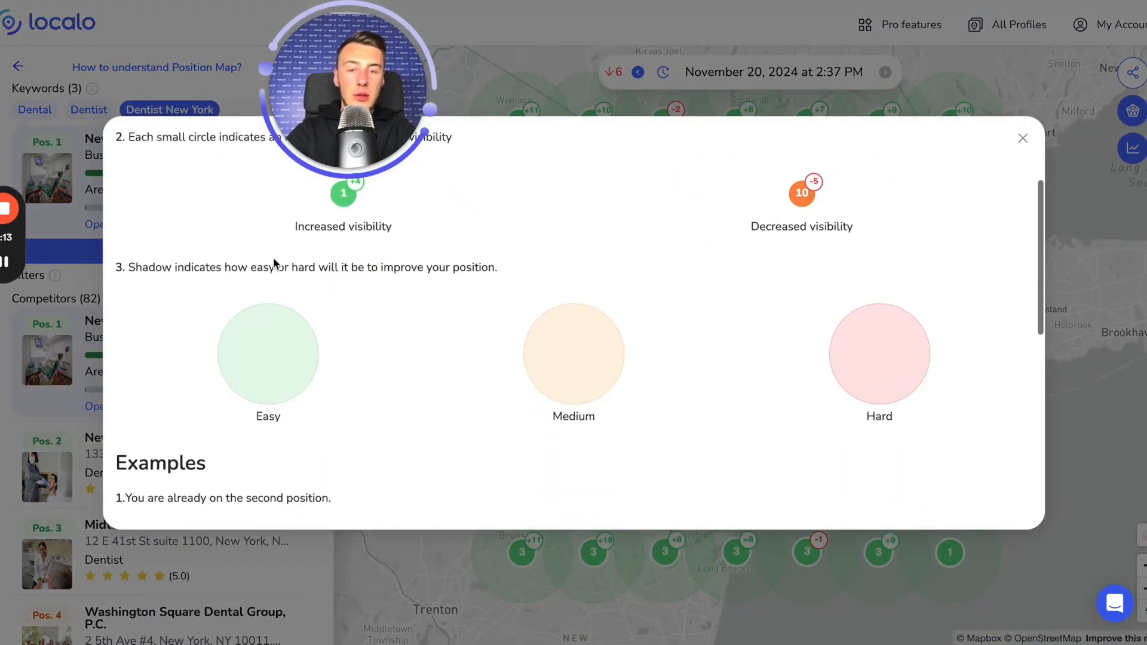
pyautogui.click(1022, 139)
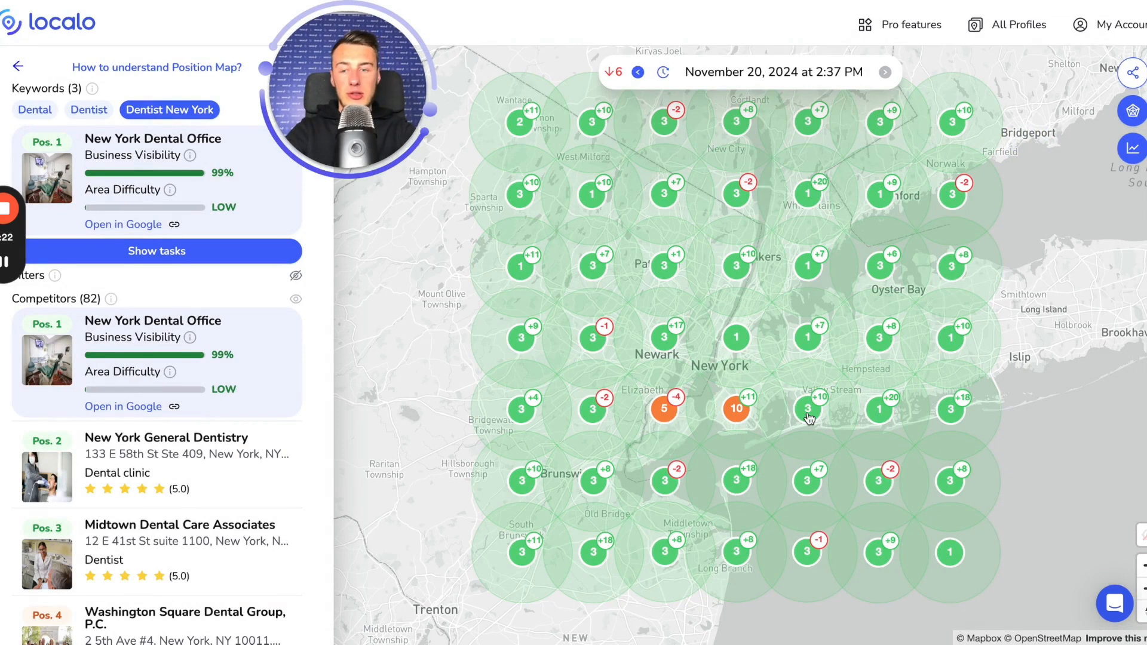
# Step: Examine the position history for Dentist New York, including the older measurements, and close it
pyautogui.click(663, 72)
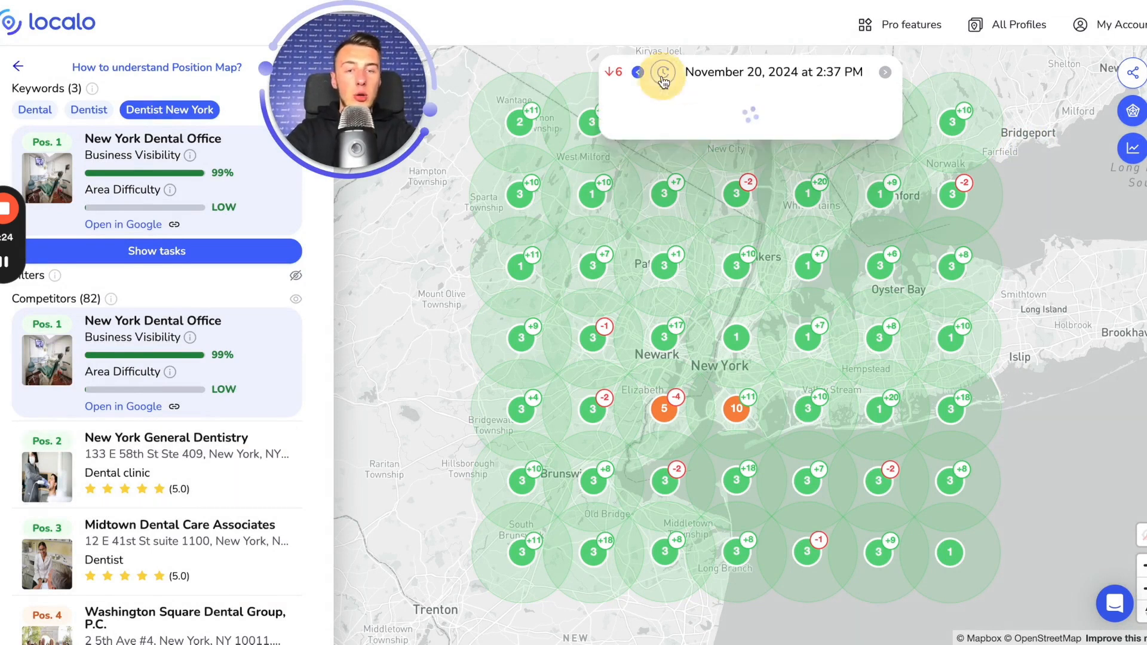
pyautogui.click(667, 418)
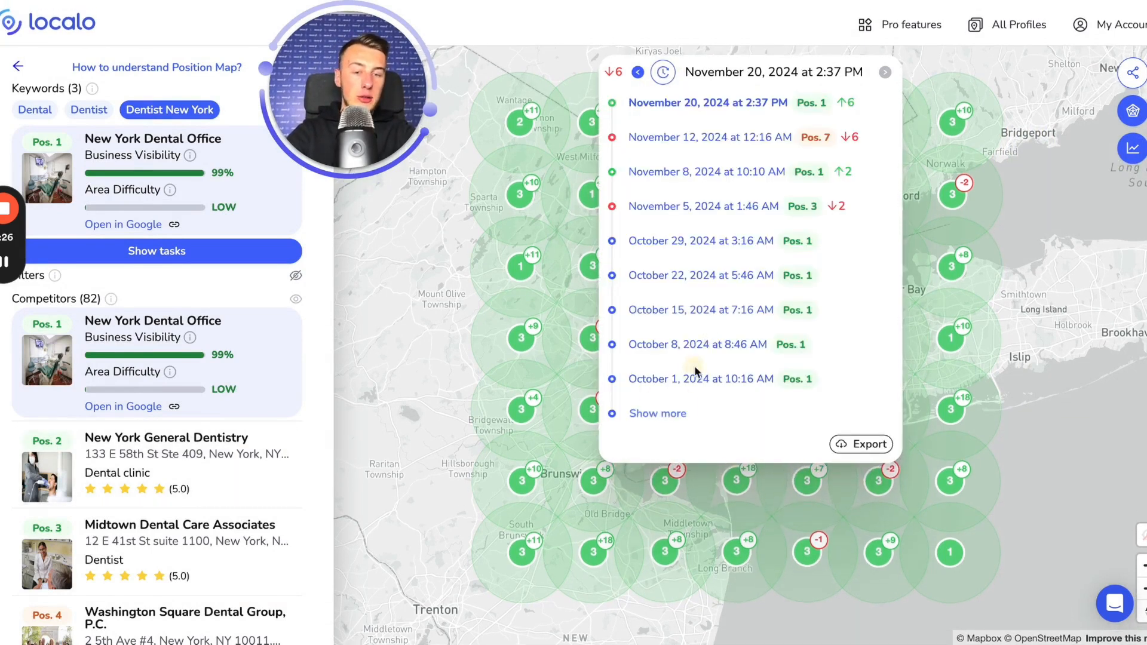
pyautogui.scroll(2, 694, 365)
pyautogui.scroll(-2, 694, 366)
pyautogui.scroll(3, 695, 365)
pyautogui.scroll(-3, 694, 365)
pyautogui.scroll(3, 695, 366)
pyautogui.scroll(-3, 694, 371)
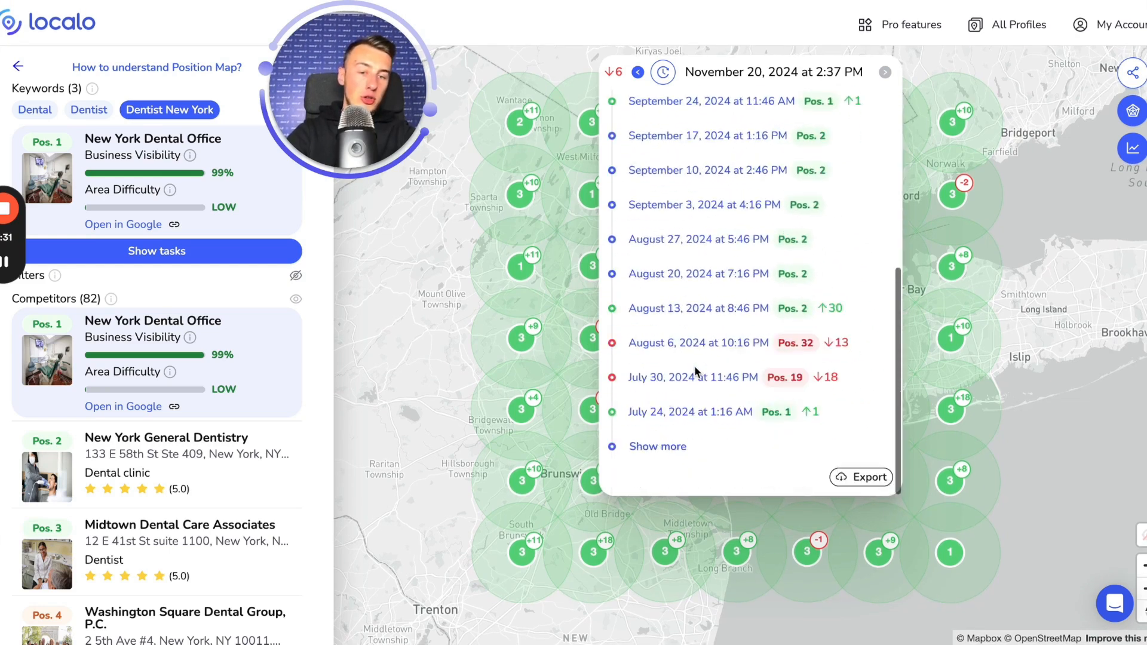
pyautogui.scroll(3, 695, 371)
pyautogui.scroll(-3, 695, 371)
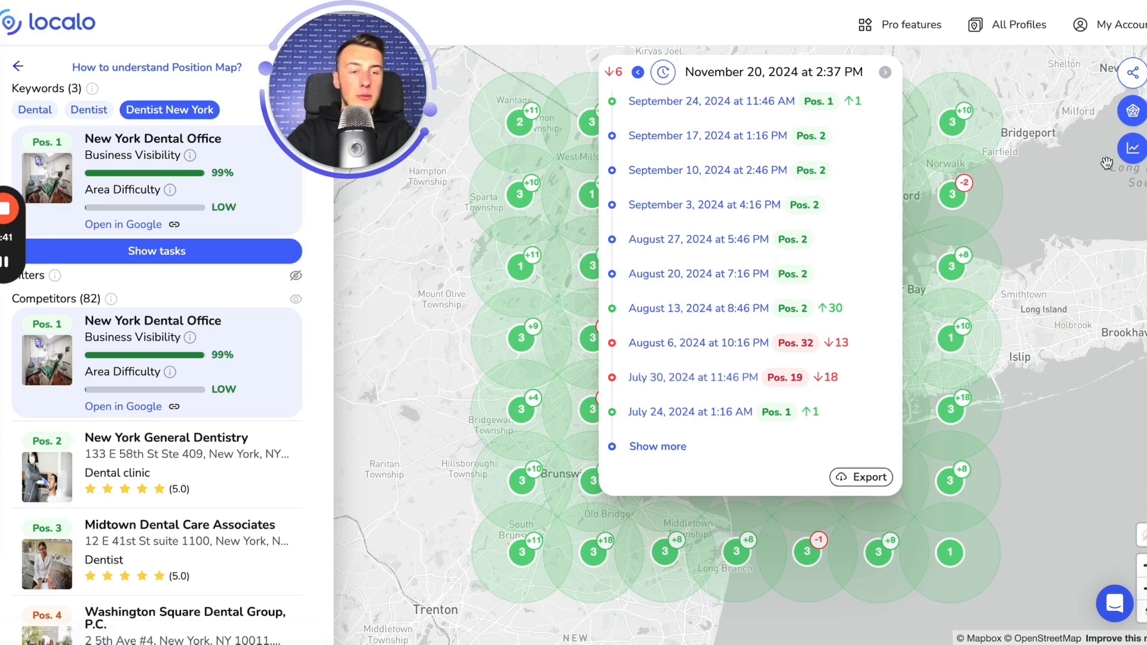
pyautogui.click(663, 71)
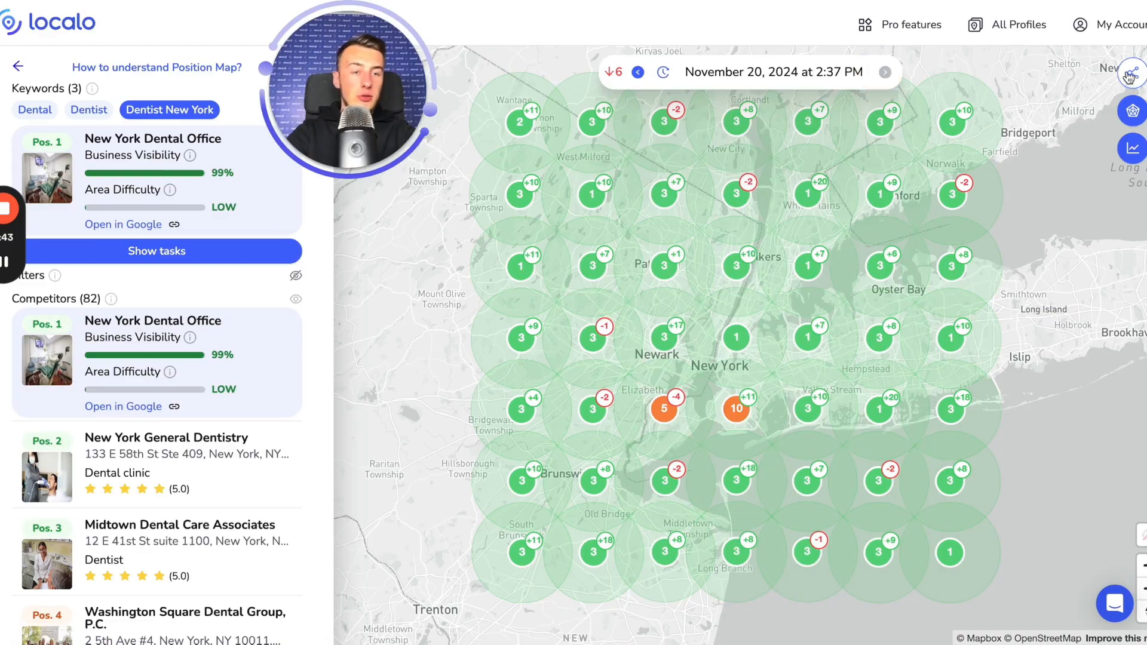
# Step: Open the shareable version of the Dentist New York position map and look through the listed competitors
pyautogui.click(1132, 74)
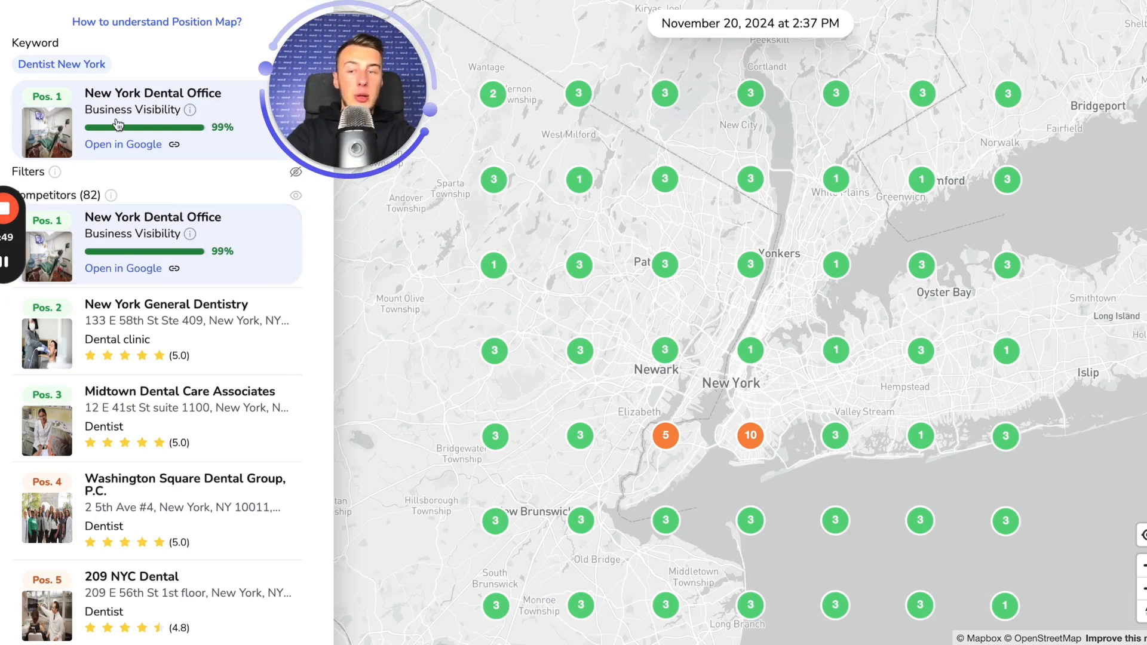
pyautogui.click(154, 316)
pyautogui.click(155, 410)
pyautogui.scroll(-2, 154, 442)
pyautogui.click(155, 442)
pyautogui.scroll(-2, 154, 443)
pyautogui.click(158, 442)
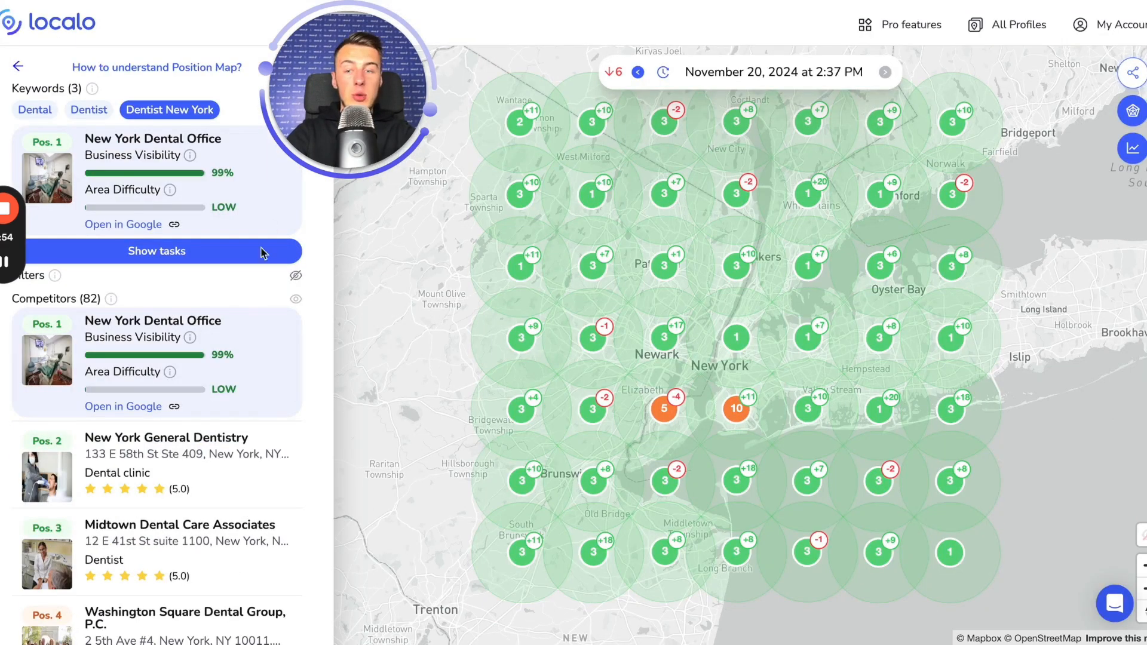
# Step: View the Dentist New York position maps of the competitors Midtown Dental Care Associates and Washington Square Dental Group
pyautogui.click(192, 448)
pyautogui.click(190, 456)
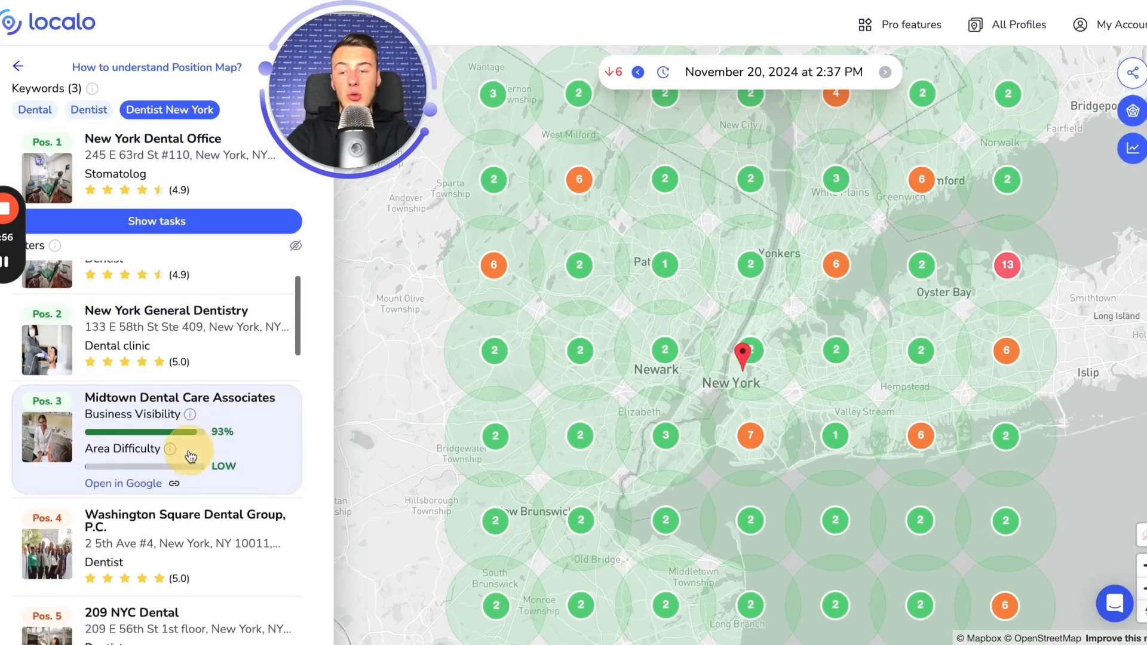
pyautogui.scroll(-1, 190, 456)
pyautogui.click(173, 504)
pyautogui.scroll(-1, 174, 507)
pyautogui.scroll(3, 199, 346)
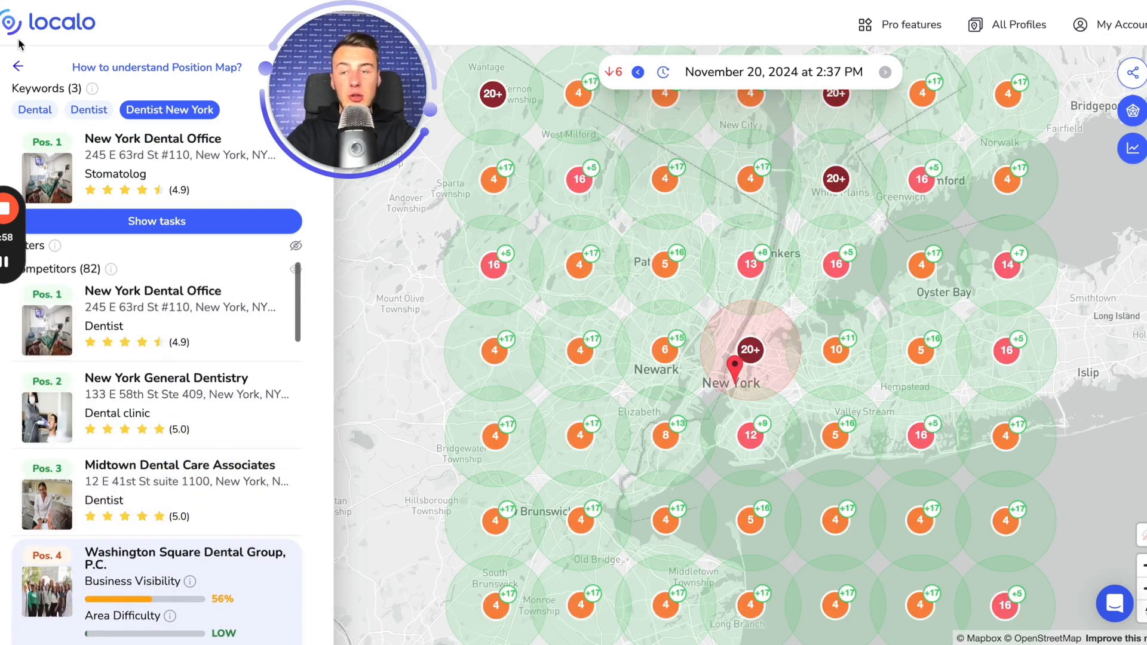
# Step: Return from the position map to the New York Dental Office profile overview
pyautogui.click(18, 66)
pyautogui.scroll(-1, 780, 268)
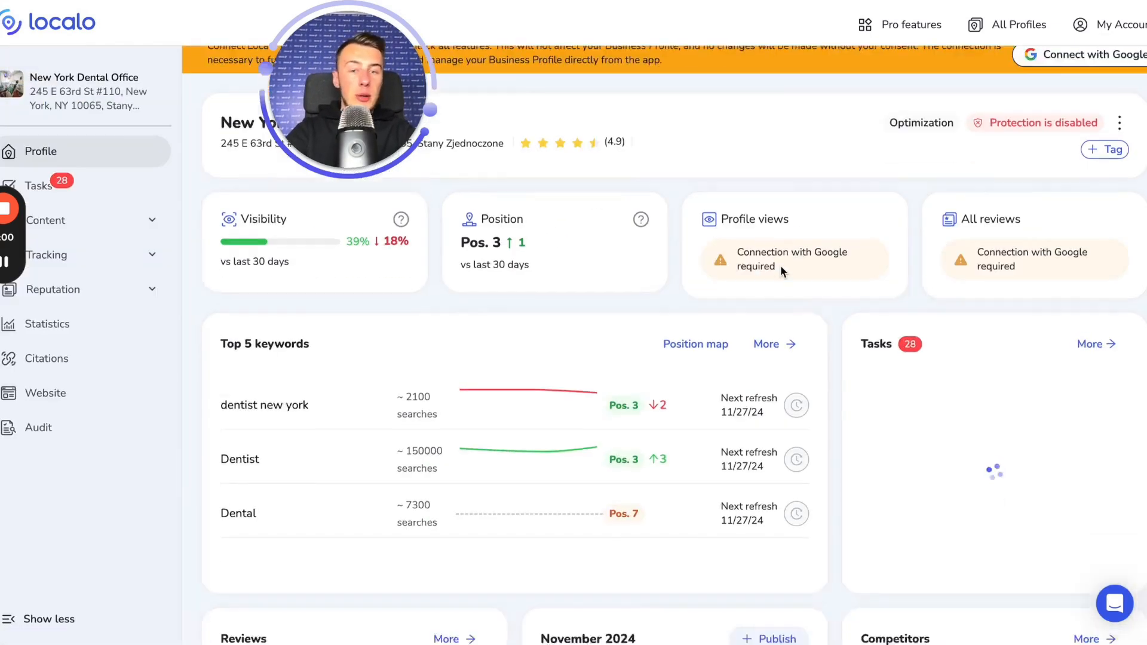
pyautogui.scroll(-1, 783, 271)
pyautogui.scroll(1, 783, 272)
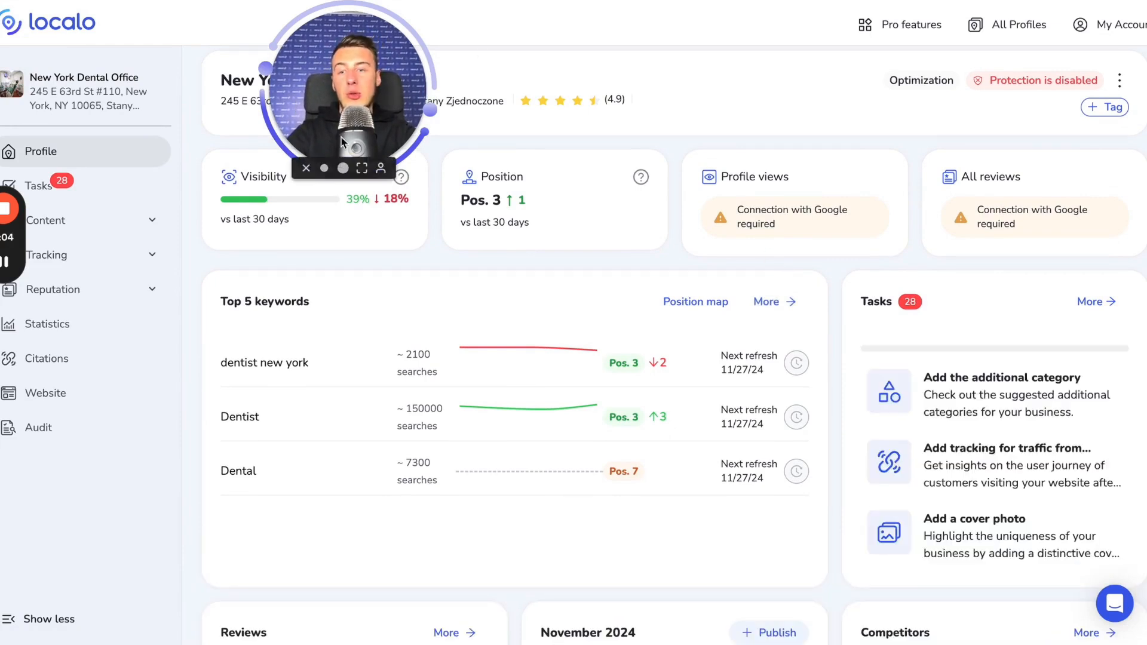
pyautogui.moveTo(351, 151); pyautogui.dragTo(752, 132)
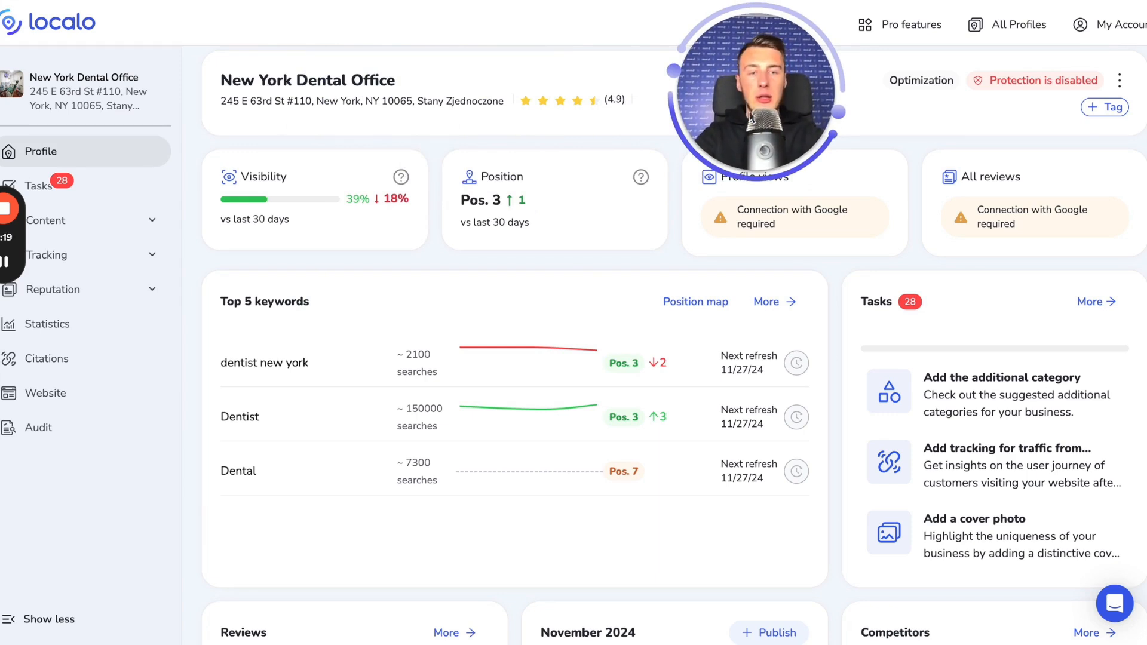
# Step: Look at the profile's protection status and its additional options, such as place settings, tier change and deactivation
pyautogui.click(1058, 84)
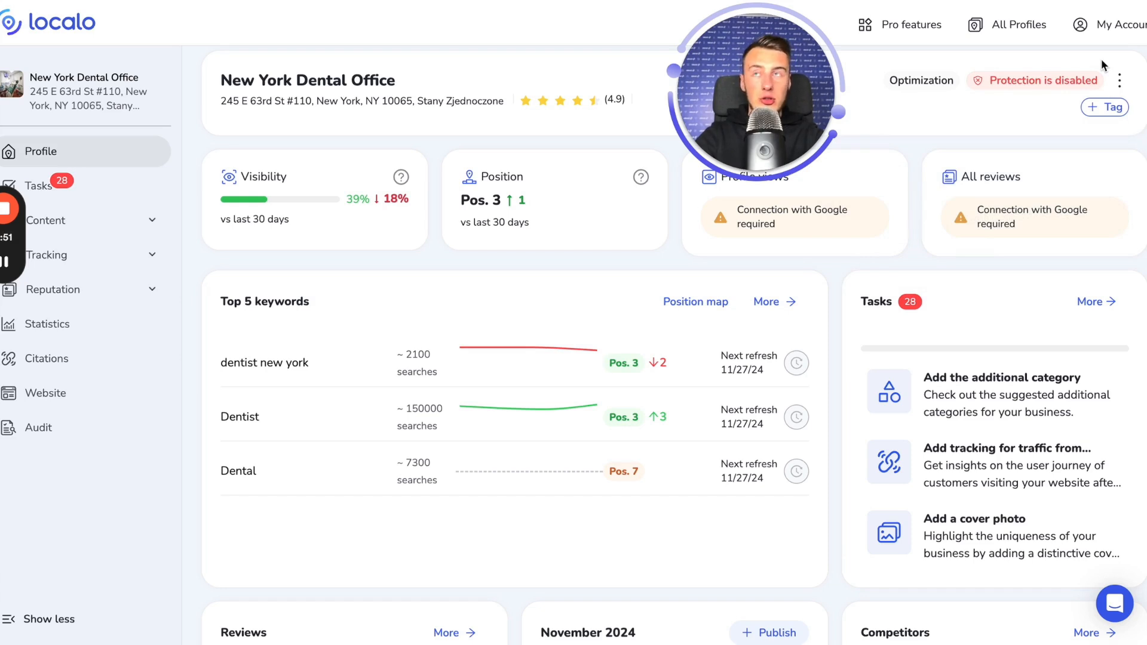
pyautogui.click(1116, 80)
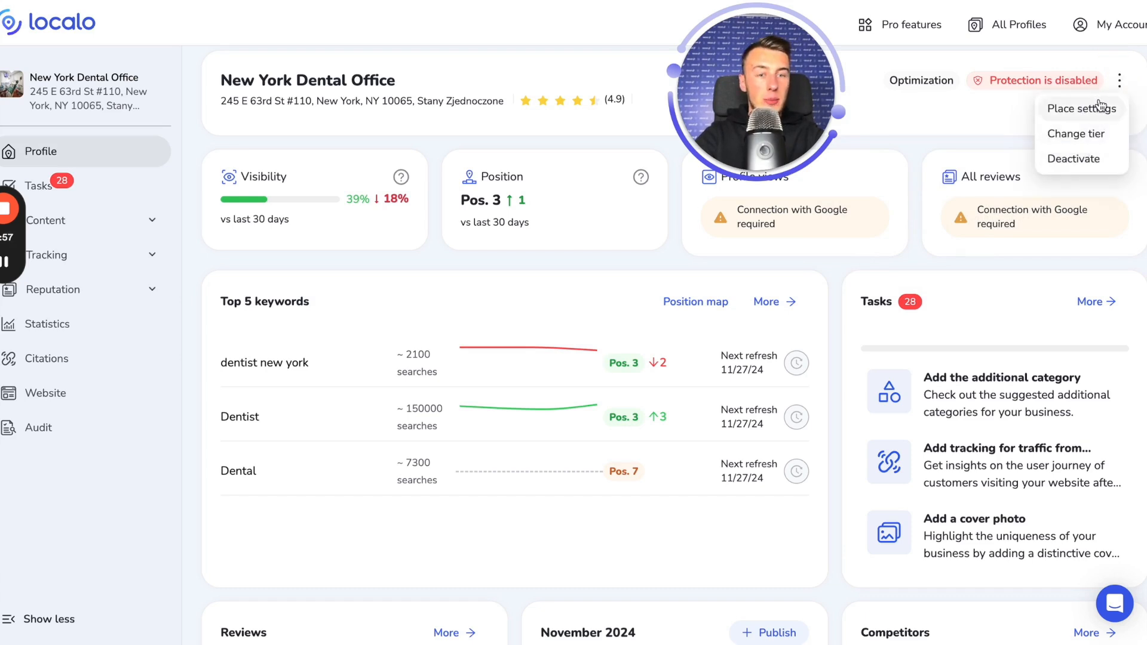
pyautogui.scroll(-1, 1105, 72)
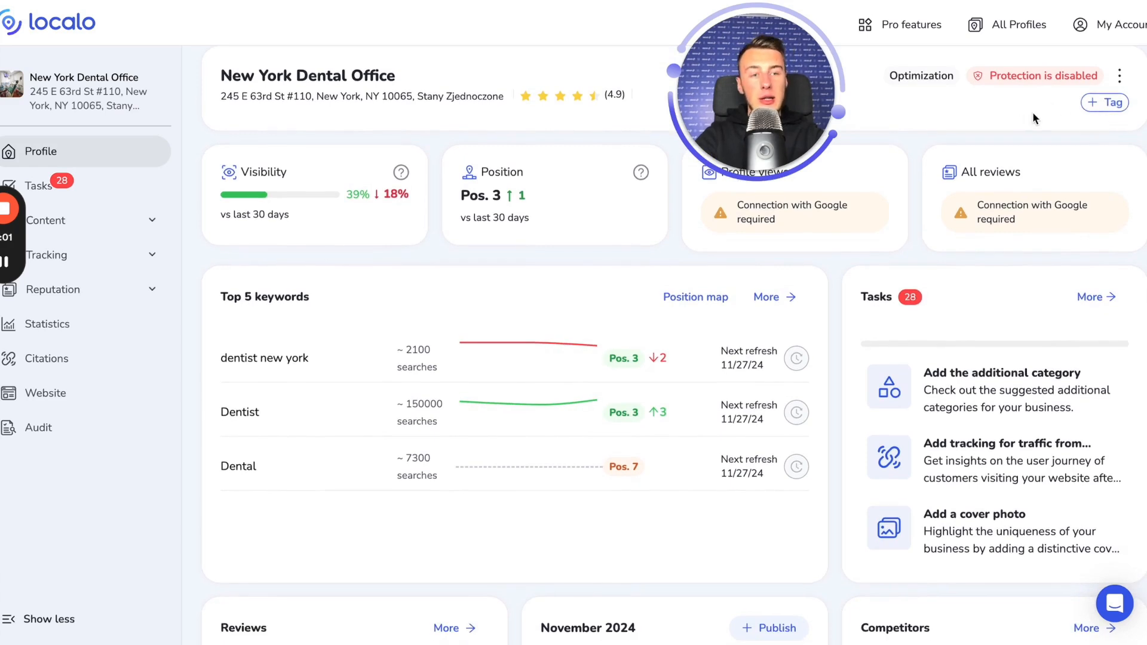
pyautogui.scroll(-1, 1031, 115)
pyautogui.scroll(1, 1029, 117)
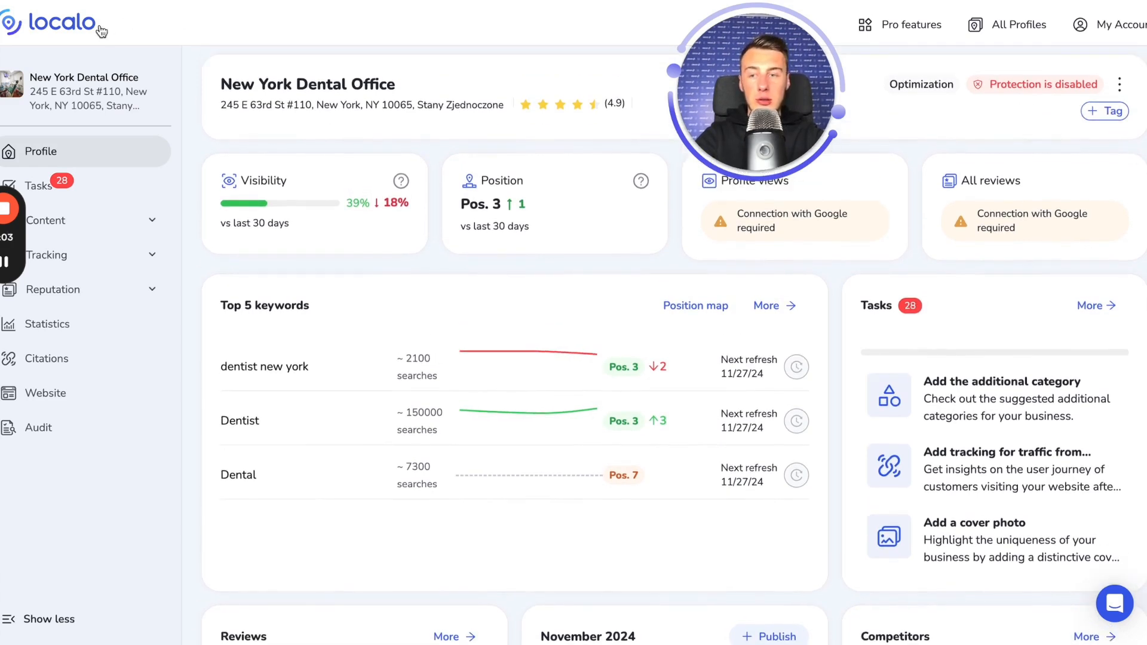
# Step: Go to the overview of all active business profiles and look through the list
pyautogui.click(83, 33)
pyautogui.scroll(-5, 415, 339)
pyautogui.scroll(4, 414, 339)
pyautogui.scroll(3, 417, 345)
pyautogui.scroll(-3, 416, 345)
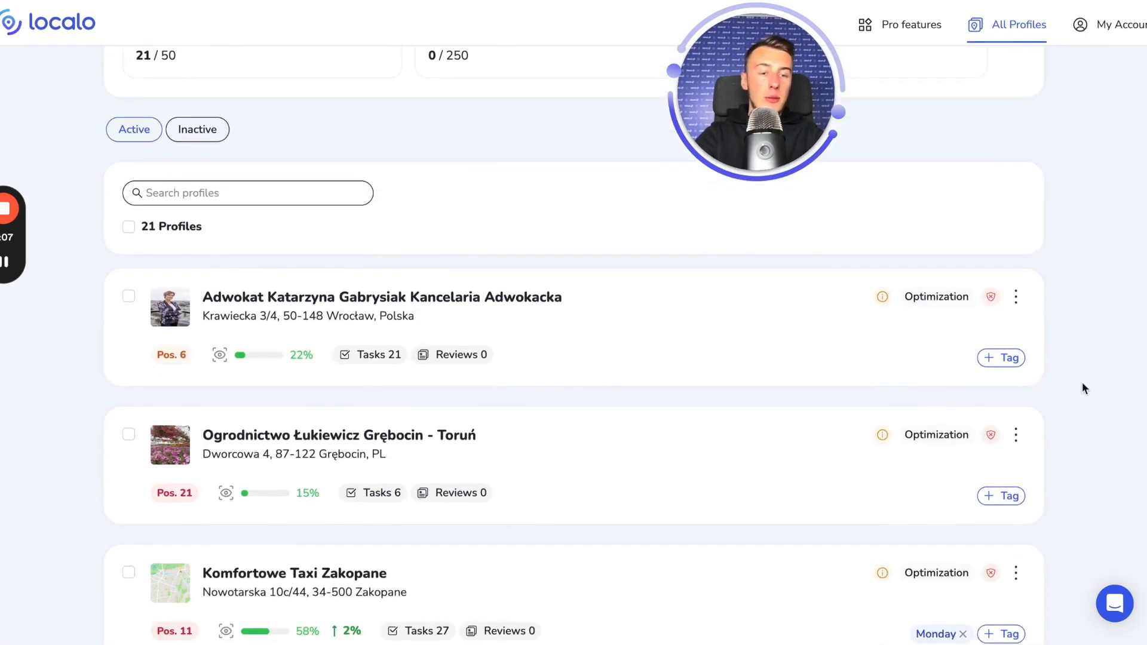
# Step: Tag the Wrocław law office profile with Monday and the Grębocin gardening profile with the existing person-name tag
pyautogui.click(1010, 370)
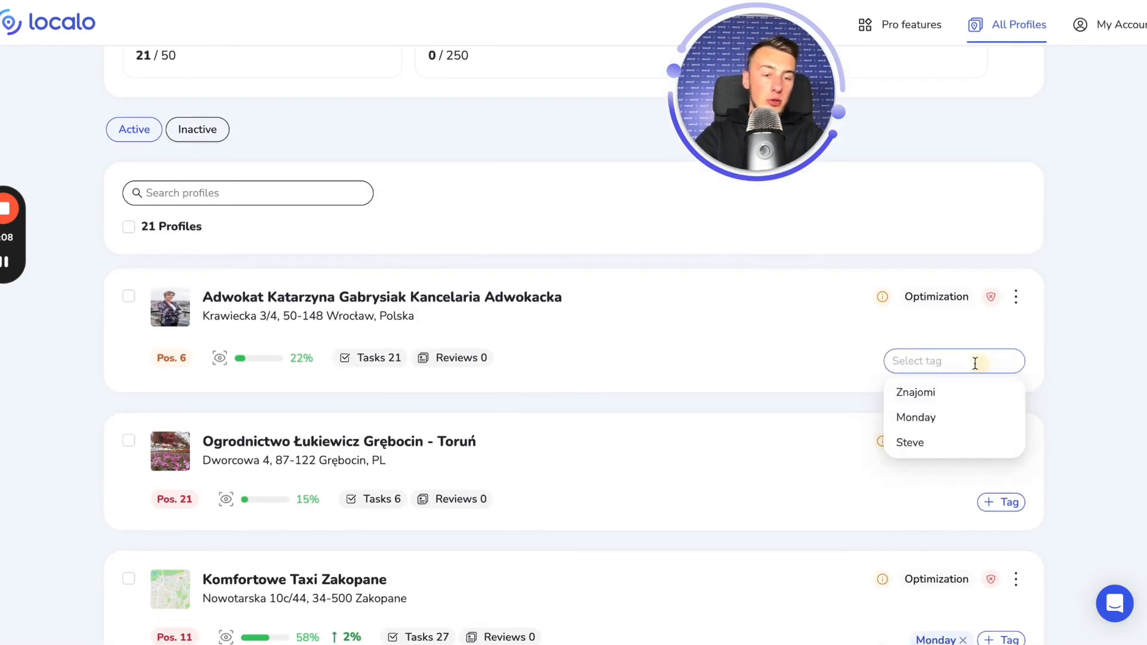
pyautogui.click(941, 417)
pyautogui.scroll(-1, 951, 431)
pyautogui.click(995, 389)
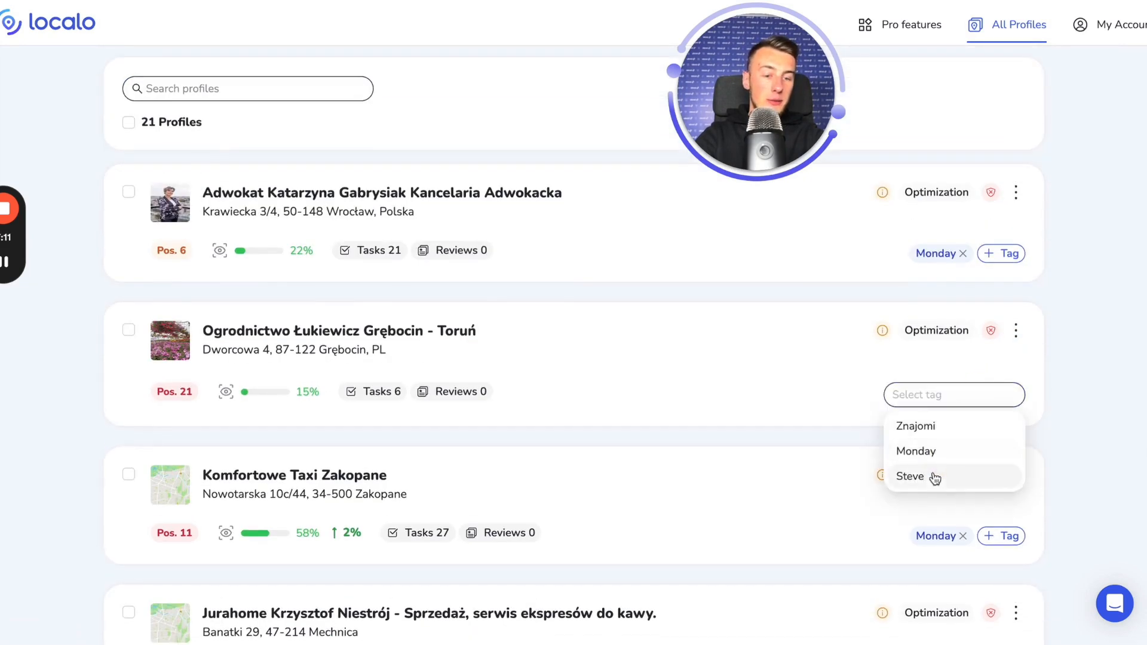
pyautogui.click(937, 476)
pyautogui.scroll(1, 933, 461)
pyautogui.scroll(-1, 933, 461)
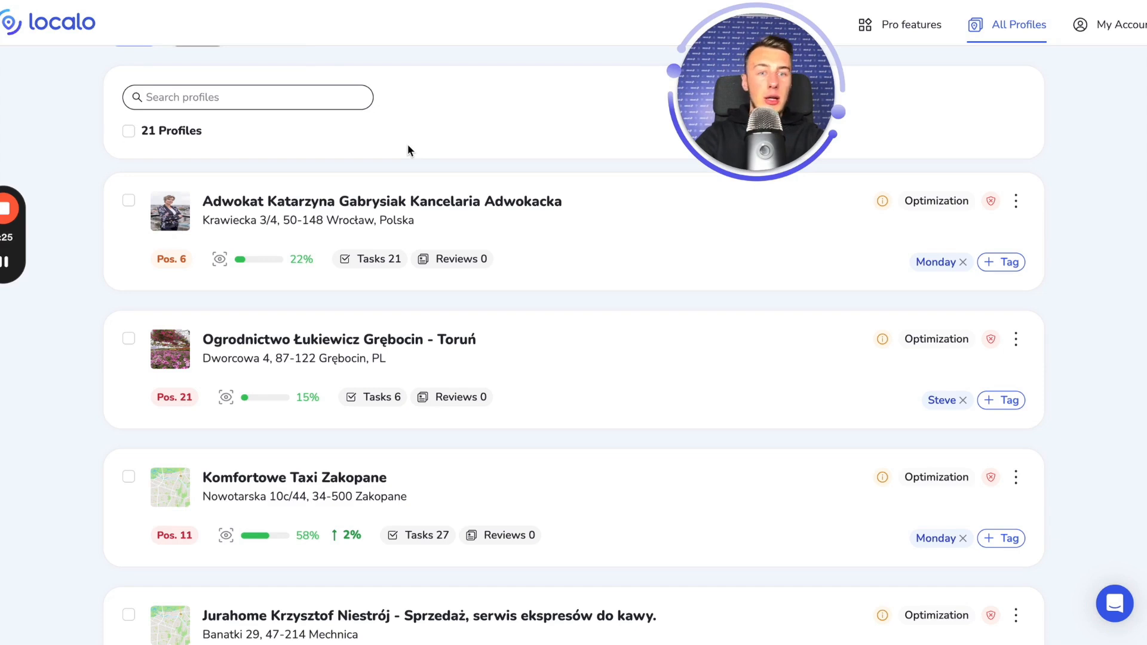
# Step: Add the existing person-name tag to the Wrocław law office profile alongside its Monday tag
pyautogui.click(996, 269)
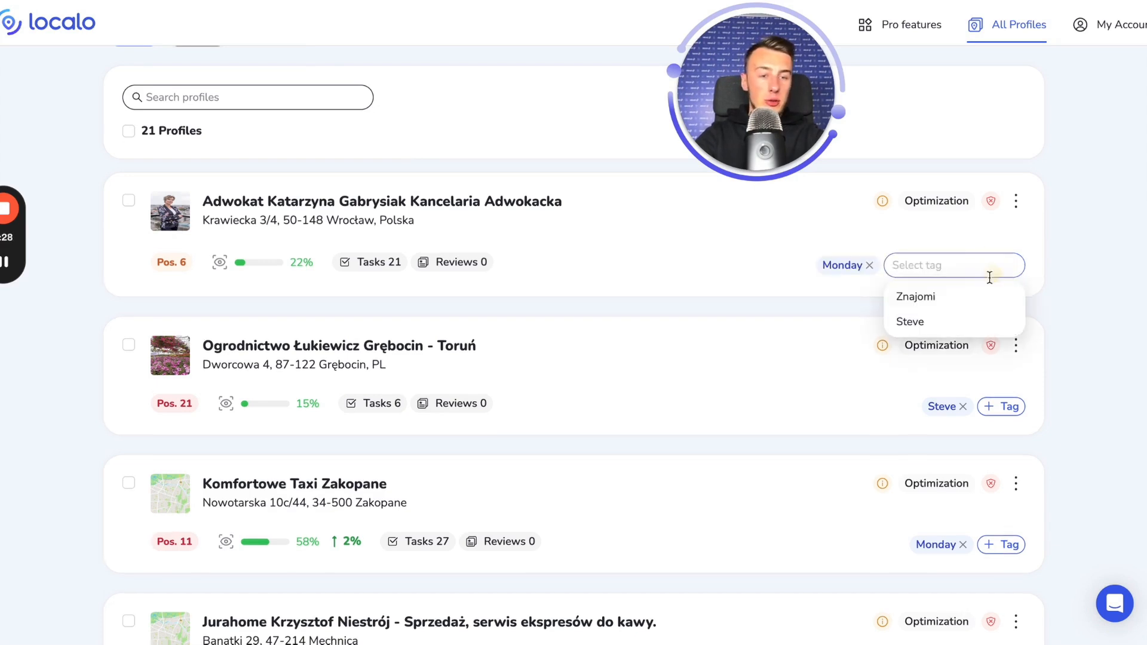
pyautogui.click(953, 323)
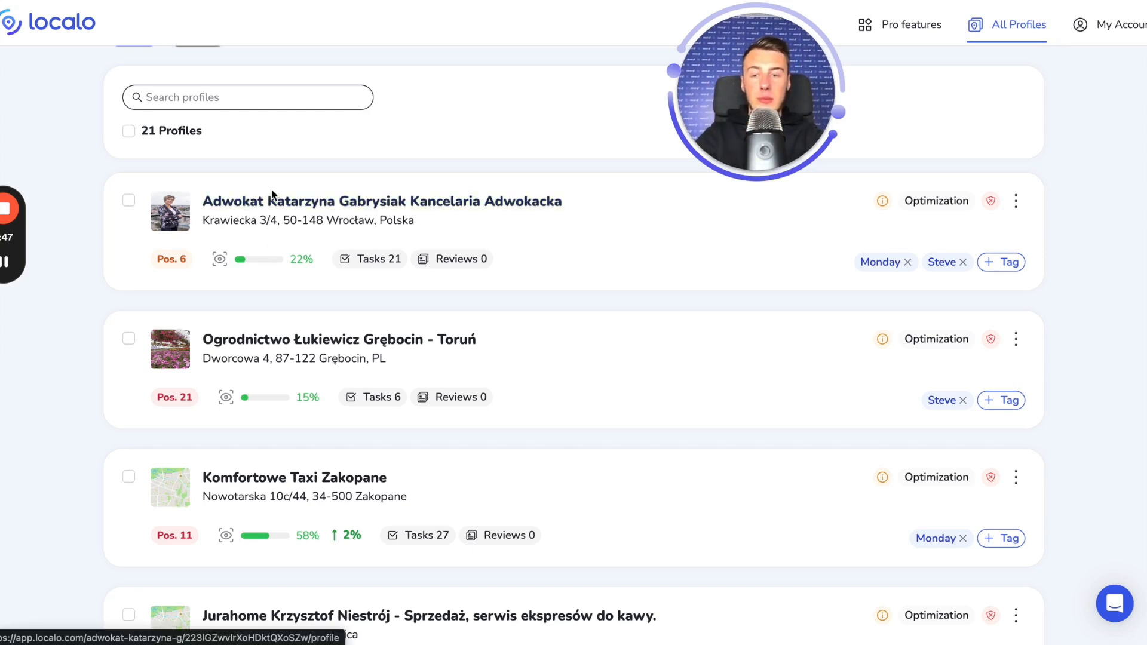
pyautogui.scroll(-1, 226, 217)
pyautogui.scroll(-1, 225, 217)
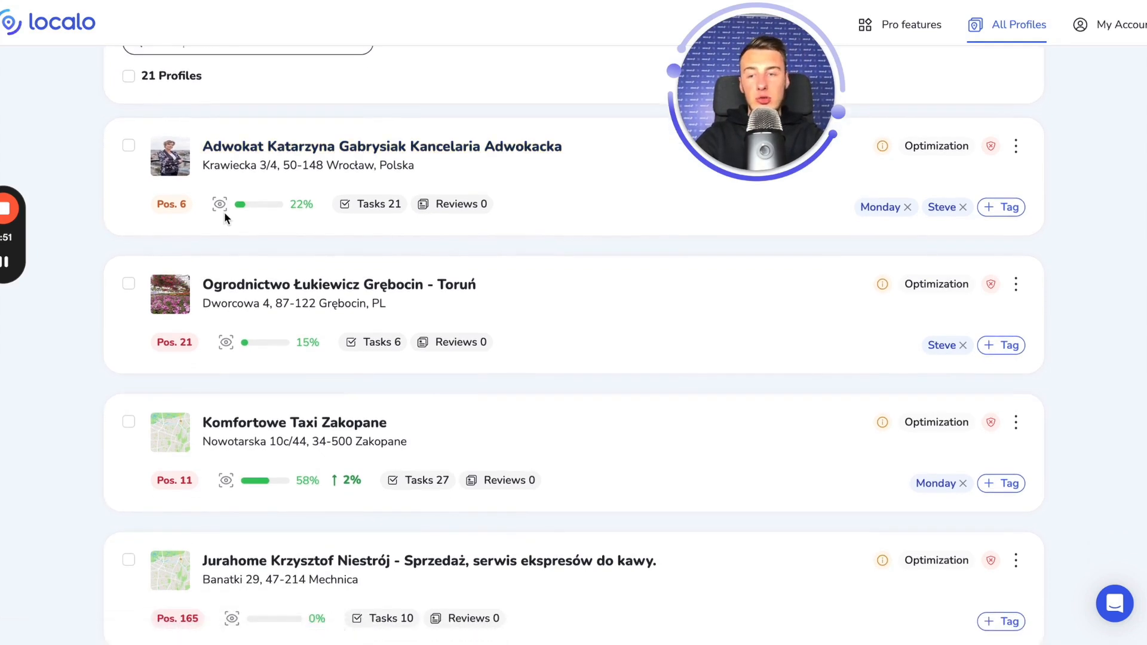
pyautogui.scroll(3, 225, 212)
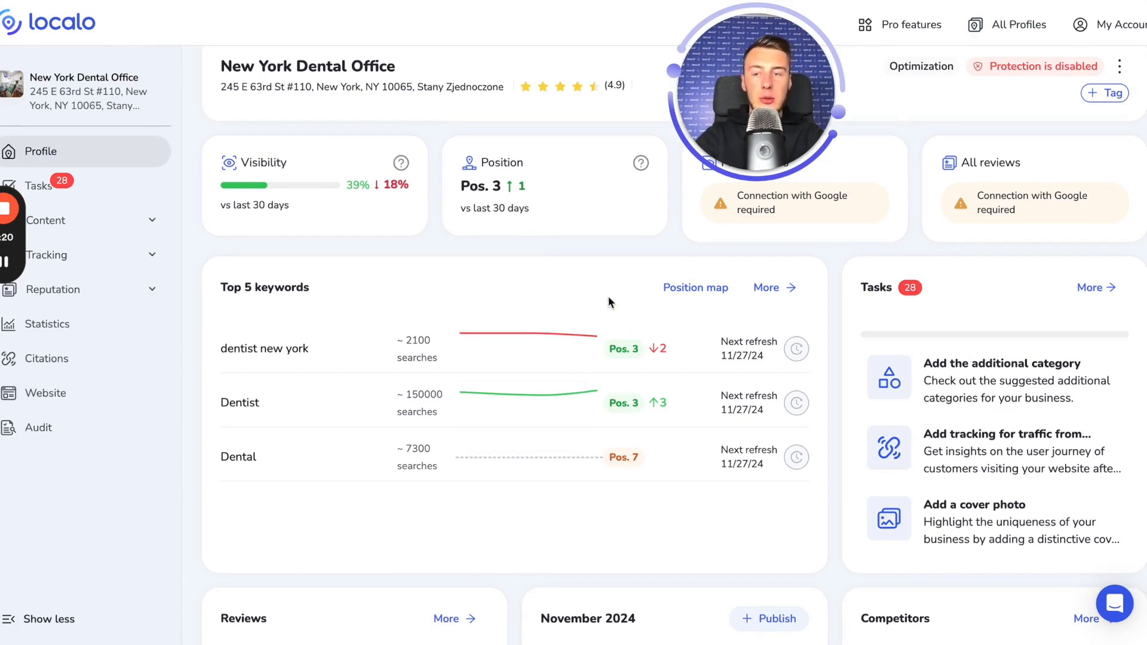
# Step: Review New York Dental Office's suggested task for adding an additional category, including its category suggestion, then close it
pyautogui.scroll(-1, 962, 389)
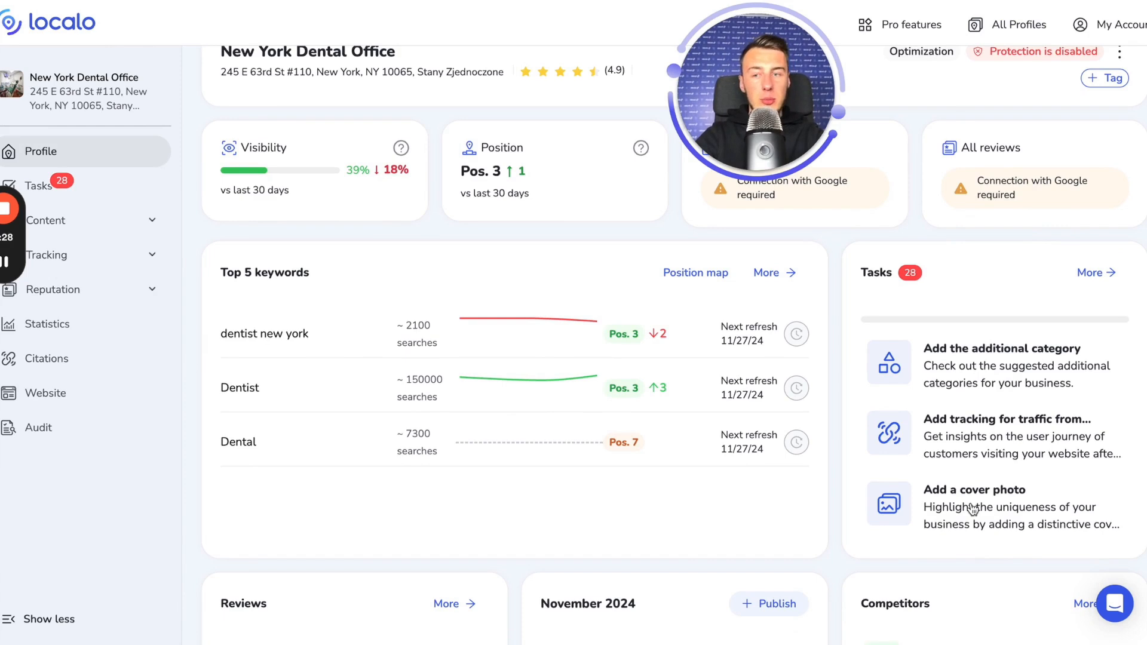
pyautogui.click(991, 382)
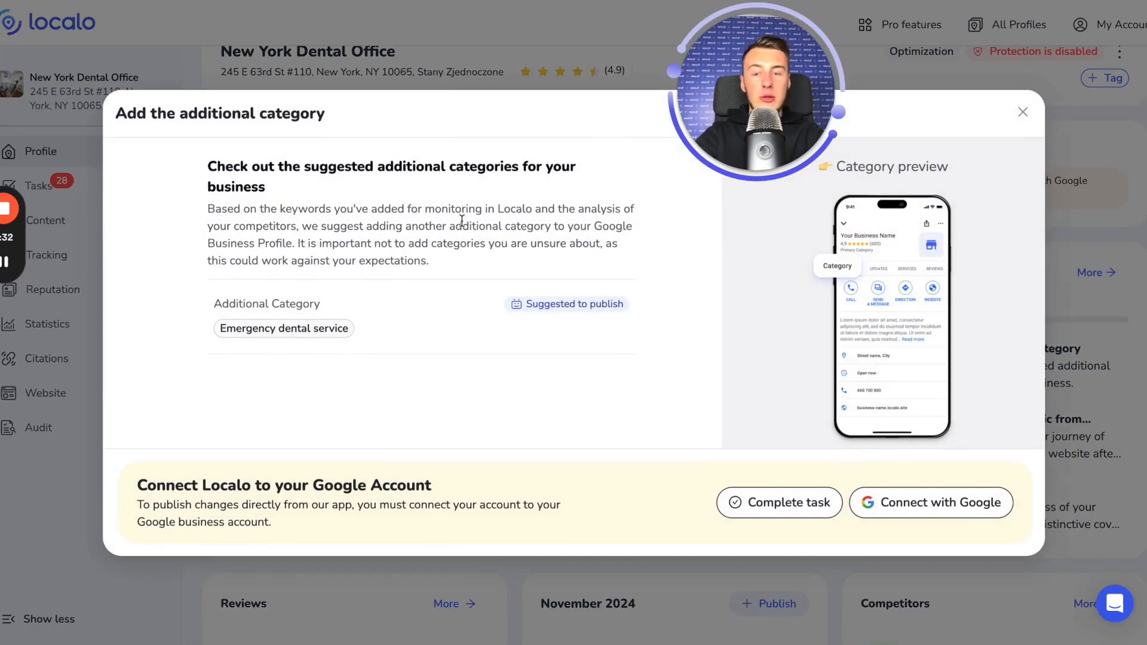
pyautogui.moveTo(564, 304)
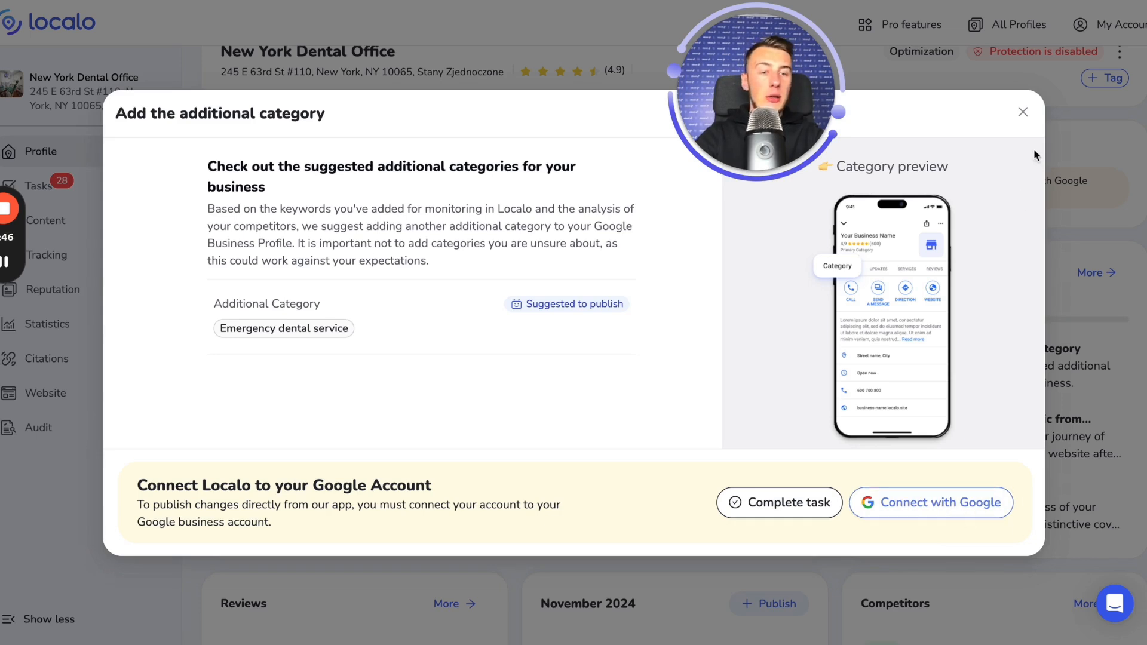
pyautogui.click(1023, 112)
pyautogui.scroll(-1, 990, 368)
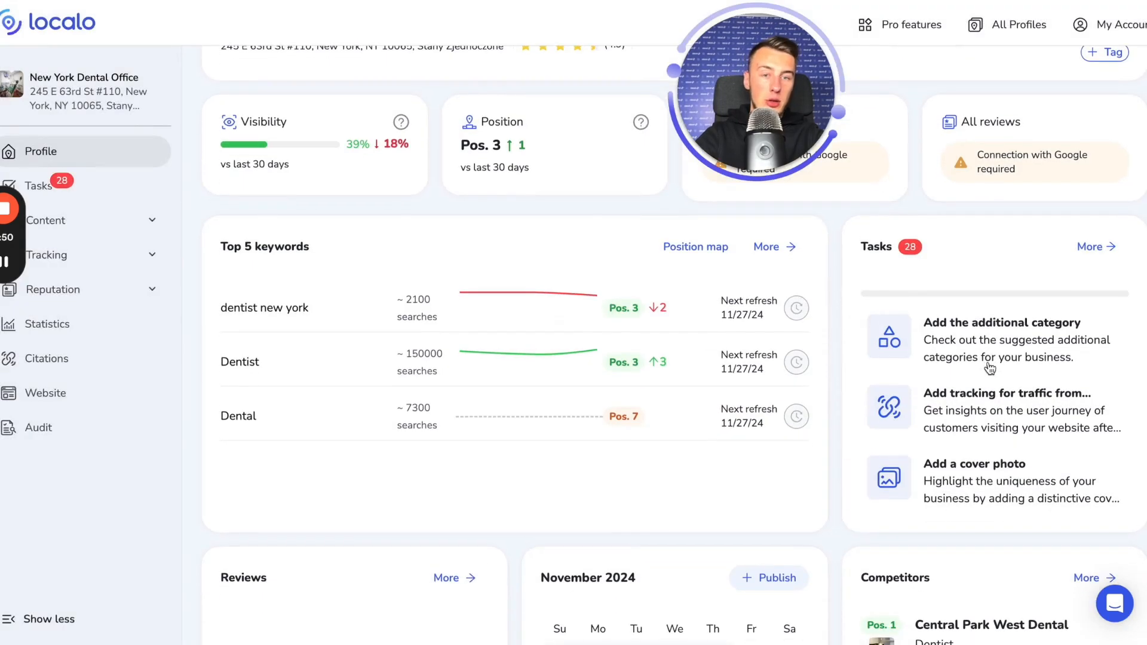
# Step: Look through the full list of optimization tasks for New York Dental Office and return to the profile overview
pyautogui.click(1092, 247)
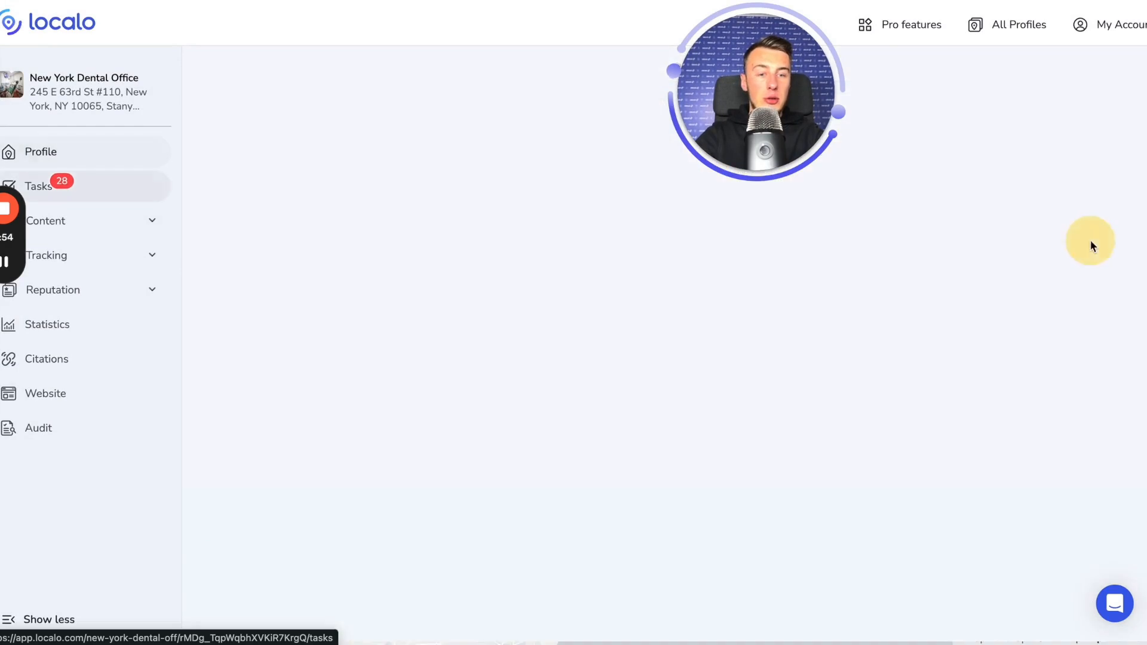
pyautogui.scroll(-8, 379, 184)
pyautogui.scroll(-20, 420, 285)
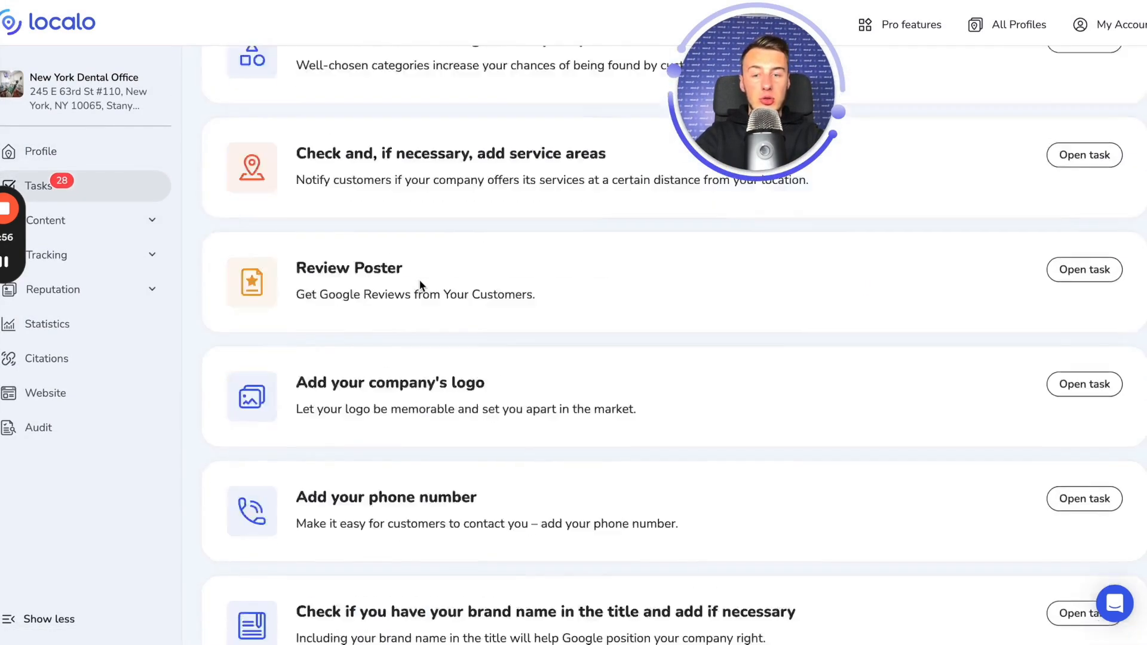
pyautogui.scroll(-5, 420, 286)
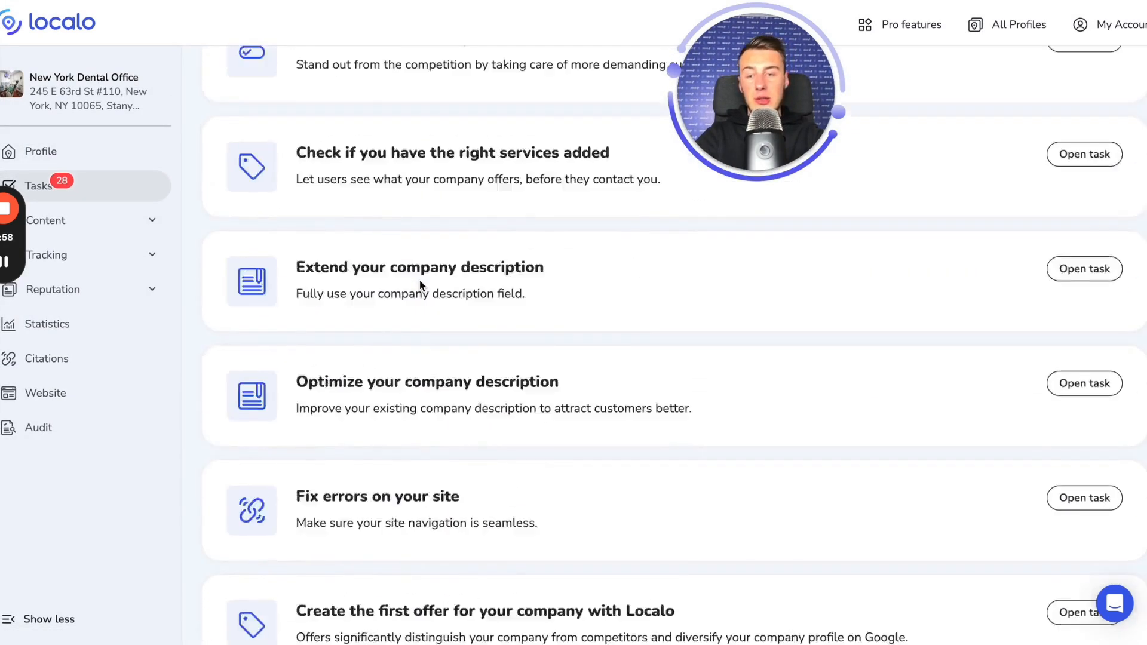
pyautogui.scroll(2, 421, 286)
pyautogui.scroll(6, 422, 286)
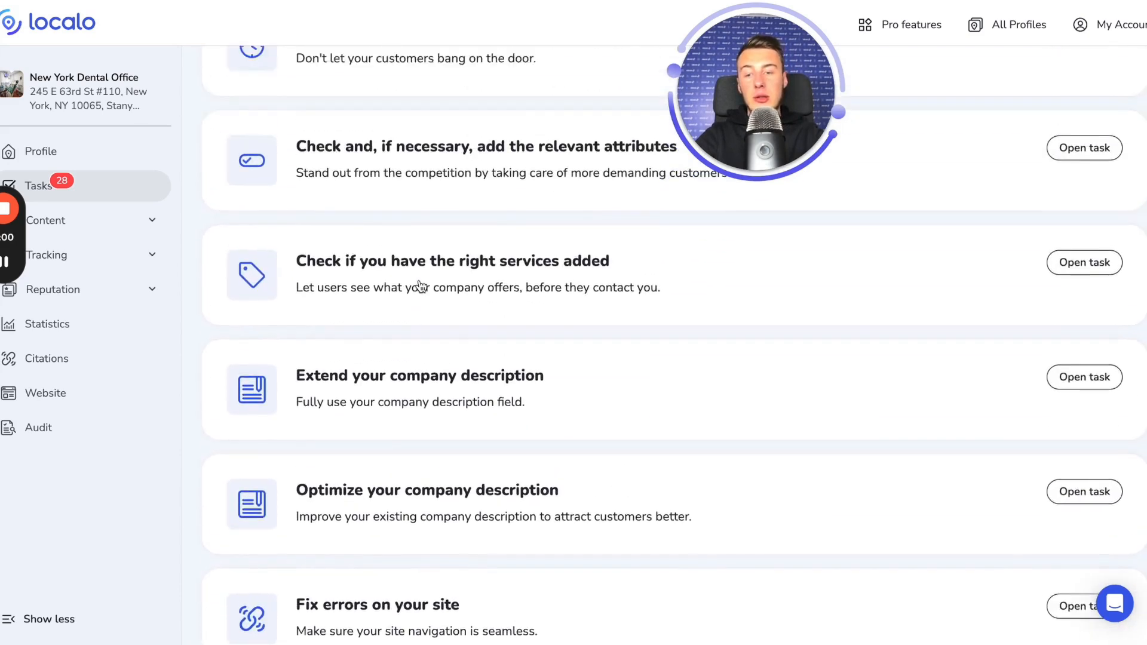
pyautogui.click(50, 142)
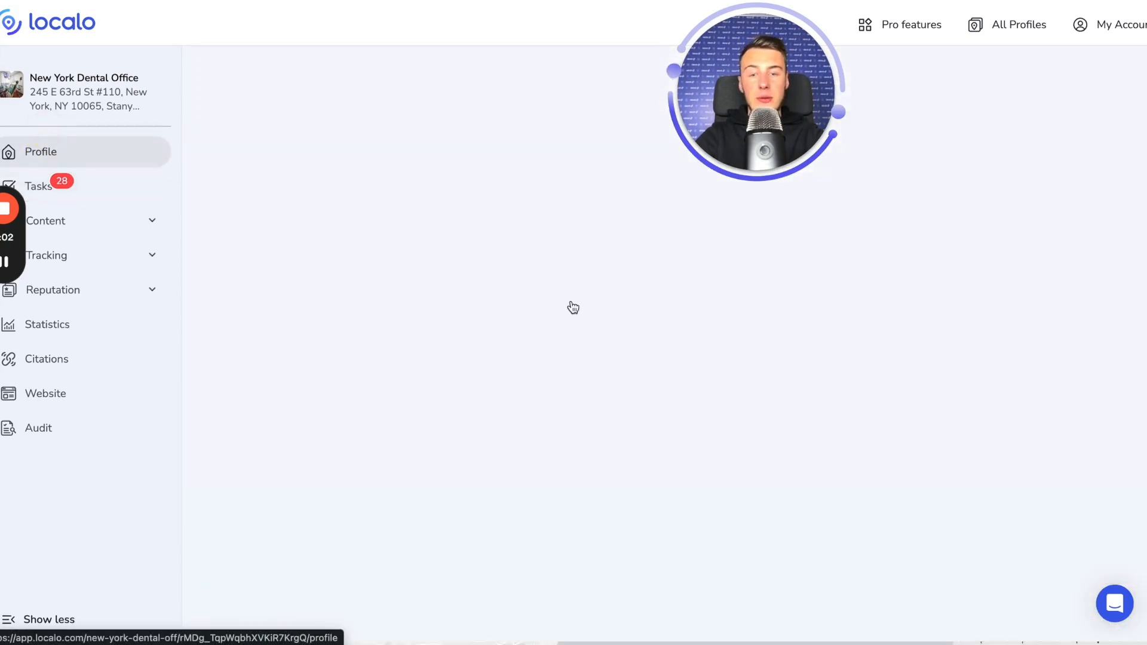
# Step: Open the full competitors tracker and pin Central Park West Dental, New York Family Dental Arts and New York Dental Office
pyautogui.scroll(-4, 811, 364)
pyautogui.scroll(-3, 810, 364)
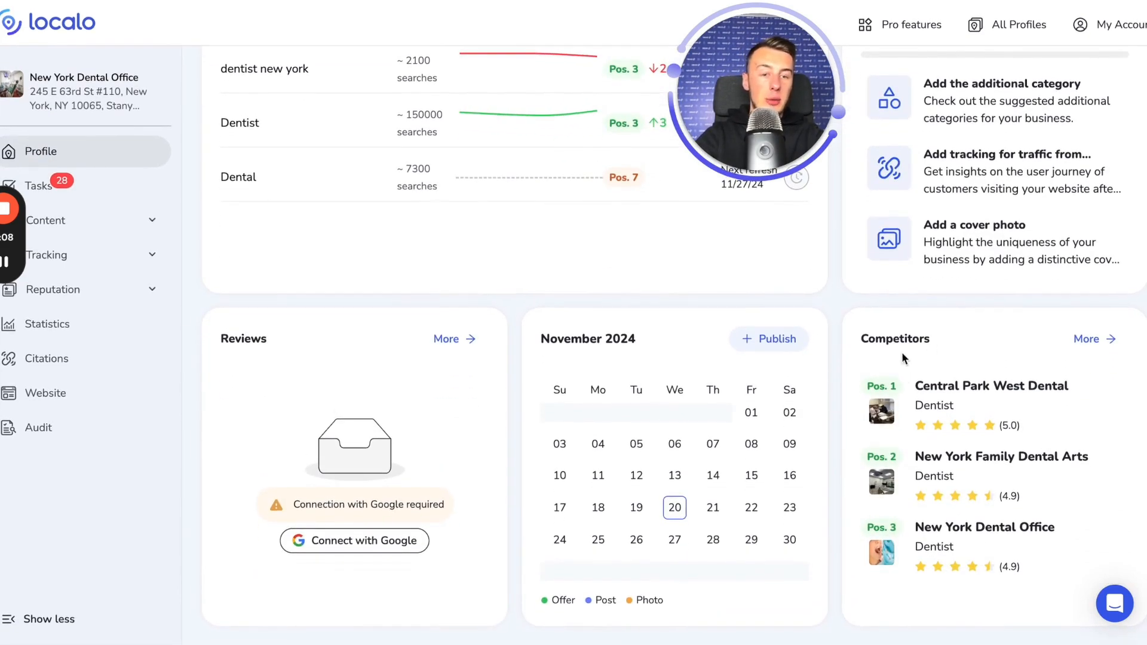
pyautogui.click(1079, 339)
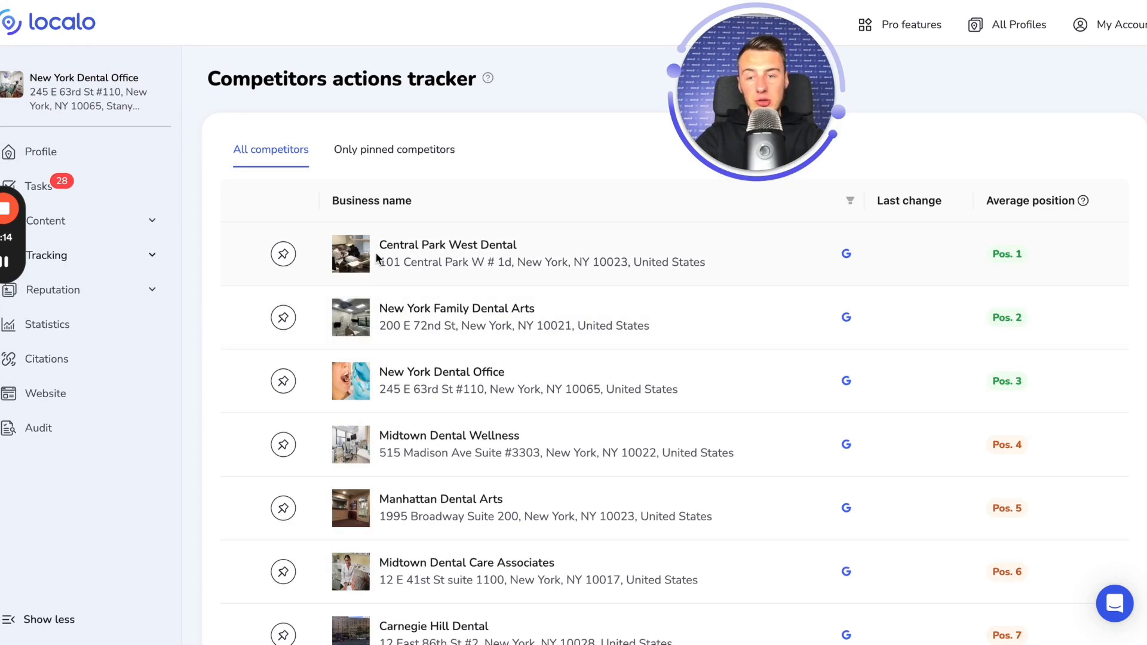
pyautogui.click(283, 254)
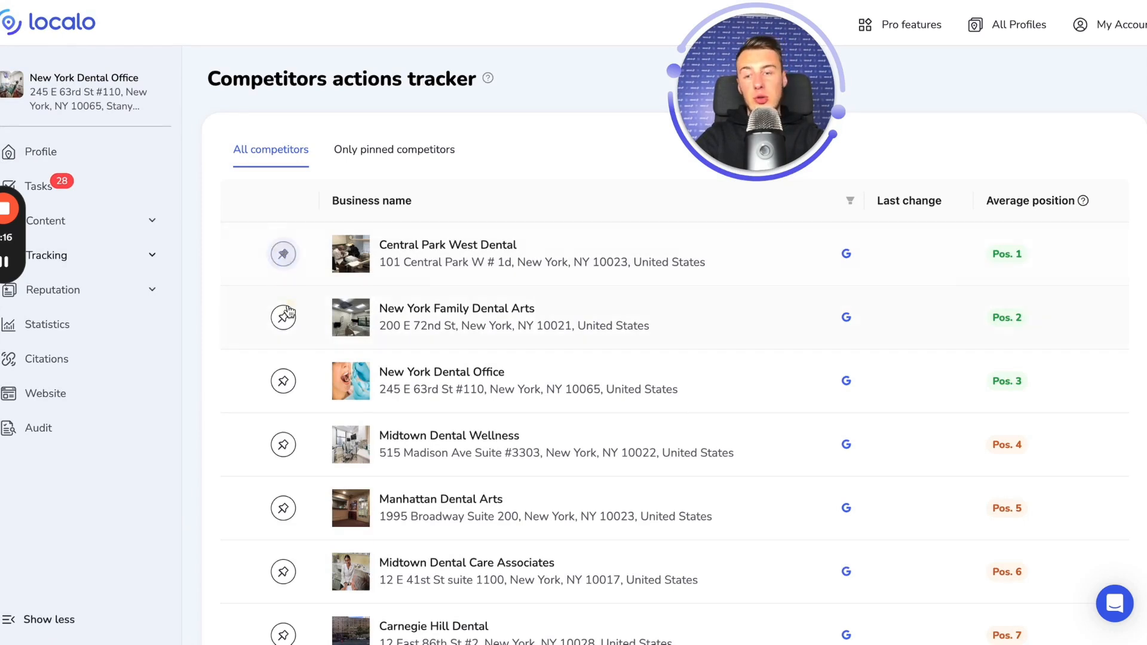
pyautogui.click(283, 317)
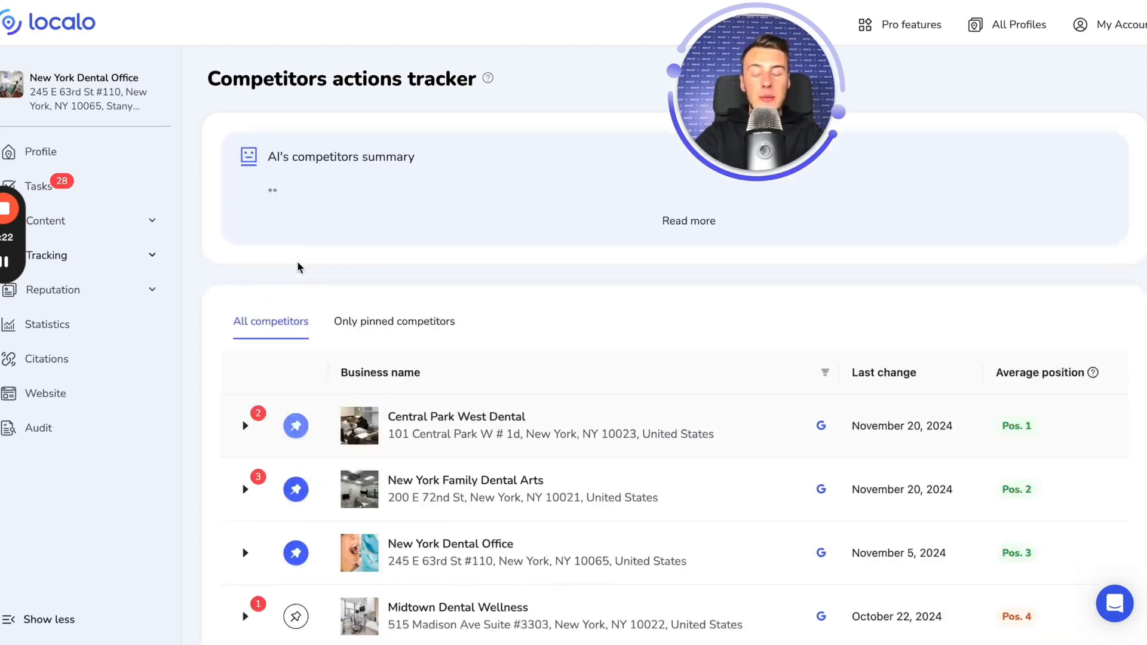
# Step: Expand the AI's competitors summary and read its competitor analysis and broader trends
pyautogui.scroll(-1, 291, 276)
pyautogui.scroll(-1, 291, 276)
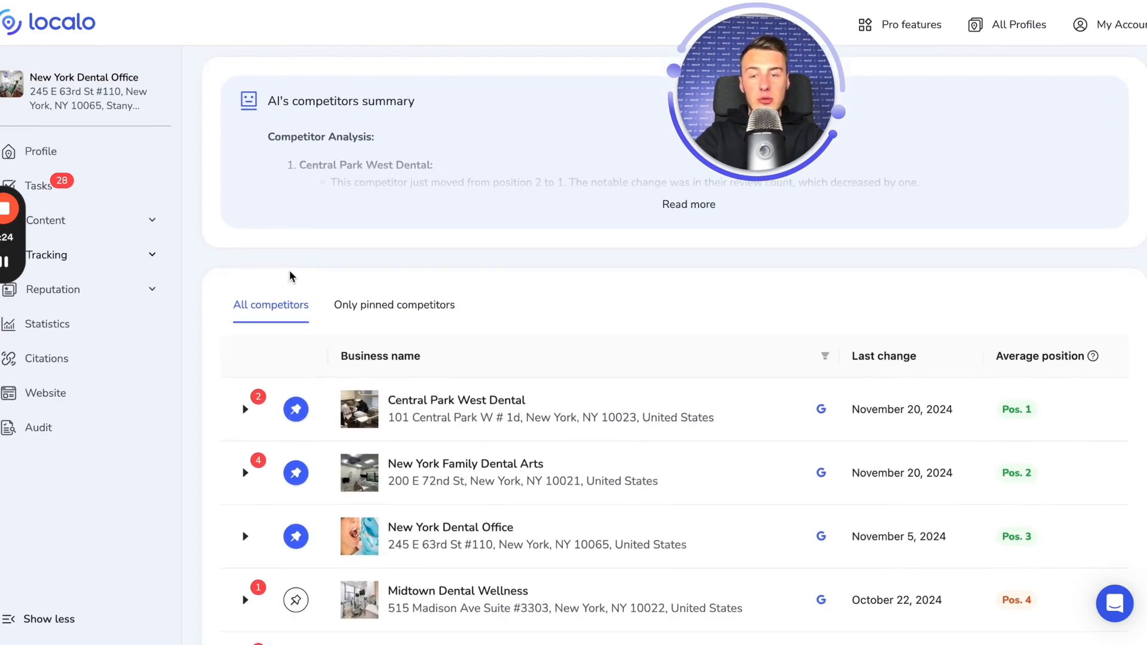
pyautogui.scroll(1, 319, 261)
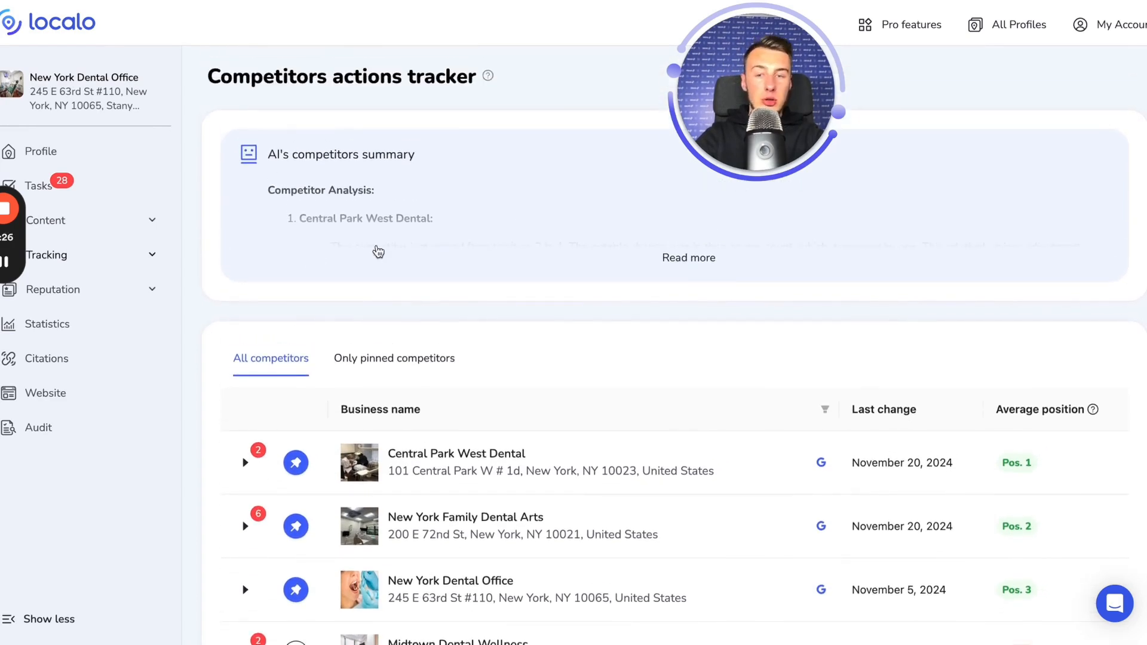
pyautogui.click(693, 256)
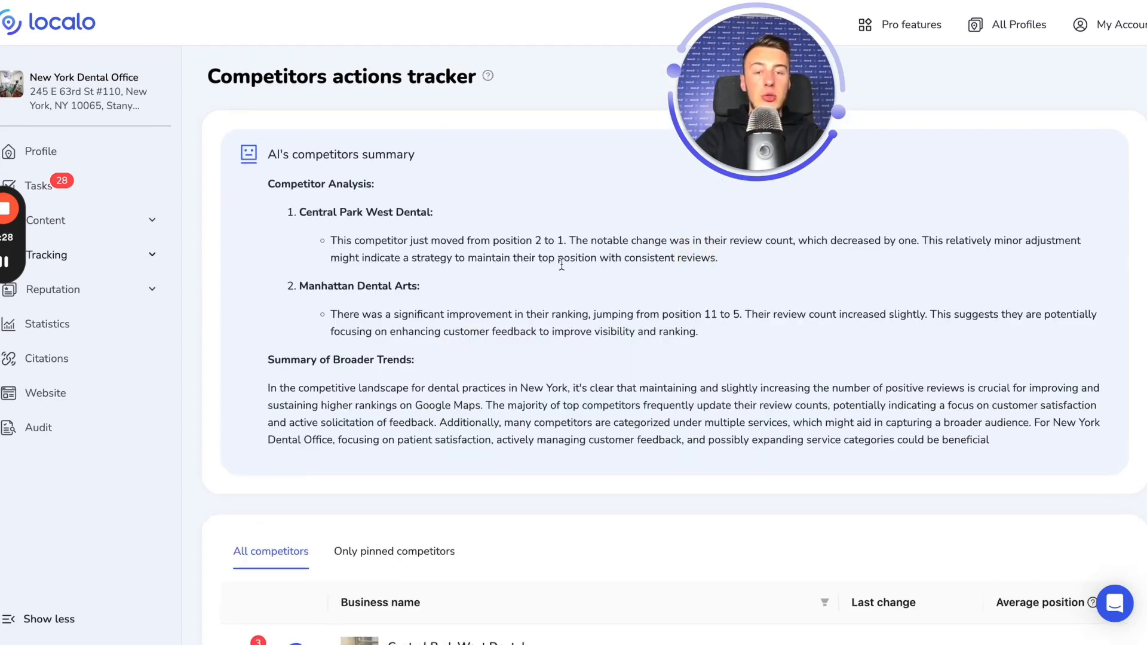
pyautogui.scroll(-1, 432, 276)
pyautogui.scroll(1, 431, 276)
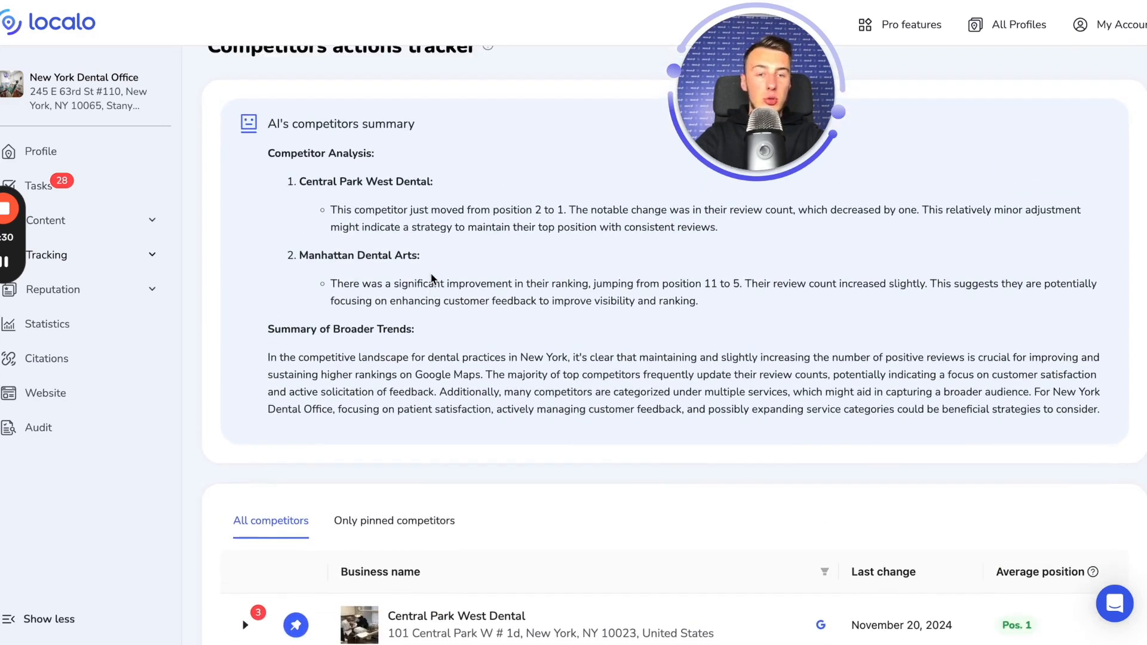
# Step: Examine the dated position and review-count changes of New York Family Dental Arts, then collapse its history
pyautogui.scroll(-6, 432, 279)
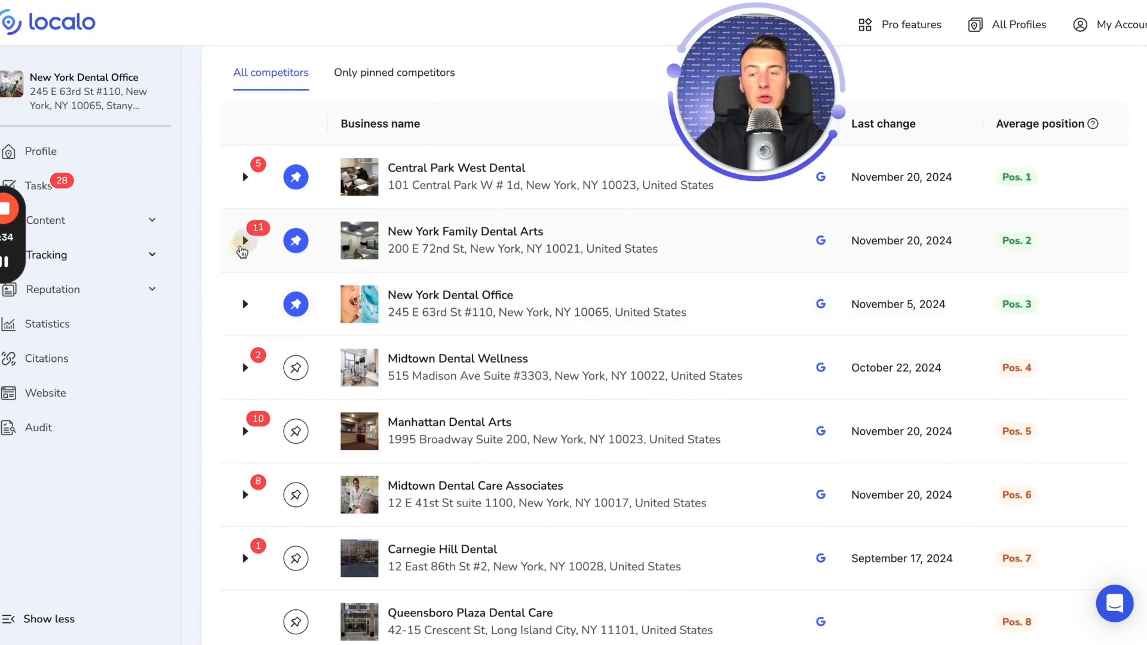
pyautogui.click(245, 240)
pyautogui.scroll(-2, 239, 248)
pyautogui.scroll(-8, 413, 345)
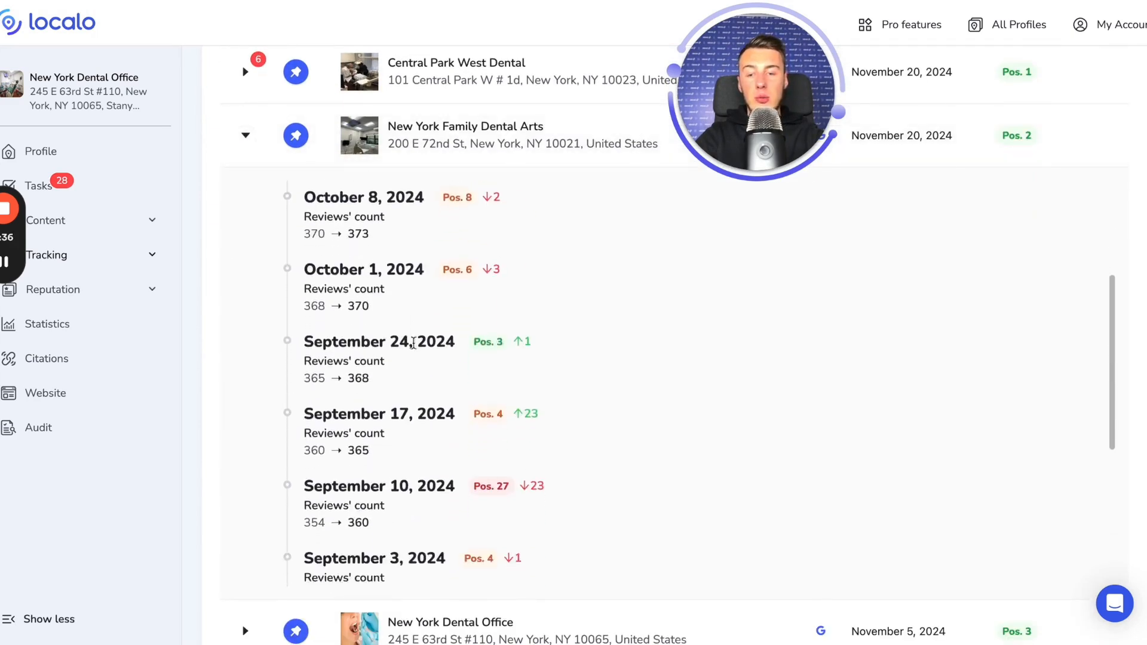
pyautogui.scroll(8, 413, 347)
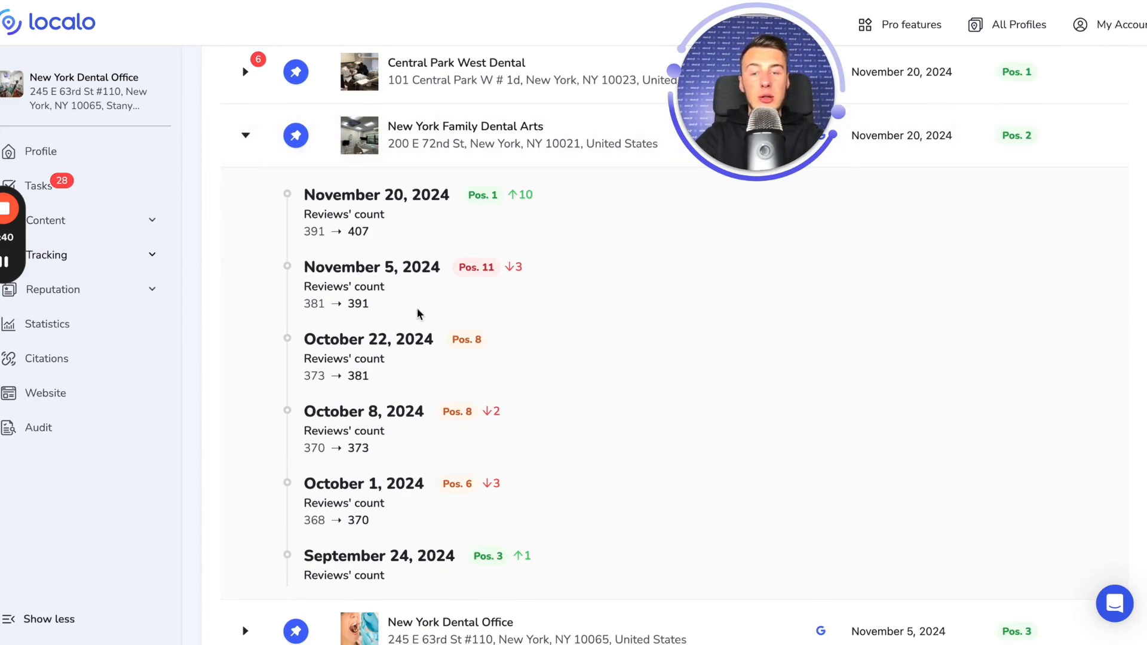
pyautogui.scroll(1, 418, 314)
pyautogui.click(245, 171)
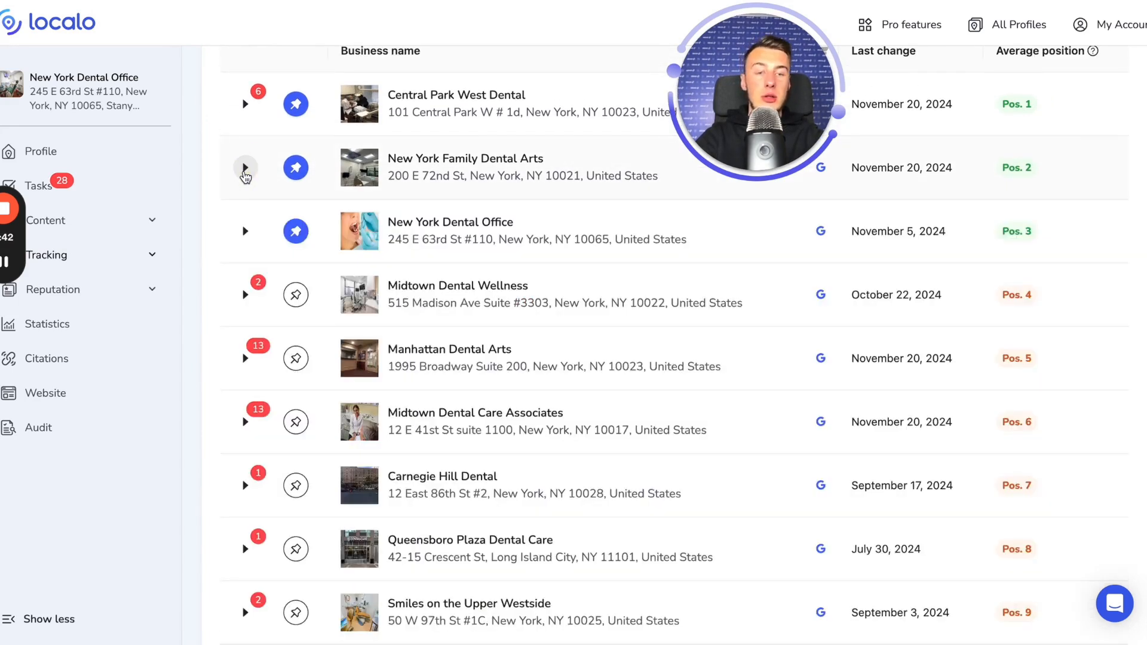
# Step: Return from the competitors tracker to the New York Dental Office profile overview and check its visibility and position
pyautogui.scroll(1, 245, 177)
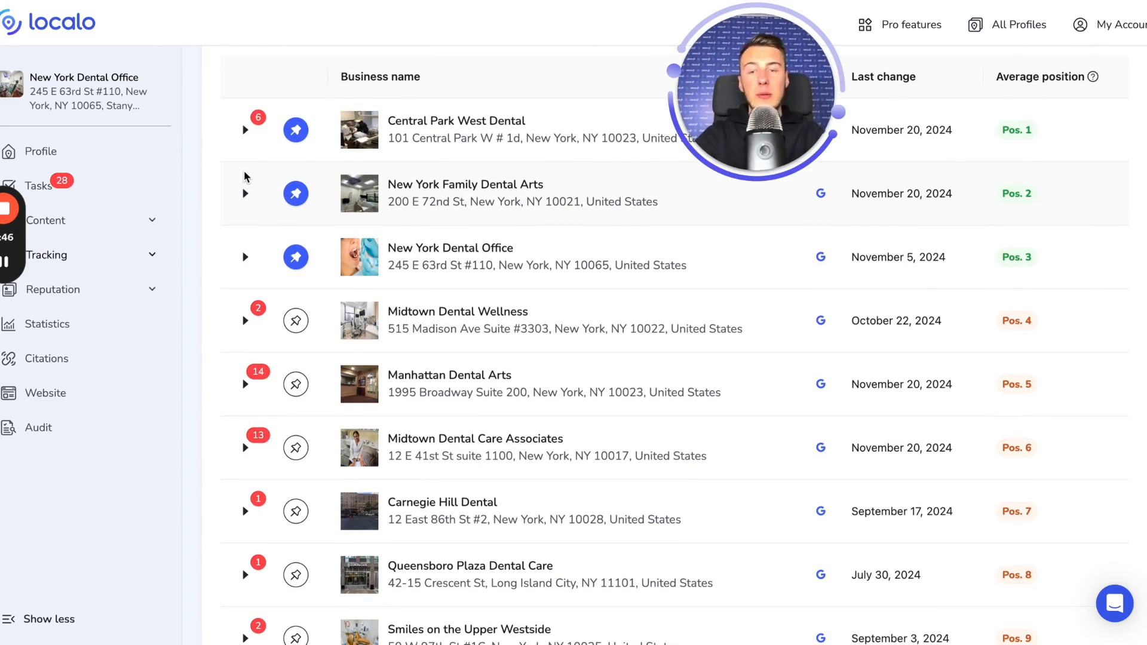
pyautogui.scroll(5, 245, 176)
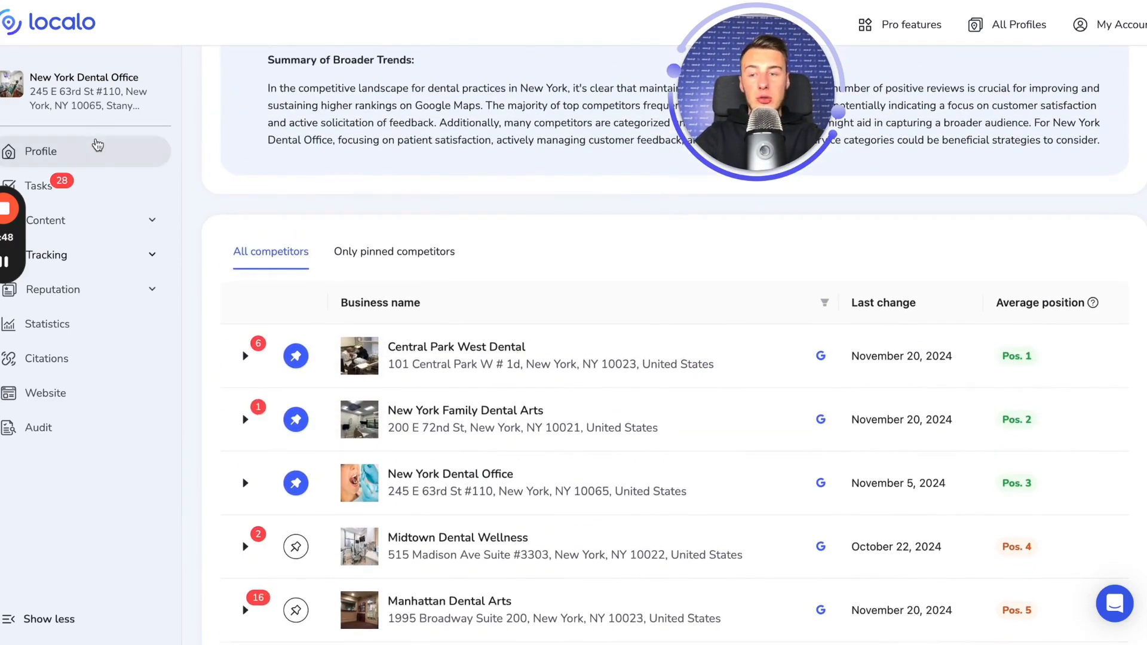
pyautogui.click(98, 146)
pyautogui.scroll(-3, 542, 305)
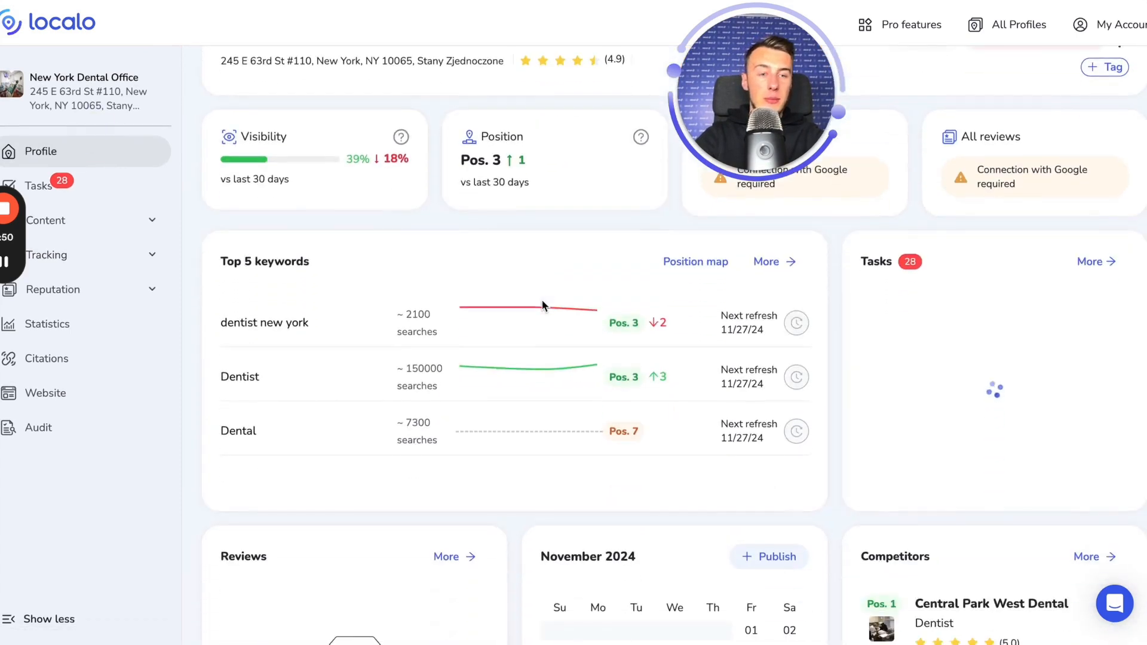
pyautogui.scroll(2, 572, 189)
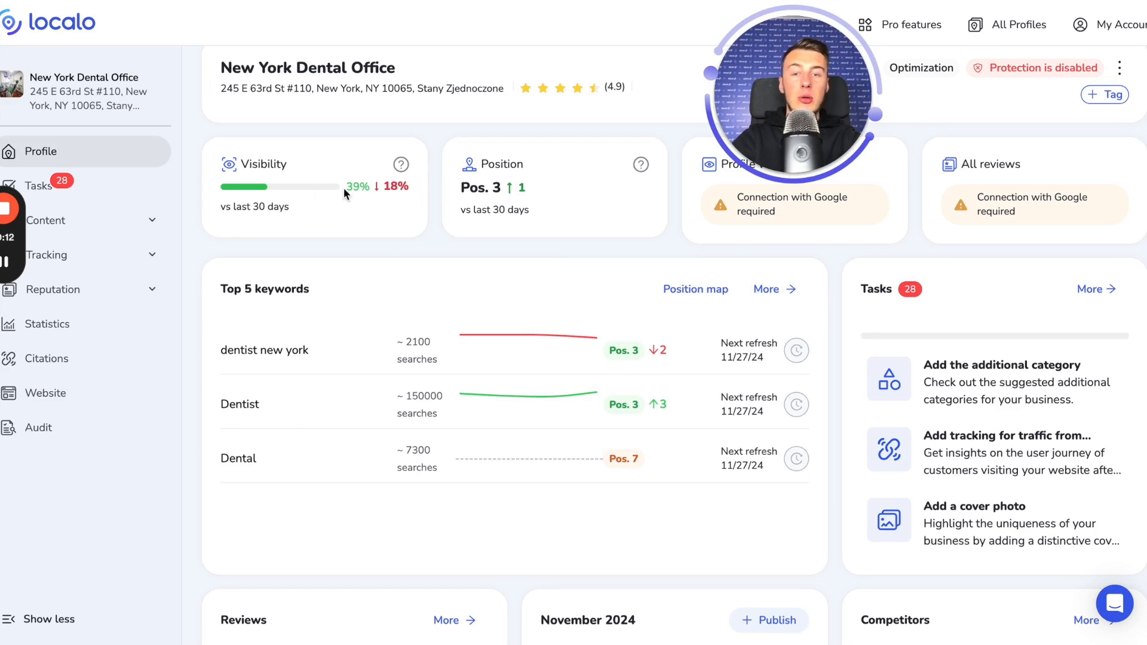
# Step: Examine the top keywords' position trends, monthly search volumes and next refresh dates on the profile overview
pyautogui.scroll(-2, 632, 454)
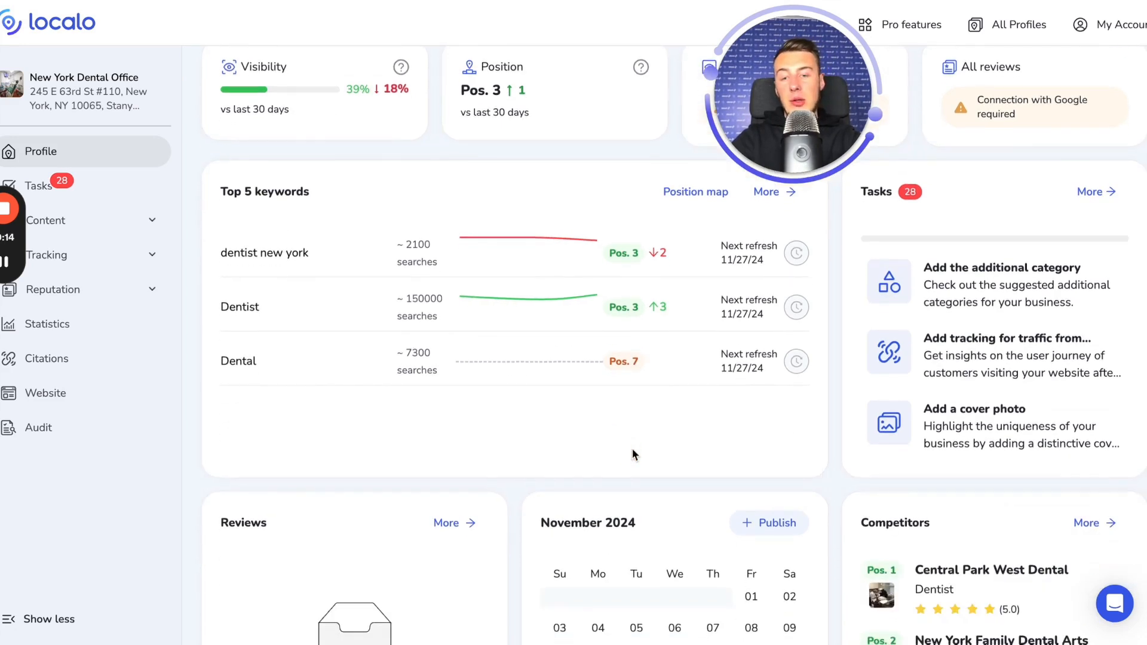
pyautogui.scroll(-1, 389, 264)
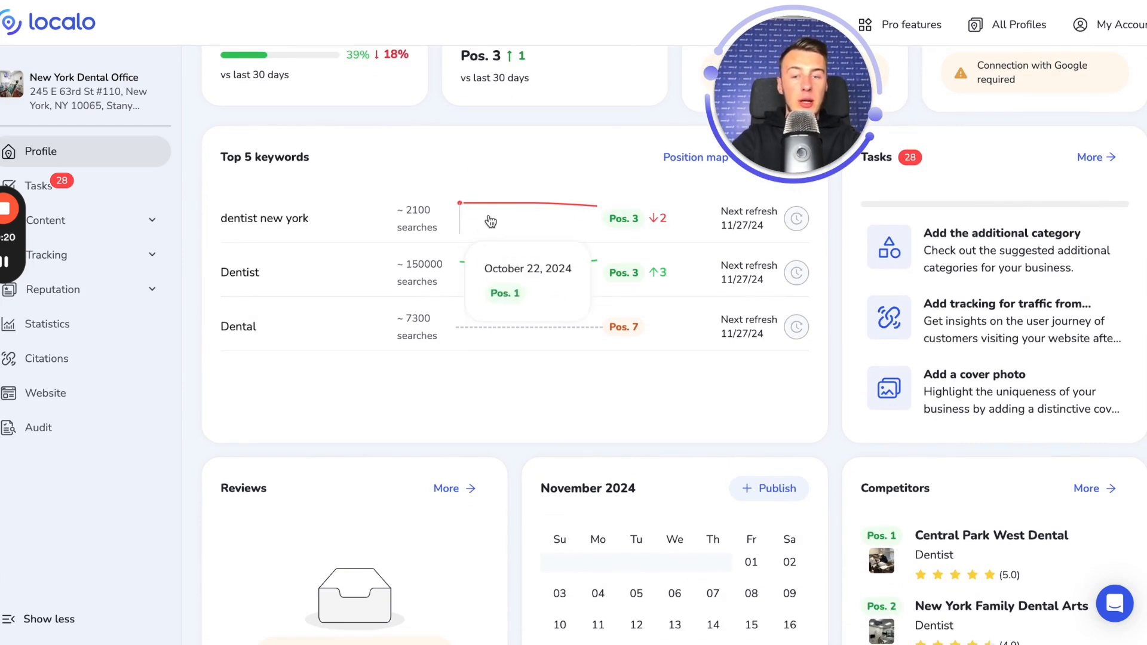
pyautogui.scroll(-1, 463, 202)
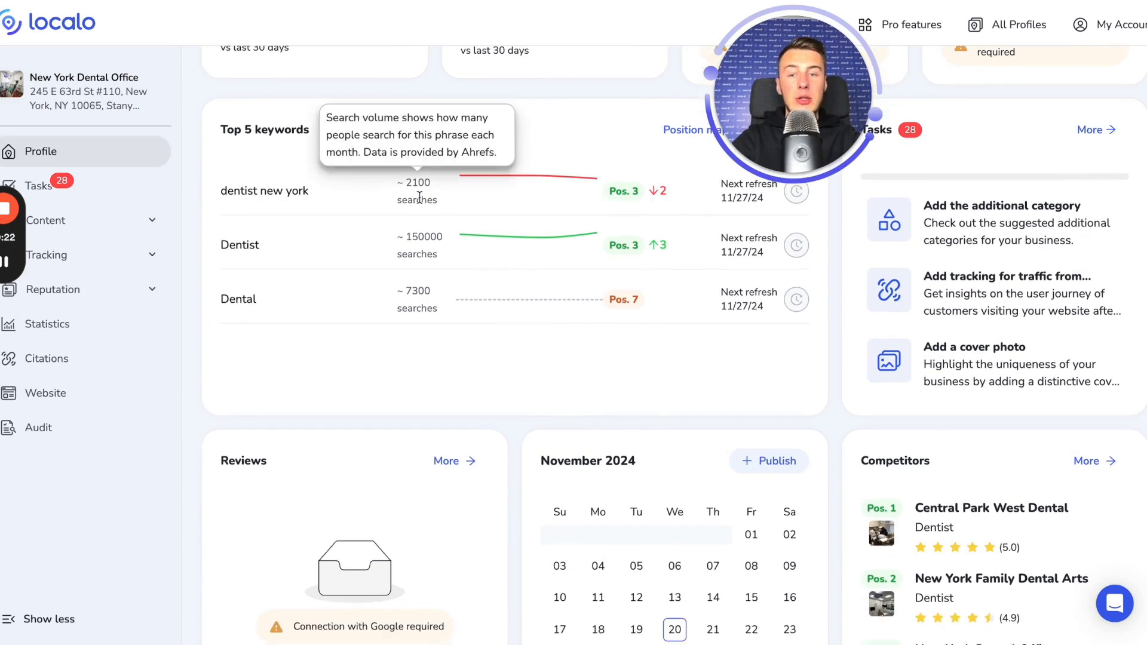
pyautogui.scroll(-1, 423, 289)
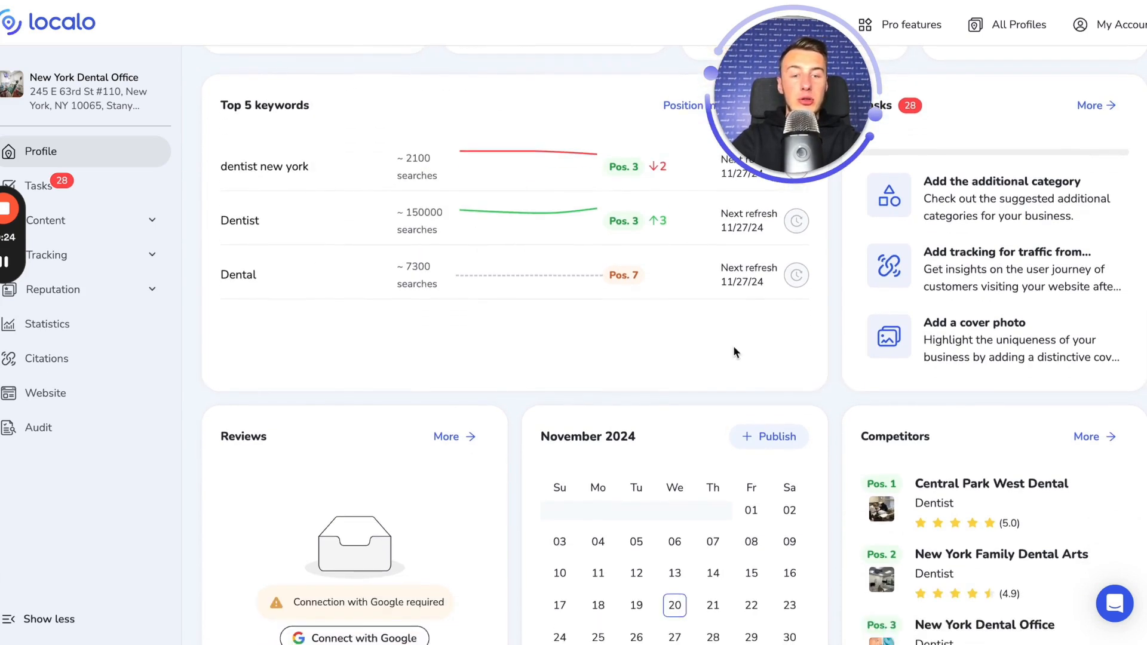
pyautogui.scroll(3, 733, 345)
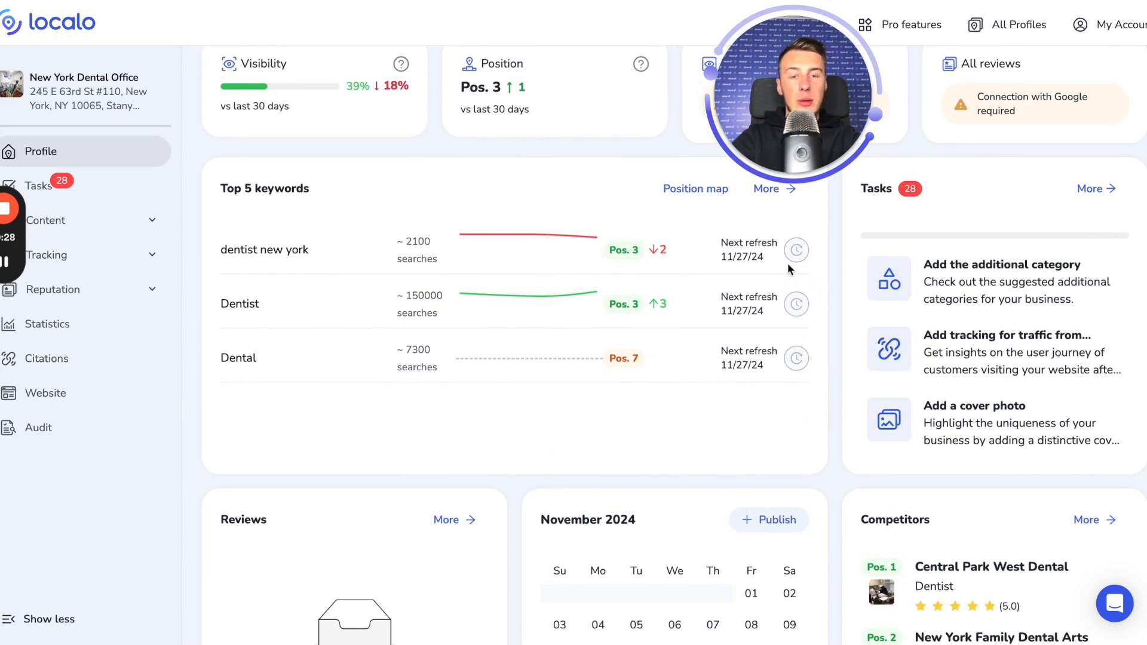
pyautogui.scroll(-2, 782, 262)
pyautogui.scroll(2, 779, 263)
pyautogui.scroll(-1, 759, 267)
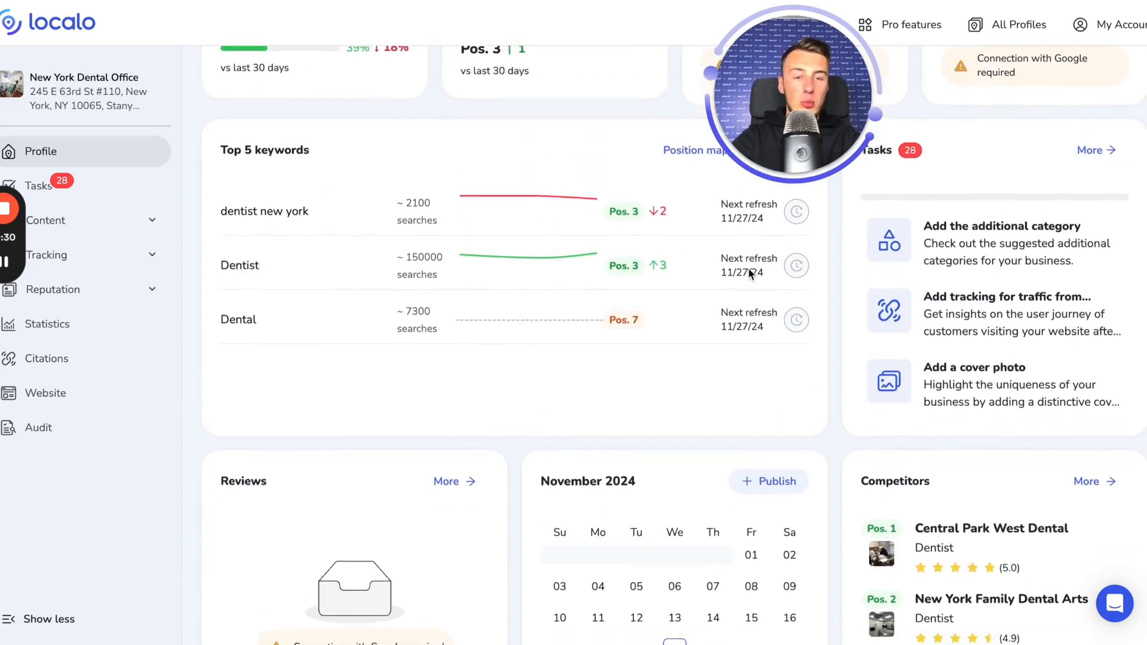
# Step: Examine the reviews, November 2024 publication calendar, tasks and competitors sections on the New York Dental Office profile overview
pyautogui.scroll(-3, 749, 268)
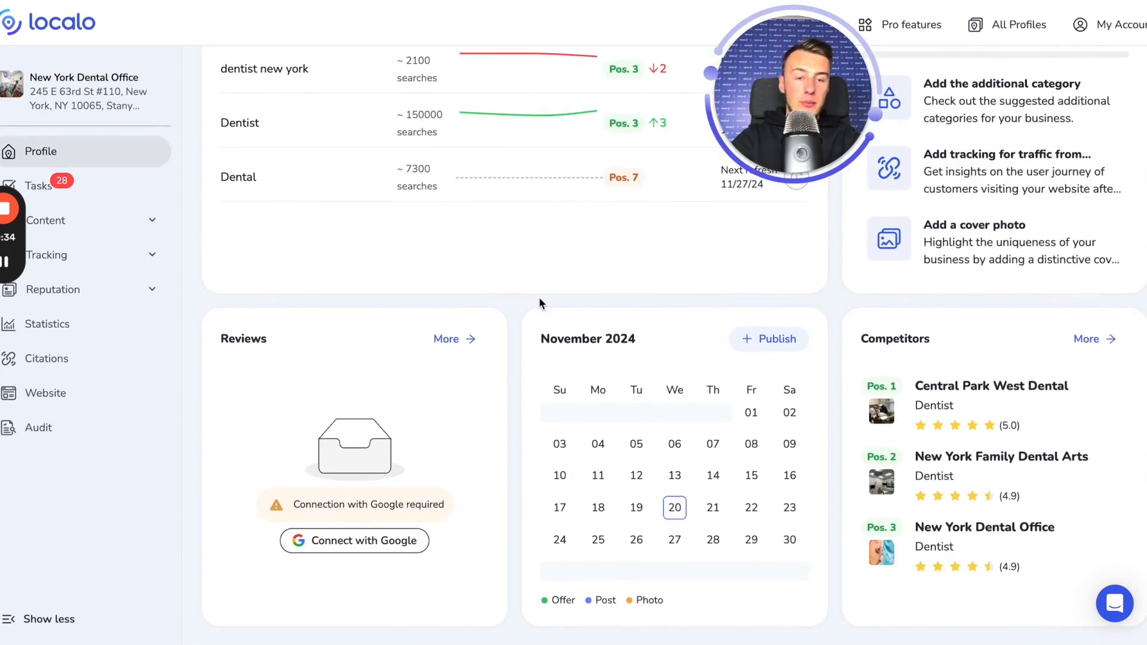
pyautogui.tripleClick(584, 333)
pyautogui.click(251, 331)
pyautogui.doubleClick(252, 331)
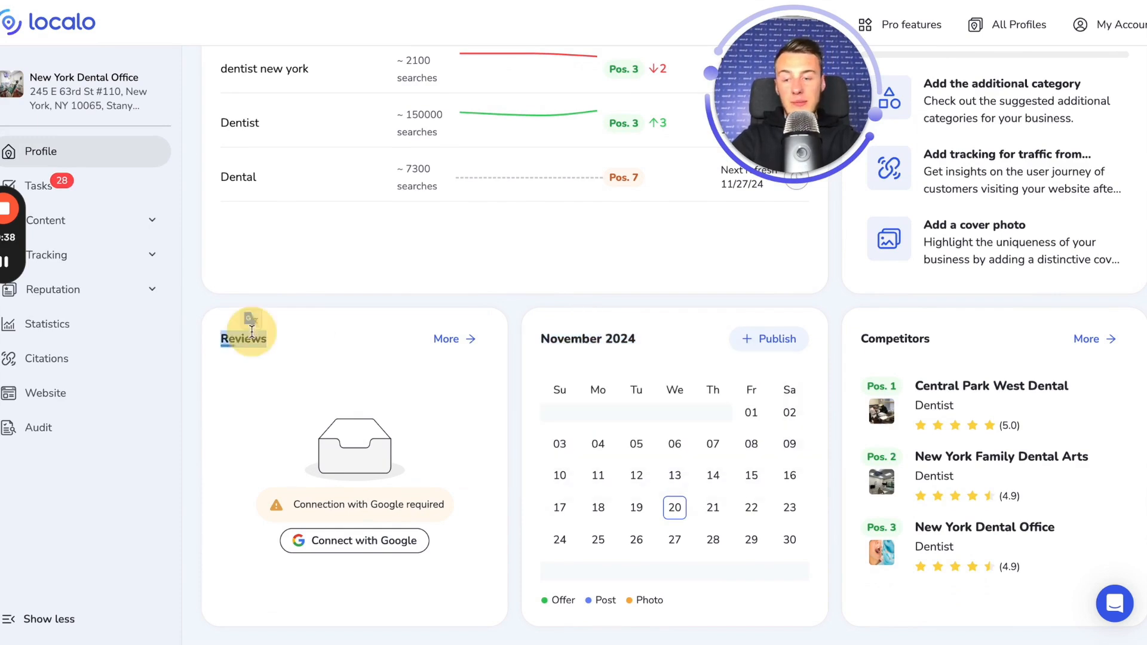
pyautogui.click(308, 343)
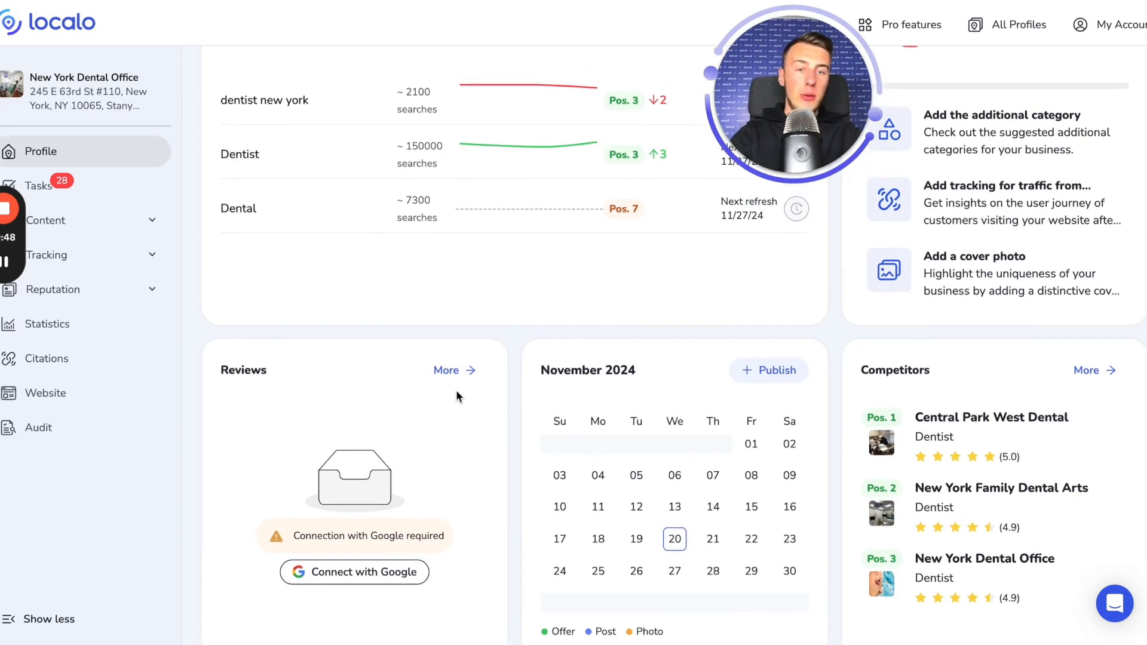
pyautogui.scroll(1, 457, 398)
pyautogui.scroll(1, 1037, 226)
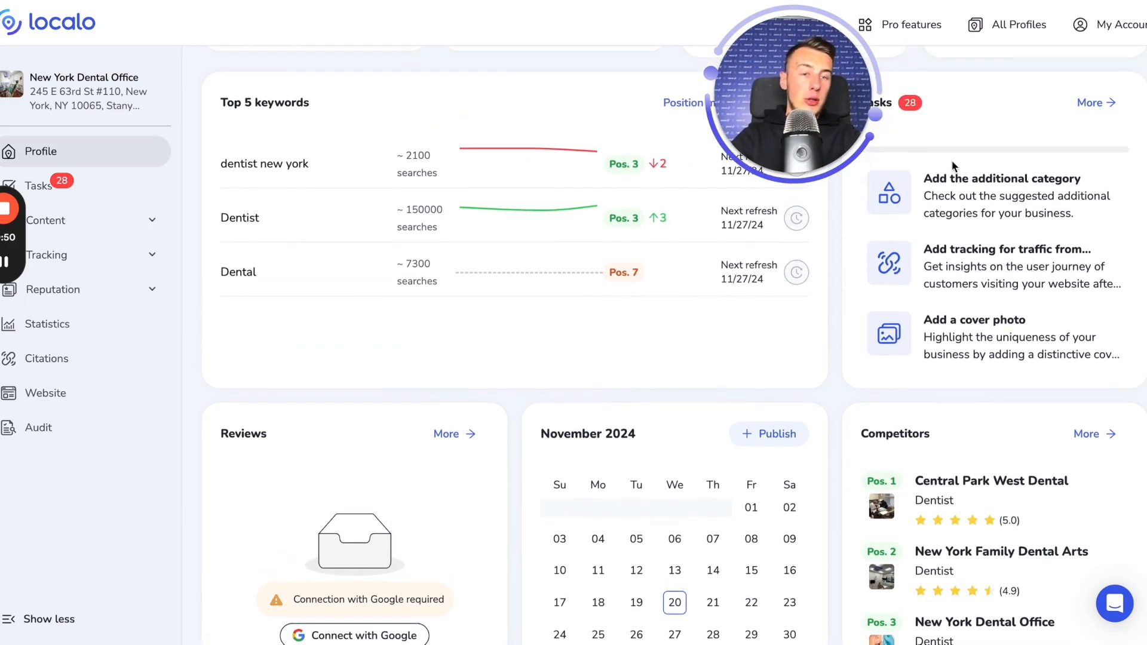
pyautogui.scroll(-1, 933, 243)
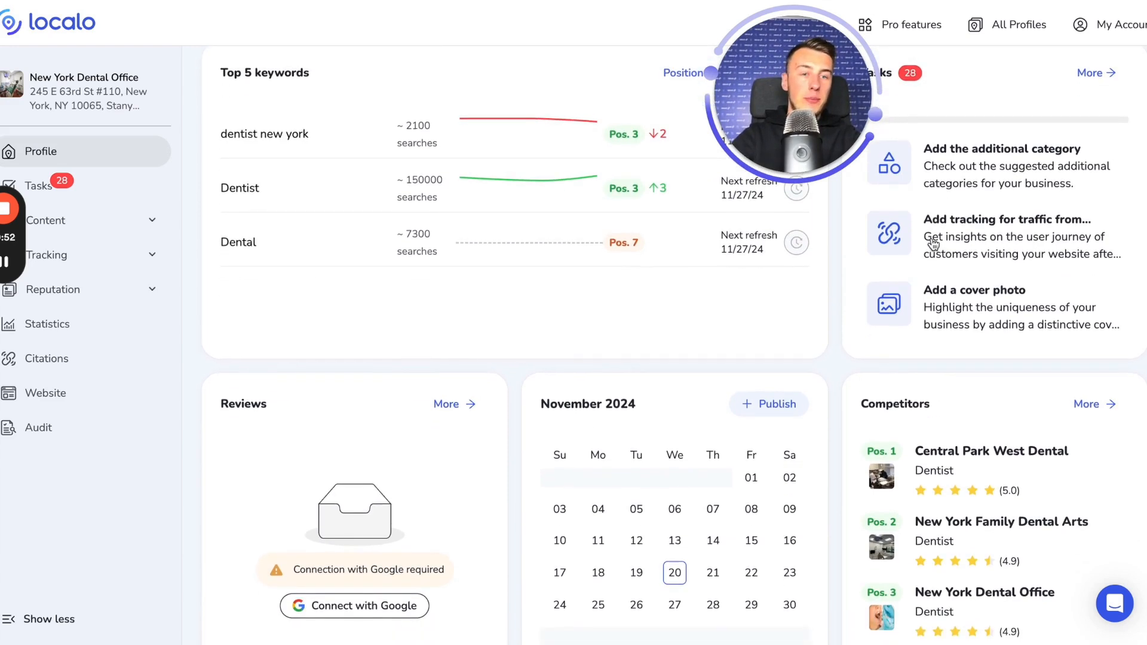
pyautogui.scroll(-1, 933, 243)
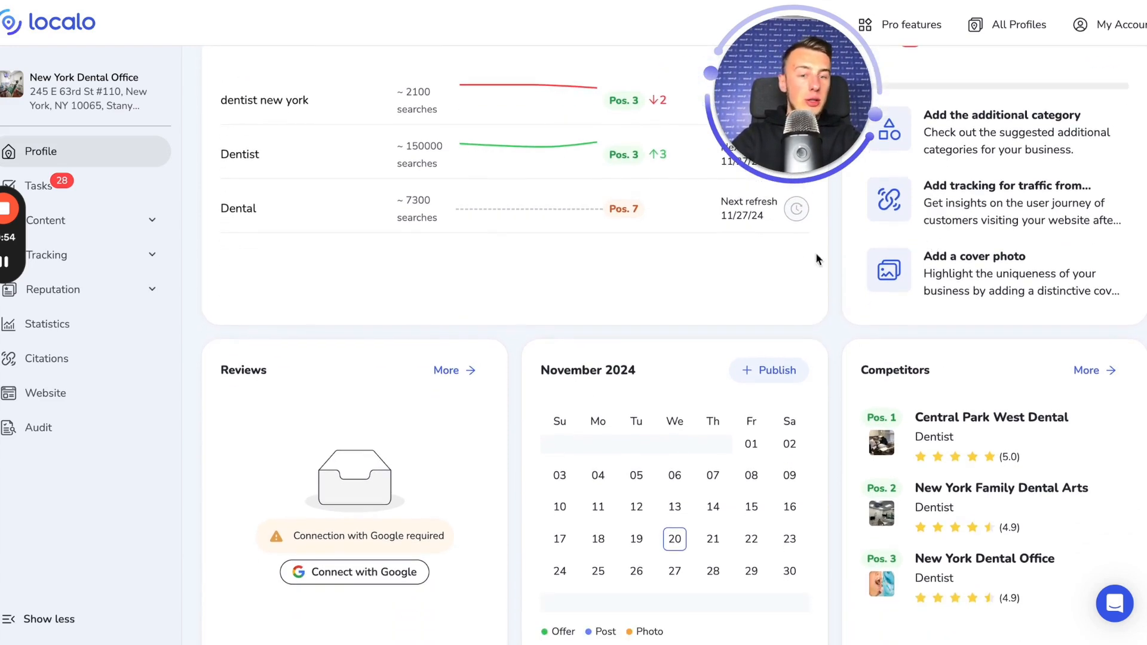
pyautogui.scroll(-1, 799, 254)
pyautogui.scroll(-1, 504, 311)
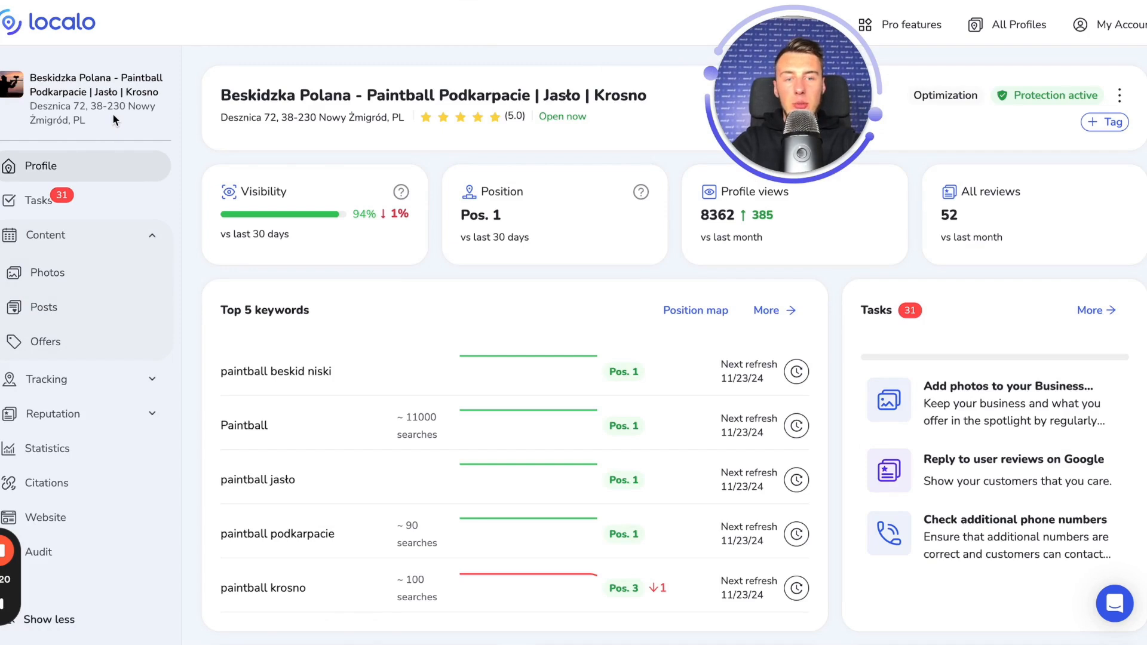
# Step: Open the photos of the Beskidzka Polana profile and look through the unpublished and published ones before returning to the scheduled ones
pyautogui.click(44, 286)
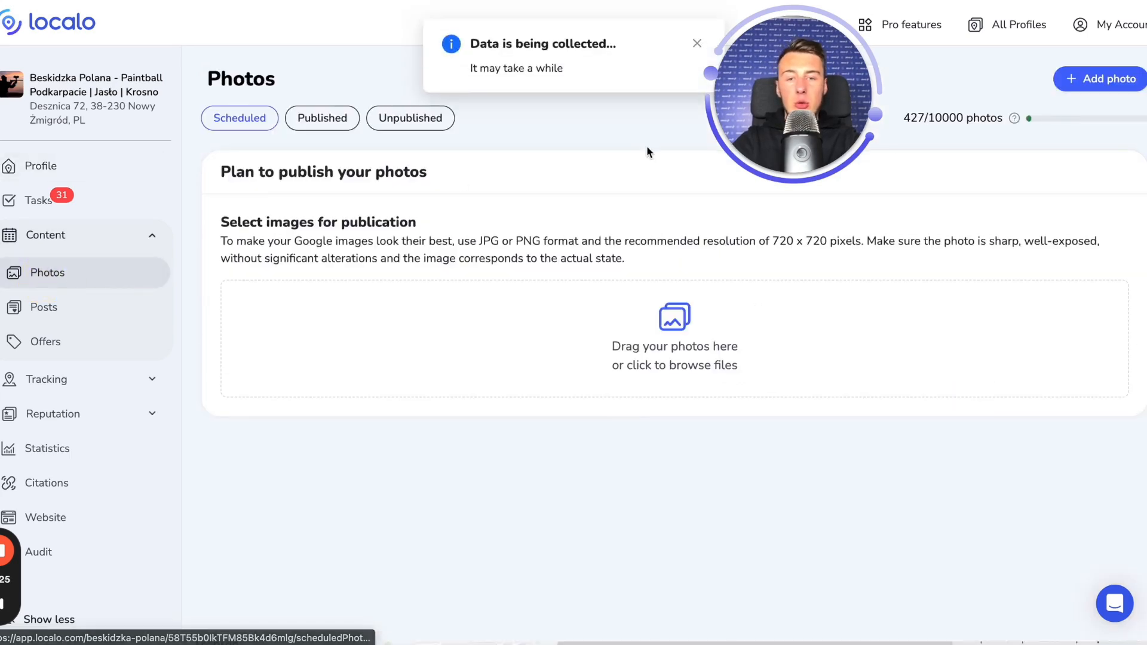
pyautogui.click(697, 44)
pyautogui.click(415, 122)
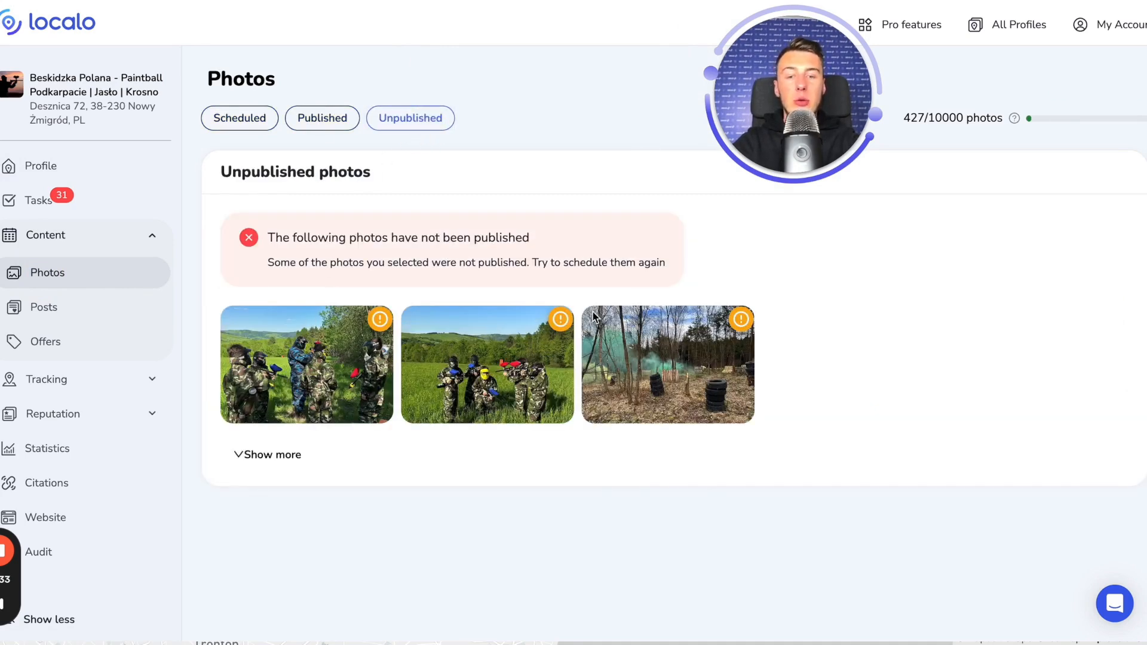
pyautogui.click(316, 124)
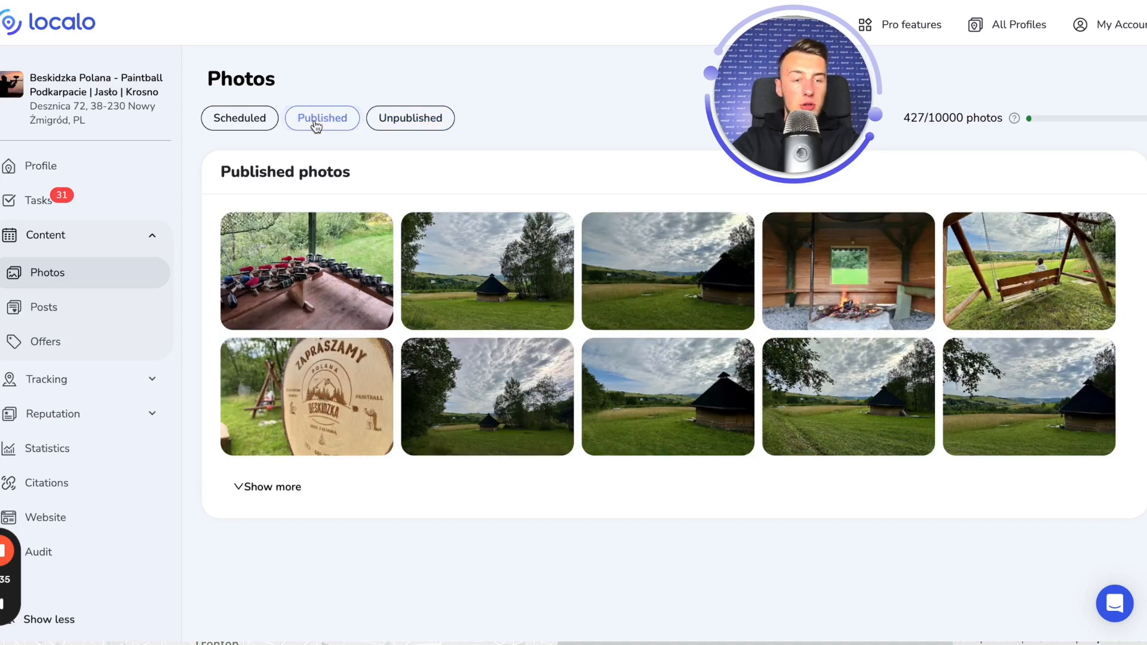
pyautogui.click(239, 120)
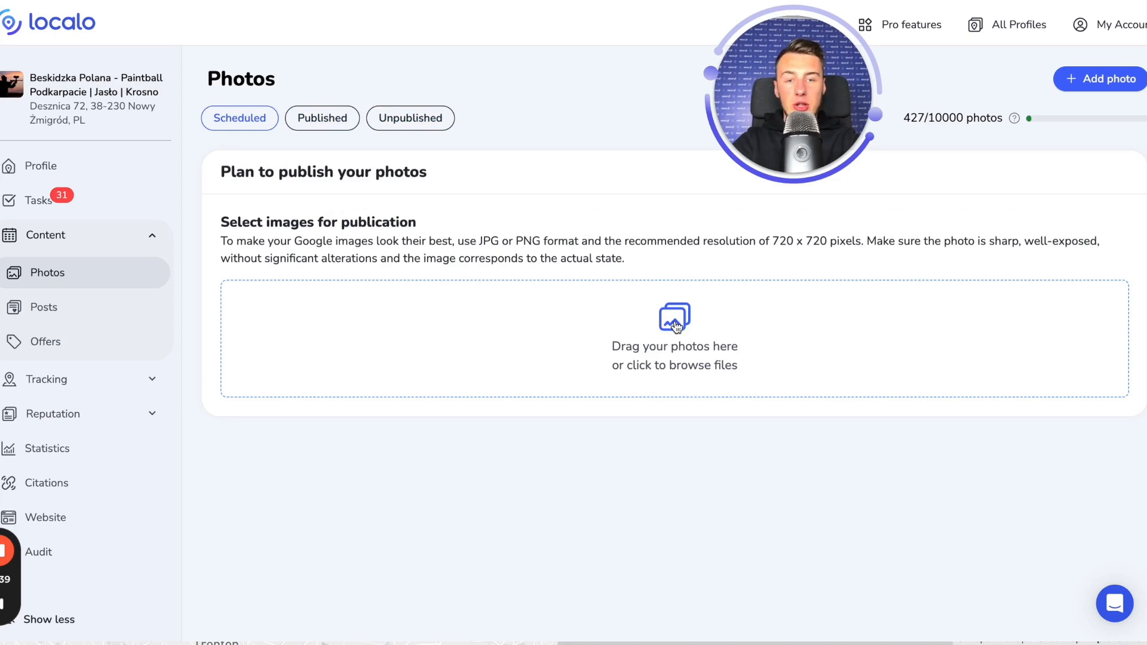
# Step: Upload seven Christmas-themed photos and schedule them with the automatic publication date
pyautogui.click(598, 327)
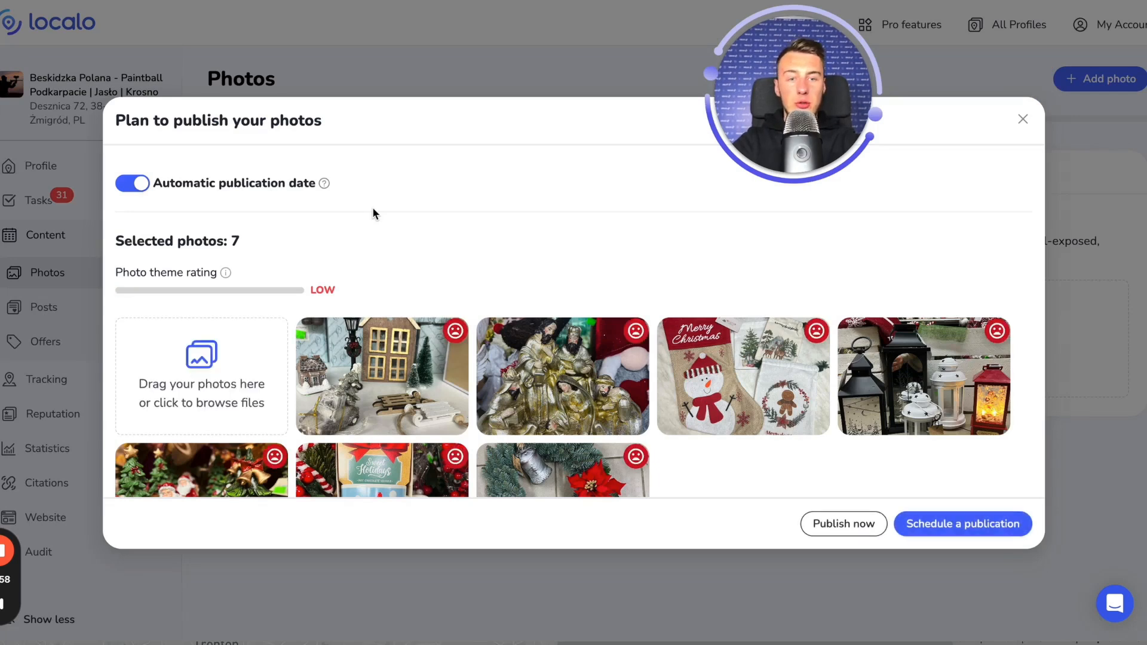
pyautogui.scroll(-2, 374, 214)
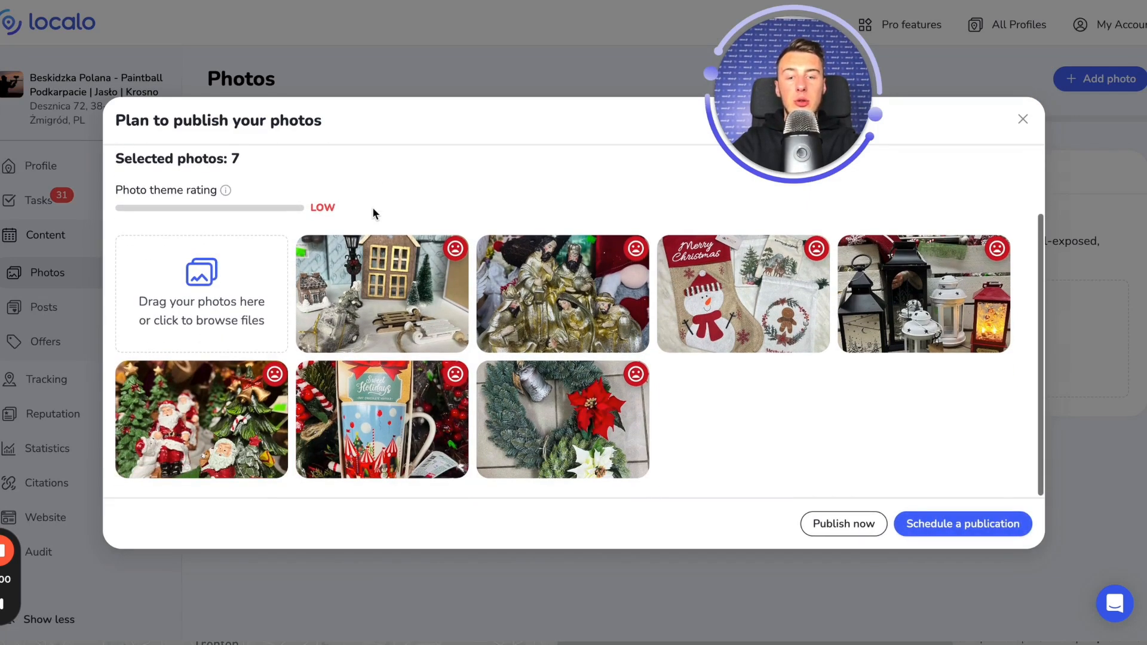
pyautogui.moveTo(459, 249)
pyautogui.scroll(1, 417, 233)
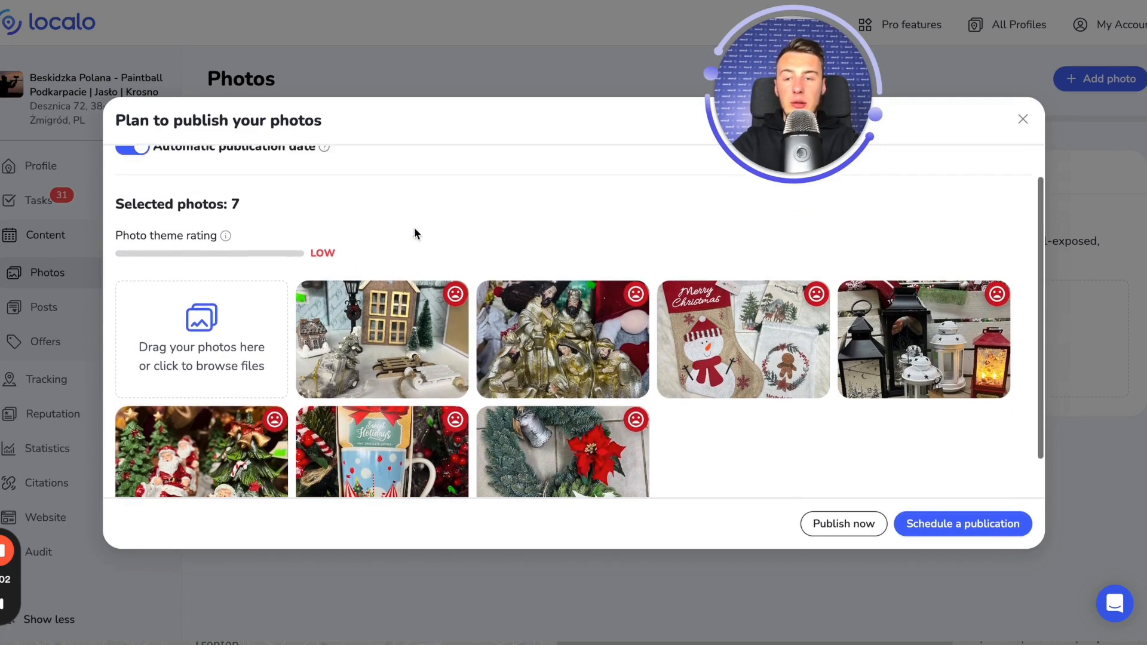
pyautogui.moveTo(225, 238)
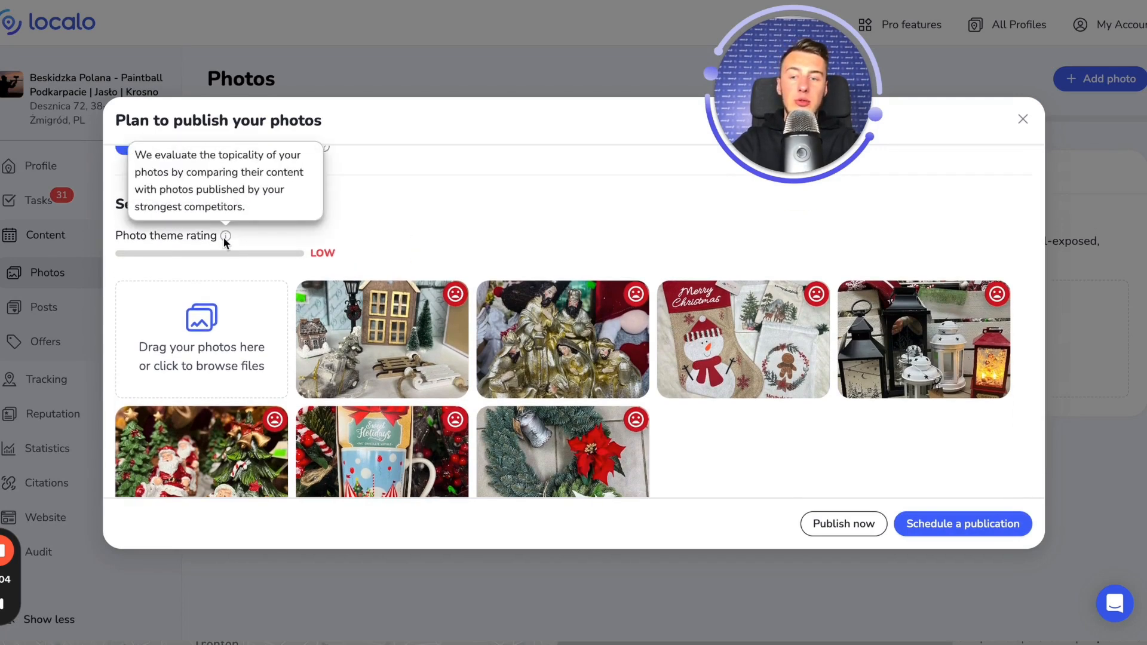
pyautogui.moveTo(463, 300)
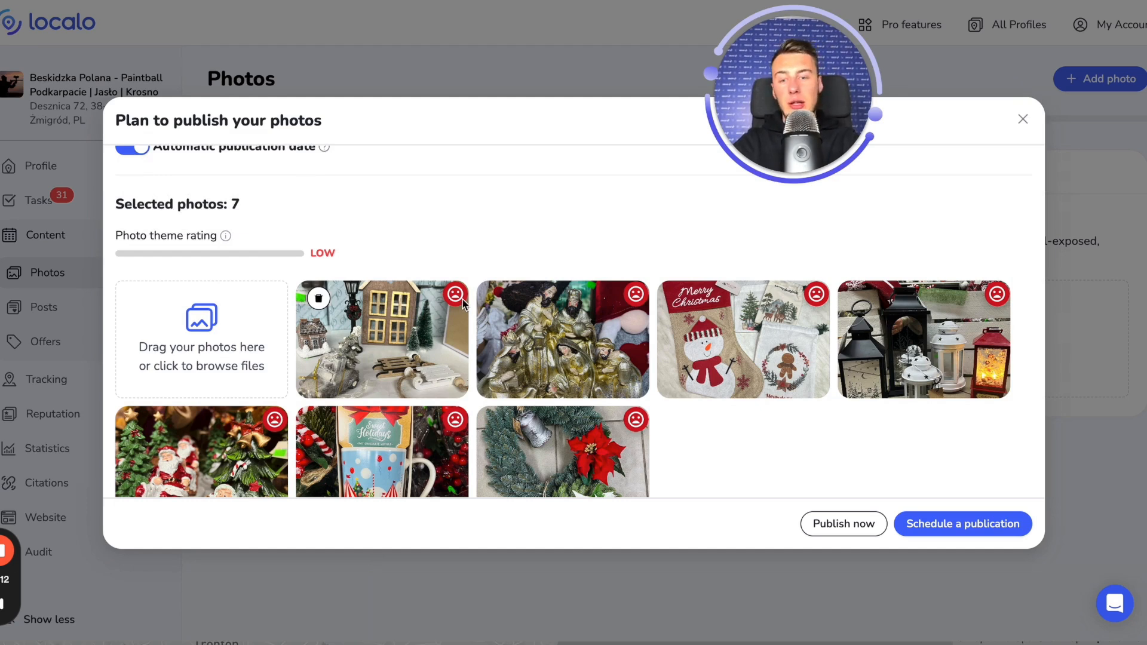
pyautogui.scroll(-1, 462, 301)
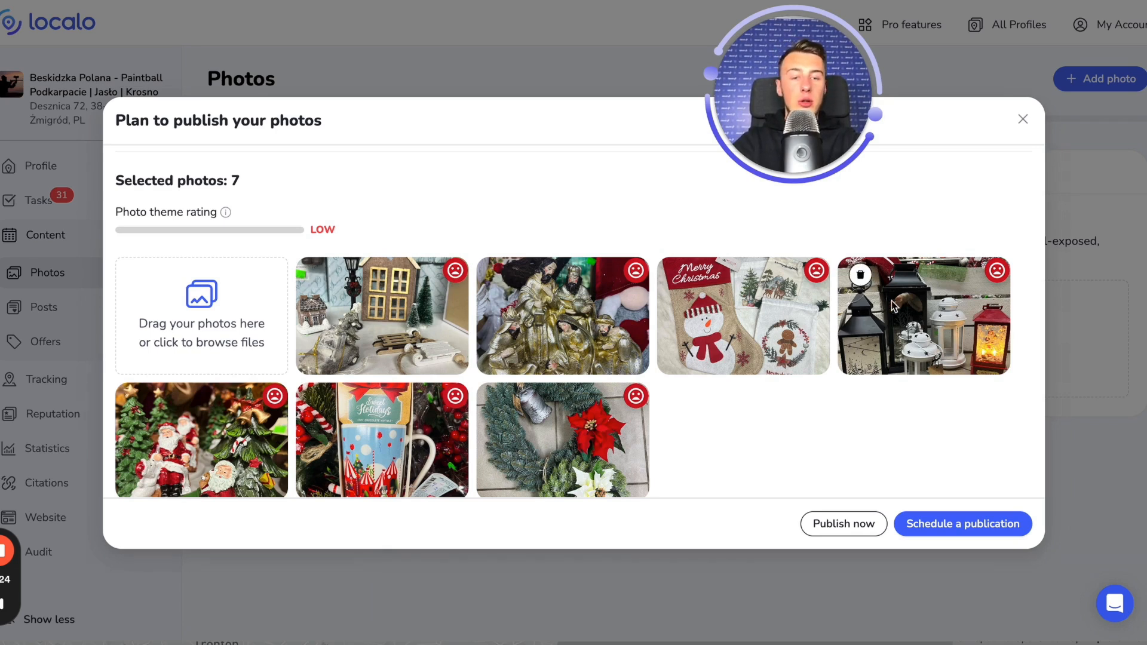
pyautogui.scroll(2, 367, 257)
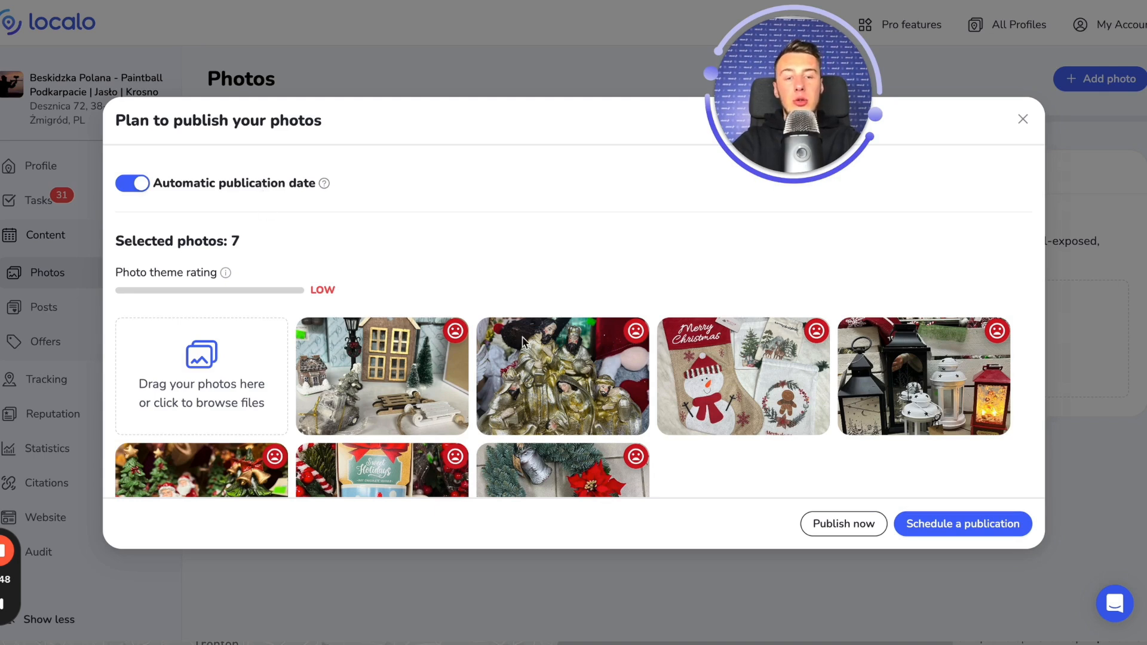
pyautogui.click(956, 526)
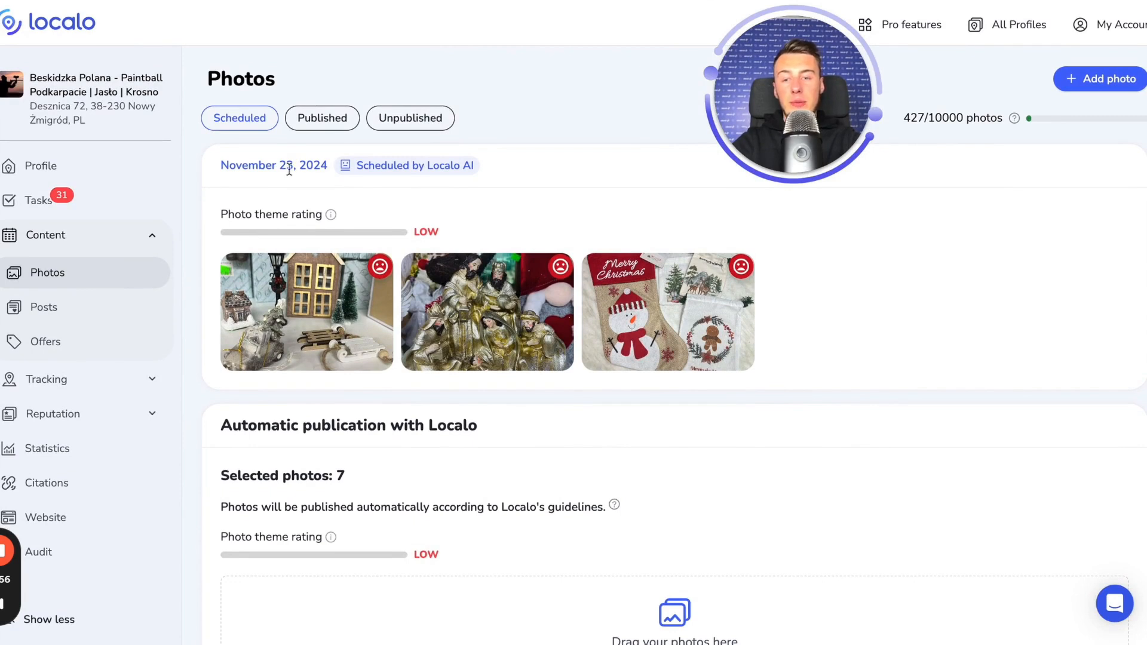
# Step: Review the photos scheduled for November 23, 2024 and check the publication calendar on the profile overview
pyautogui.scroll(-1, 338, 229)
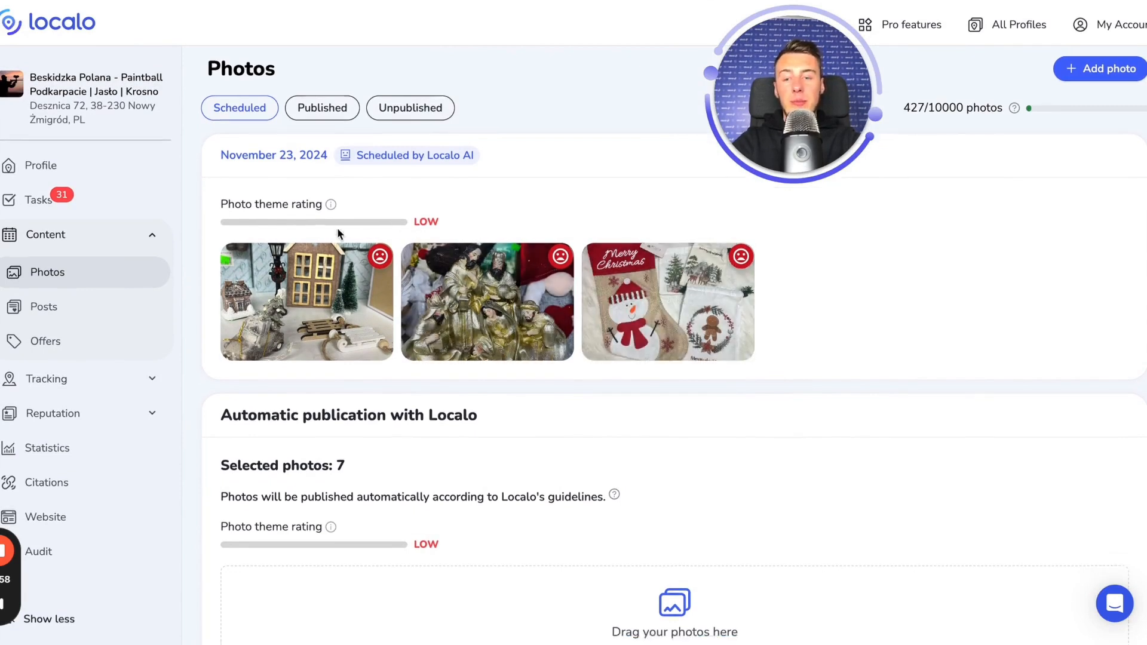
pyautogui.scroll(-6, 337, 228)
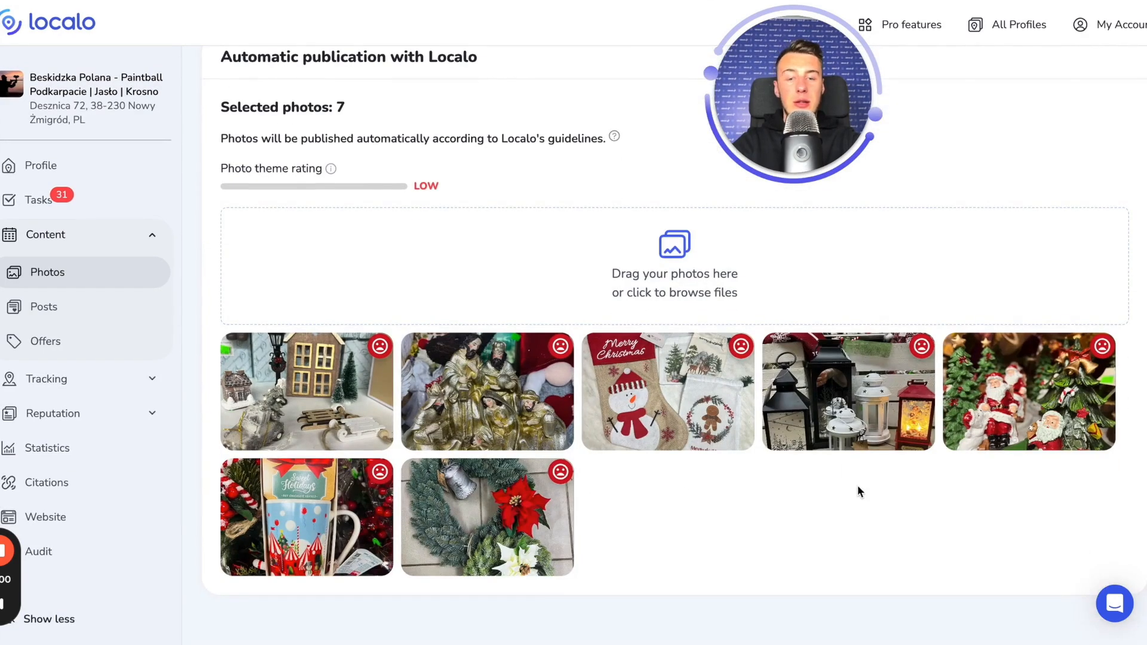
pyautogui.scroll(6, 858, 485)
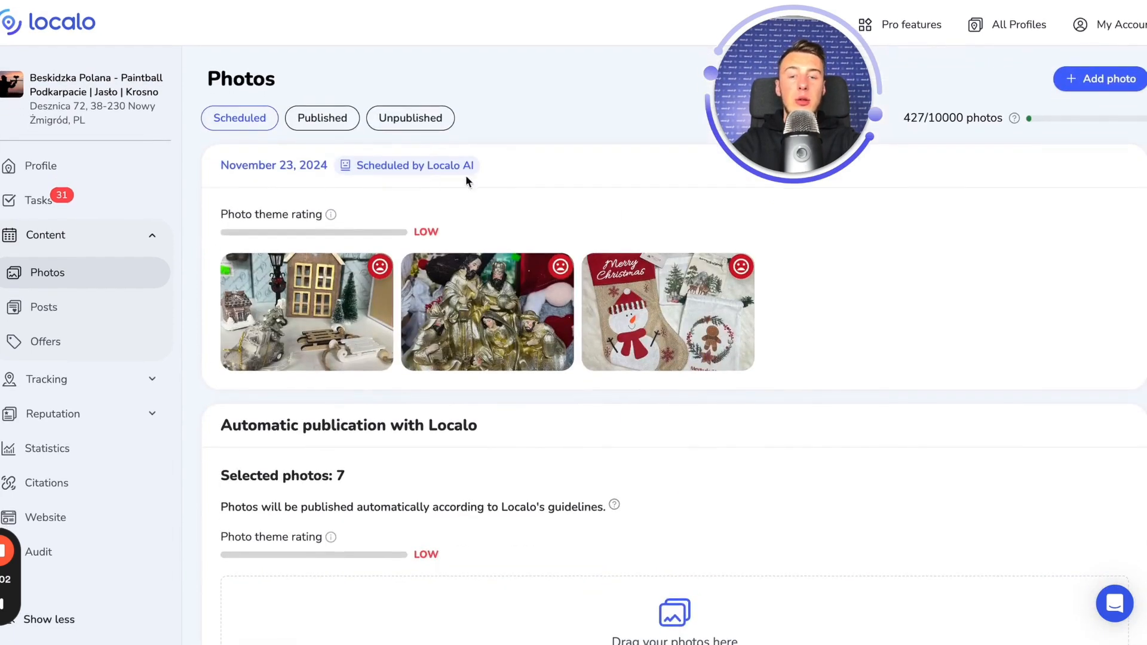
pyautogui.click(97, 168)
pyautogui.scroll(-6, 779, 292)
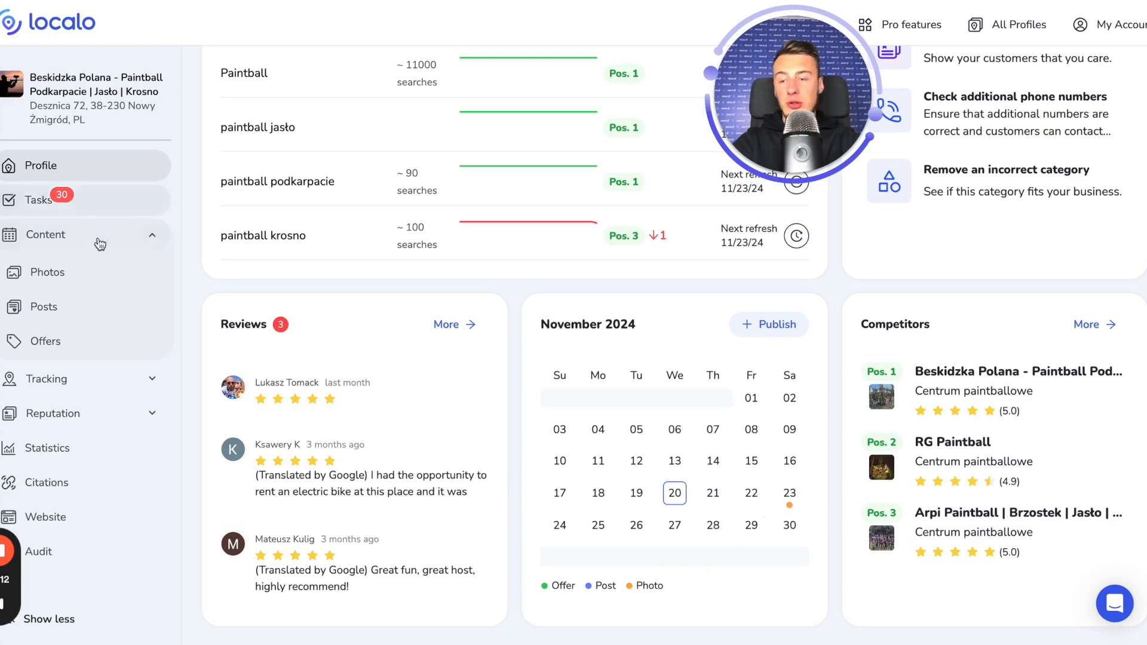
# Step: Delete all seven Christmas photos from the automatic publication and show the published photos
pyautogui.click(78, 270)
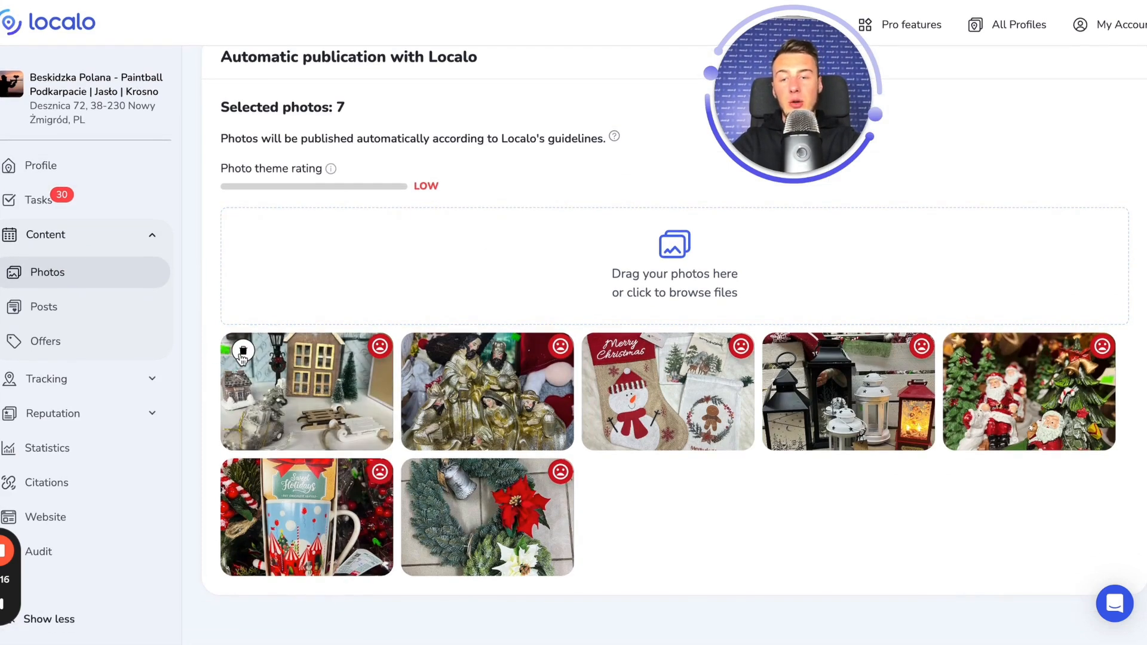
pyautogui.click(243, 351)
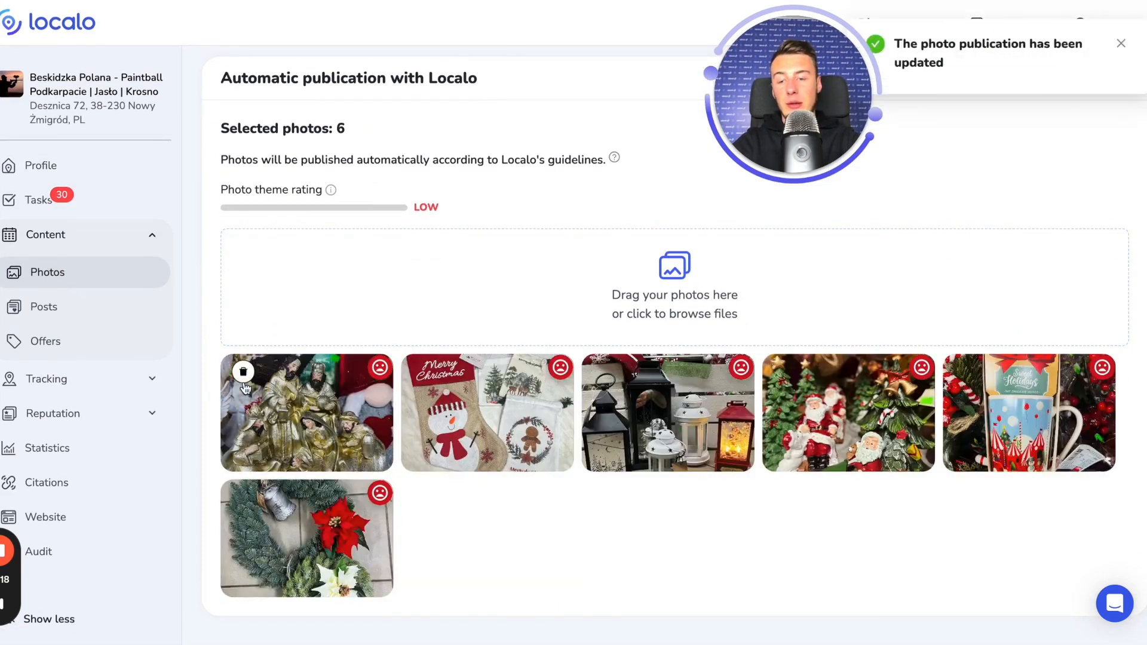
pyautogui.click(243, 378)
pyautogui.click(243, 476)
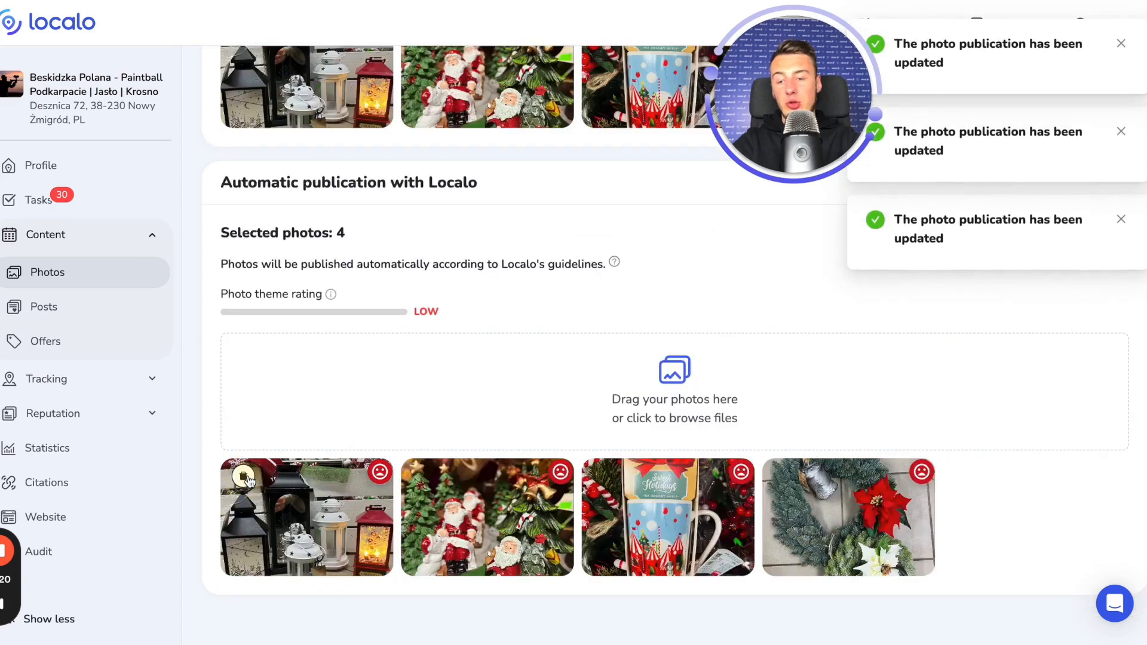
pyautogui.click(244, 477)
pyautogui.click(244, 476)
pyautogui.click(244, 476)
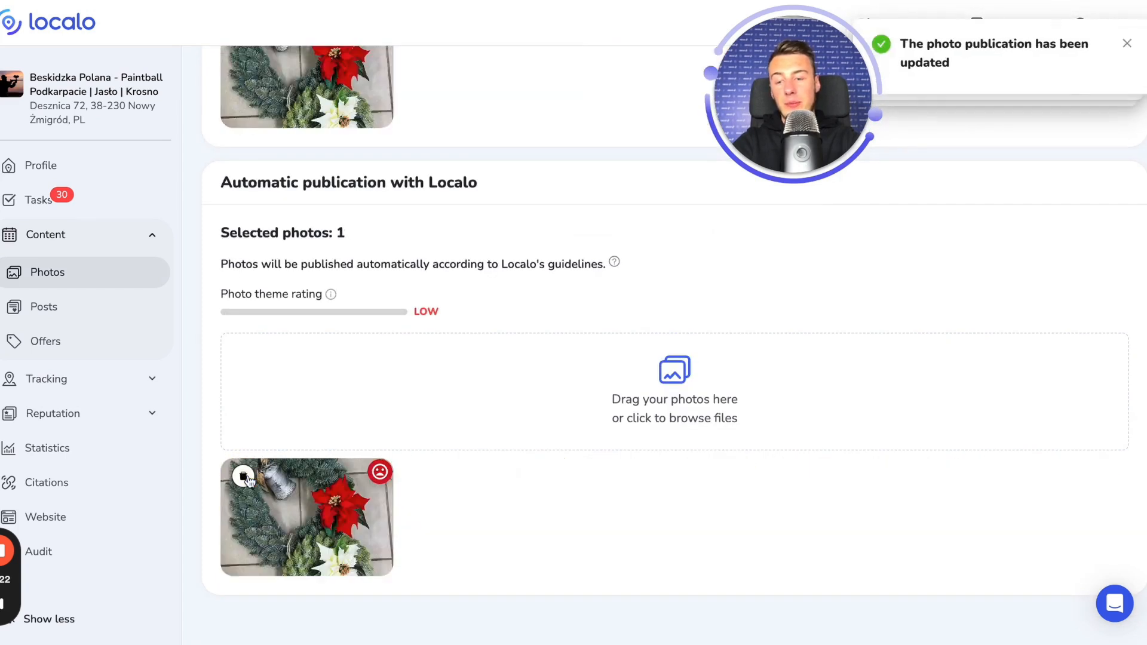
pyautogui.click(243, 476)
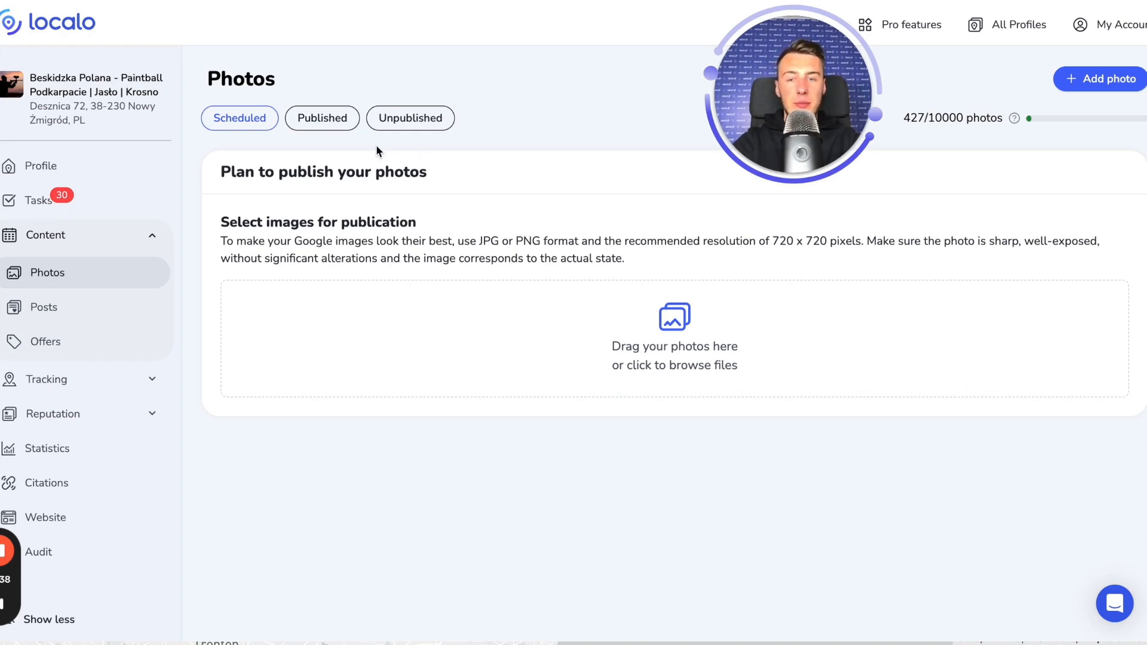
pyautogui.click(315, 121)
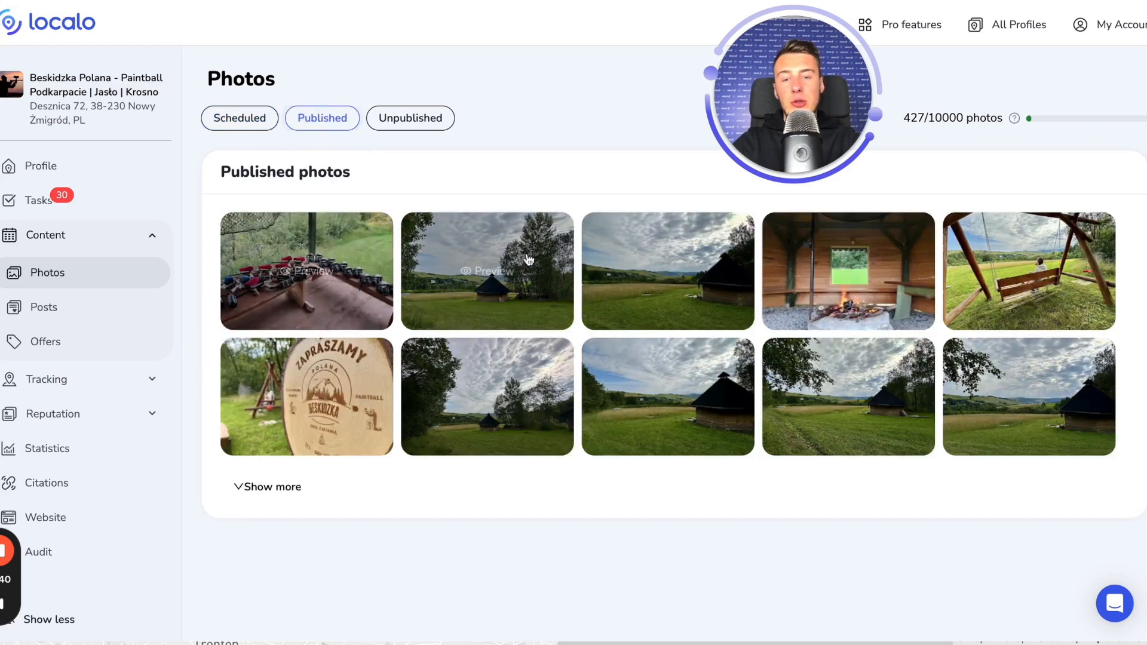
# Step: Start a new post for Beskidzka Polana, enable posting on Facebook and select the Localo page
pyautogui.click(112, 300)
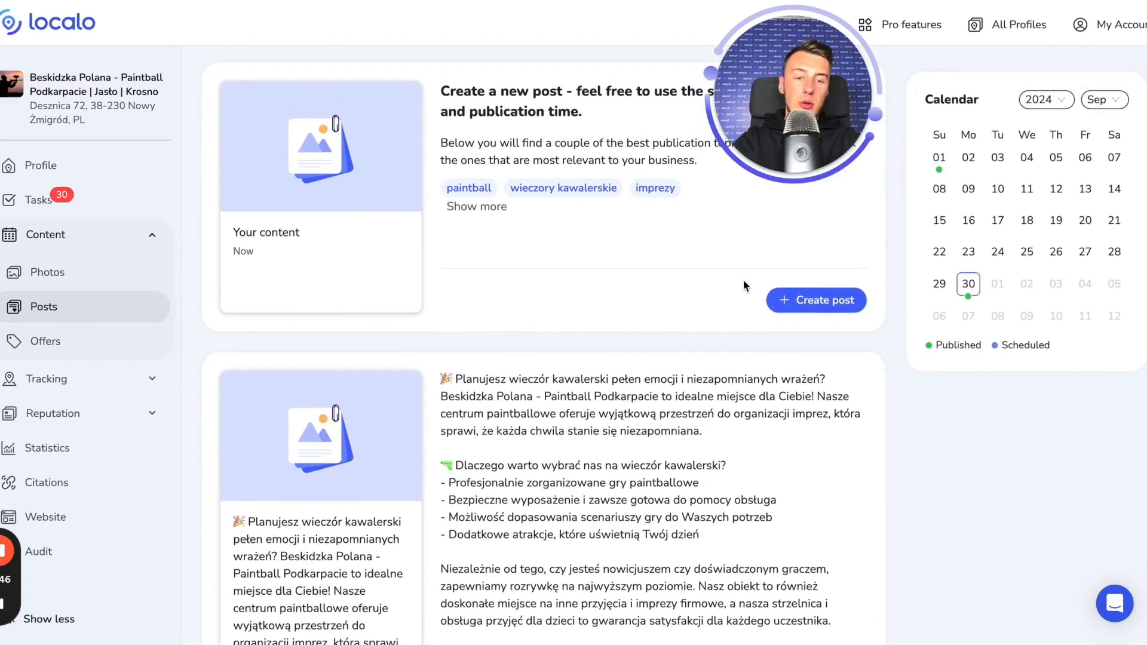
pyautogui.click(815, 290)
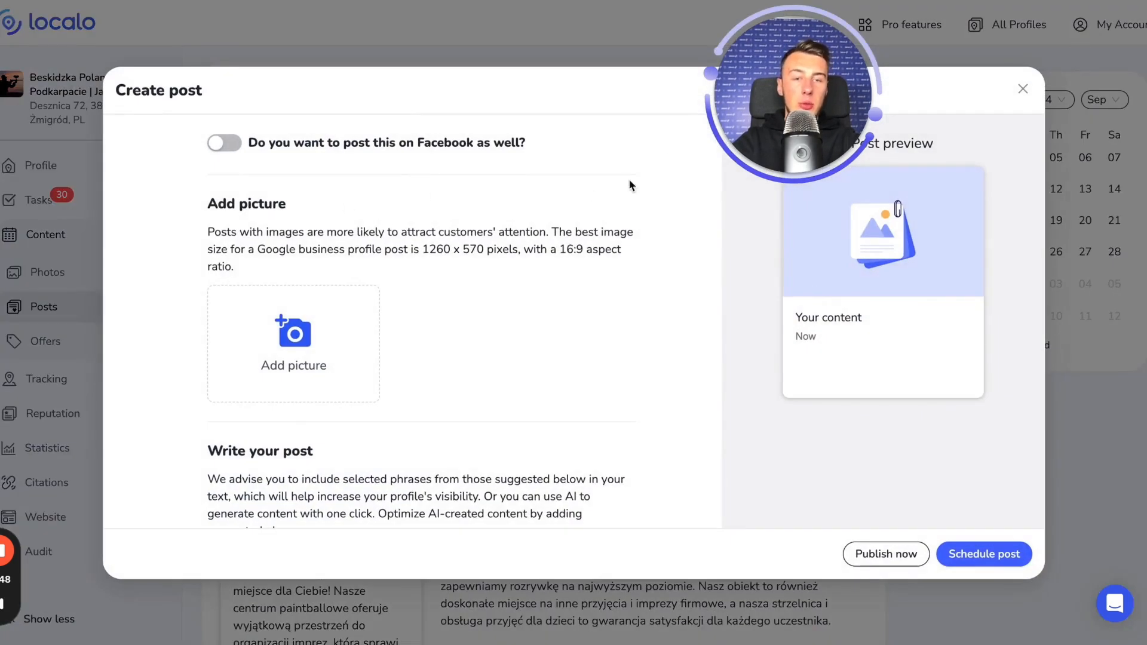
pyautogui.click(230, 142)
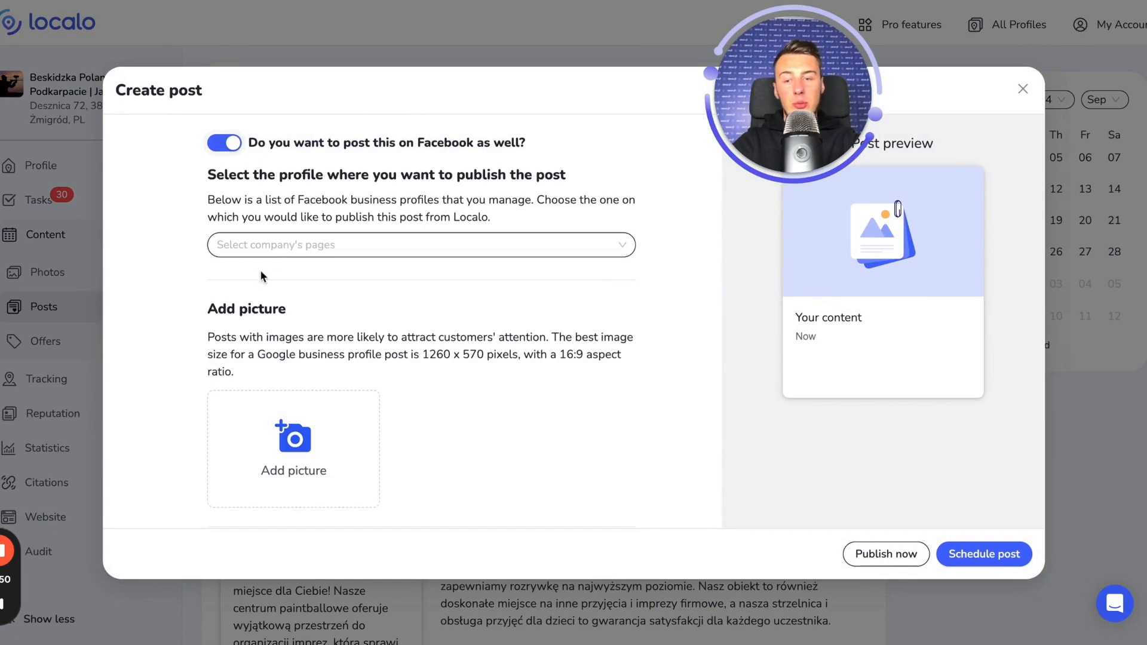
pyautogui.click(282, 245)
pyautogui.click(292, 287)
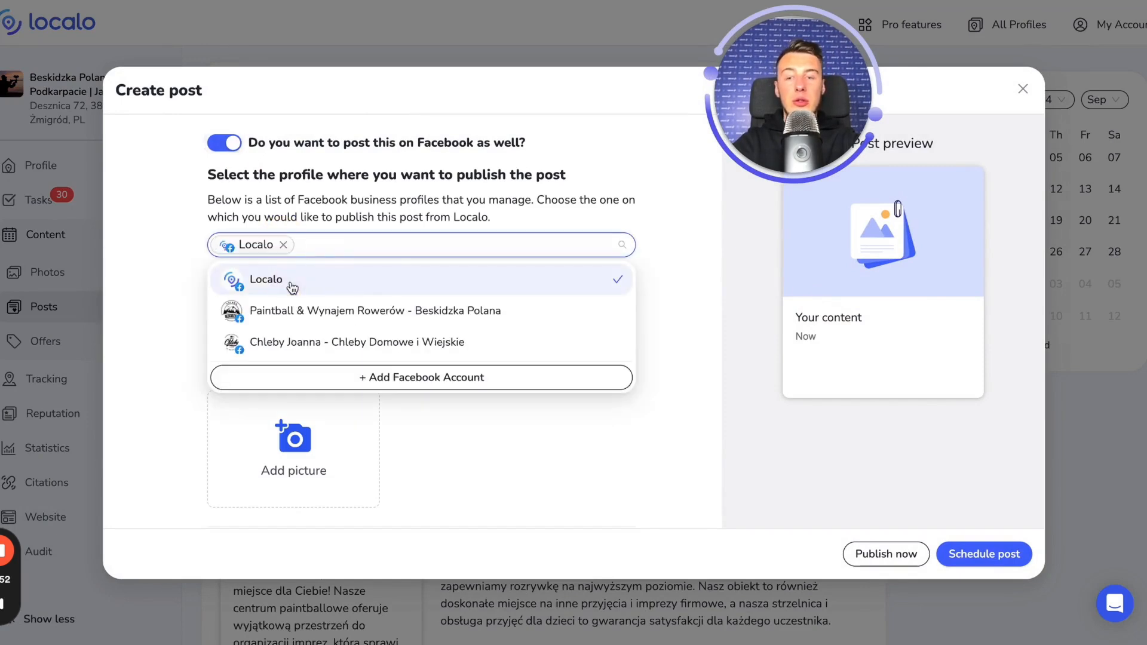
pyautogui.click(379, 243)
pyautogui.scroll(-3, 400, 232)
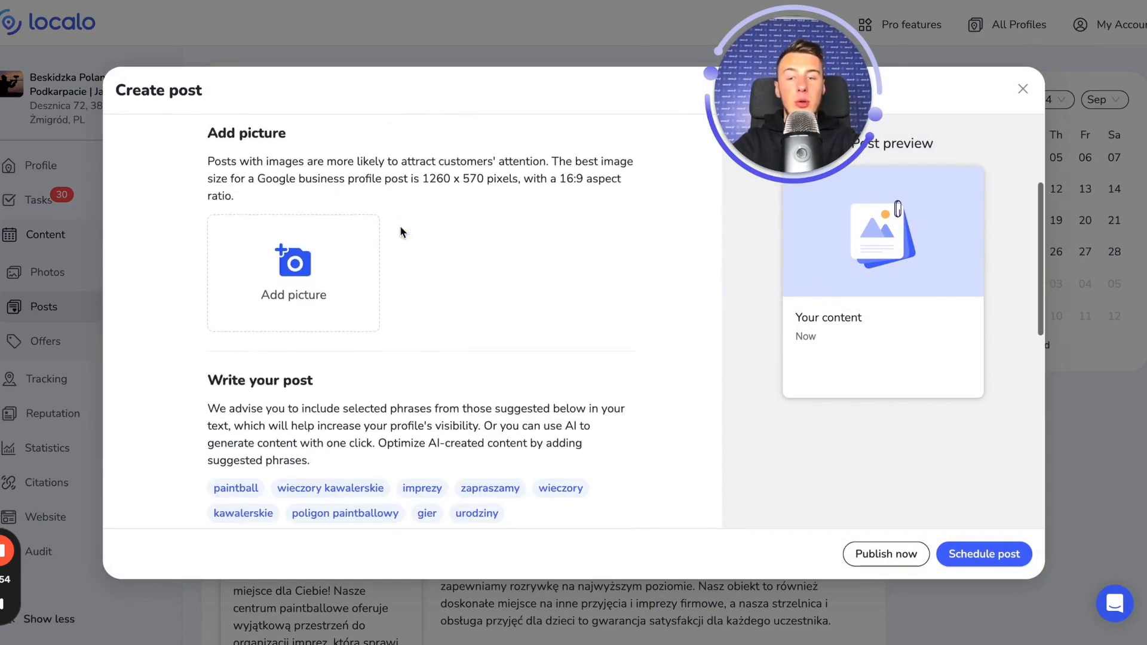
pyautogui.scroll(-5, 259, 321)
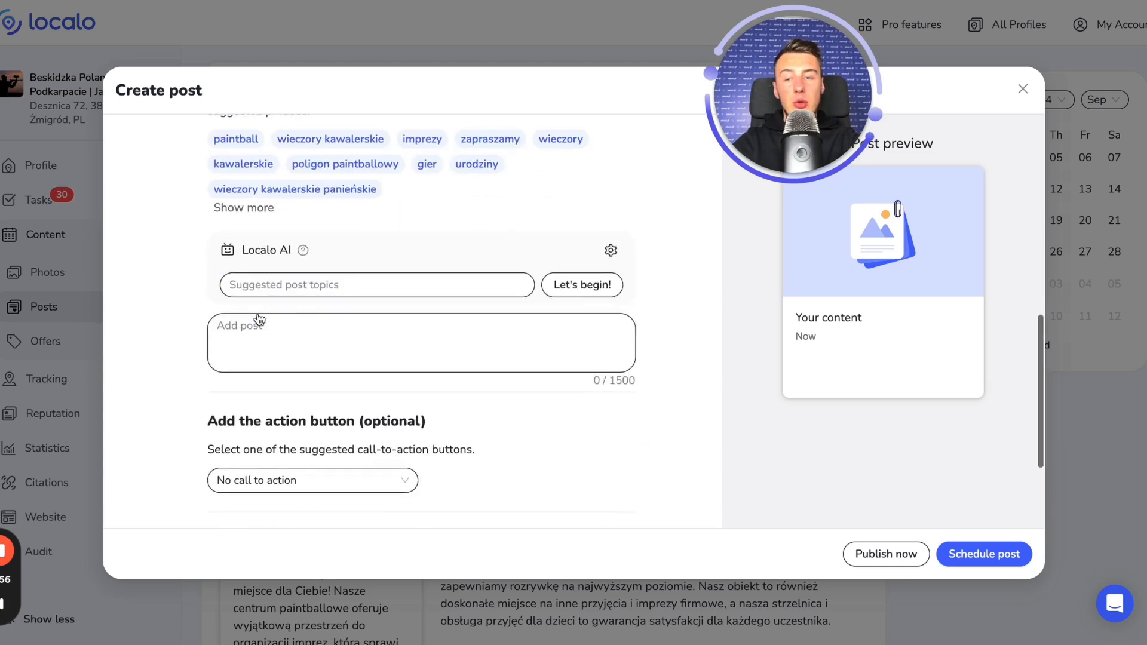
# Step: Generate the post text with Localo AI and add the Call action button to the post
pyautogui.scroll(1, 259, 320)
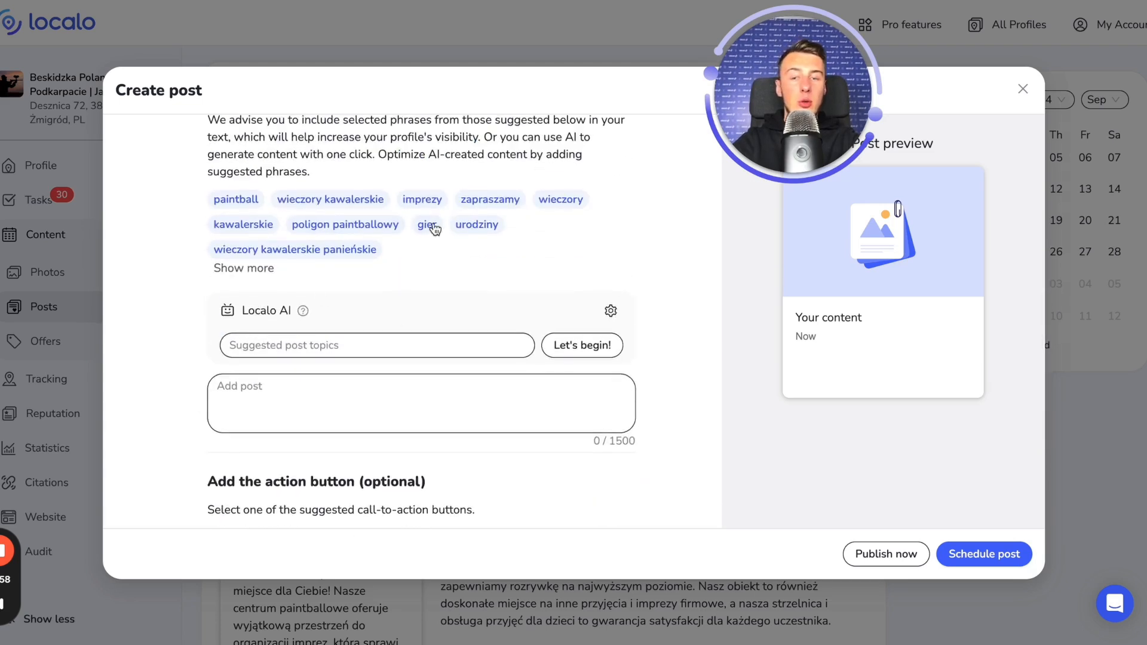
pyautogui.scroll(1, 435, 229)
pyautogui.scroll(-3, 435, 229)
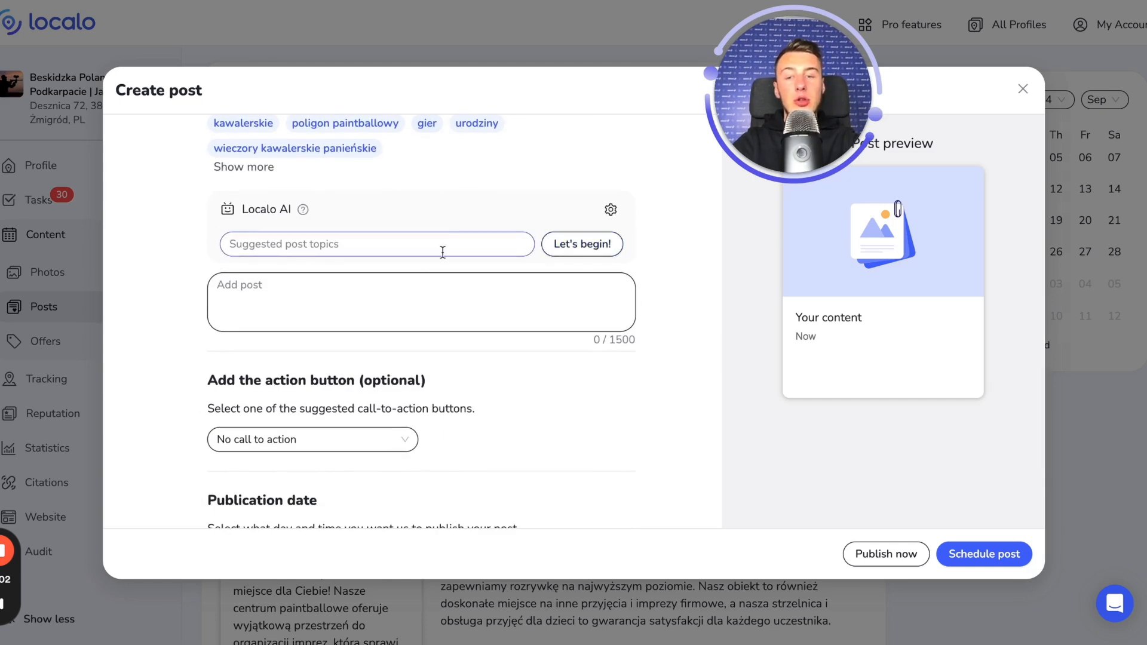
pyautogui.click(574, 242)
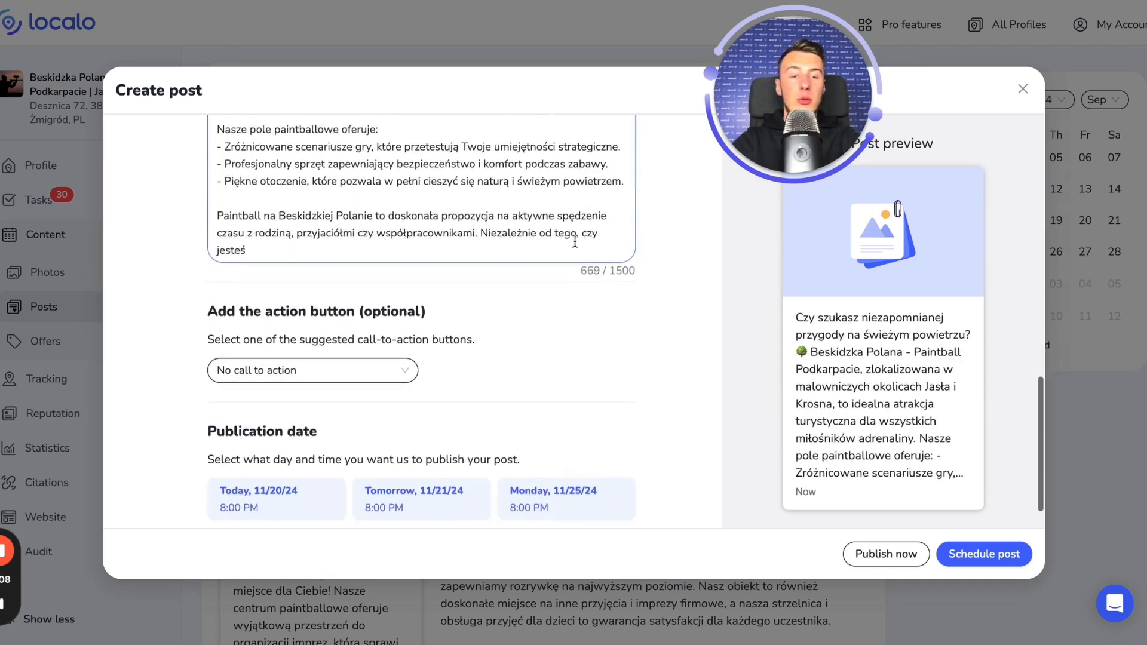
pyautogui.click(383, 324)
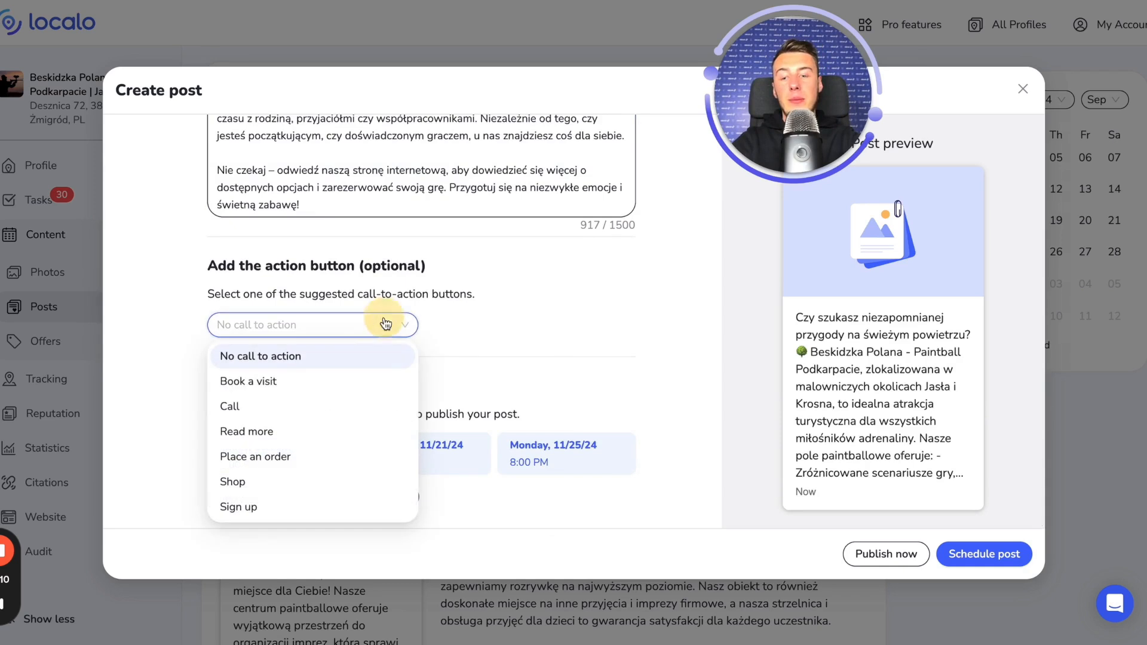
pyautogui.click(306, 409)
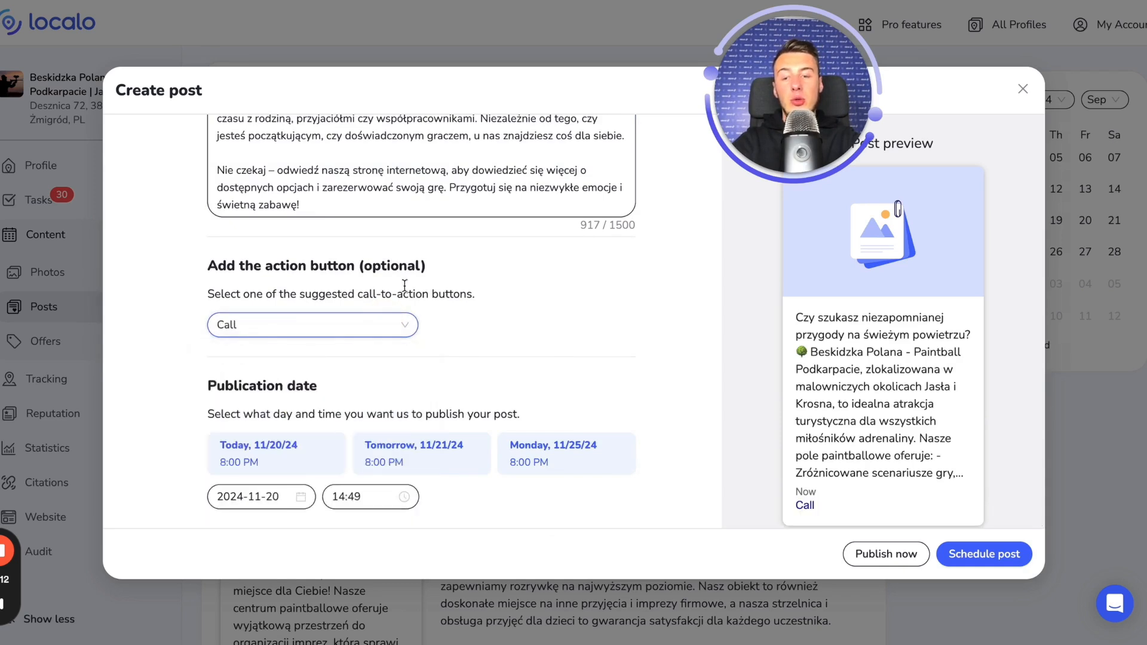
# Step: Try the suggested publication dates for the post, ending on Monday, 11/25/24 at 8:00 PM
pyautogui.click(459, 457)
pyautogui.click(446, 454)
pyautogui.click(332, 456)
pyautogui.click(524, 453)
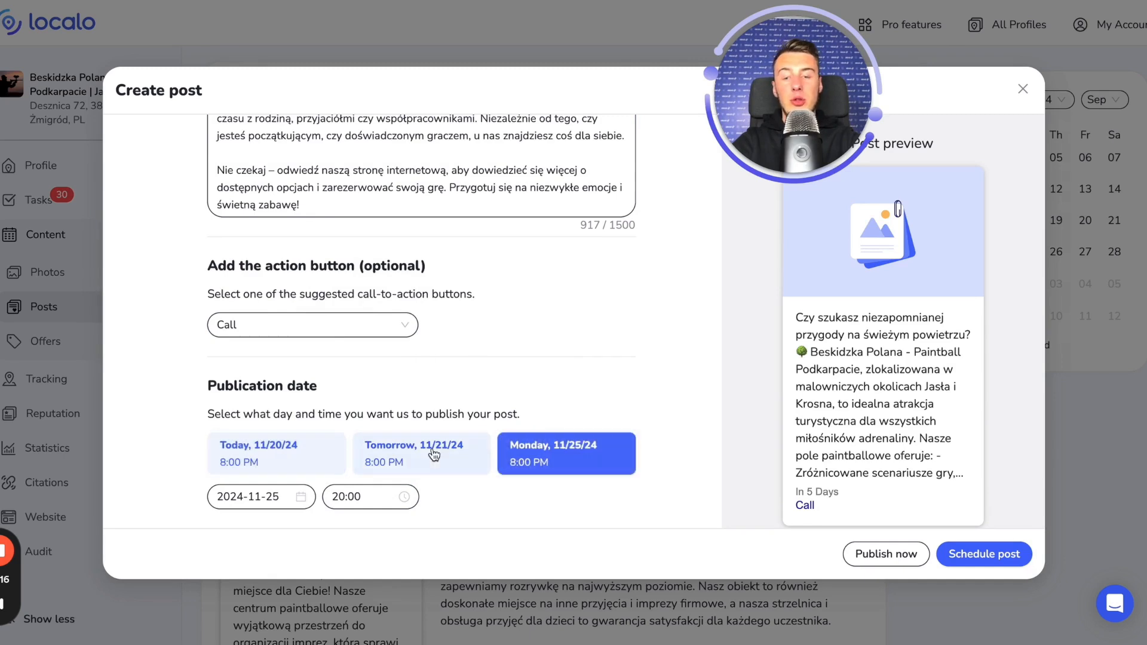
# Step: Set the post's publication date to 2024-11-28 at 06:00 and schedule the post
pyautogui.click(281, 496)
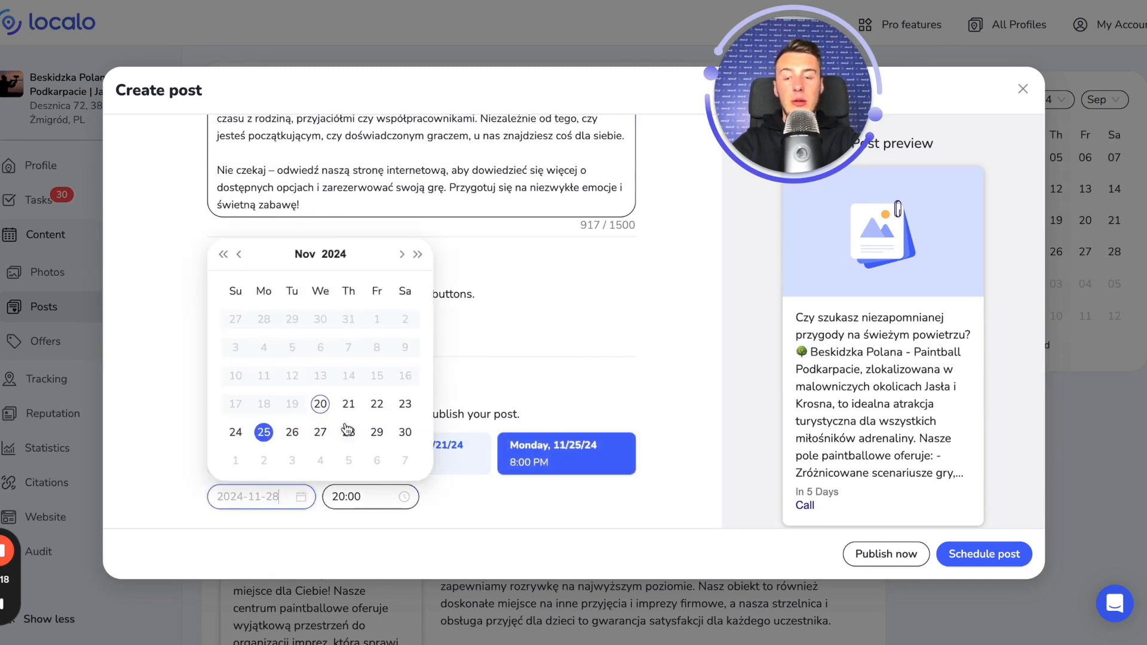
pyautogui.click(349, 432)
pyautogui.click(354, 493)
pyautogui.click(343, 417)
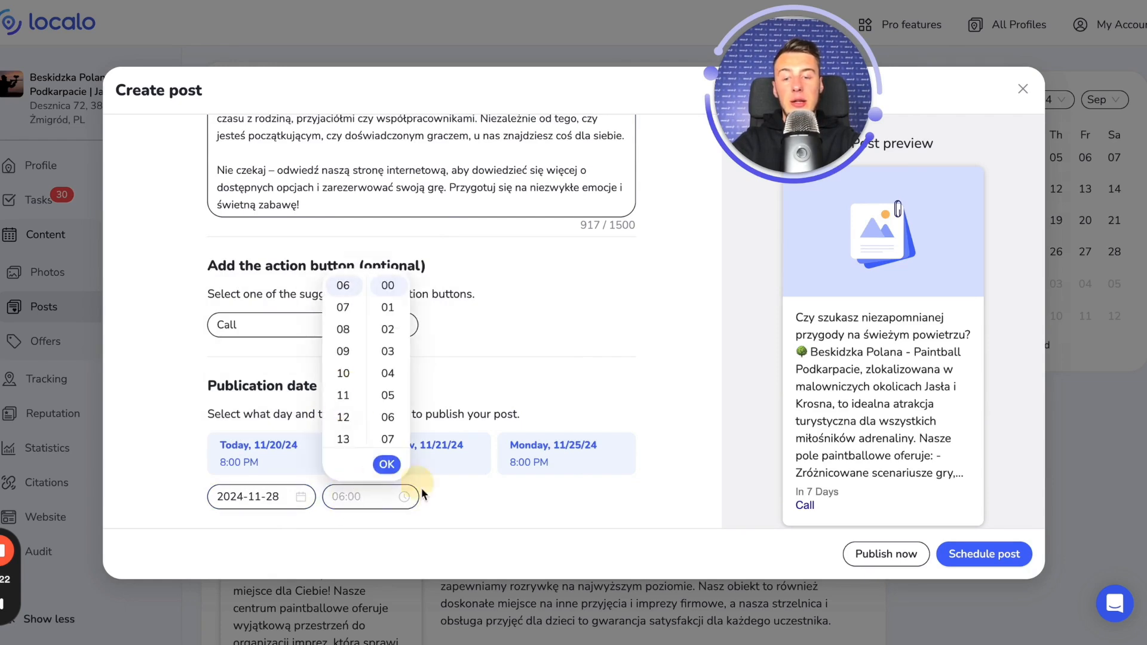
pyautogui.click(386, 465)
pyautogui.click(977, 567)
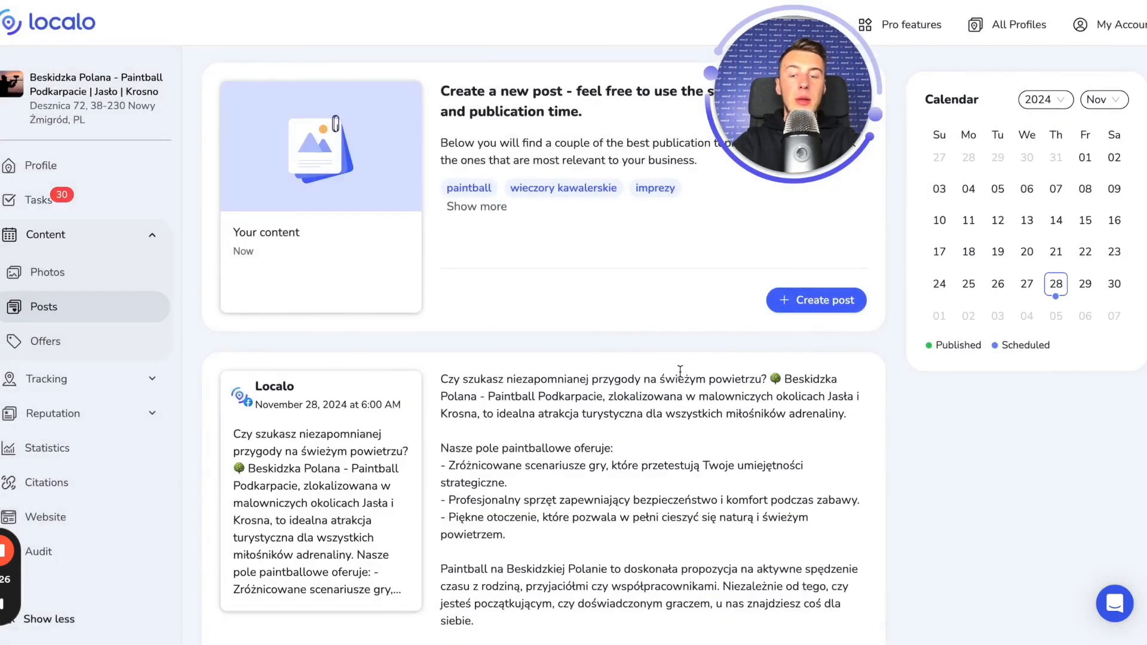
# Step: Delete both scheduled copies of the new post, the Google one and the Facebook one
pyautogui.scroll(-10, 680, 371)
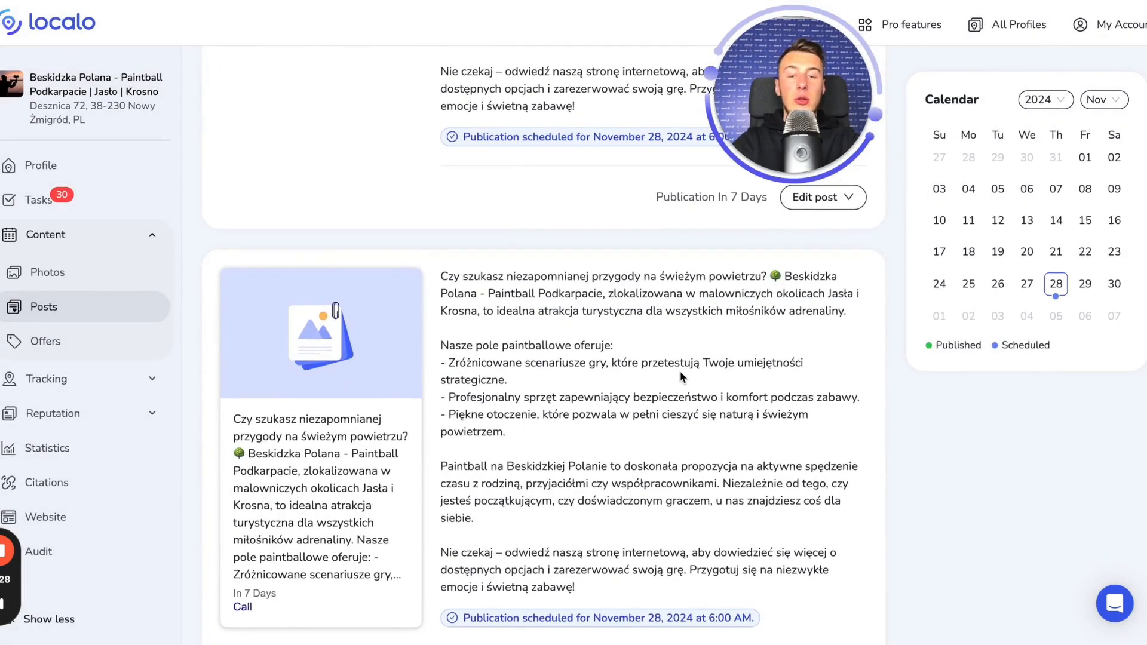
pyautogui.scroll(-3, 680, 371)
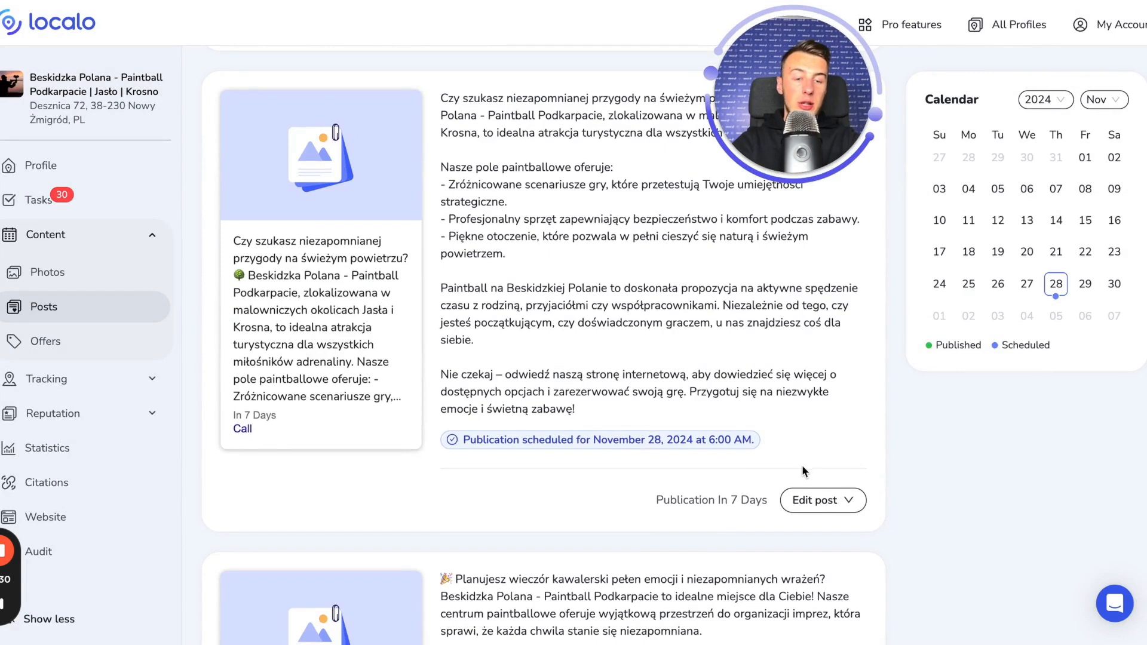
pyautogui.click(821, 500)
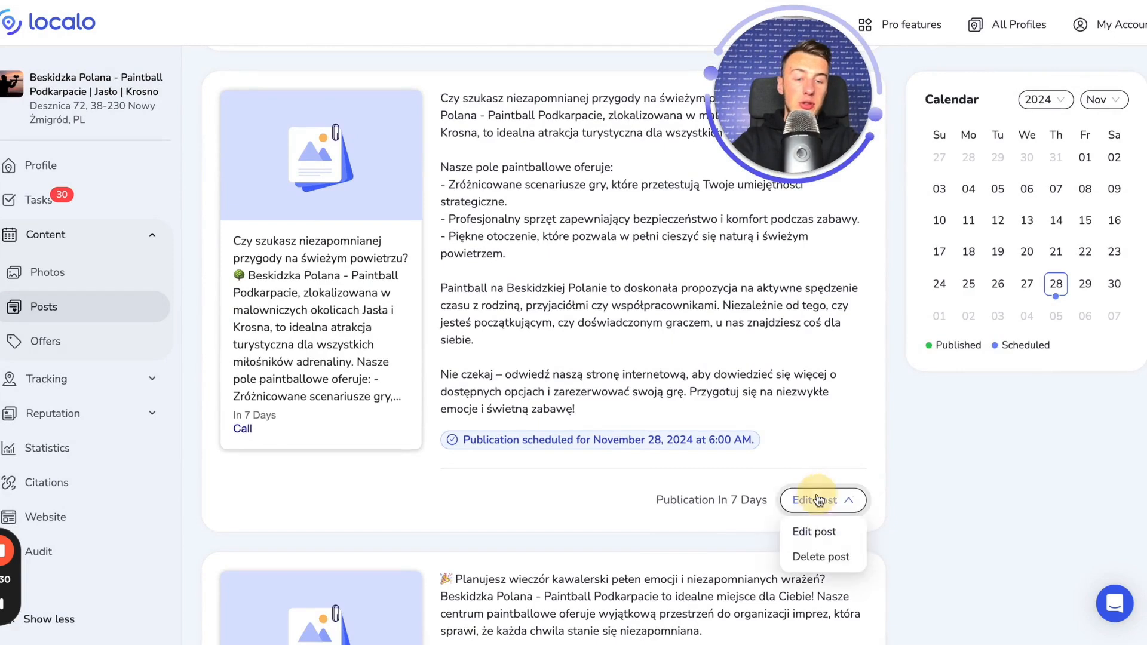
pyautogui.click(829, 559)
pyautogui.click(842, 519)
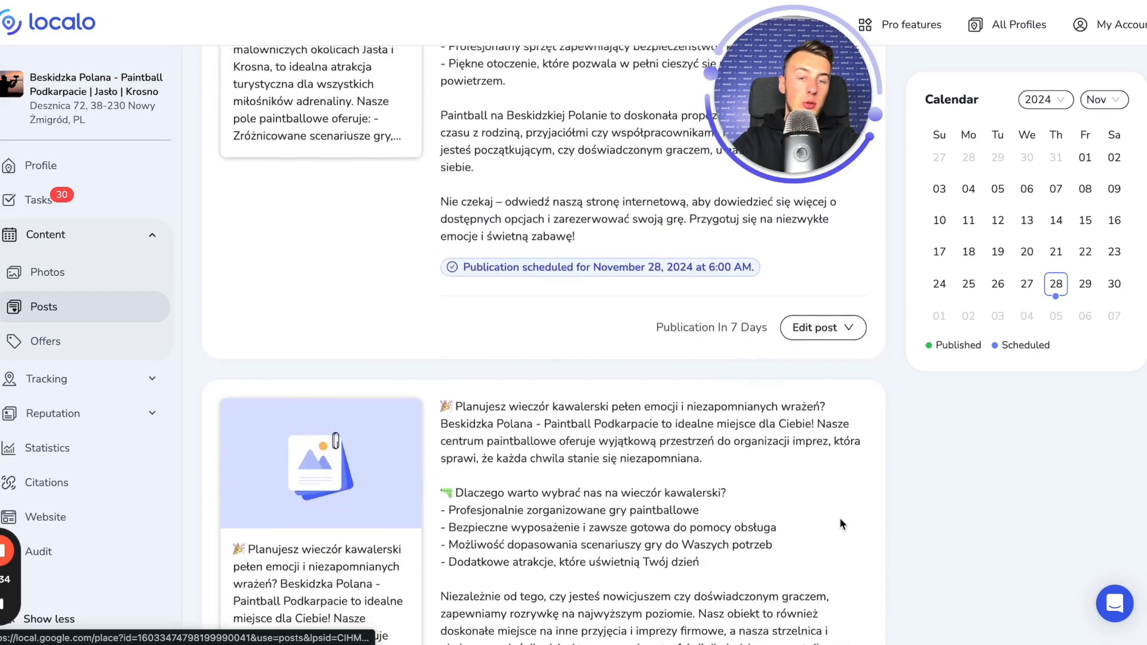
pyautogui.click(851, 428)
pyautogui.click(848, 472)
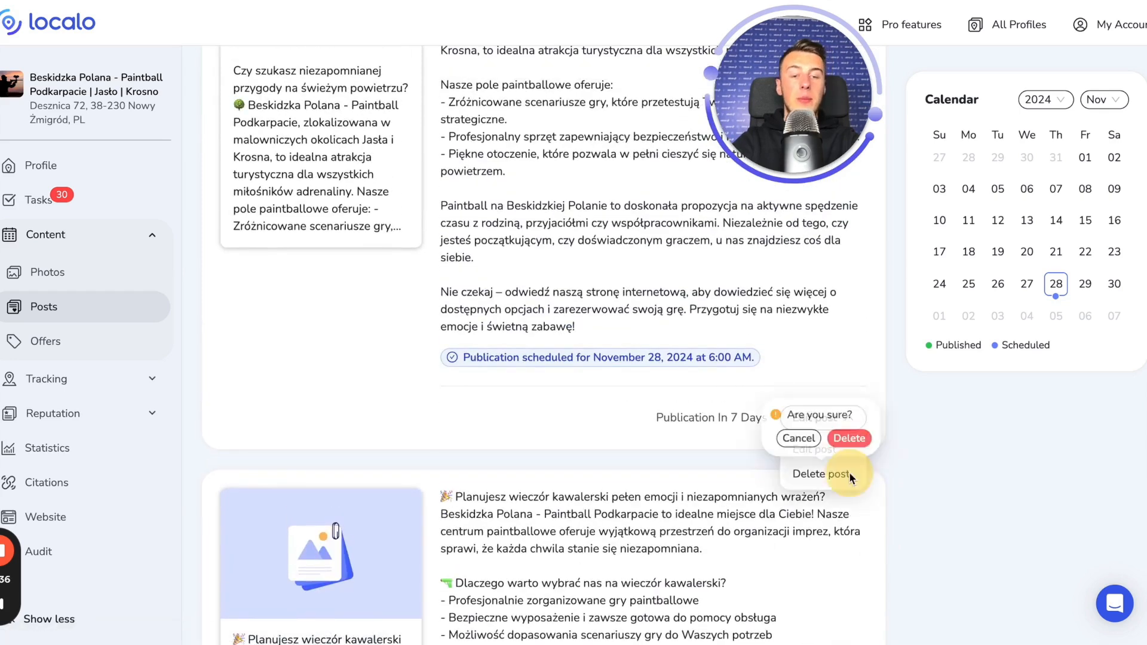
pyautogui.click(849, 438)
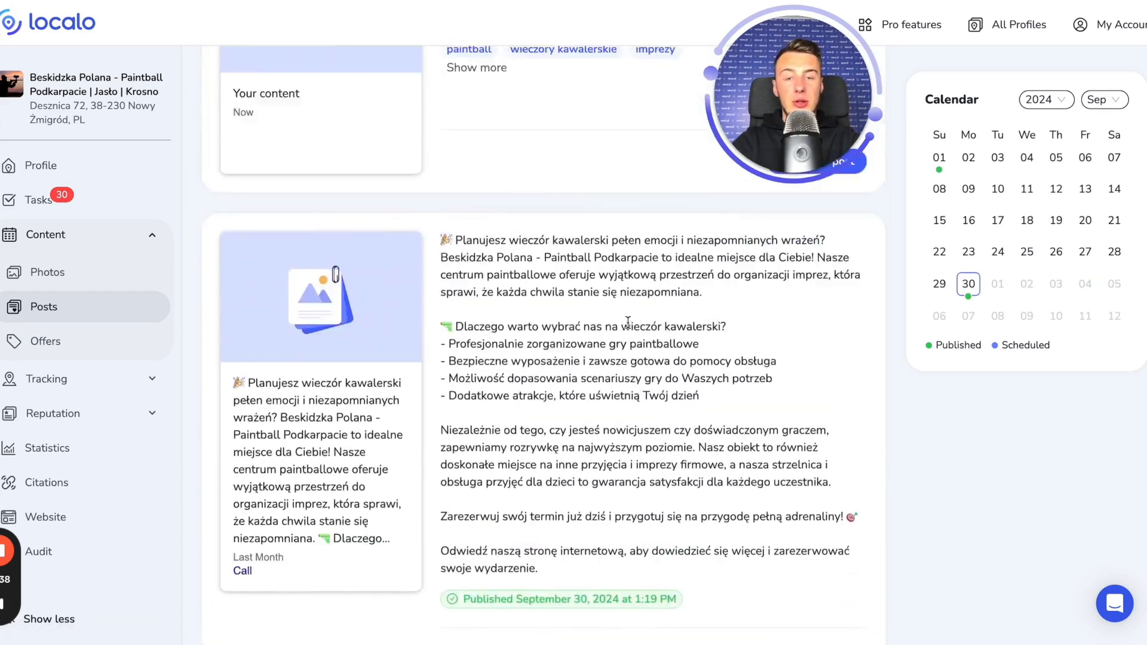
# Step: Look over the profile's offers and the tools available for tracking
pyautogui.scroll(4, 628, 323)
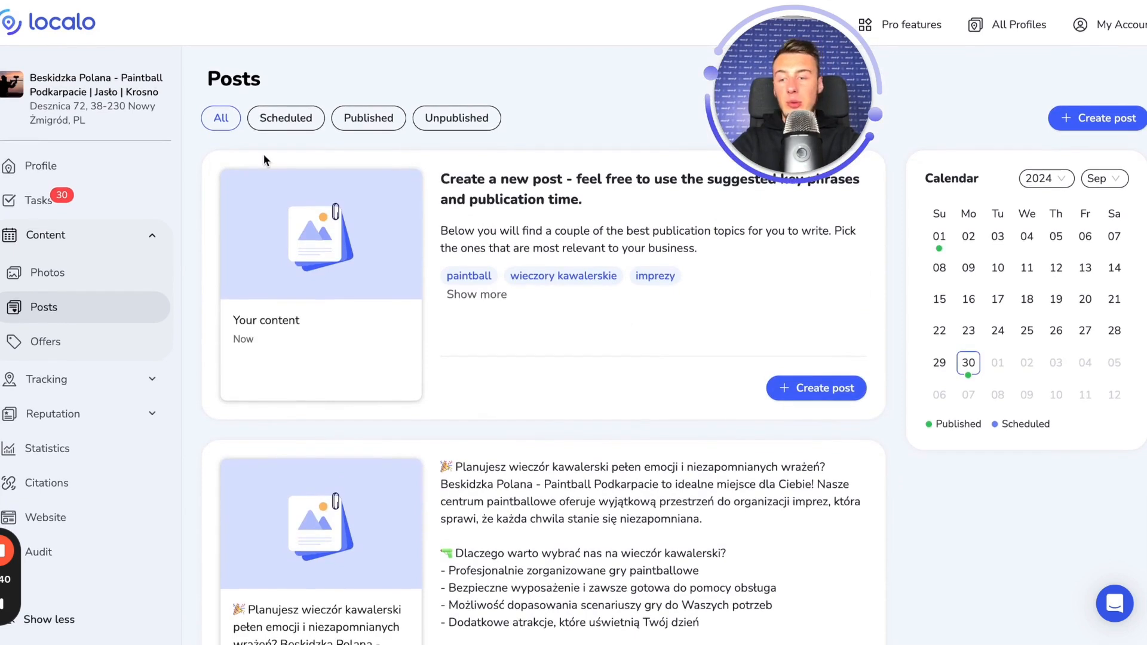
pyautogui.click(103, 344)
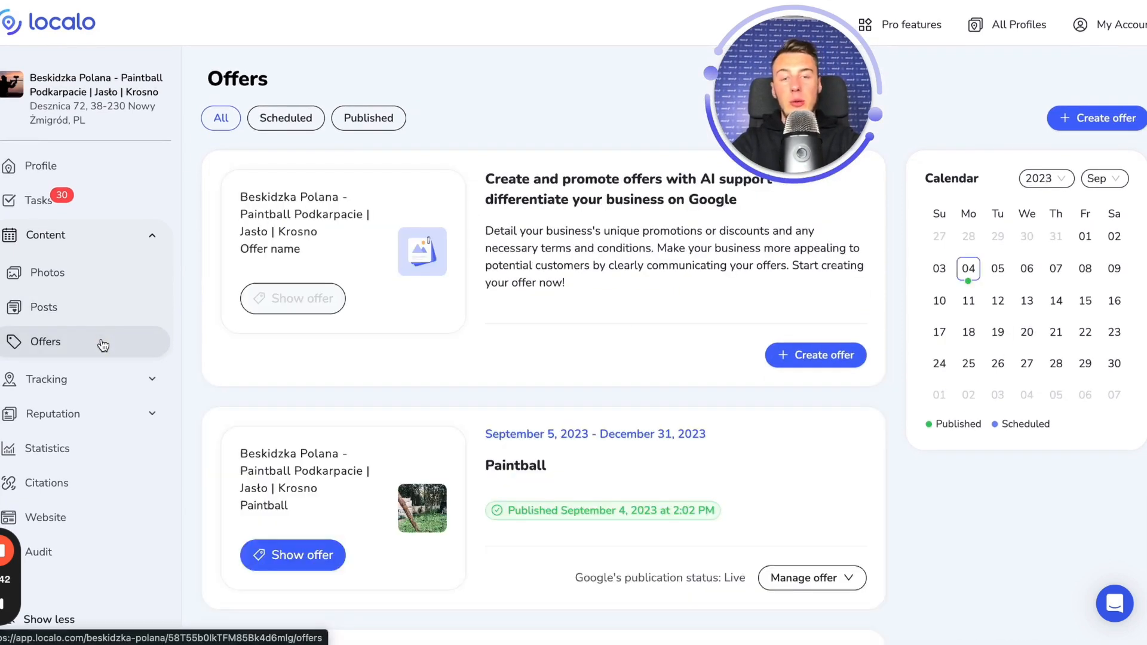
pyautogui.scroll(-1, 103, 345)
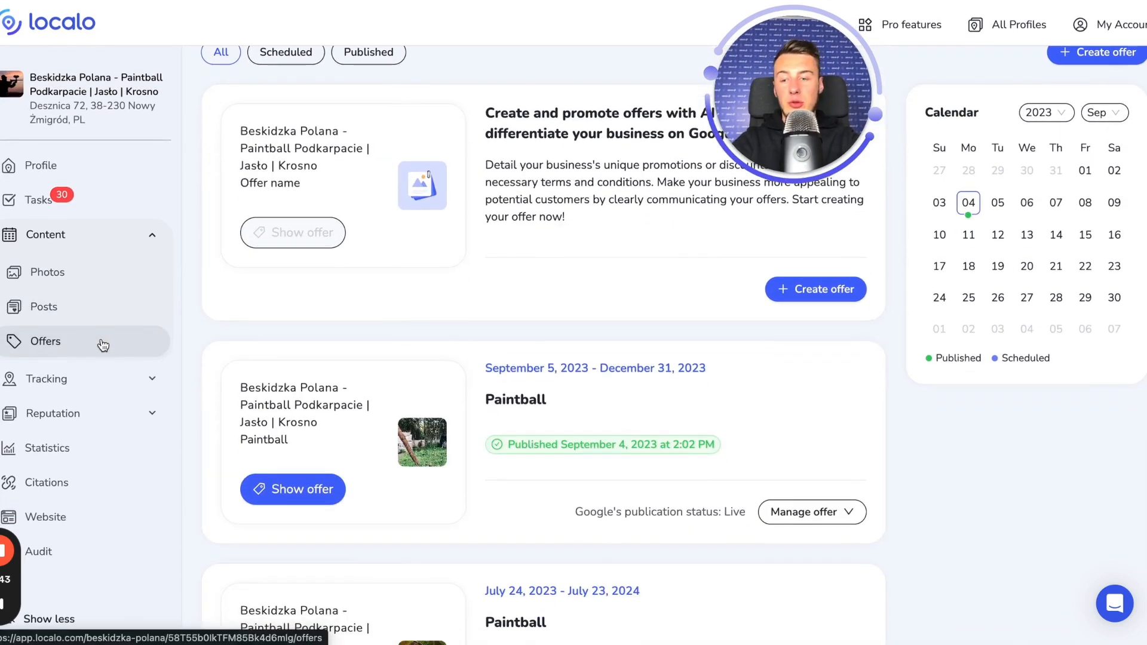
pyautogui.click(95, 385)
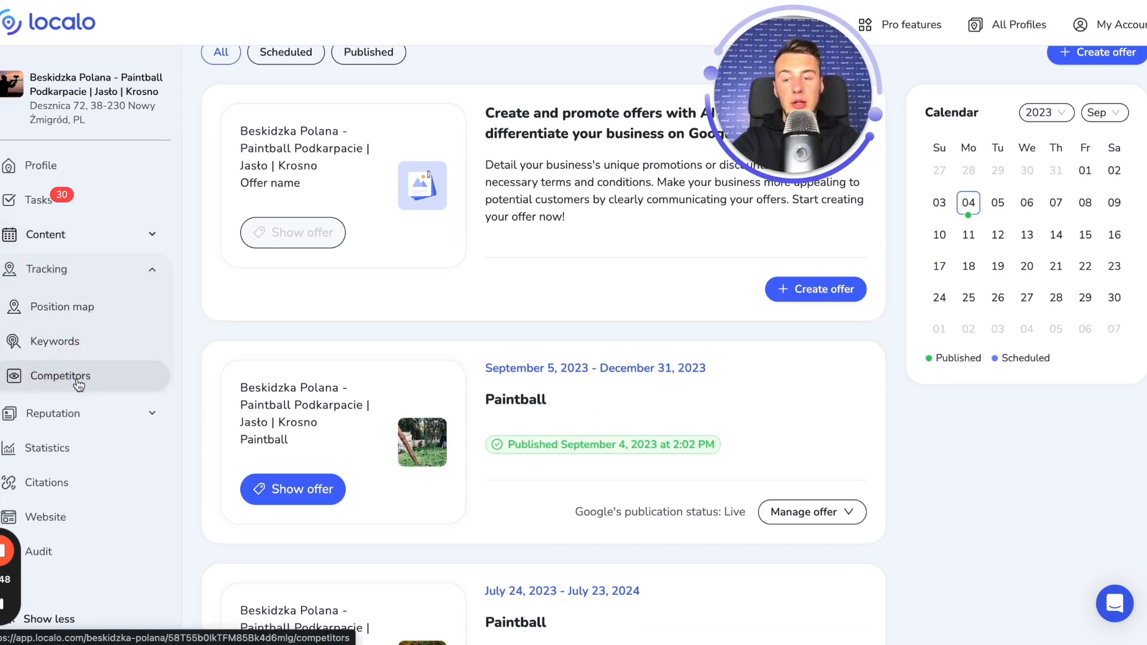
pyautogui.click(111, 270)
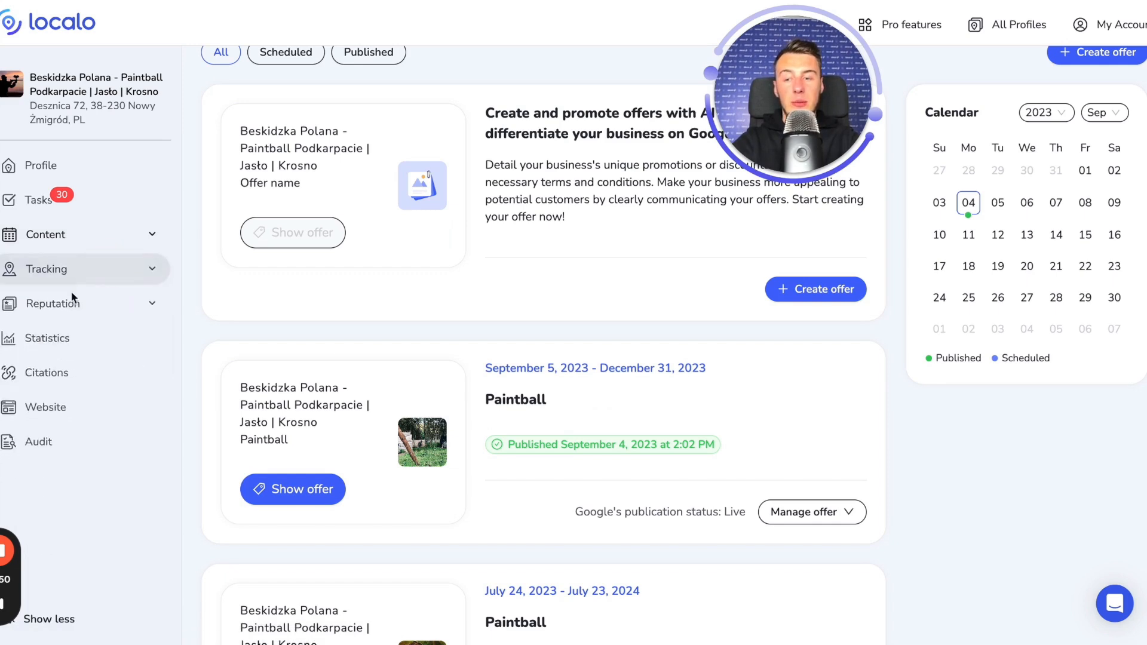
# Step: Show the review poster in the reputation section and examine its color, review link, title, description and phrase settings
pyautogui.click(60, 305)
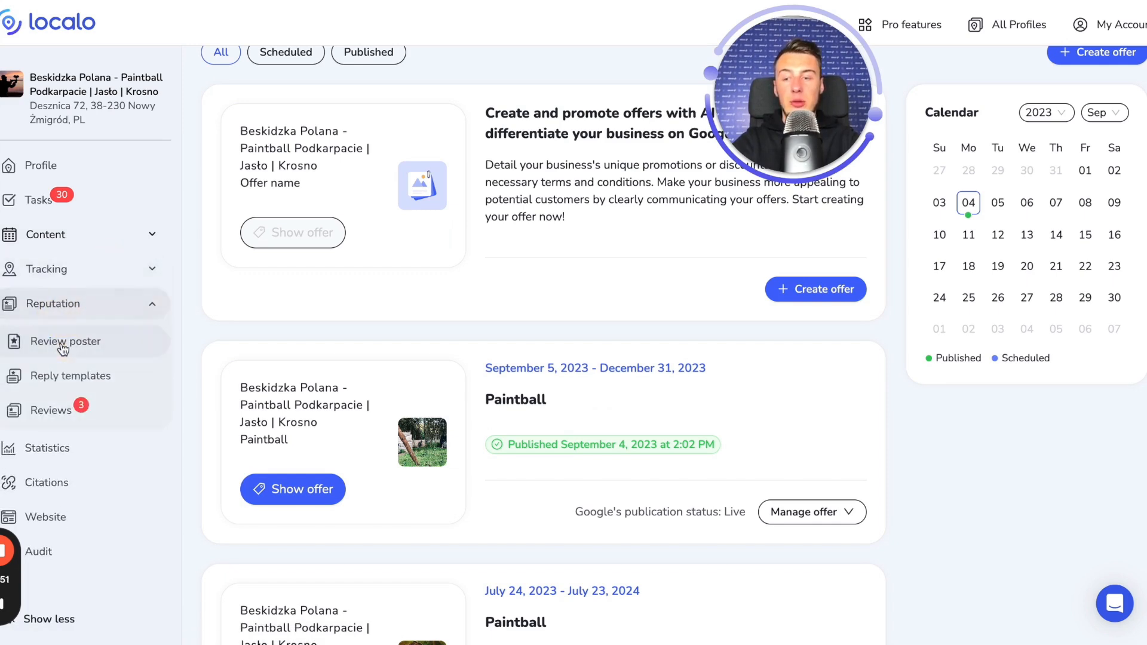
pyautogui.click(77, 407)
pyautogui.click(97, 345)
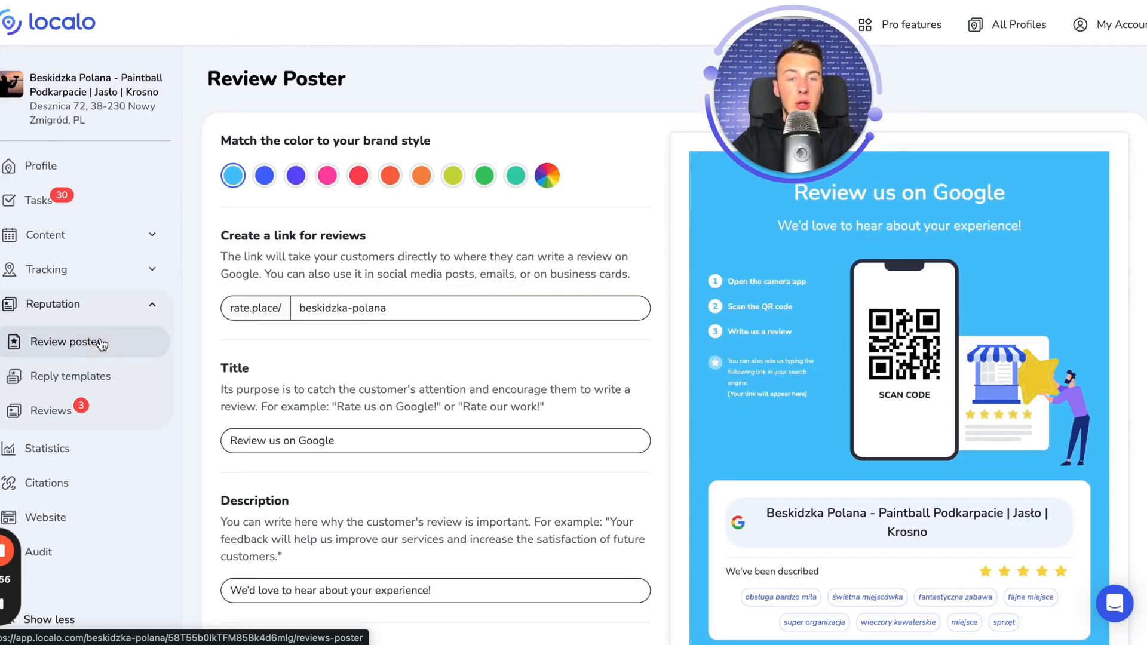
pyautogui.scroll(-1, 361, 282)
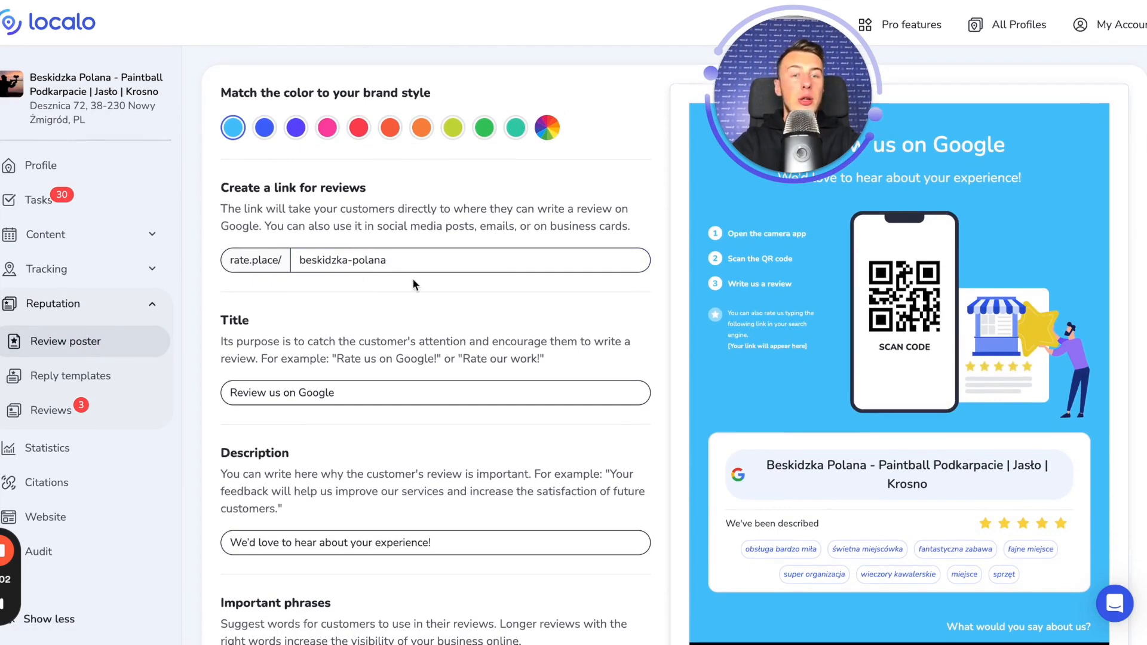
pyautogui.scroll(-1, 414, 283)
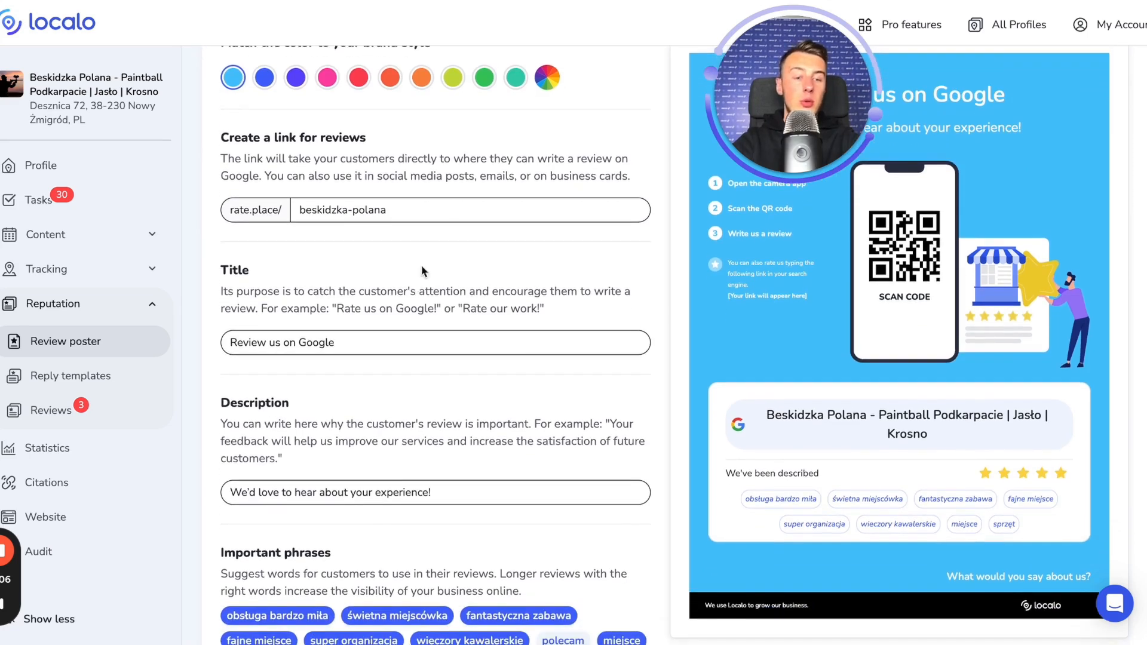
pyautogui.scroll(-1, 422, 264)
pyautogui.scroll(1, 186, 293)
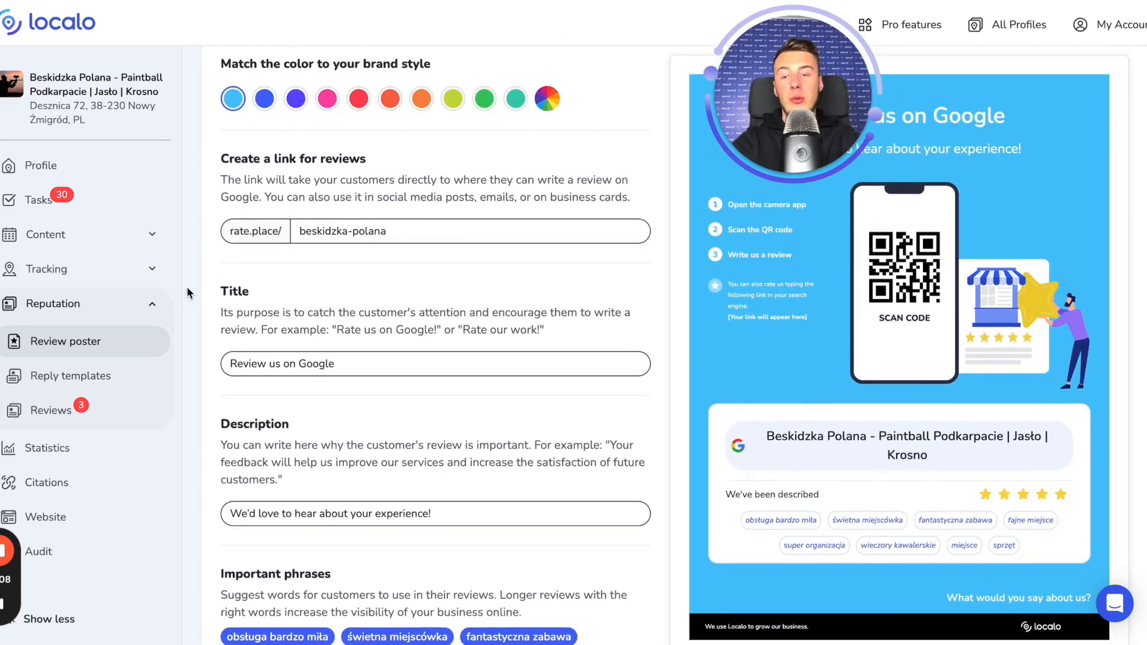
# Step: Show the reply templates and look over the ones for five-star and four-star reviews
pyautogui.click(114, 377)
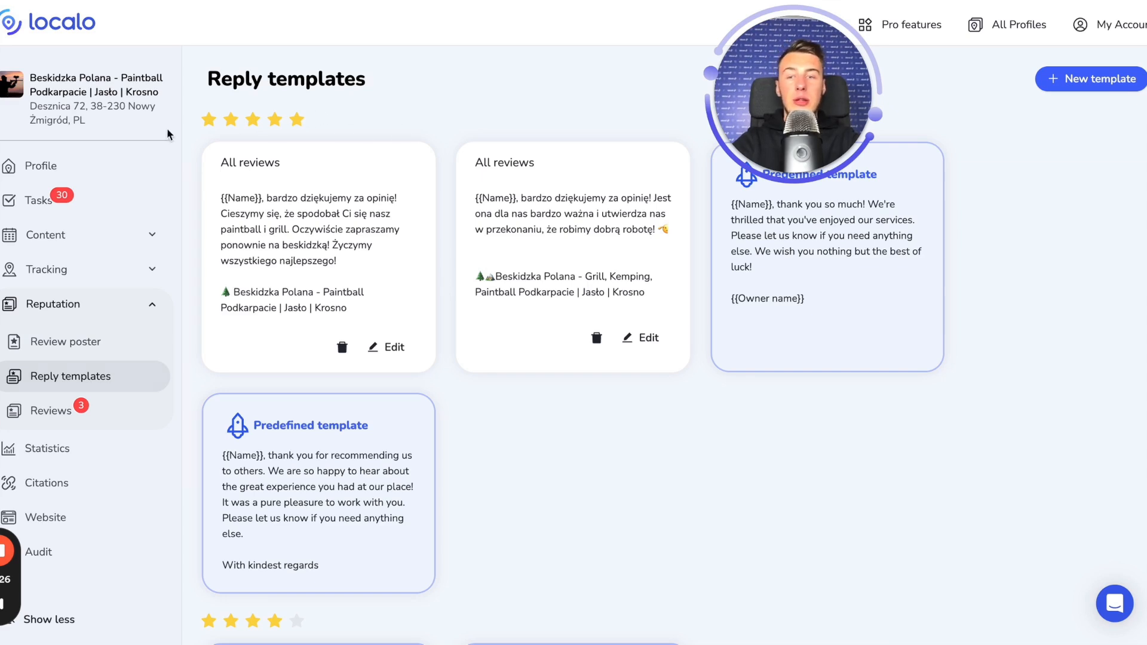
pyautogui.scroll(-2, 290, 221)
pyautogui.scroll(2, 293, 197)
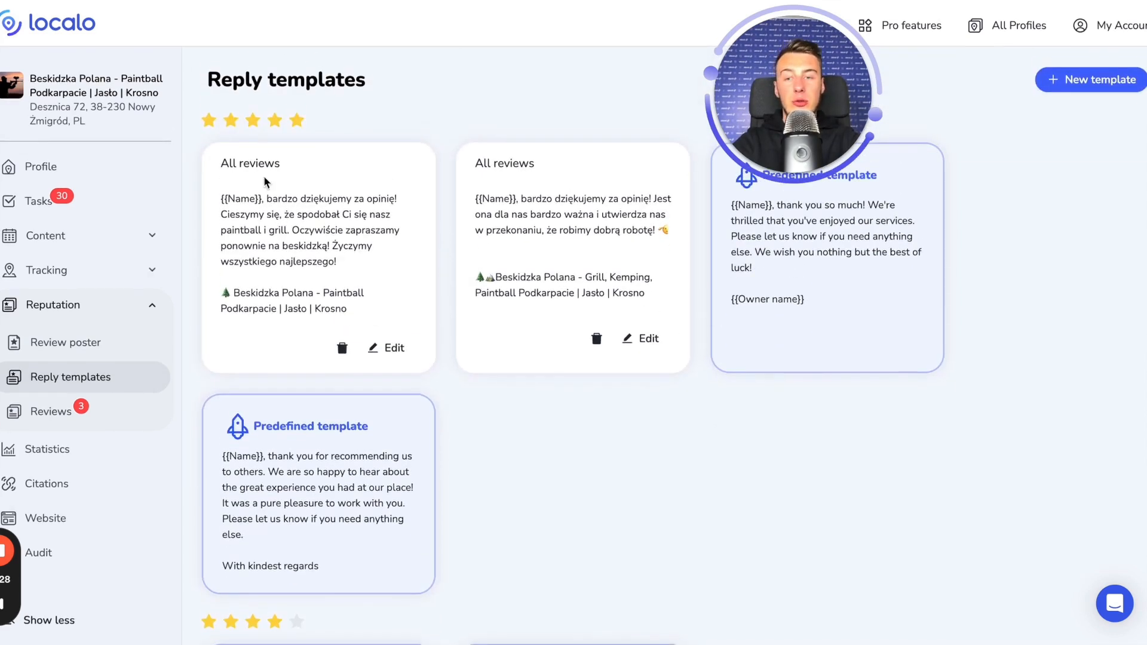
# Step: Show the profile's reviews and view the replied, unreplied and removed ones before returning to all reviews
pyautogui.click(76, 412)
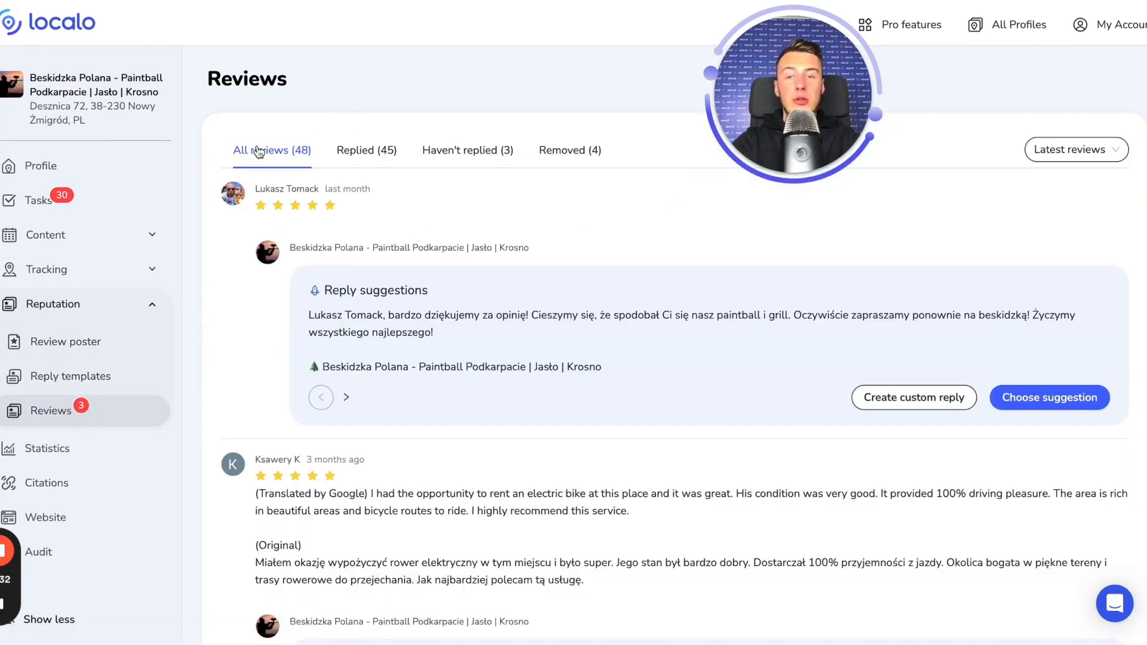
pyautogui.click(377, 152)
pyautogui.click(468, 151)
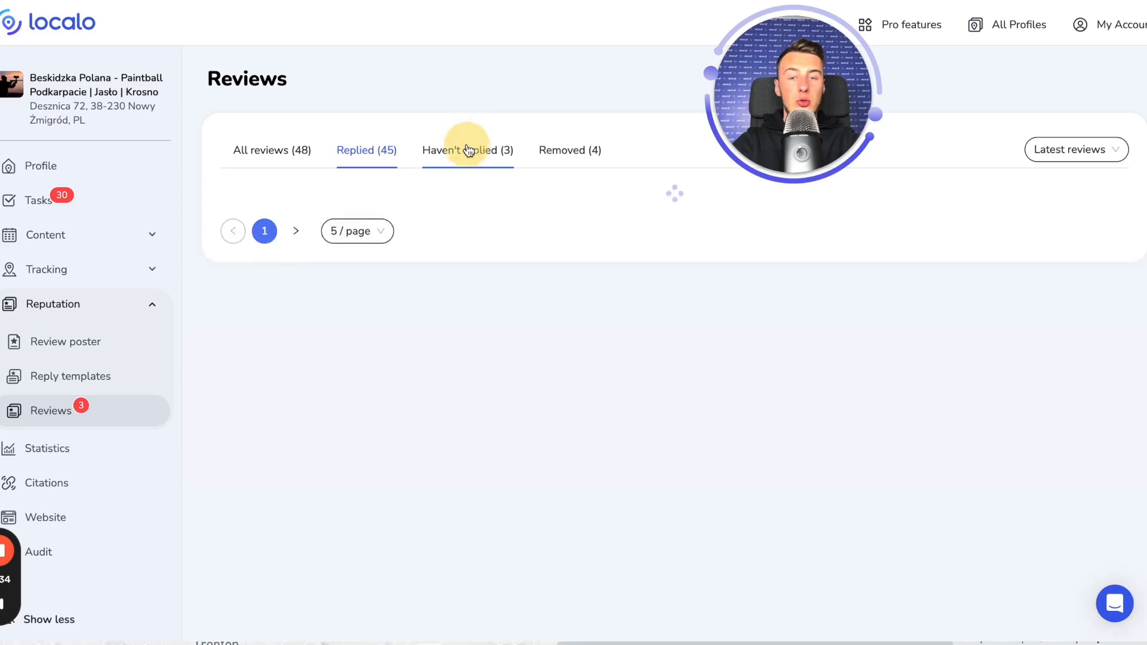
pyautogui.click(555, 146)
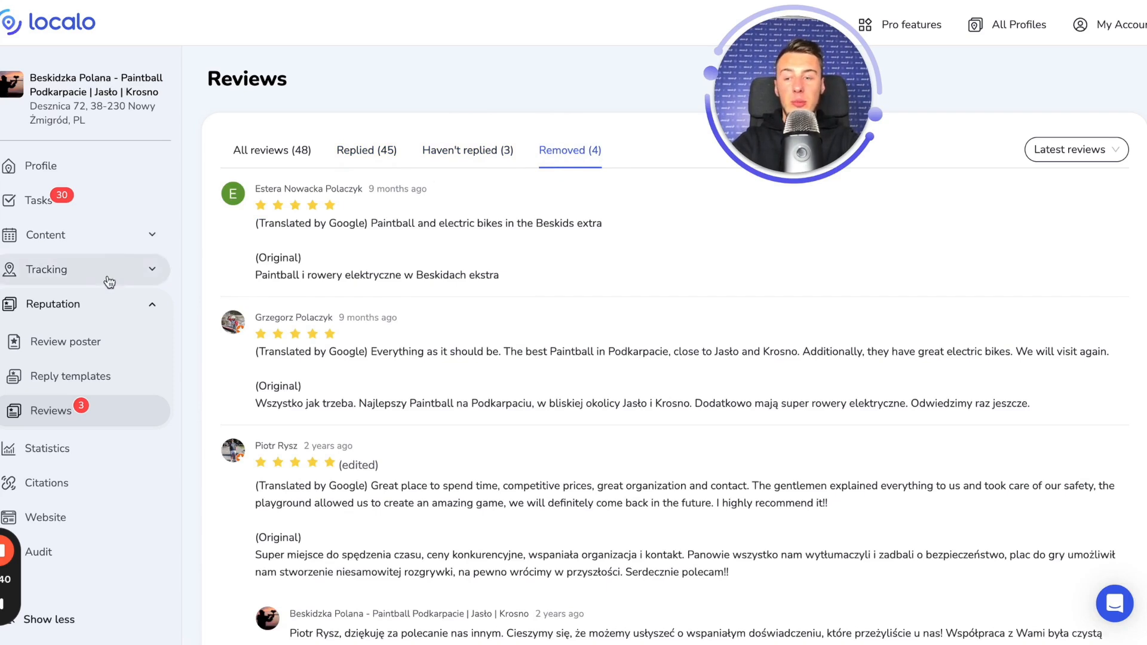
pyautogui.click(270, 151)
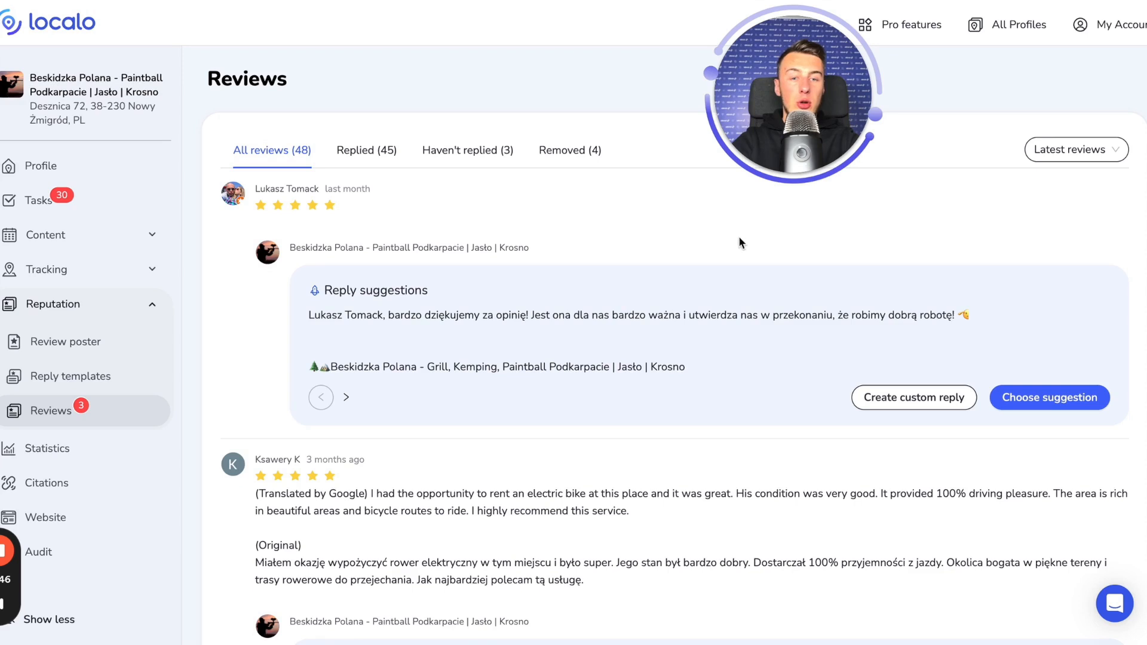
# Step: Generate Localo AI replies for the unanswered electric bike review and the "Great fun, great host" review
pyautogui.scroll(-1, 496, 242)
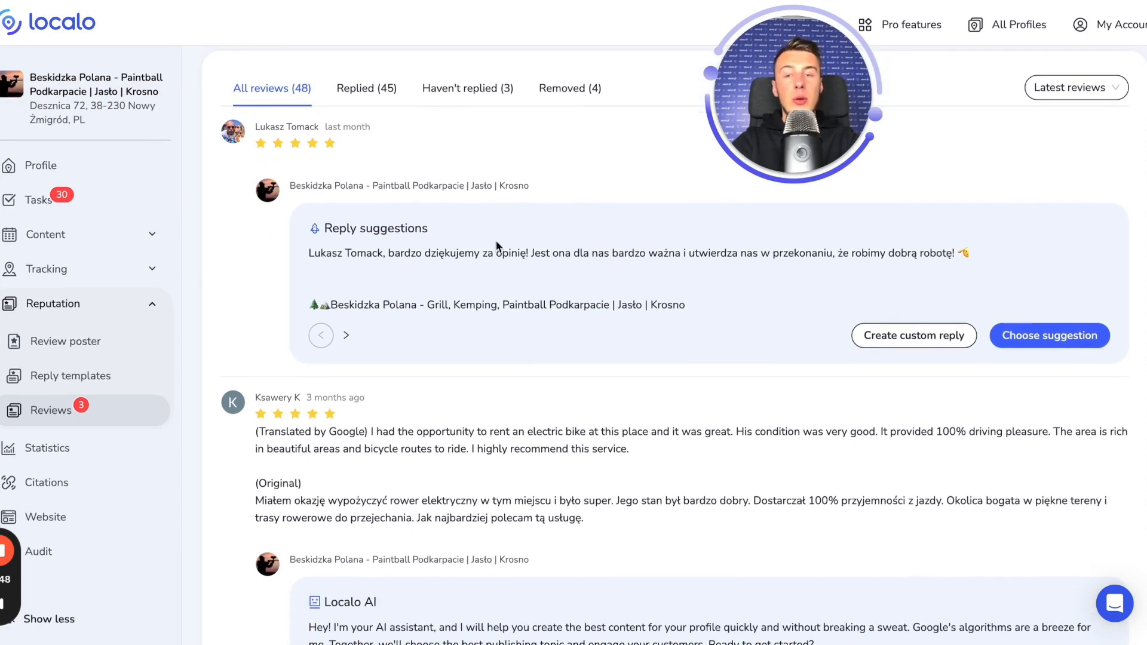
pyautogui.scroll(1, 496, 241)
pyautogui.scroll(-3, 496, 242)
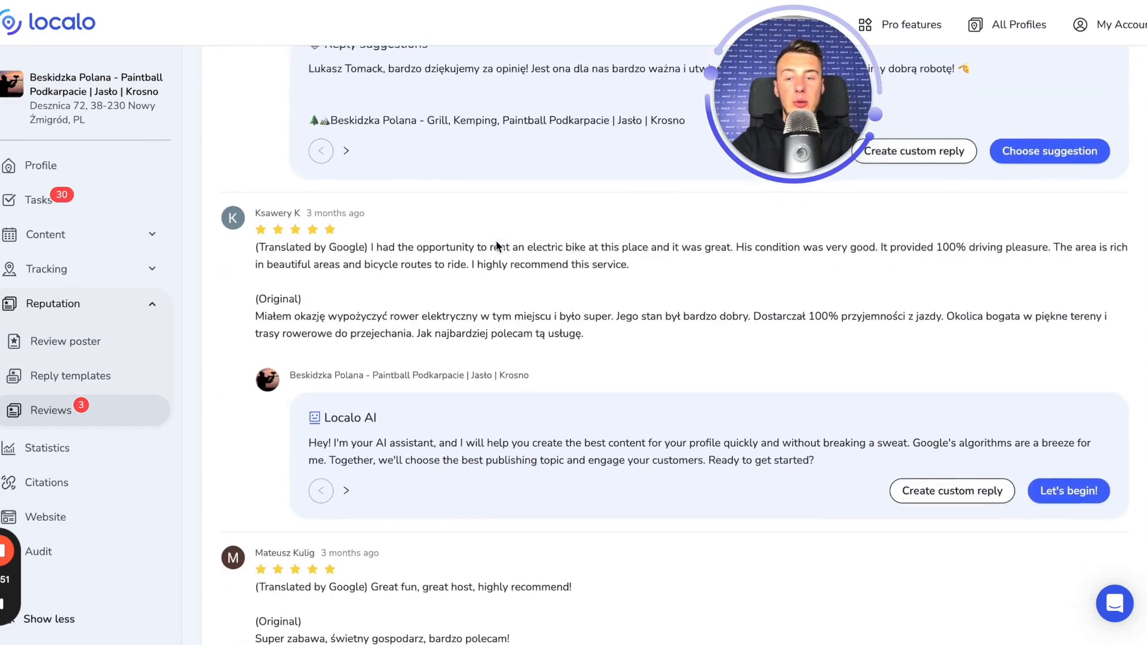
pyautogui.click(1087, 491)
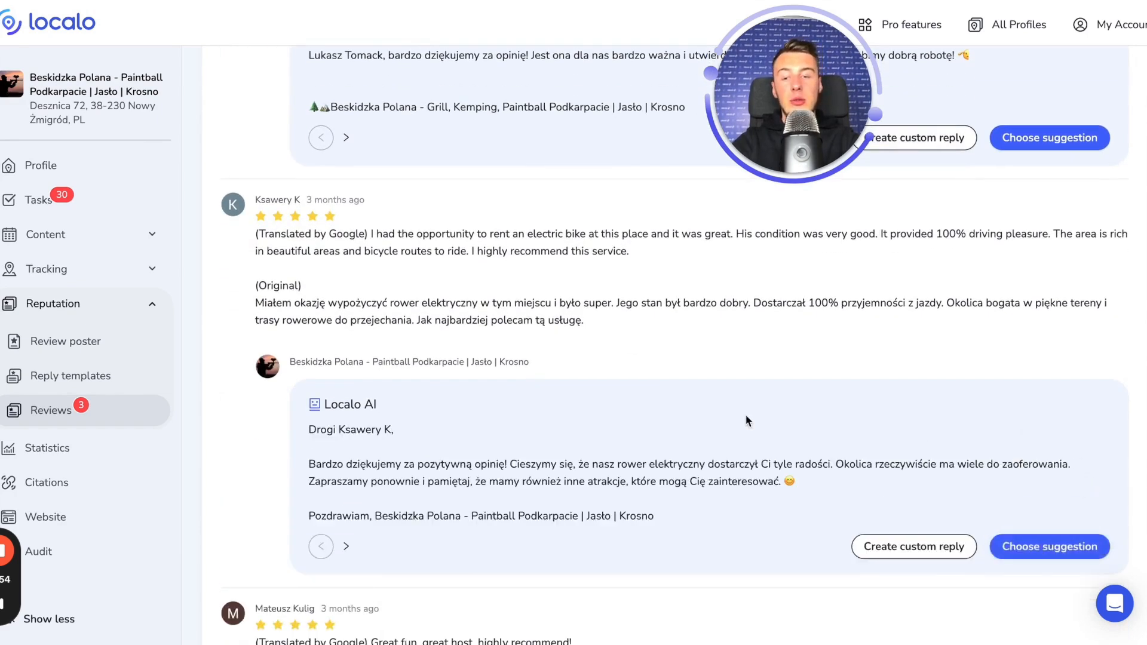
pyautogui.scroll(2, 747, 418)
pyautogui.scroll(-10, 748, 420)
pyautogui.click(1087, 305)
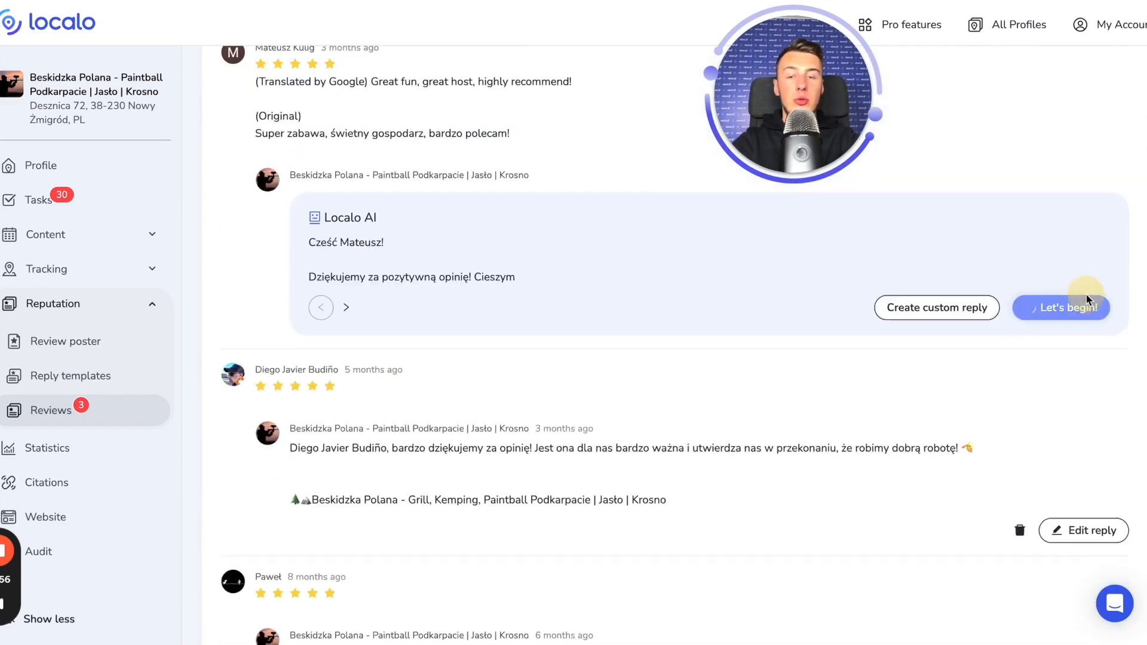
# Step: Choose the AI-suggested reply for the "Great fun, great host" review, look over the reply form, and close it without adding the reply
pyautogui.scroll(-5, 735, 281)
pyautogui.scroll(3, 785, 298)
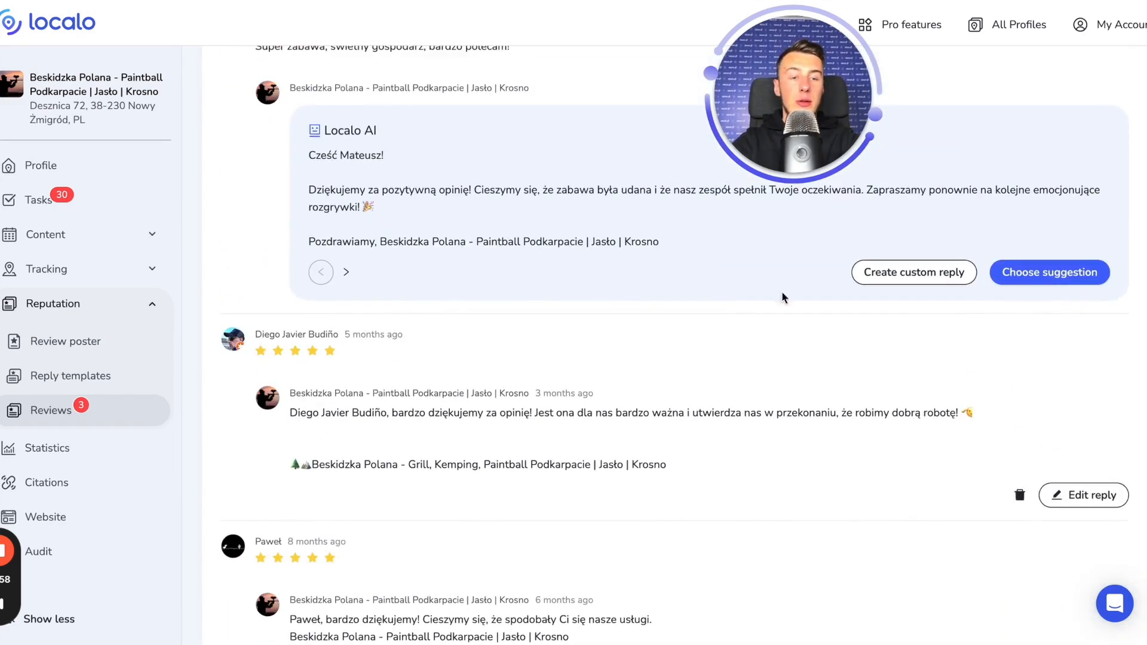
pyautogui.click(1049, 274)
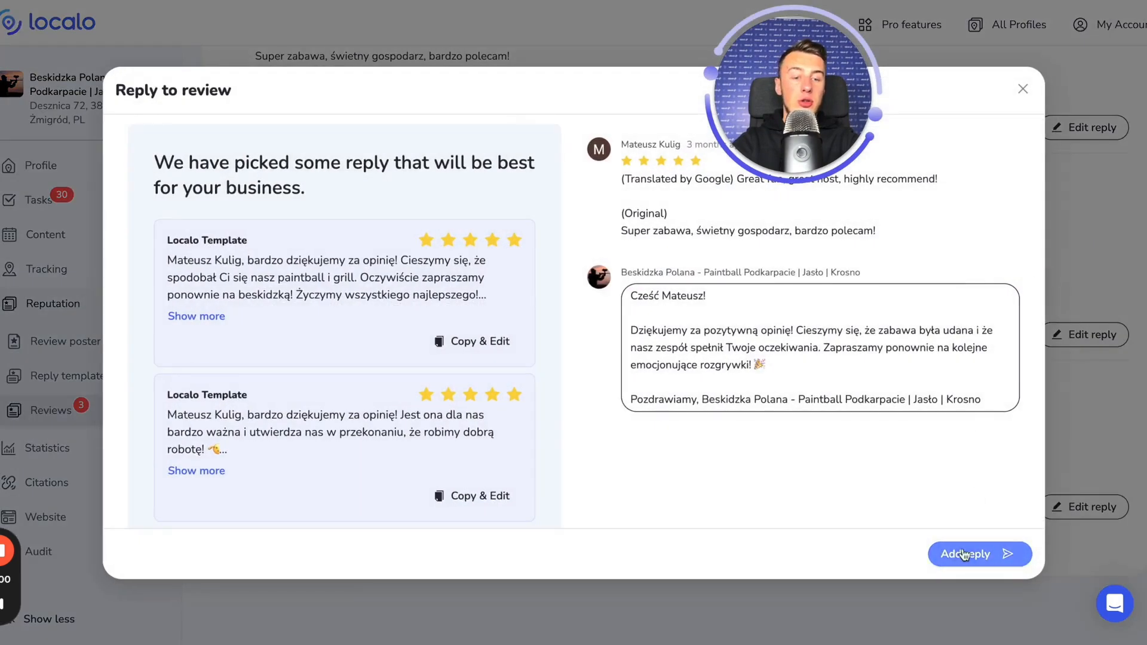
pyautogui.click(1024, 95)
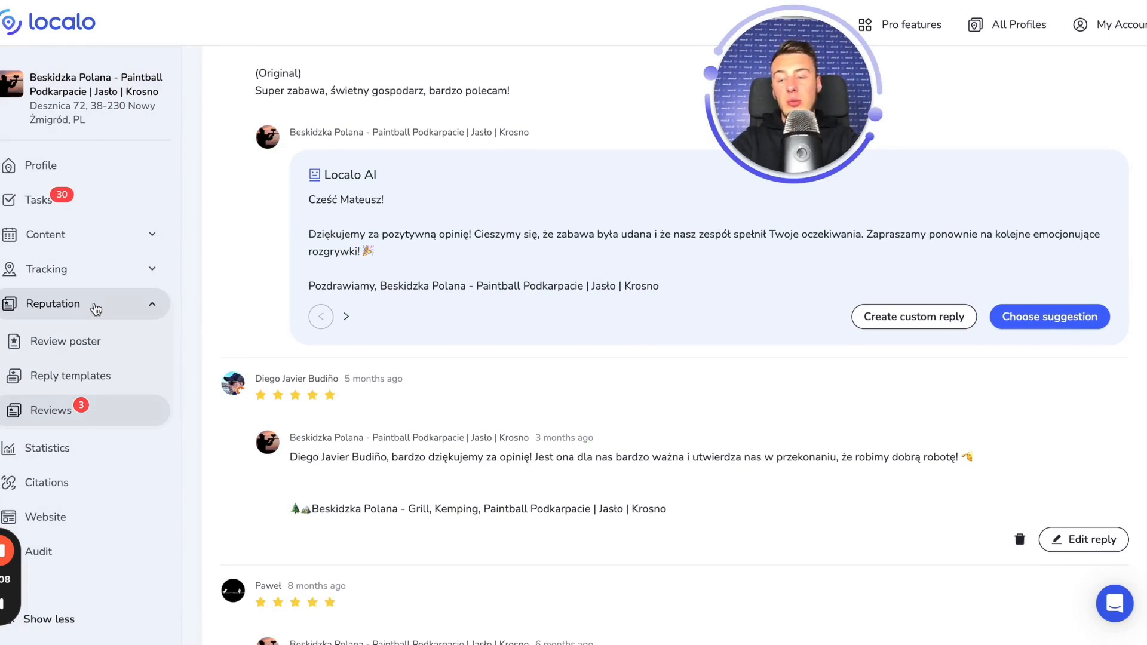
# Step: Show the profile's statistics and look over the visibility insights such as calls, route directions, website visits and profile views
pyautogui.click(96, 309)
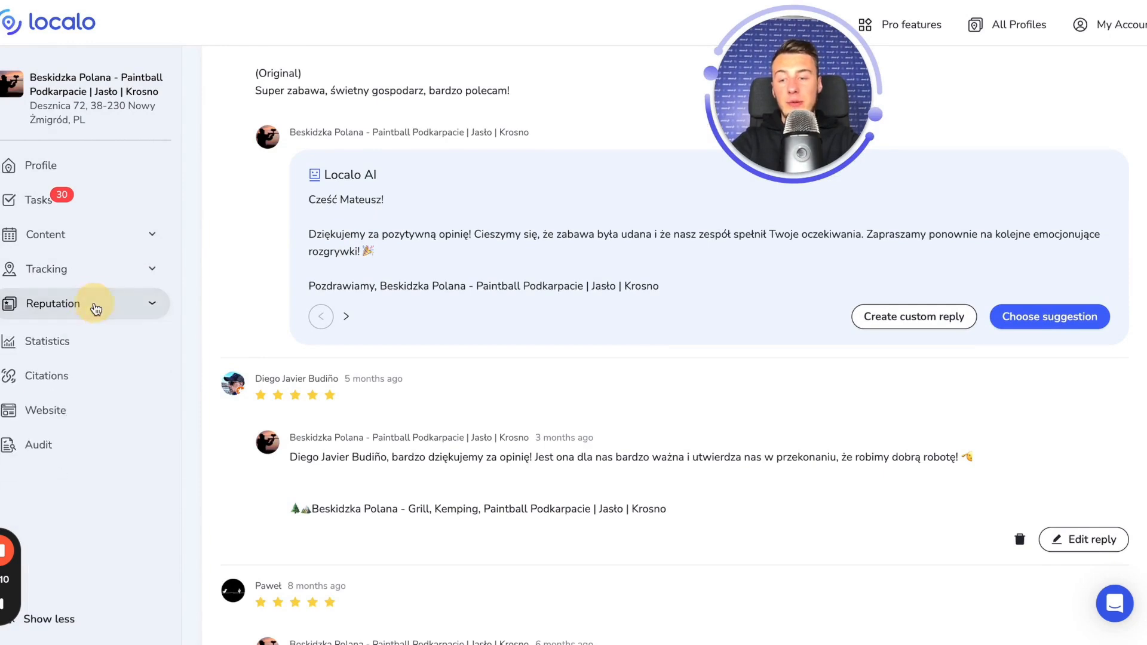
pyautogui.click(82, 341)
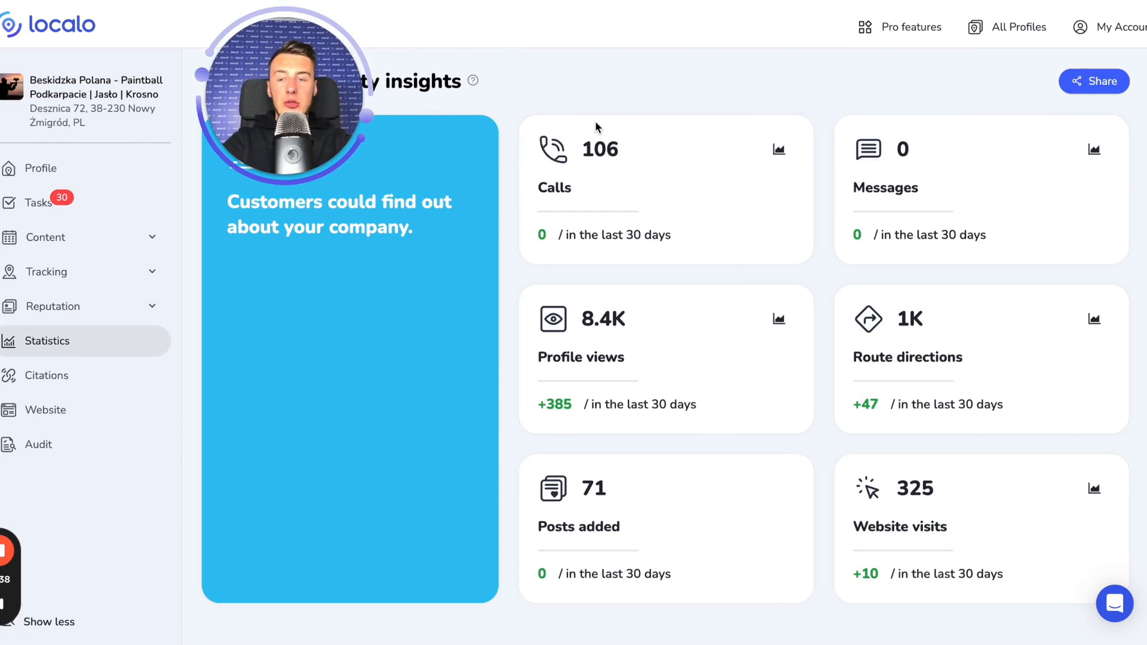
pyautogui.scroll(-1, 630, 169)
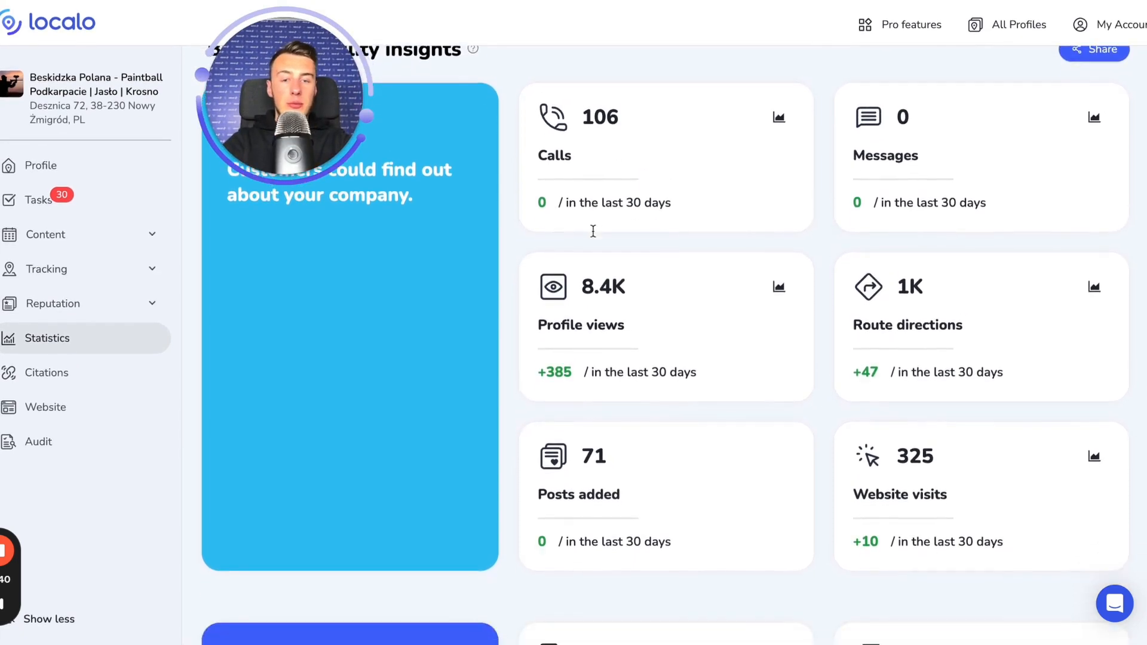
pyautogui.scroll(-2, 594, 231)
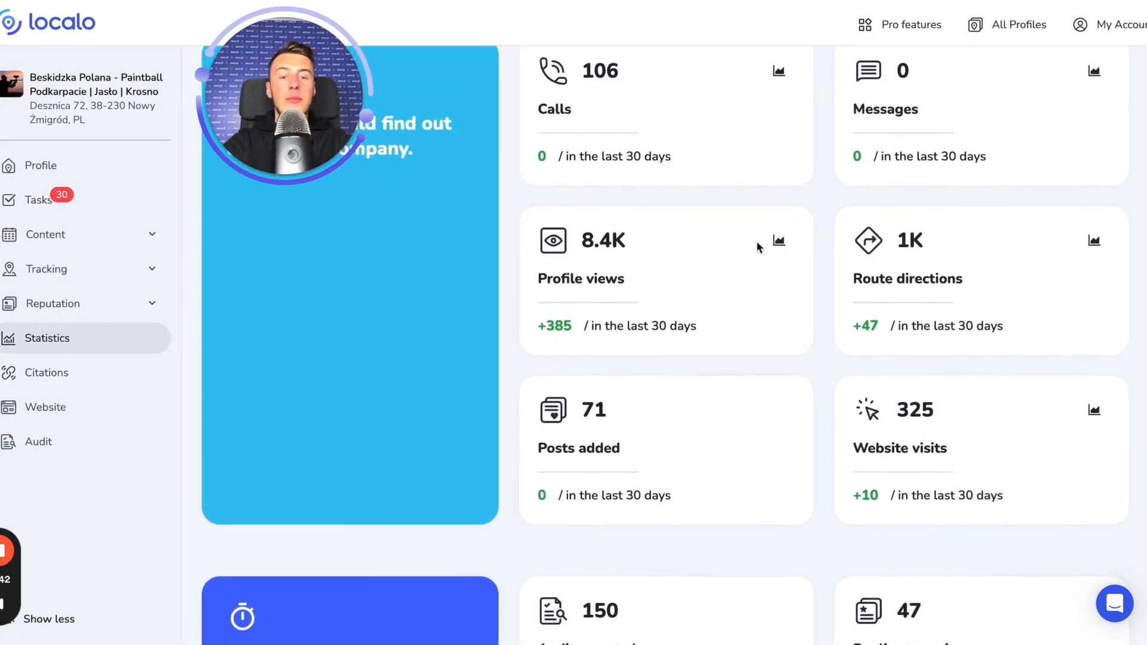
pyautogui.scroll(-1, 606, 277)
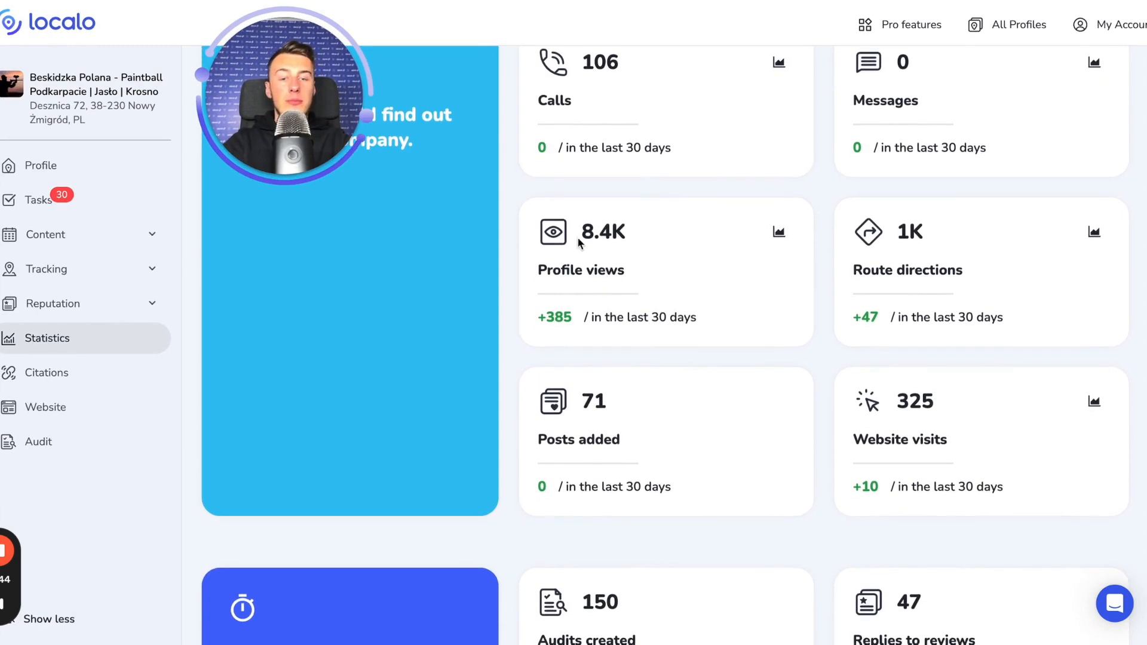
pyautogui.moveTo(578, 236); pyautogui.dragTo(635, 231)
pyautogui.click(660, 227)
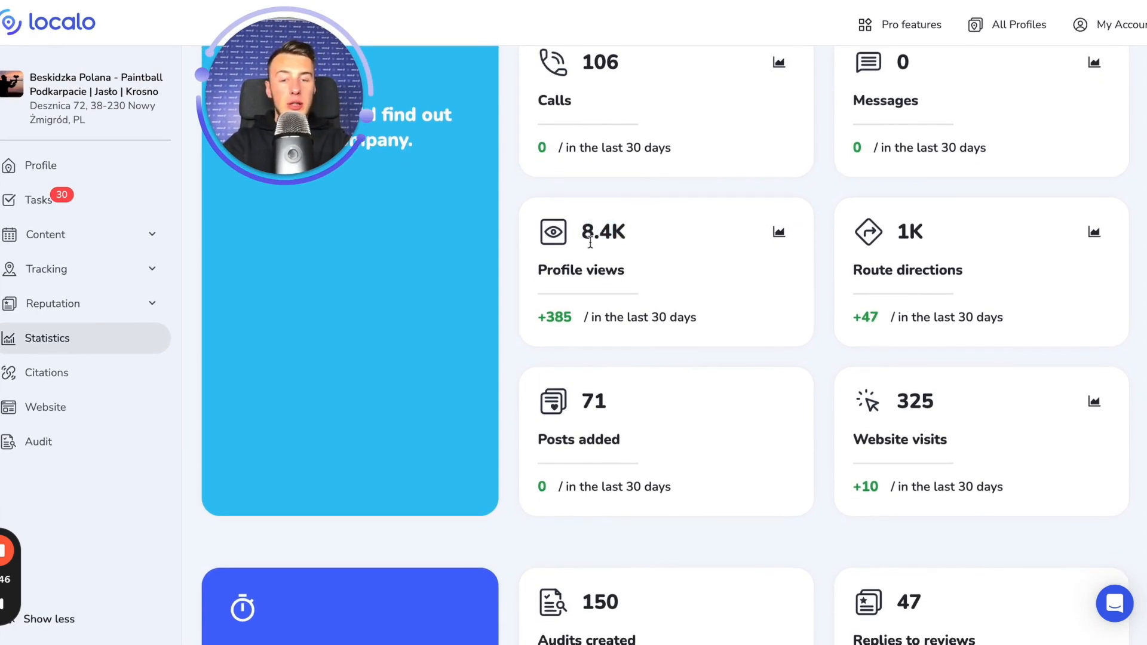
# Step: View the profile views chart over a year with raw data and trend, switch it to Month, and close the chart
pyautogui.click(780, 227)
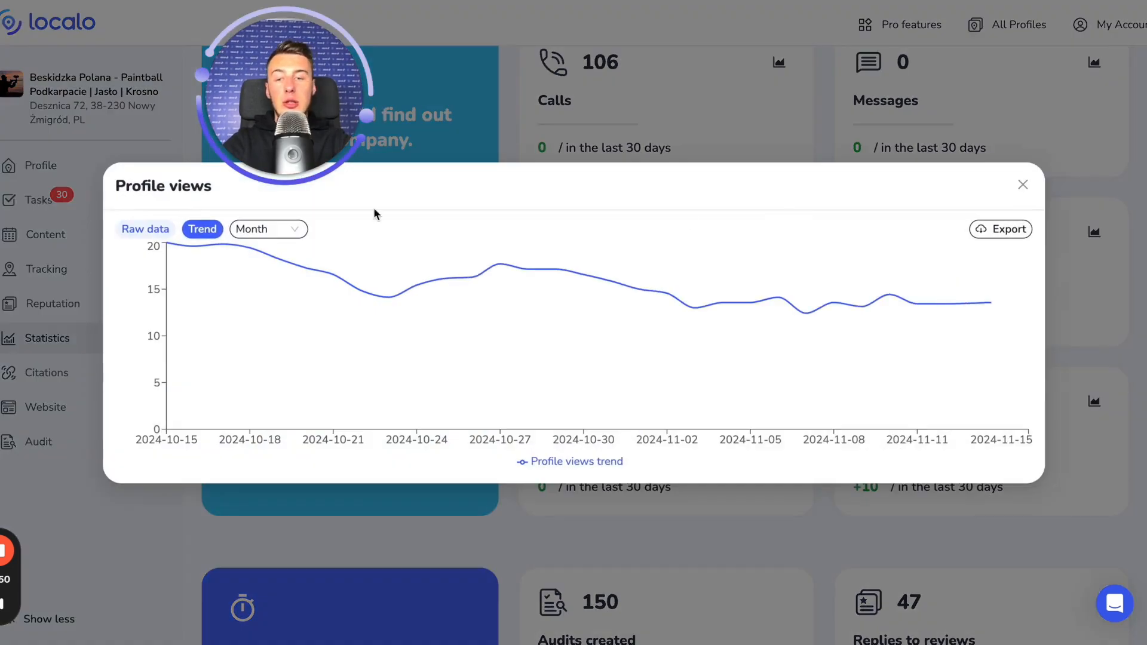
pyautogui.click(272, 232)
pyautogui.click(251, 329)
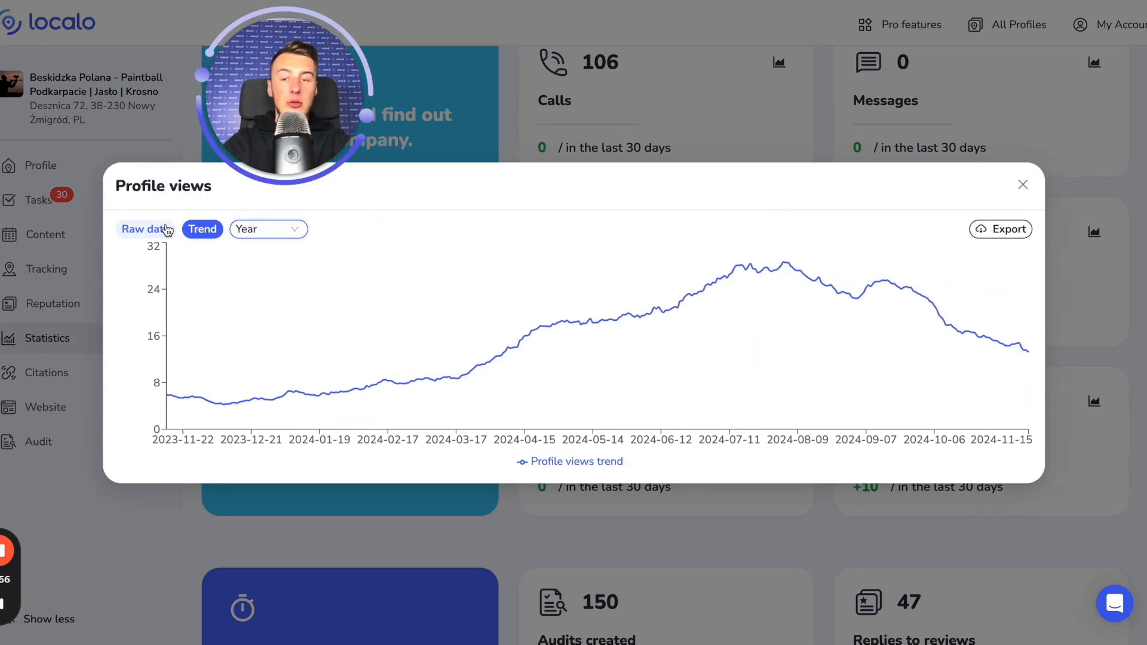
pyautogui.click(161, 237)
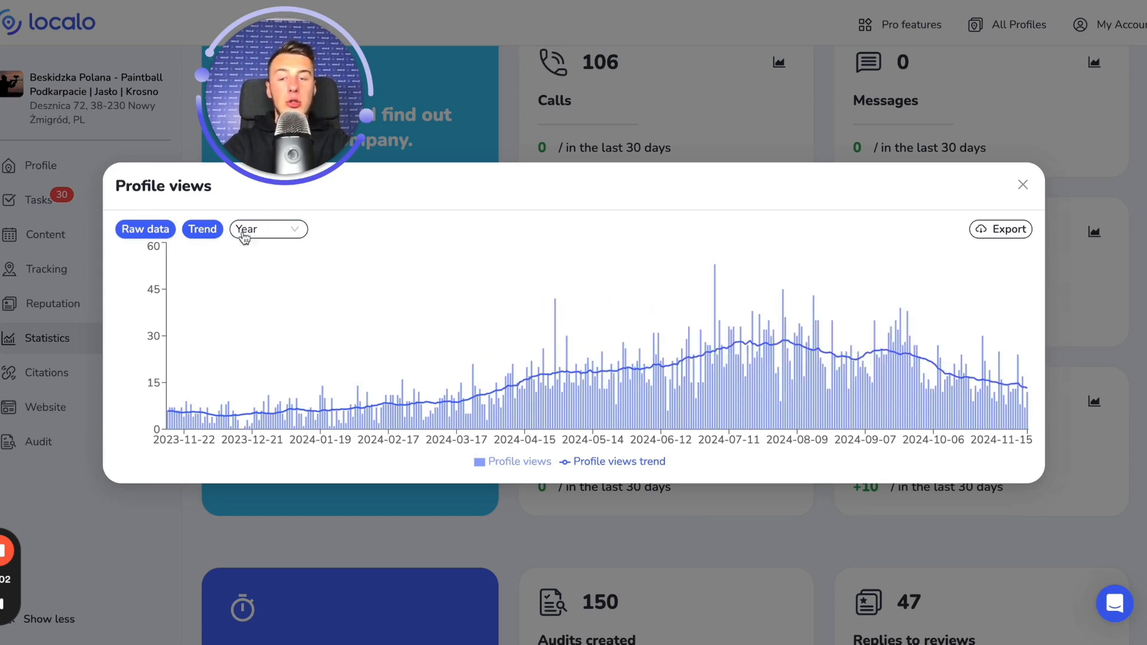
pyautogui.click(280, 233)
pyautogui.click(279, 282)
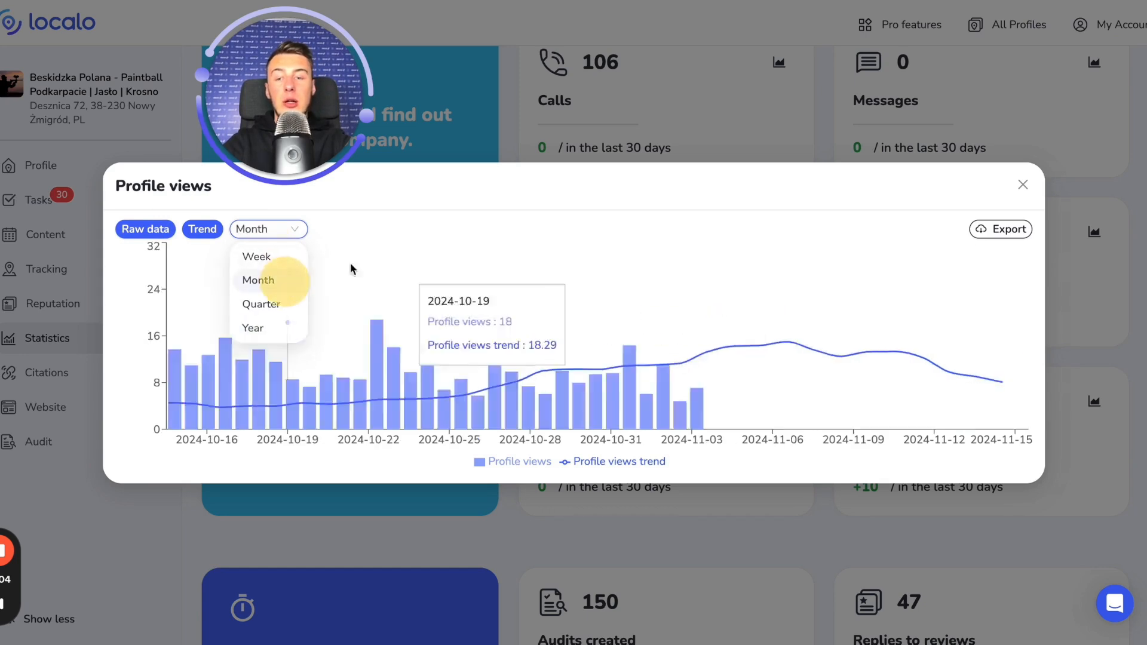
pyautogui.click(1023, 184)
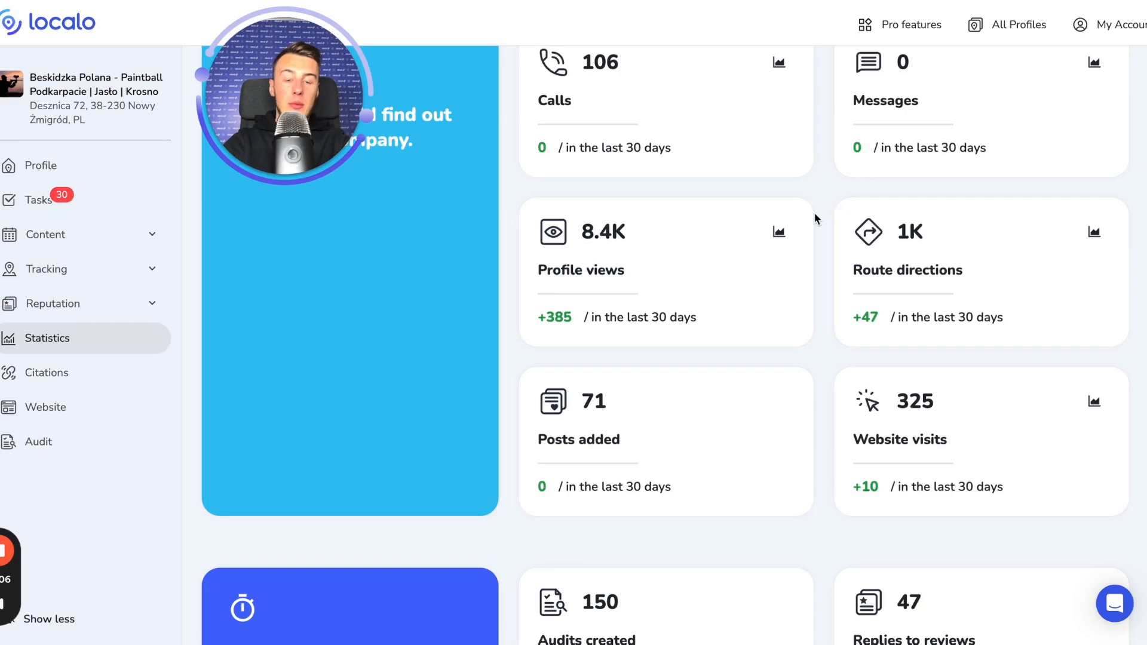
# Step: Look over the remaining statistics down to the time and money savings, and return to the visibility insights
pyautogui.scroll(-2, 817, 219)
pyautogui.scroll(-10, 817, 218)
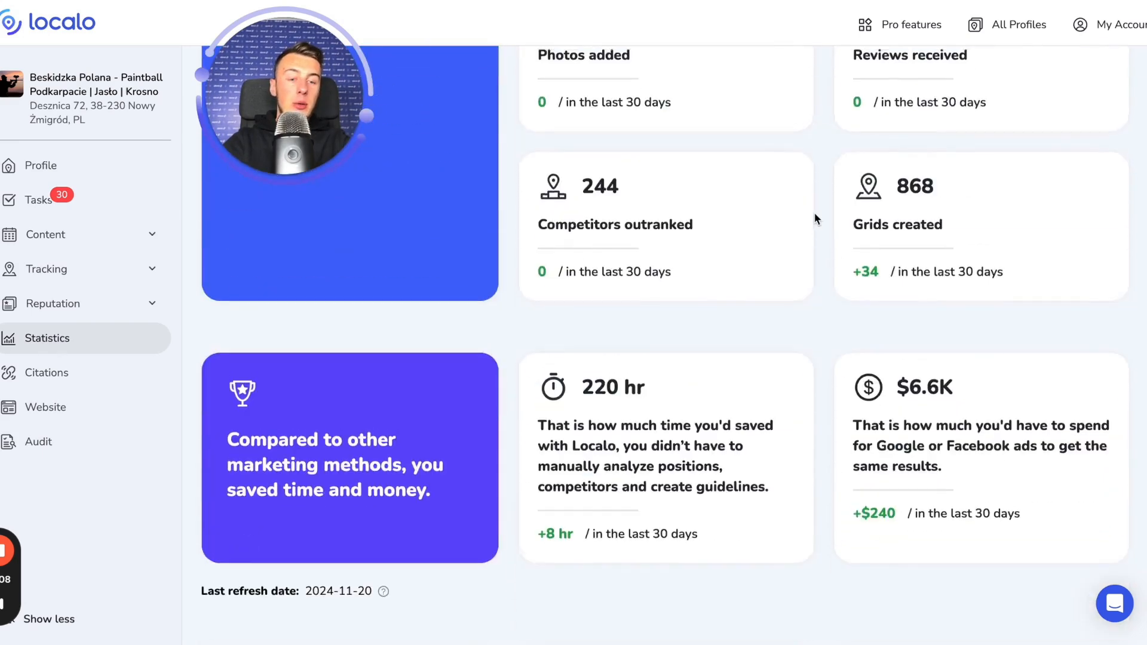
pyautogui.scroll(10, 817, 219)
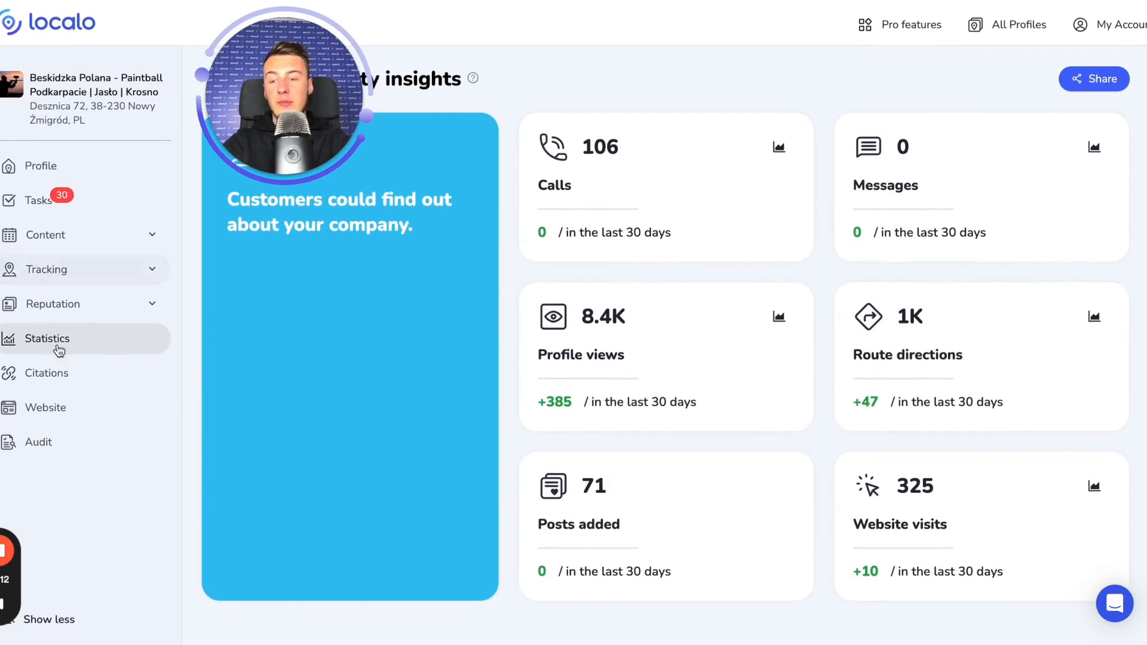
# Step: Show the profile's citations and view the to-do, ignored, lost and processing ones before returning to the to-do citations
pyautogui.click(45, 375)
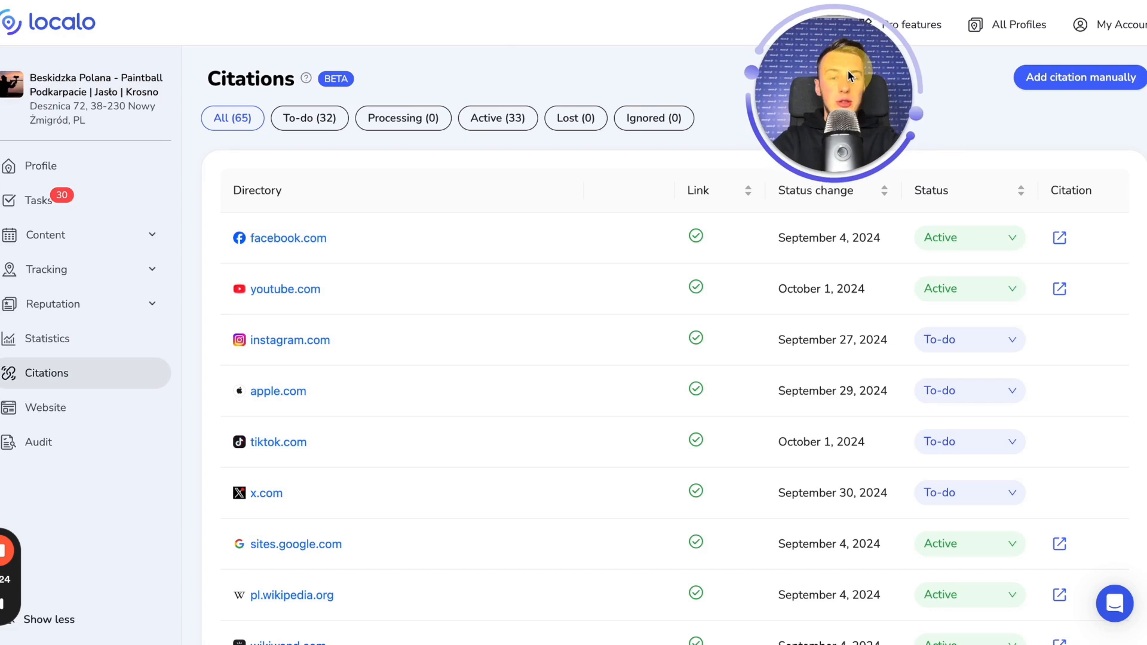
pyautogui.scroll(-1, 315, 200)
pyautogui.scroll(1, 315, 199)
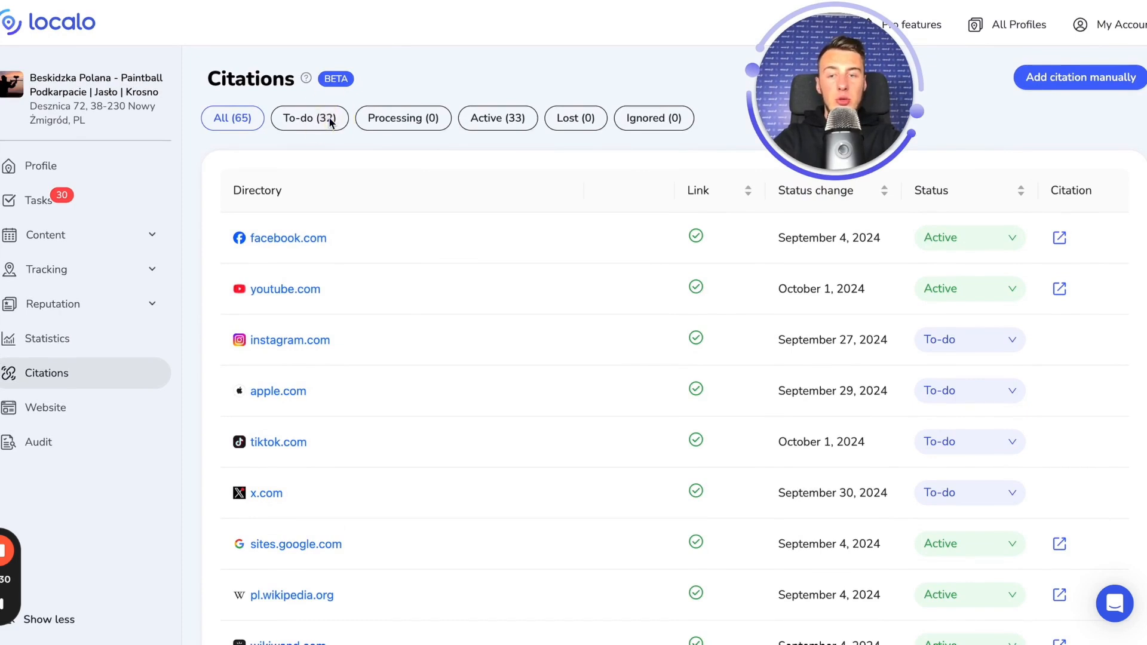
pyautogui.click(303, 124)
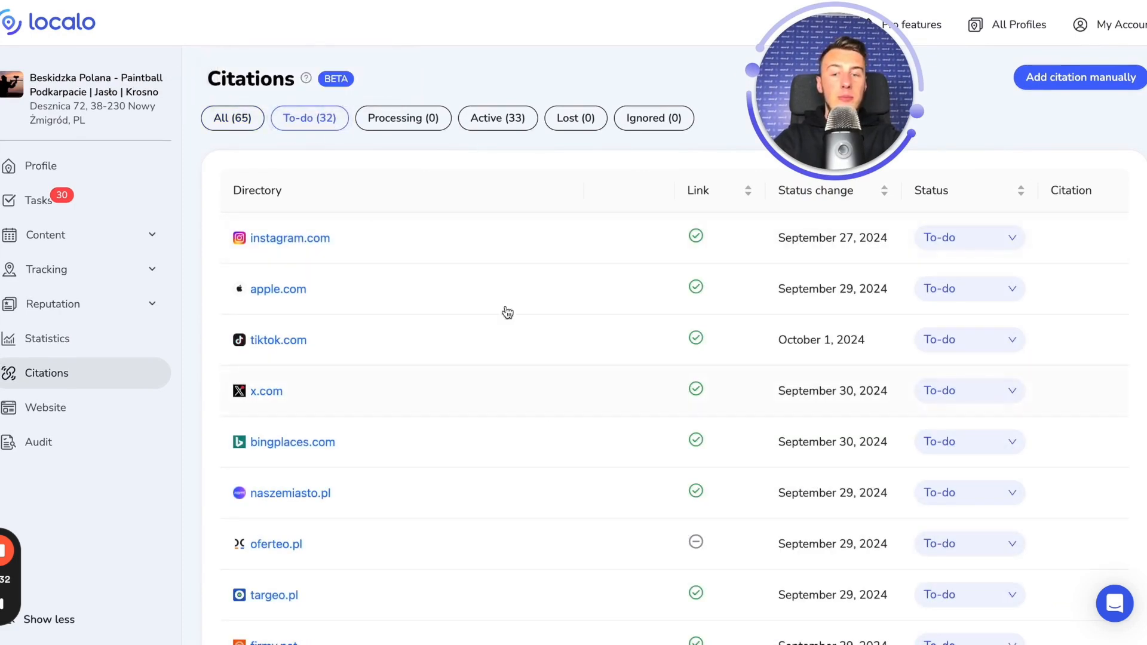
pyautogui.click(578, 121)
pyautogui.click(628, 120)
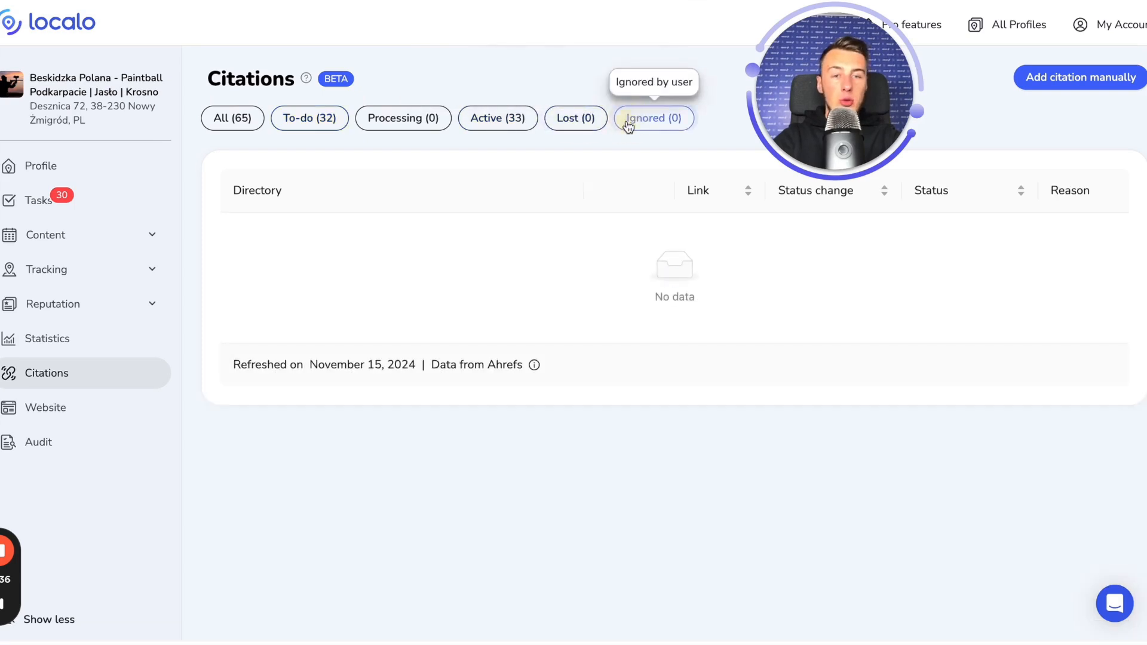
pyautogui.click(557, 117)
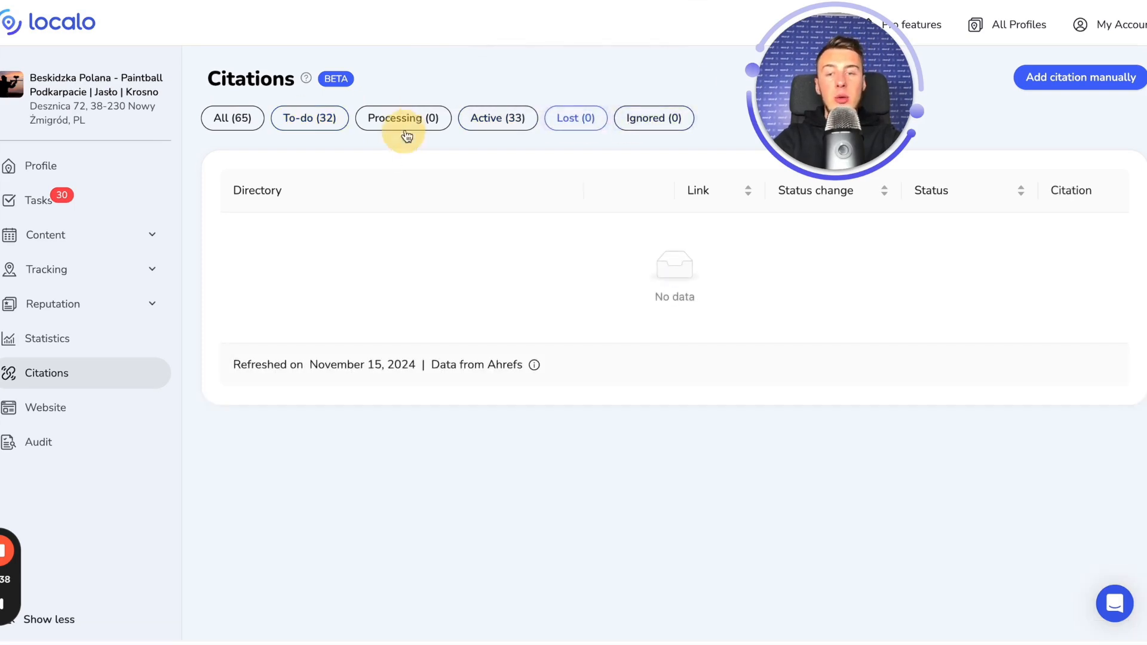
pyautogui.click(418, 117)
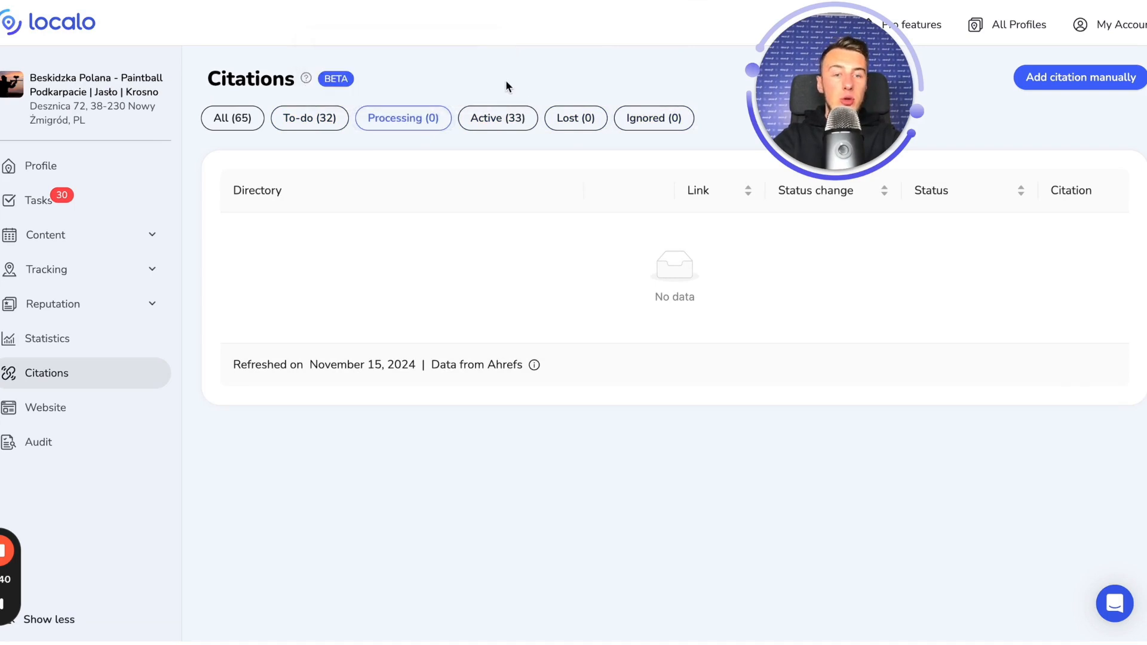
pyautogui.click(345, 118)
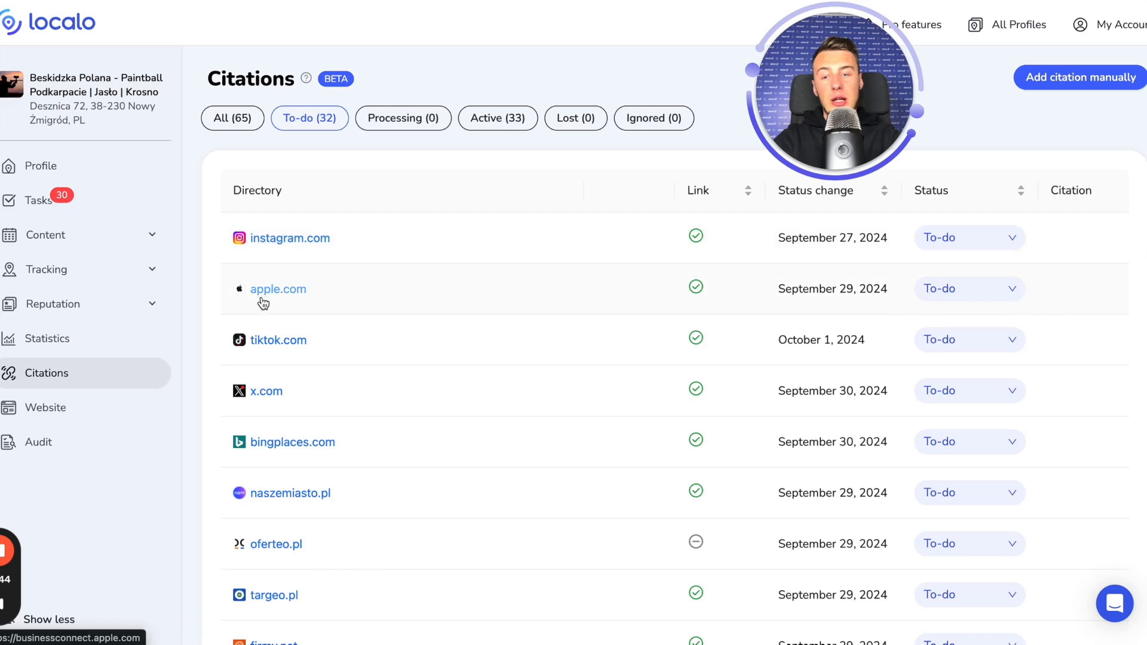
# Step: Move the instagram.com citation to Processing and show the list of processing citations
pyautogui.click(989, 240)
pyautogui.click(990, 268)
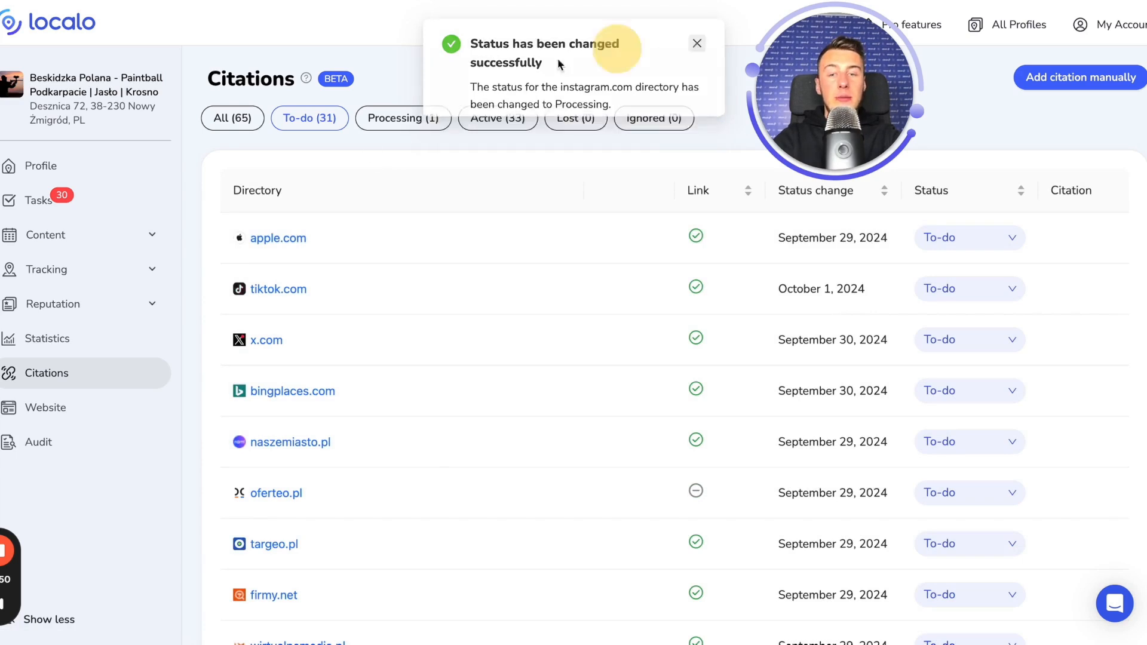
pyautogui.click(411, 121)
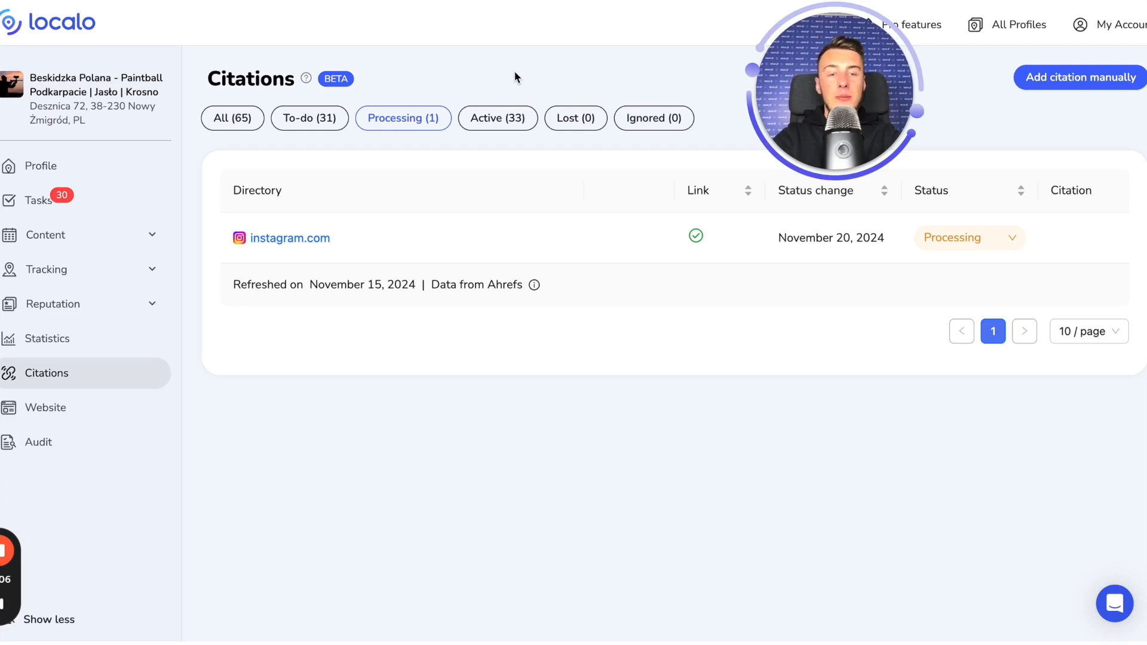
pyautogui.moveTo(798, 94); pyautogui.dragTo(603, 91)
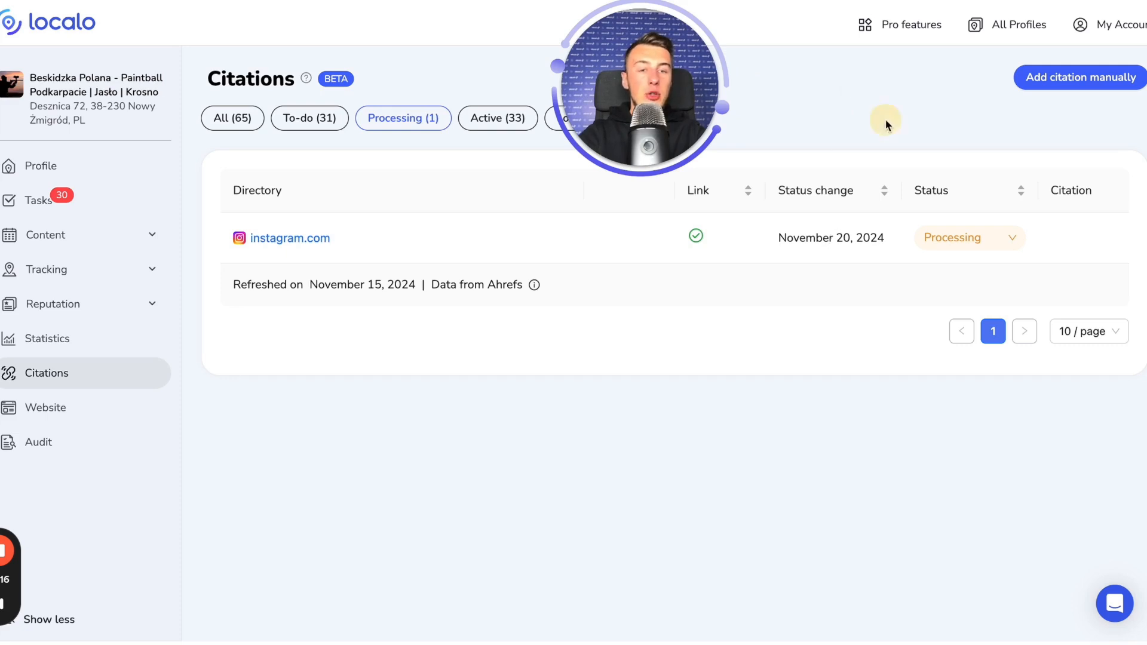
pyautogui.moveTo(832, 233)
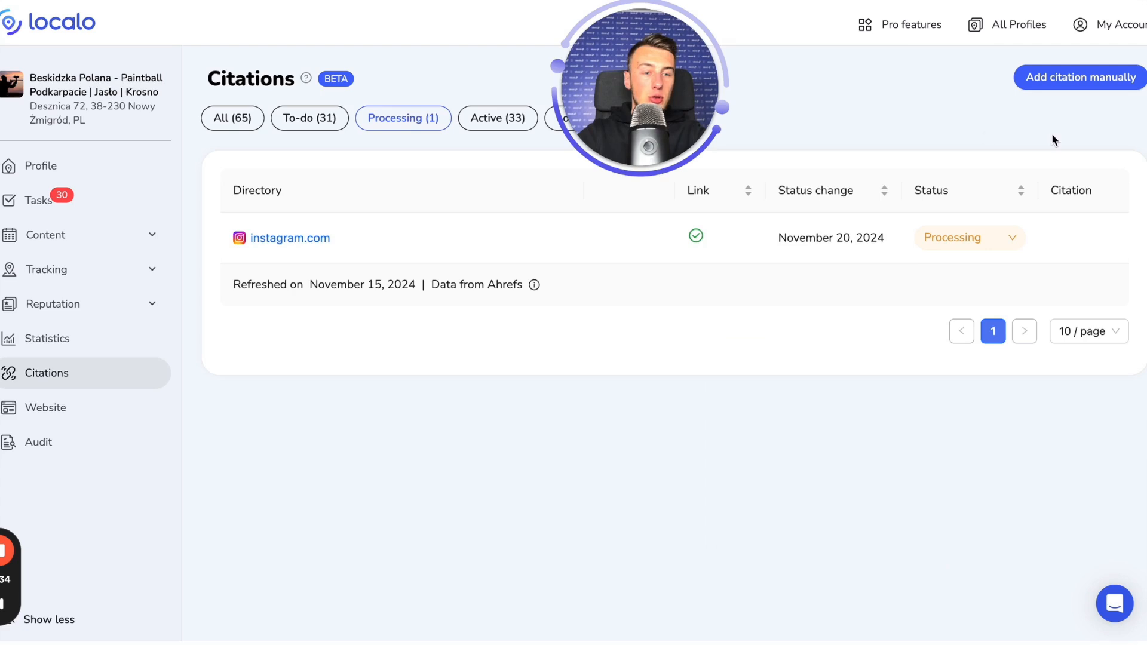
# Step: Show the active citations and look at the status options for facebook.com without changing its status
pyautogui.click(498, 118)
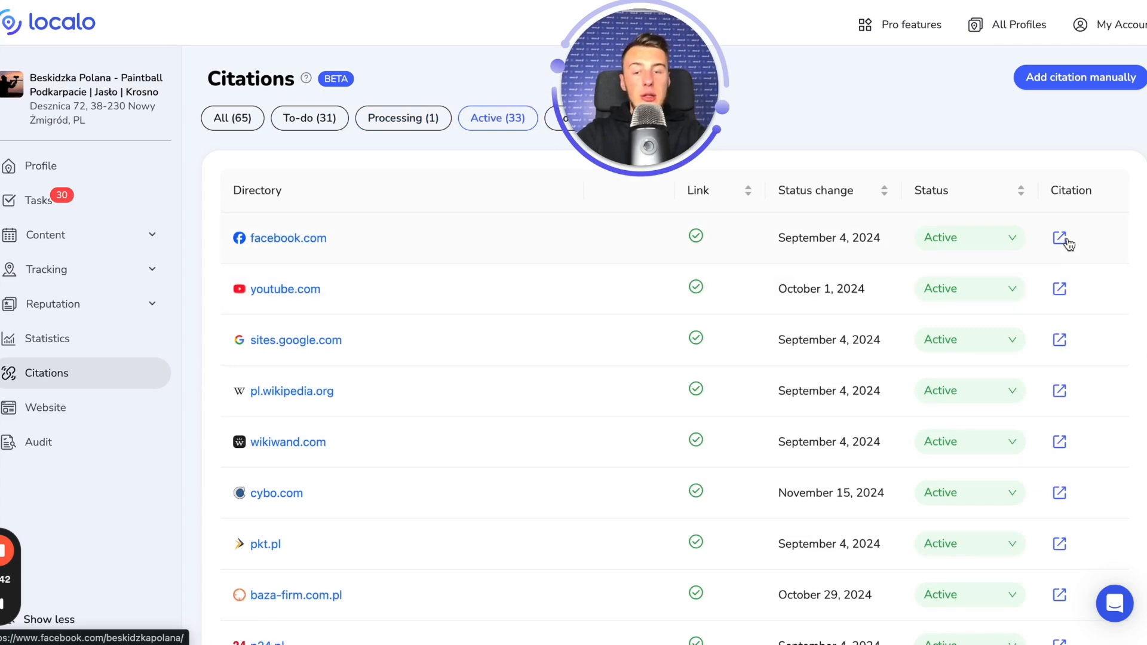
pyautogui.scroll(-1, 1069, 245)
pyautogui.scroll(1, 1069, 245)
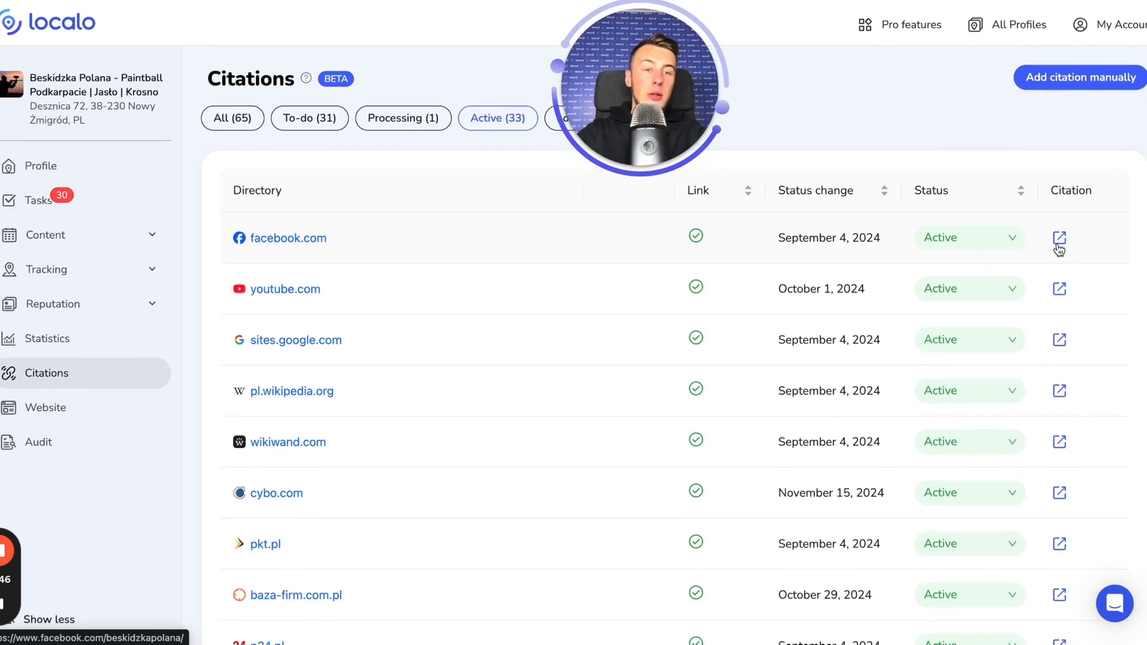
pyautogui.click(965, 235)
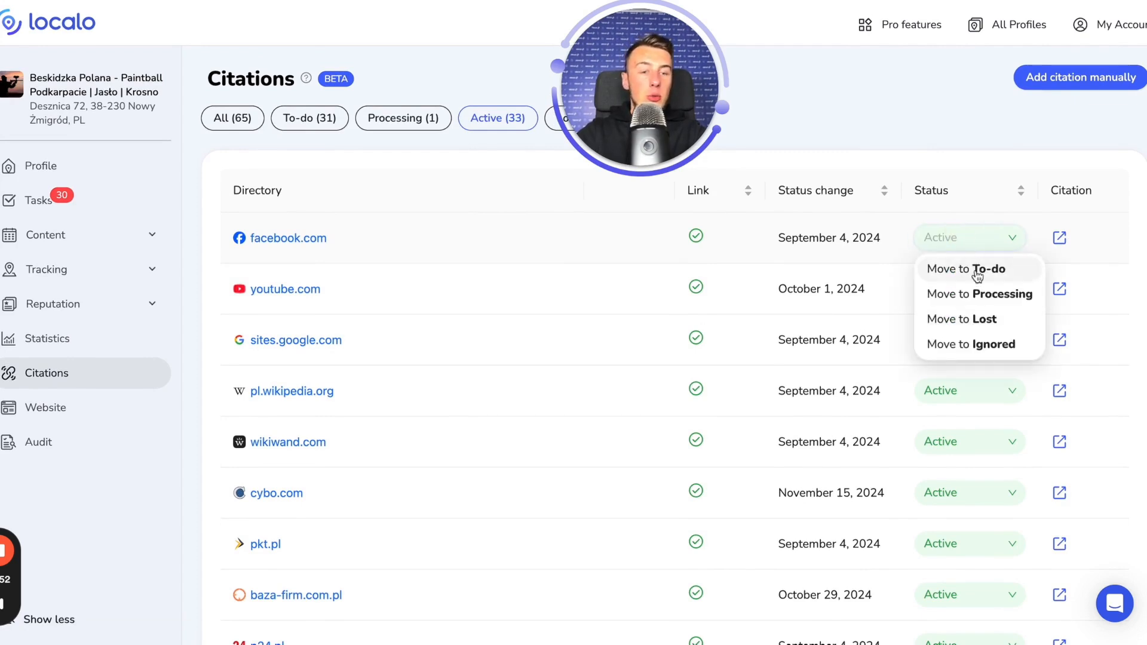
pyautogui.moveTo(654, 103); pyautogui.dragTo(801, 103)
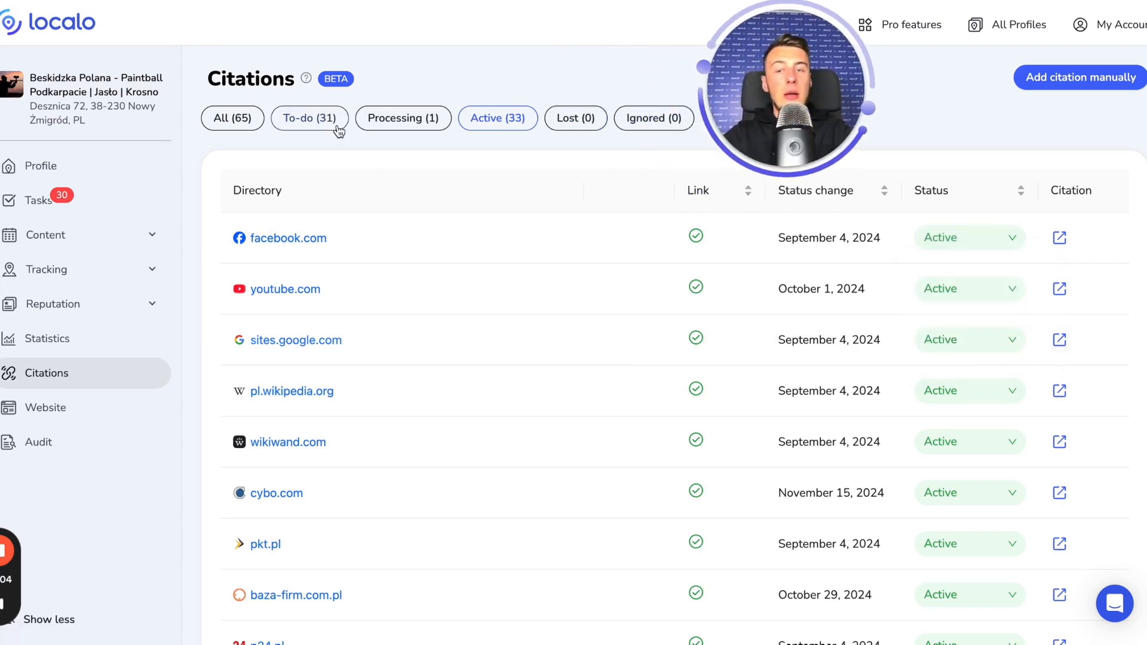
# Step: Return to the to-do citations, look over the form for adding a citation manually, and close it without adding a directory
pyautogui.click(309, 117)
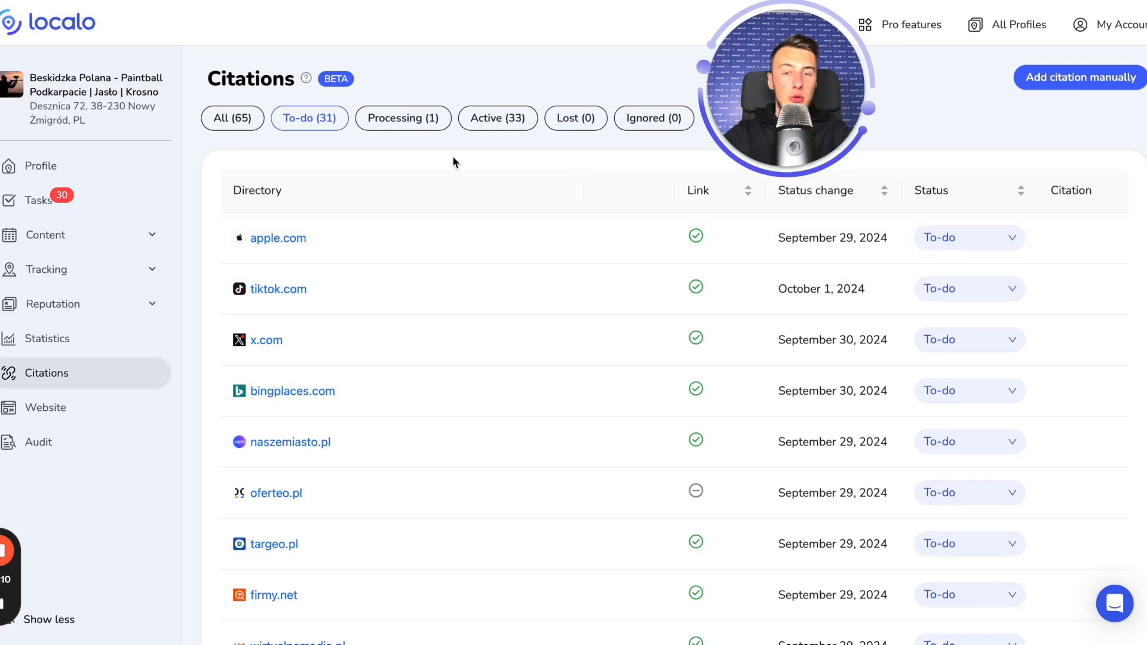
pyautogui.click(1065, 83)
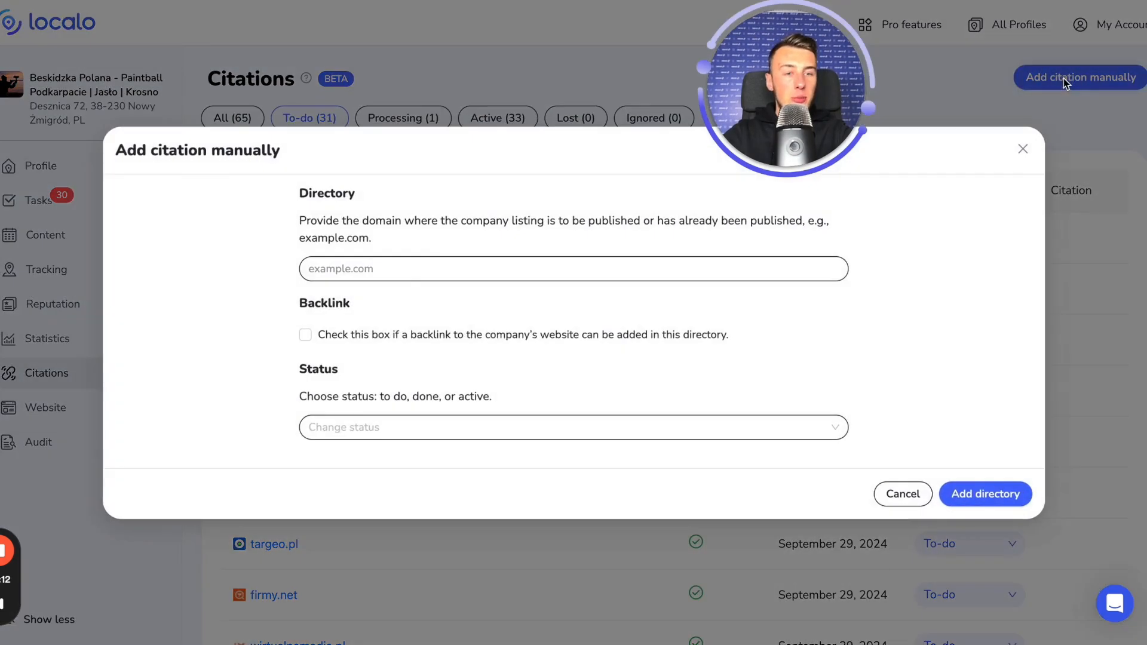
pyautogui.click(414, 270)
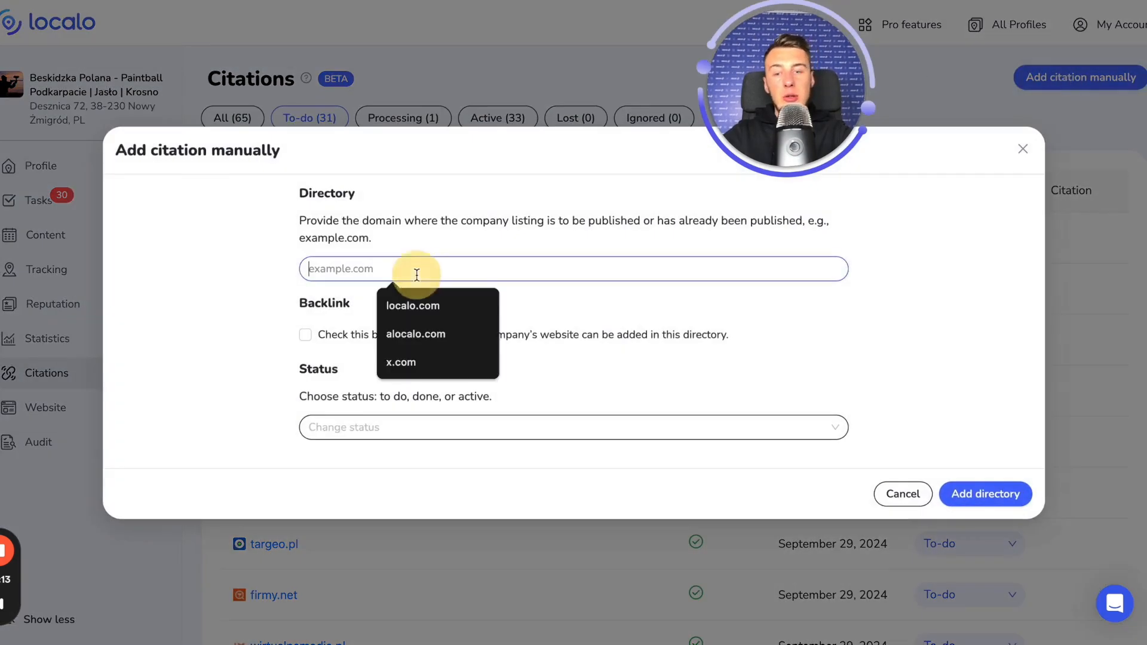
pyautogui.click(1010, 153)
pyautogui.click(1021, 152)
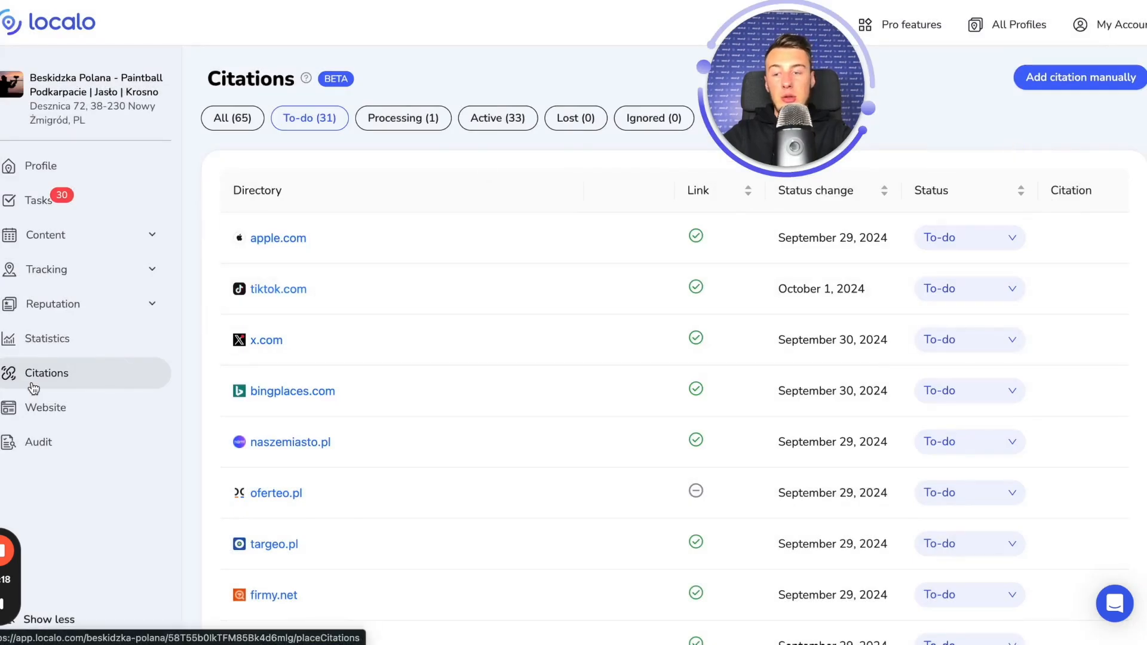
# Step: Show the profile's Localo website settings and read the website link, main-website option and key attributes
pyautogui.click(33, 406)
pyautogui.scroll(-1, 451, 169)
pyautogui.scroll(1, 453, 168)
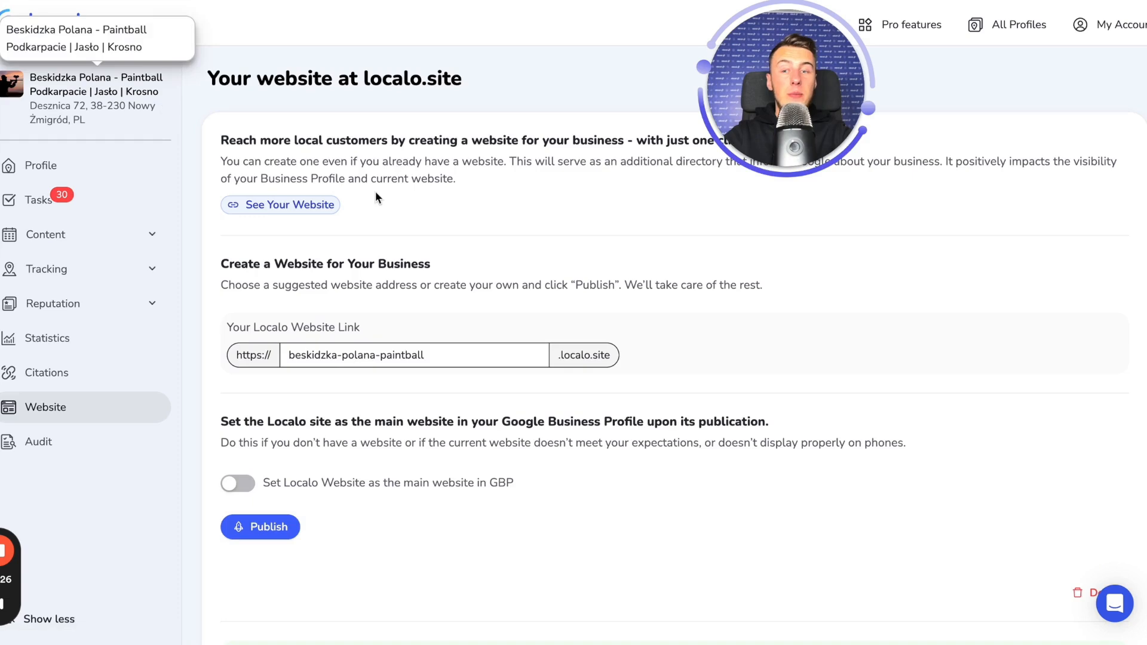
pyautogui.scroll(-1, 377, 197)
pyautogui.scroll(-1, 375, 196)
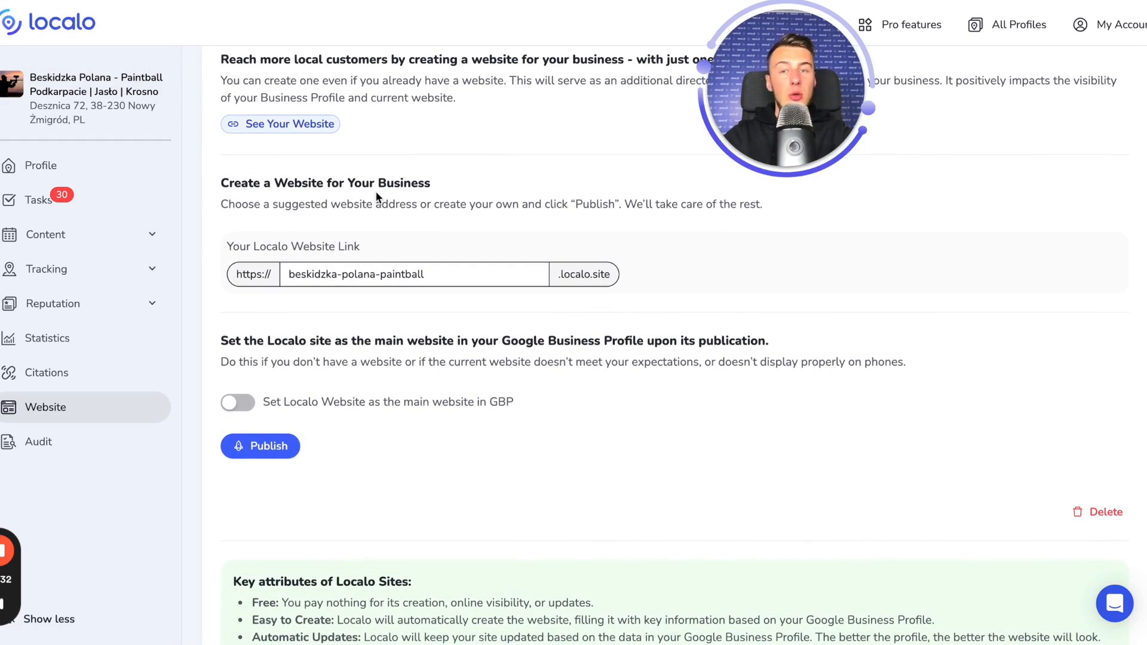
pyautogui.scroll(-1, 377, 196)
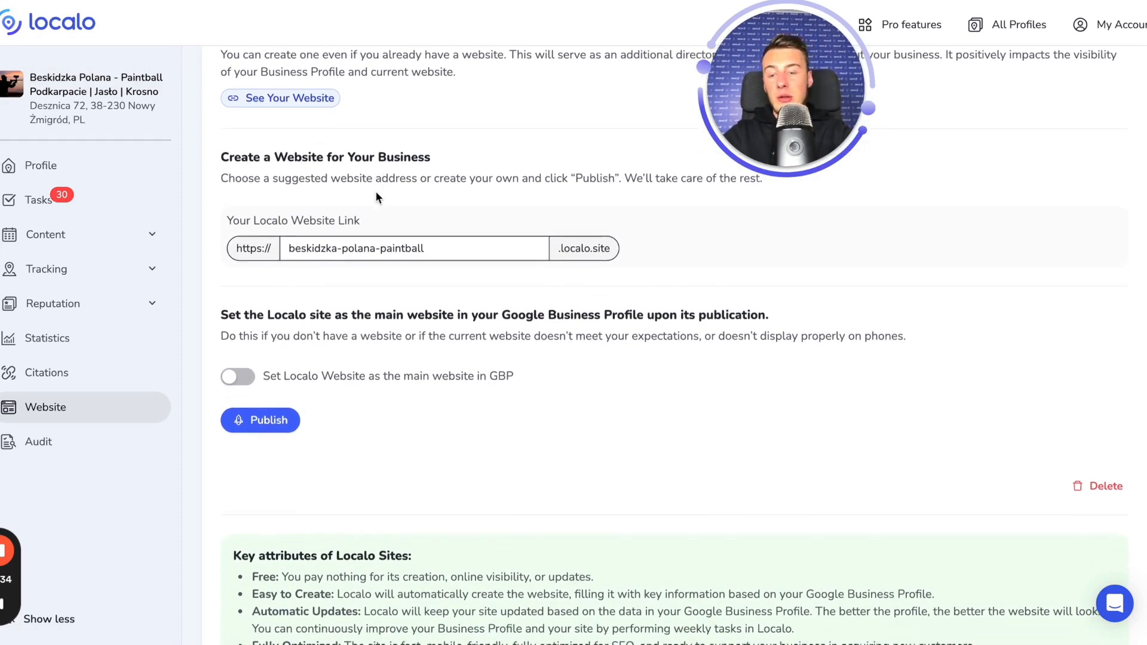
pyautogui.scroll(2, 377, 196)
pyautogui.scroll(1, 377, 198)
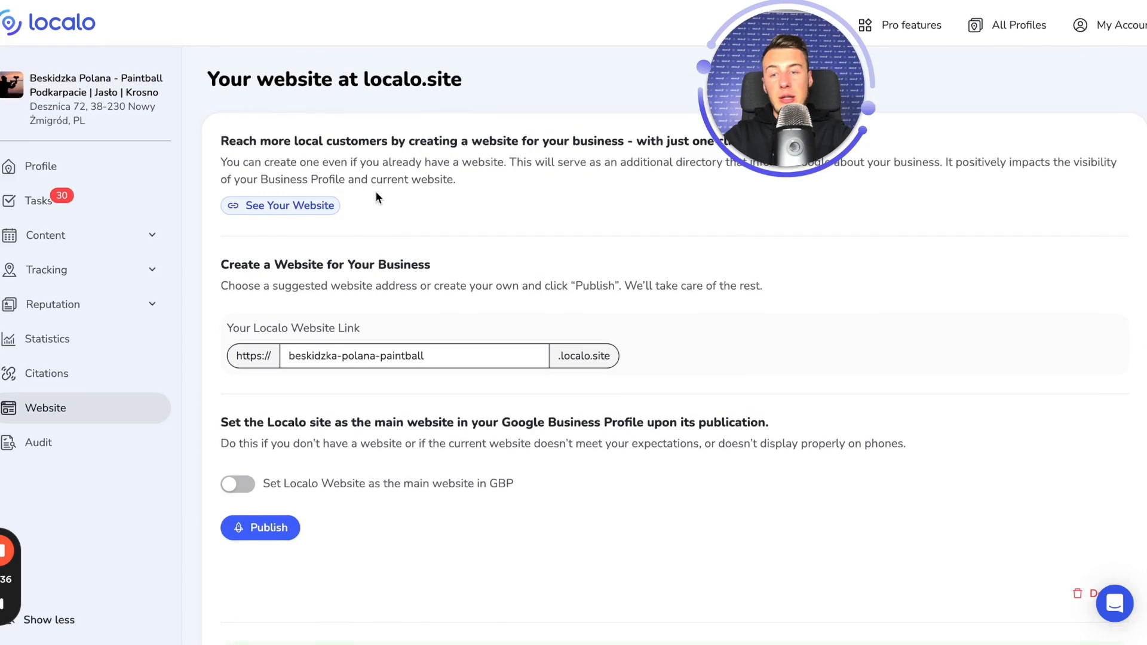
# Step: View the business's generated Localo website and look through its description, questions and answers, contact details and gallery
pyautogui.click(335, 207)
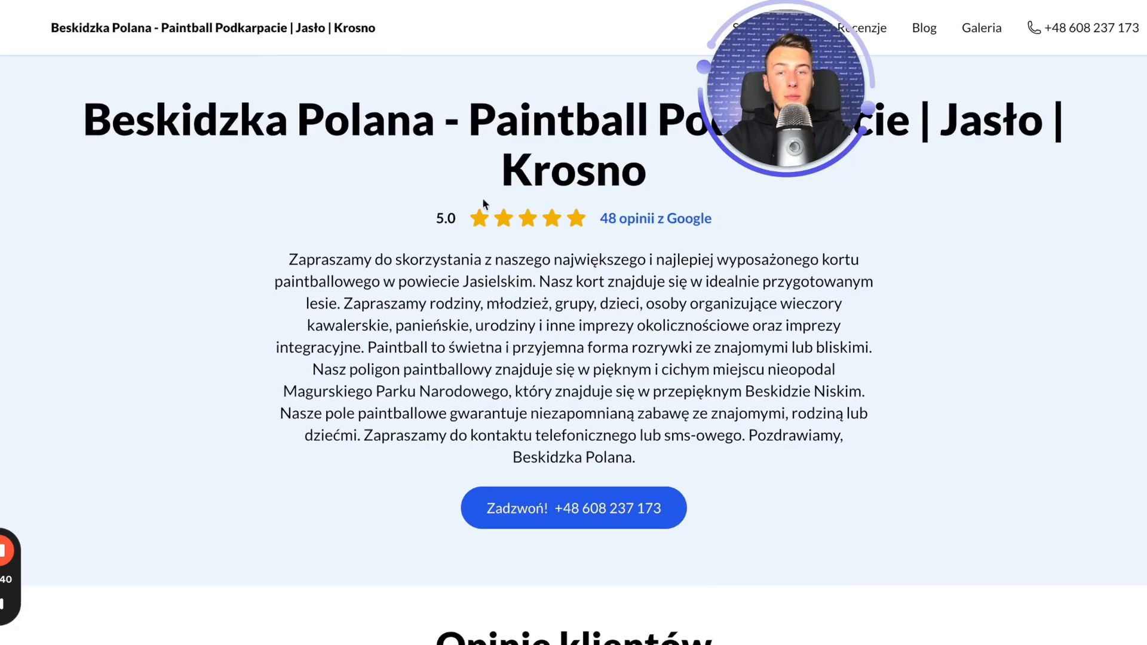
pyautogui.moveTo(763, 113); pyautogui.dragTo(73, 157)
pyautogui.scroll(-15, 214, 275)
pyautogui.scroll(-15, 215, 277)
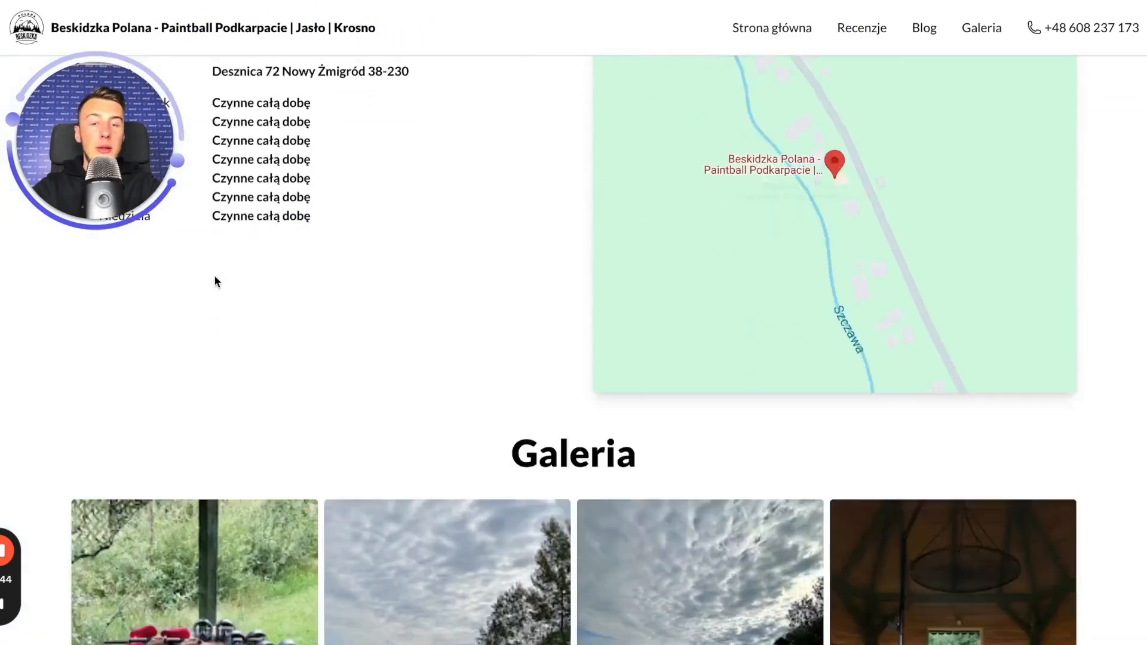
pyautogui.scroll(20, 216, 278)
pyautogui.scroll(10, 214, 275)
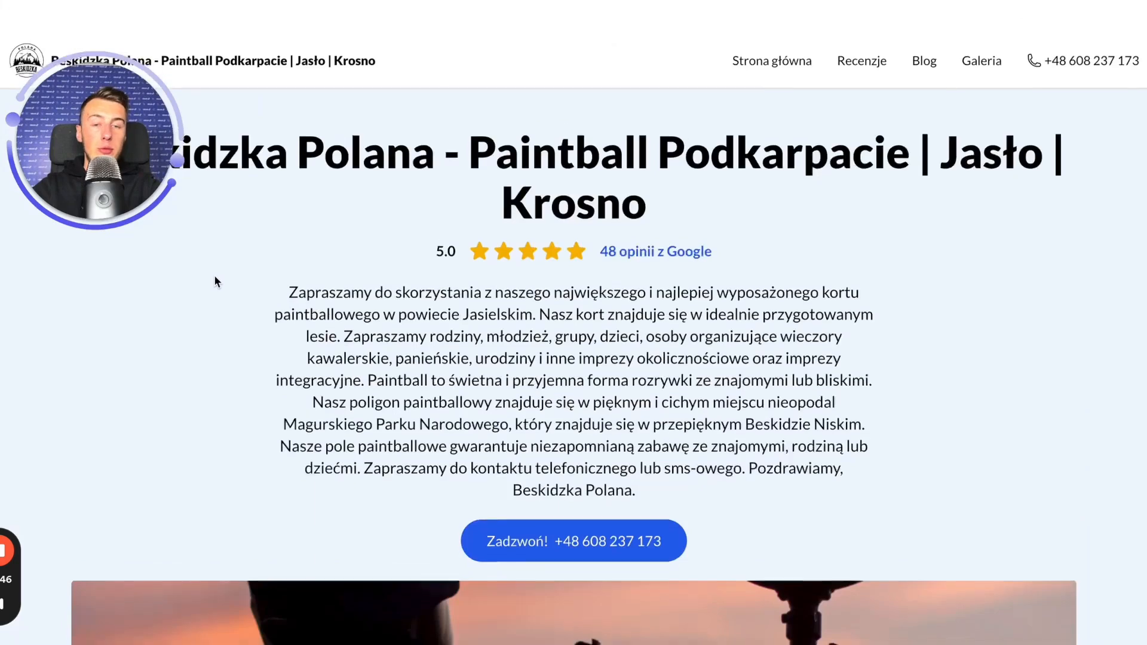
pyautogui.scroll(-15, 214, 275)
pyautogui.scroll(-5, 438, 233)
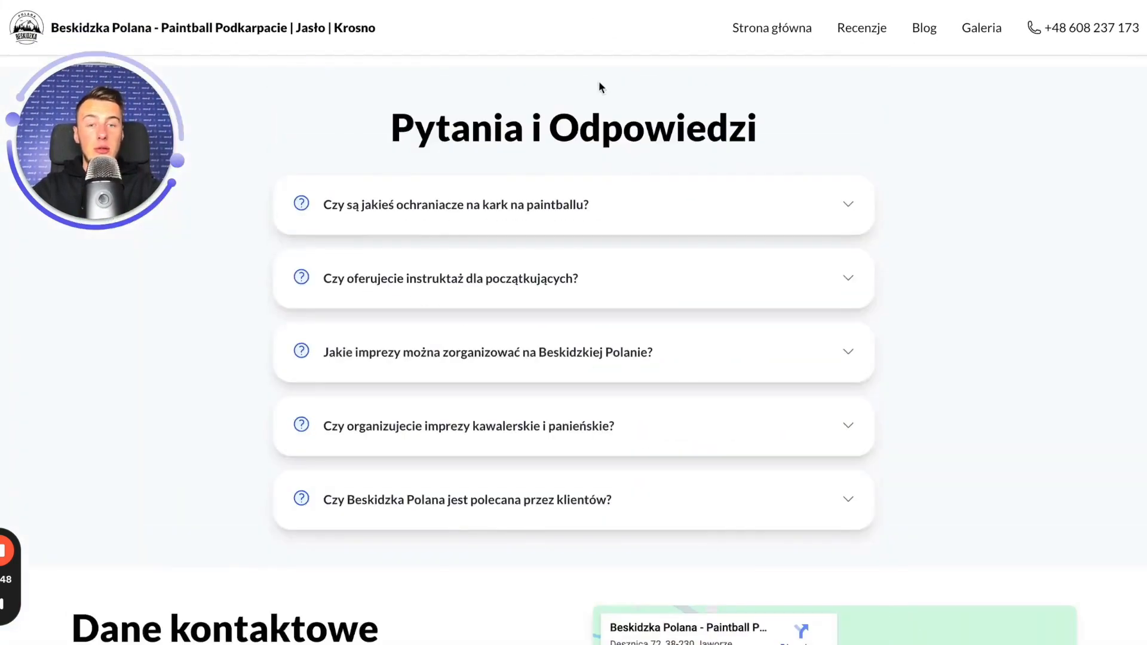
# Step: Return to the Localo website settings and review the publishing options and the key attributes of Localo Sites
pyautogui.hotkey('ctrl', 'shift', 'Tab')
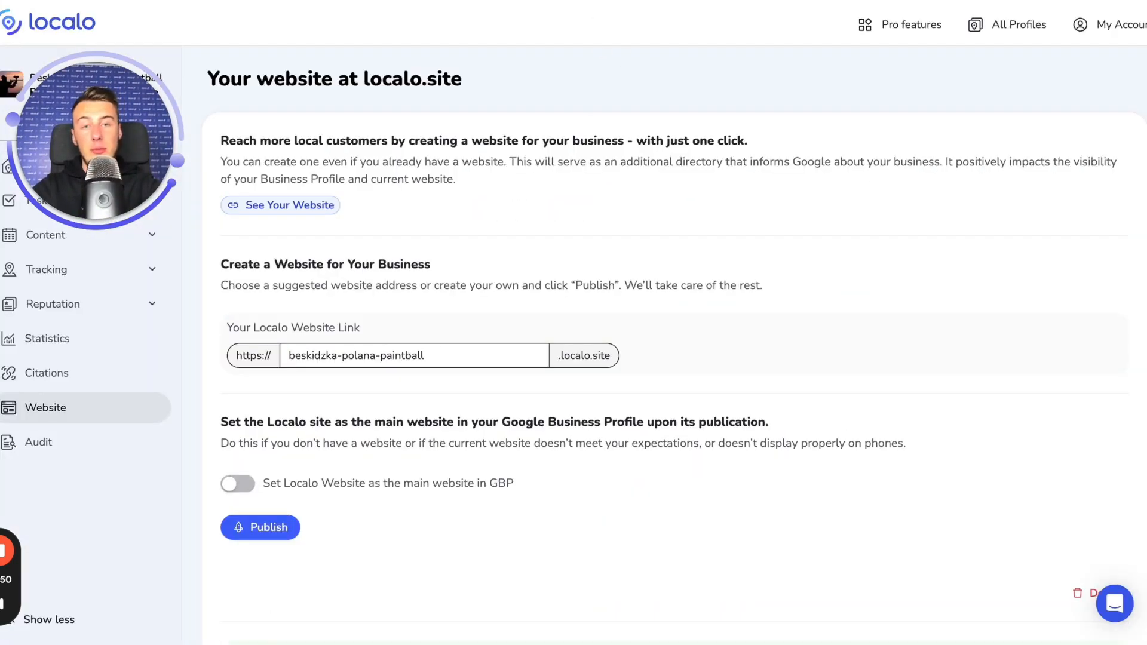
pyautogui.moveTo(87, 120); pyautogui.dragTo(914, 101)
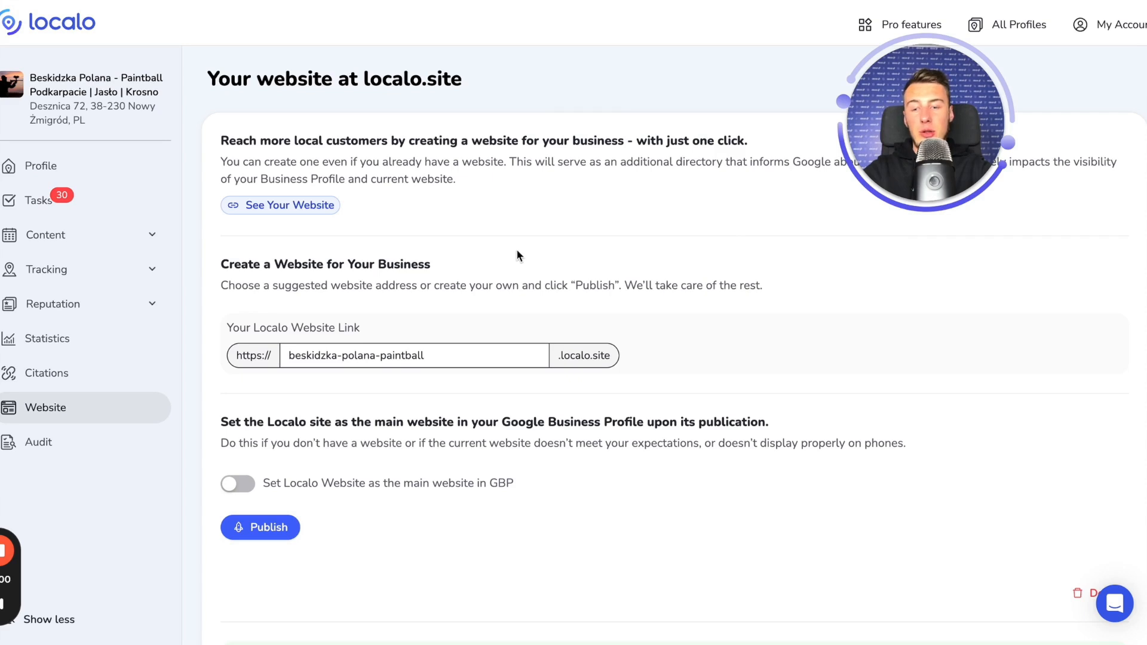
pyautogui.scroll(-3, 509, 254)
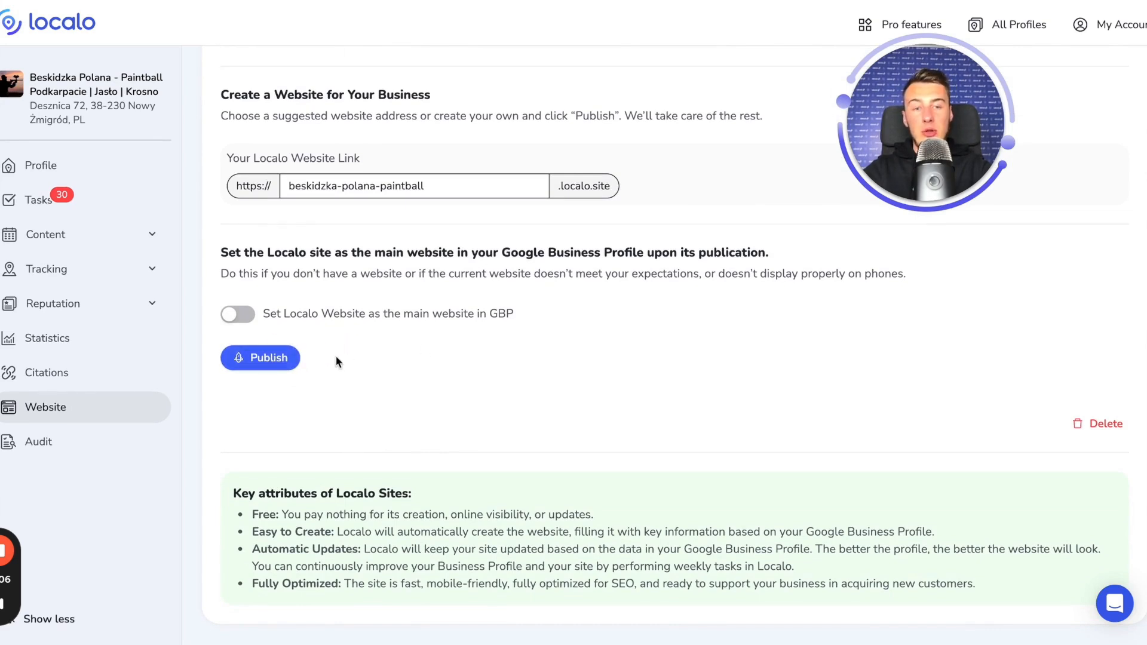
# Step: Show the profile's audit and examine the trend chart in the length details of the business description
pyautogui.click(70, 443)
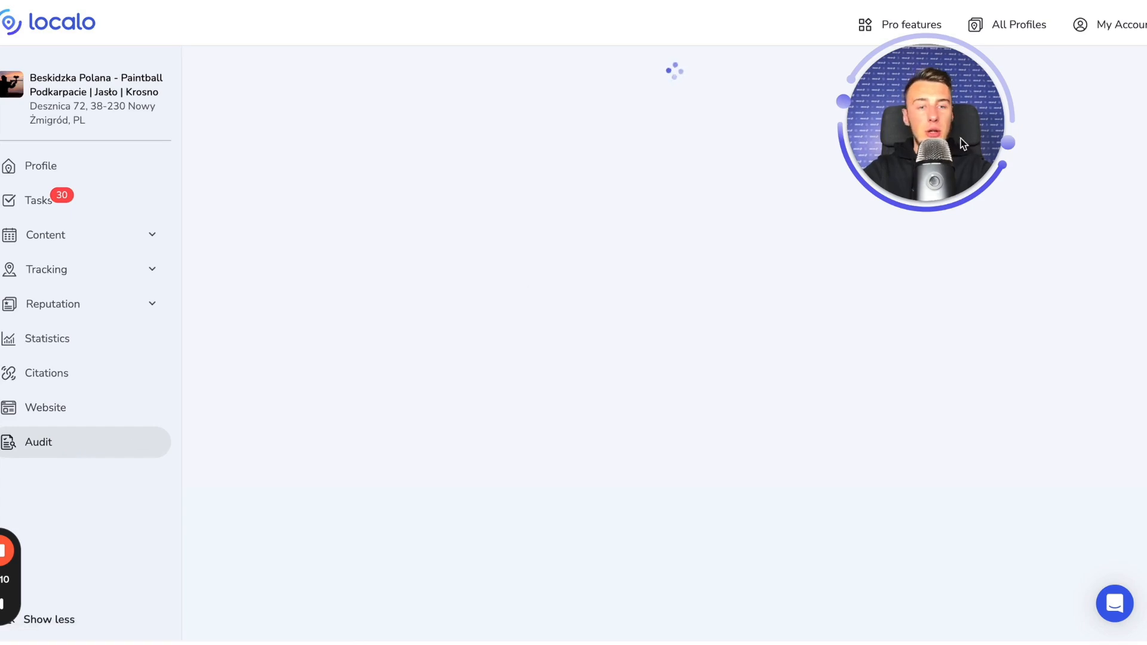
pyautogui.scroll(-2, 613, 237)
pyautogui.scroll(-6, 612, 235)
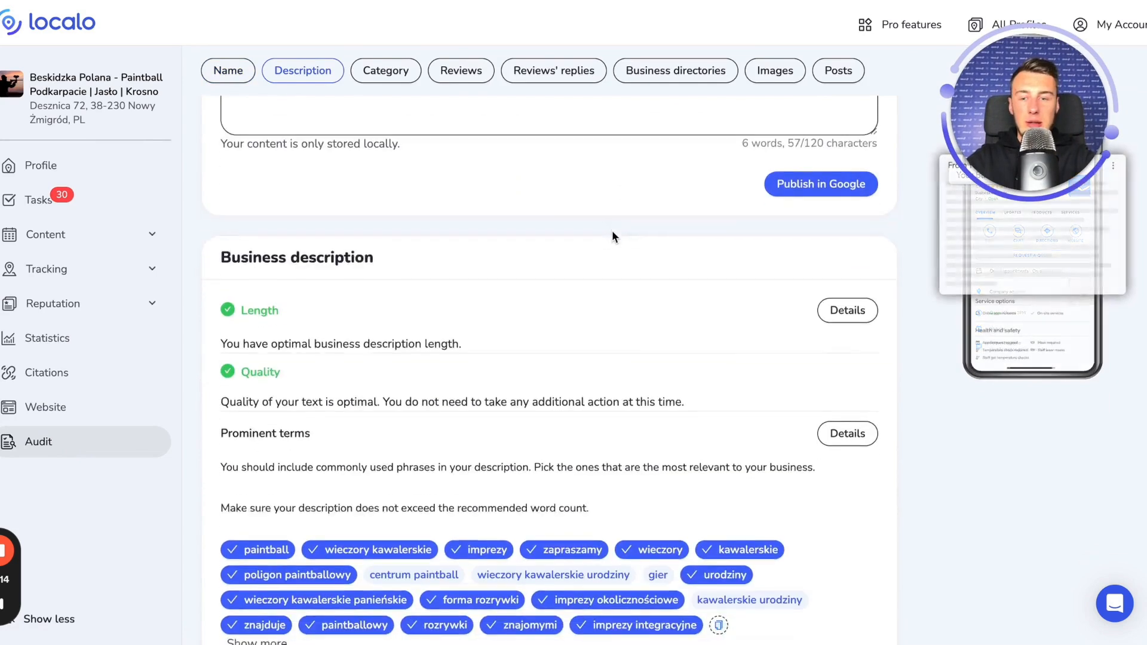
pyautogui.scroll(-2, 613, 233)
pyautogui.click(848, 185)
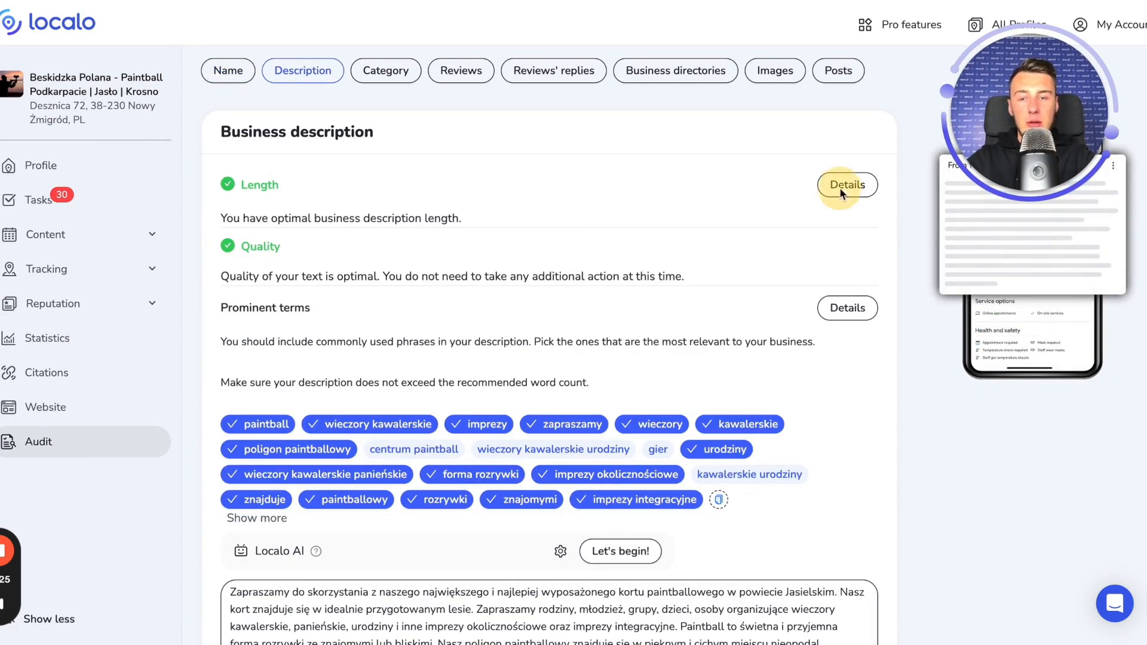
pyautogui.scroll(-1, 358, 209)
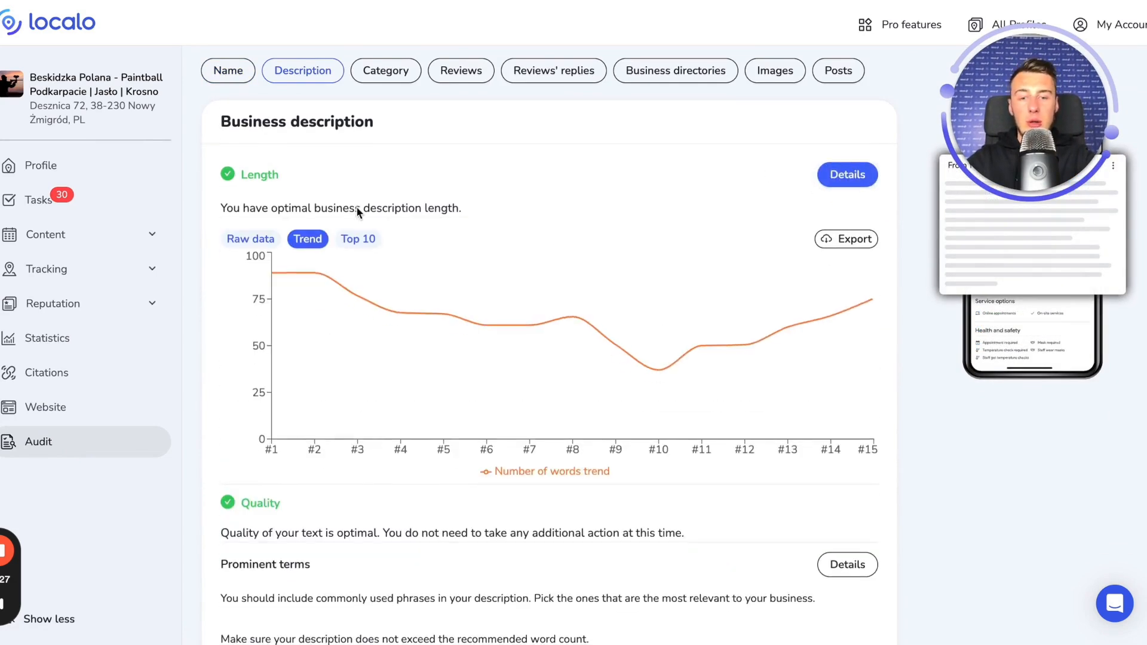
pyautogui.moveTo(330, 254)
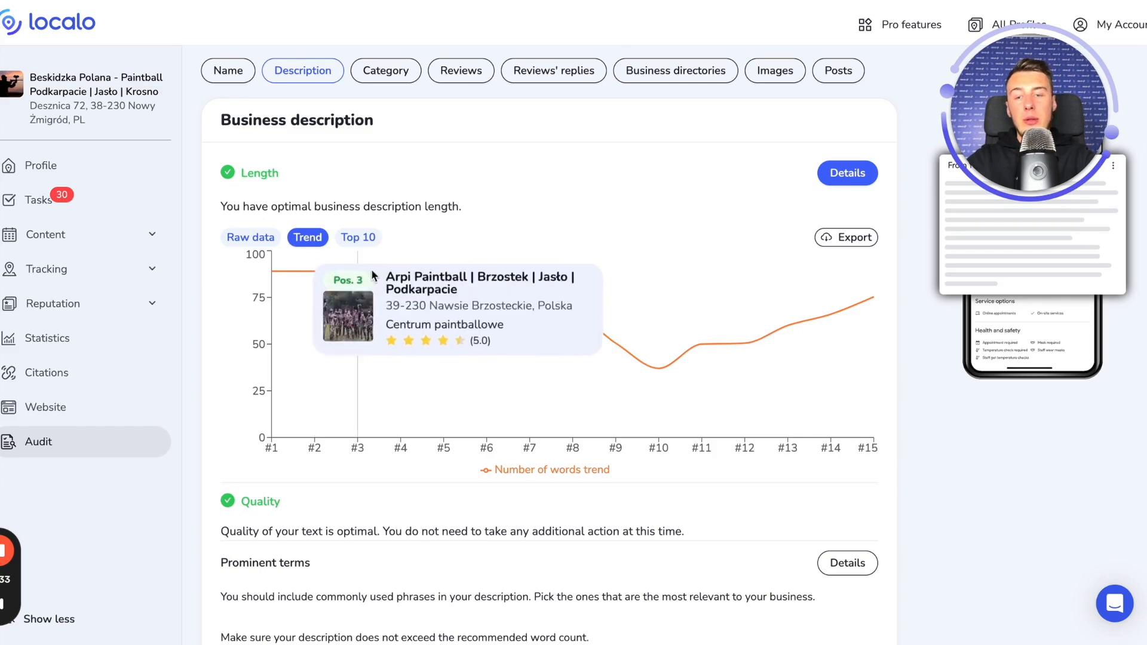
# Step: Review the audit's business category advice and show the reviews' count details with the chart limited to the Top 10
pyautogui.scroll(-2, 684, 278)
pyautogui.scroll(-15, 684, 273)
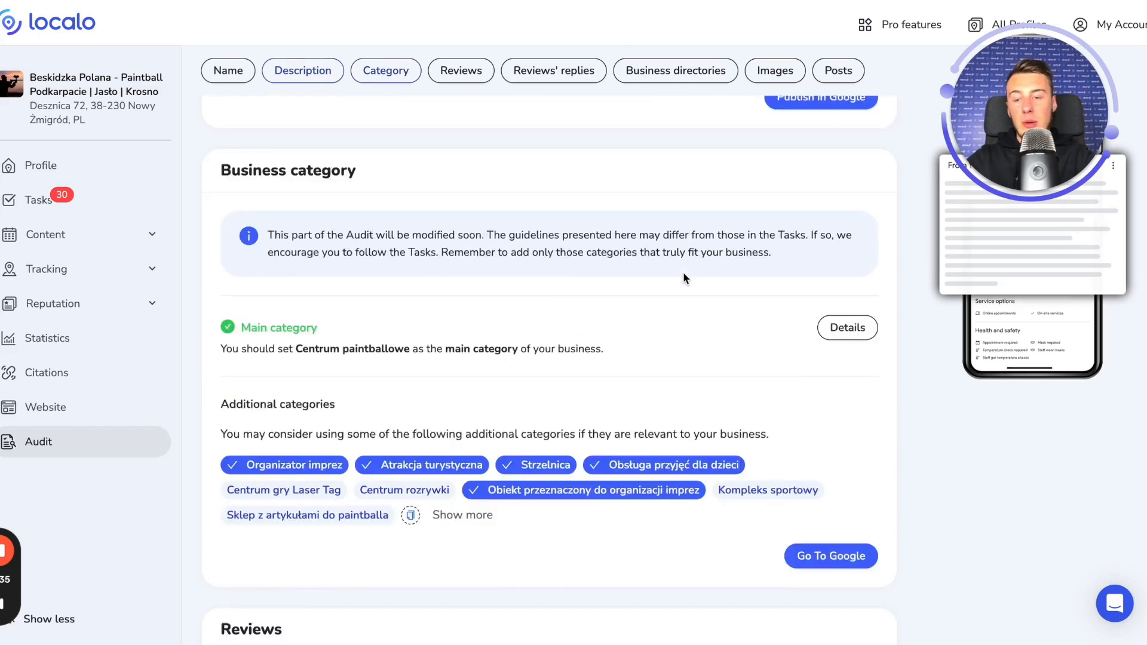
pyautogui.scroll(-3, 684, 278)
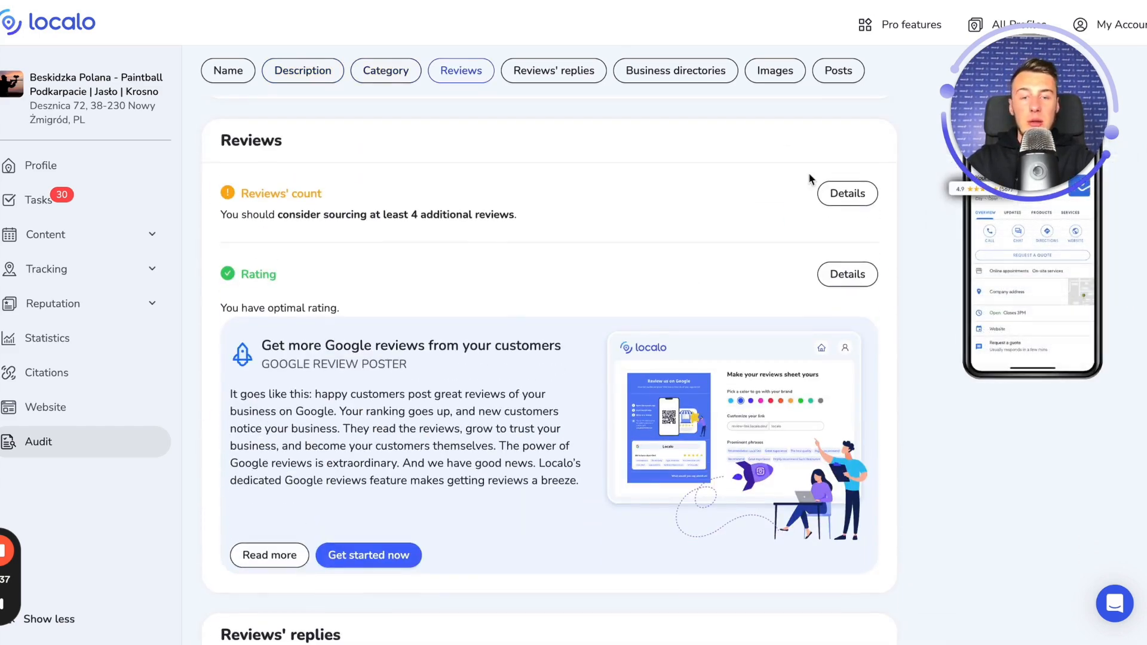
pyautogui.click(862, 195)
pyautogui.scroll(-1, 508, 174)
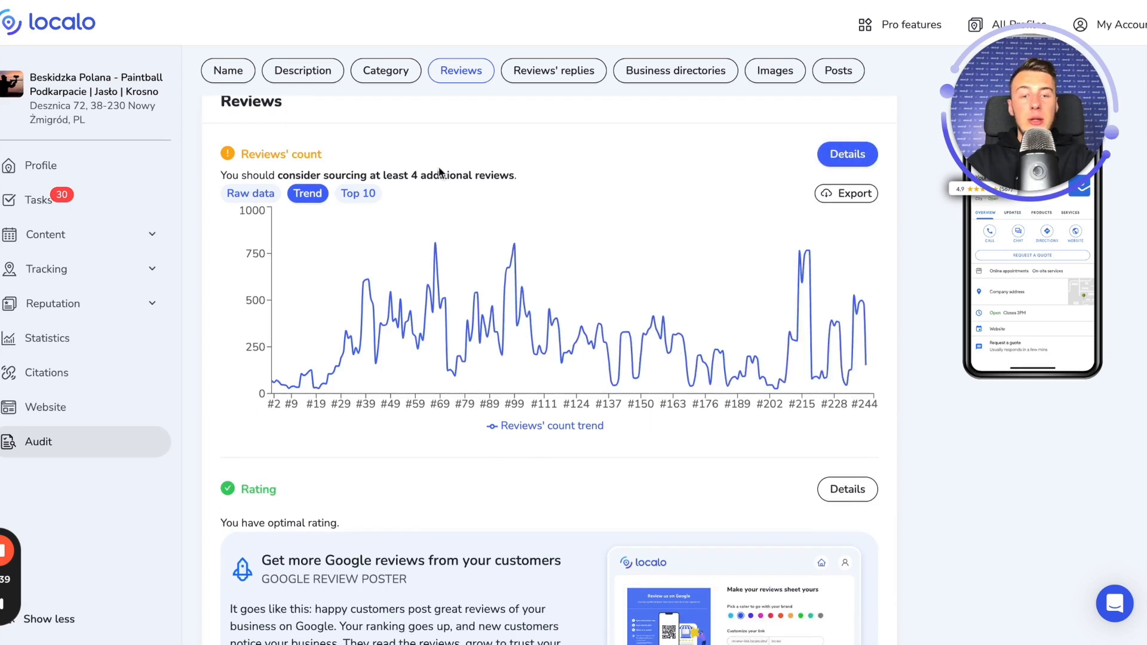
pyautogui.click(354, 198)
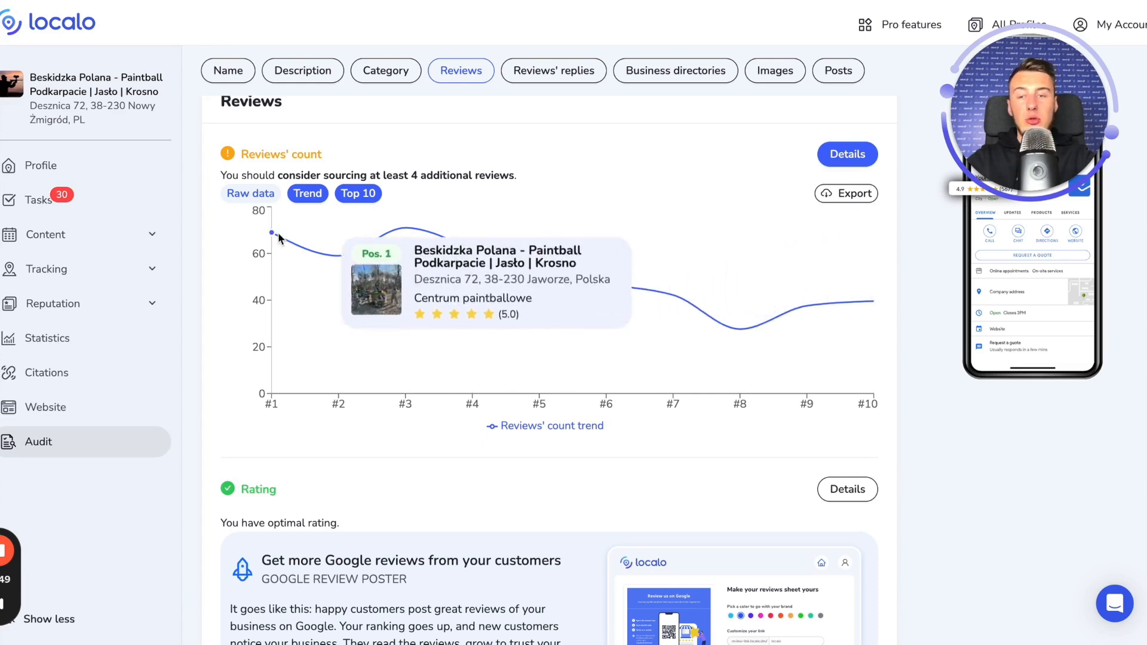
# Step: Look over the audit's reviews' replies and business directories sections, then return to the business name section
pyautogui.scroll(-10, 405, 253)
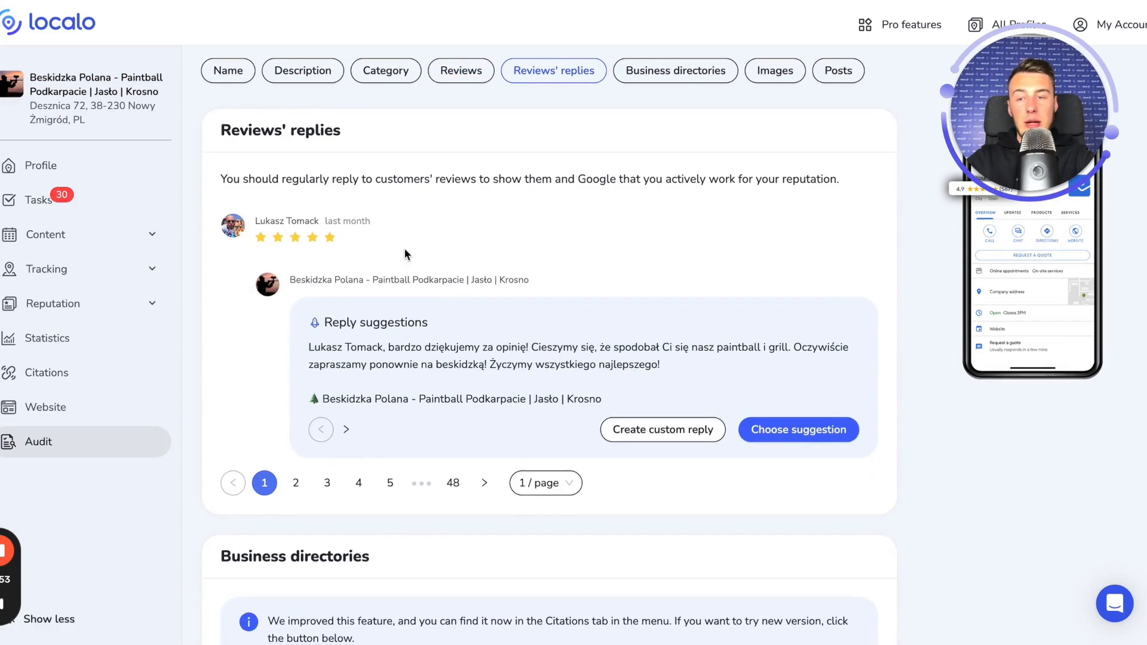
pyautogui.scroll(-5, 405, 254)
pyautogui.scroll(15, 404, 249)
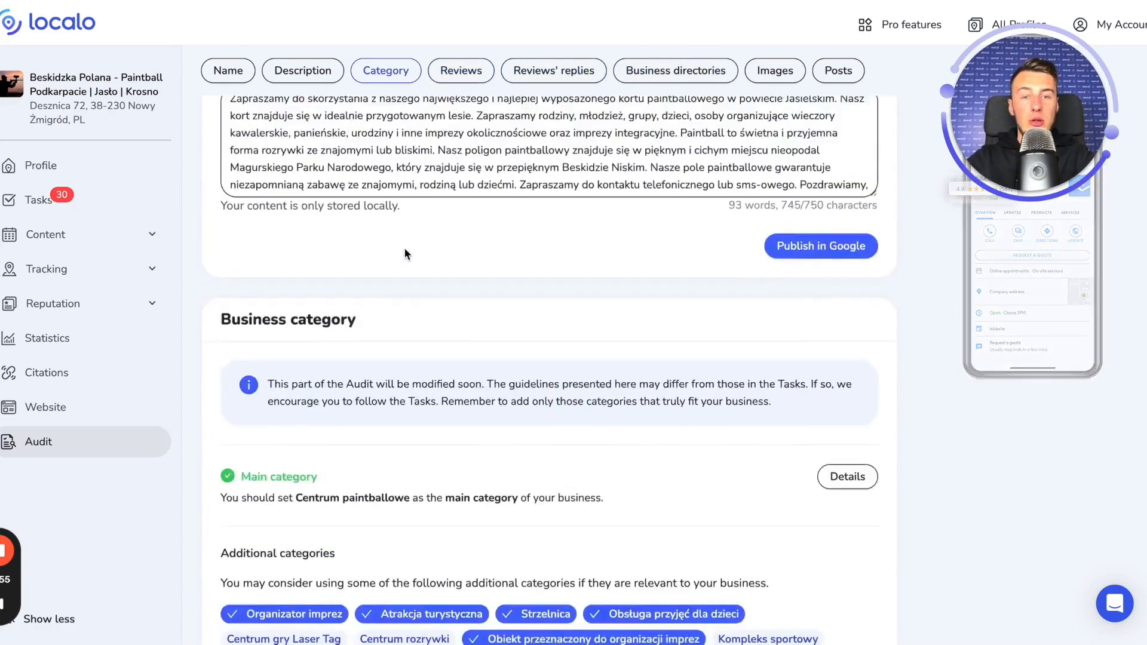
pyautogui.scroll(2, 404, 249)
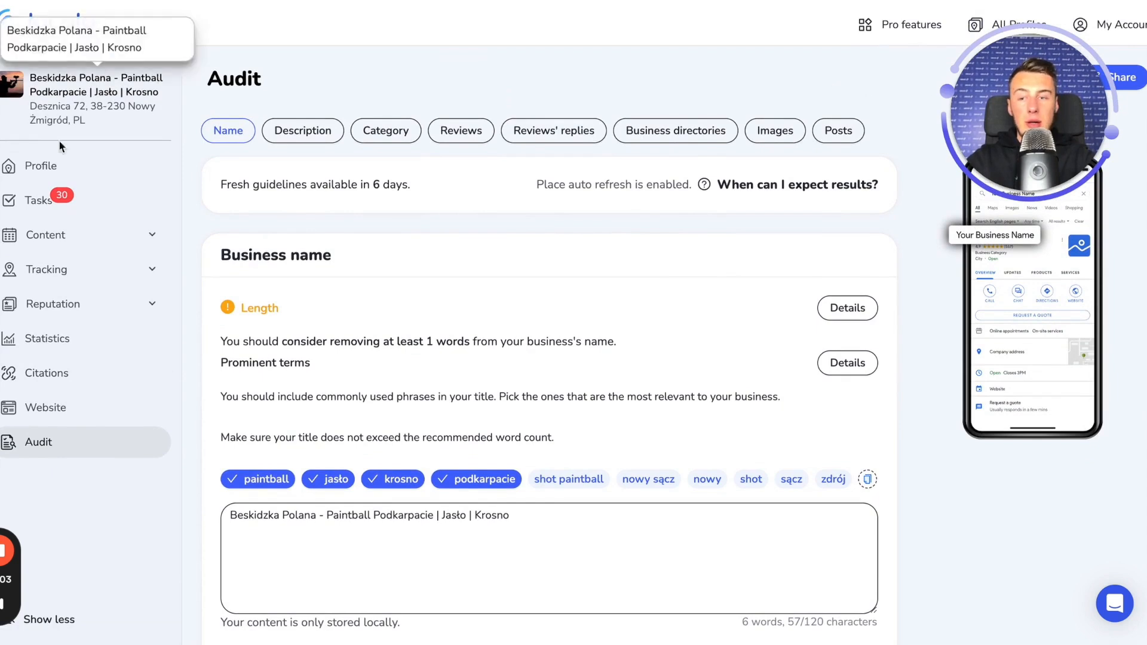
# Step: Show the paintball business's profile overview and look over its top keywords, tasks, reviews and competitors
pyautogui.click(46, 168)
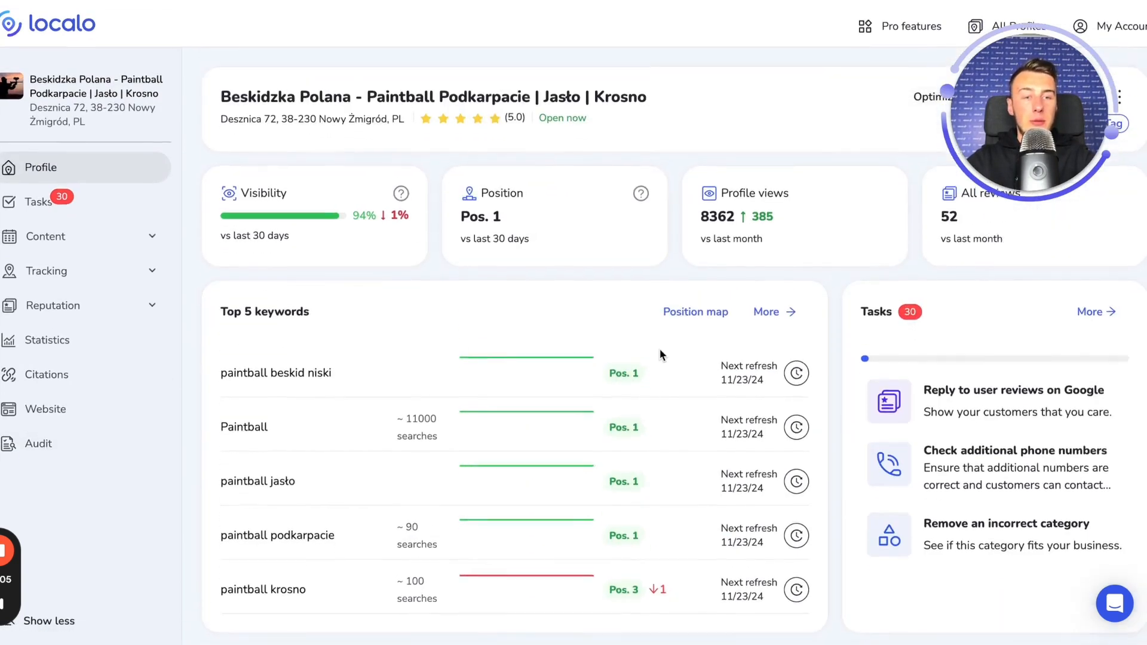
pyautogui.scroll(-1, 956, 466)
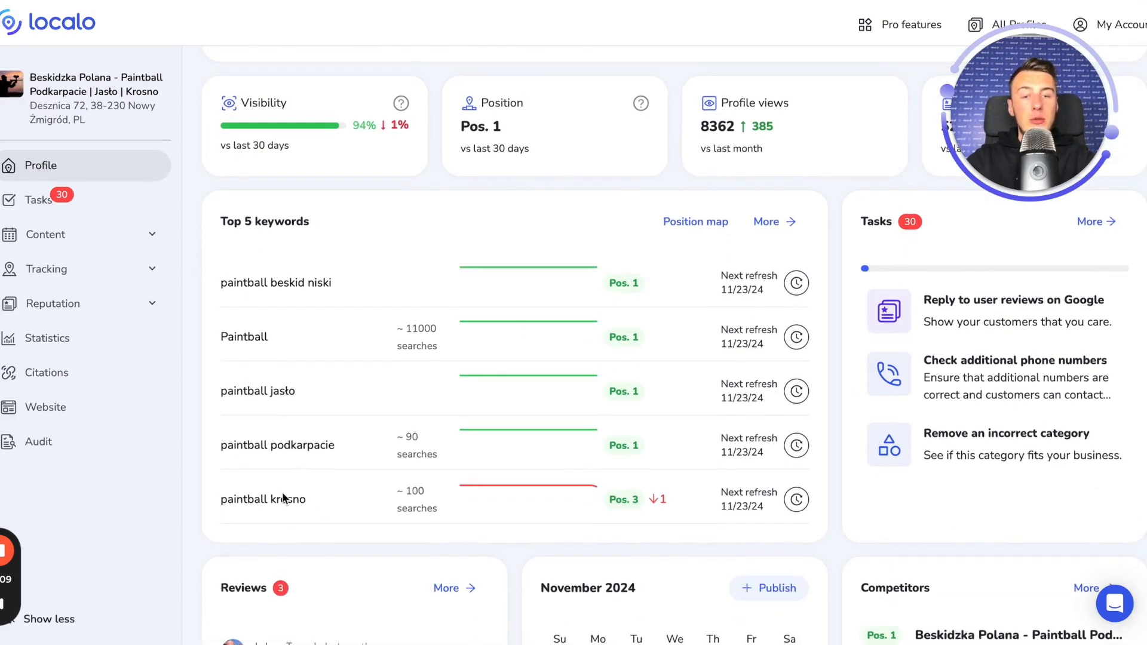
pyautogui.scroll(-2, 746, 371)
pyautogui.scroll(2, 508, 316)
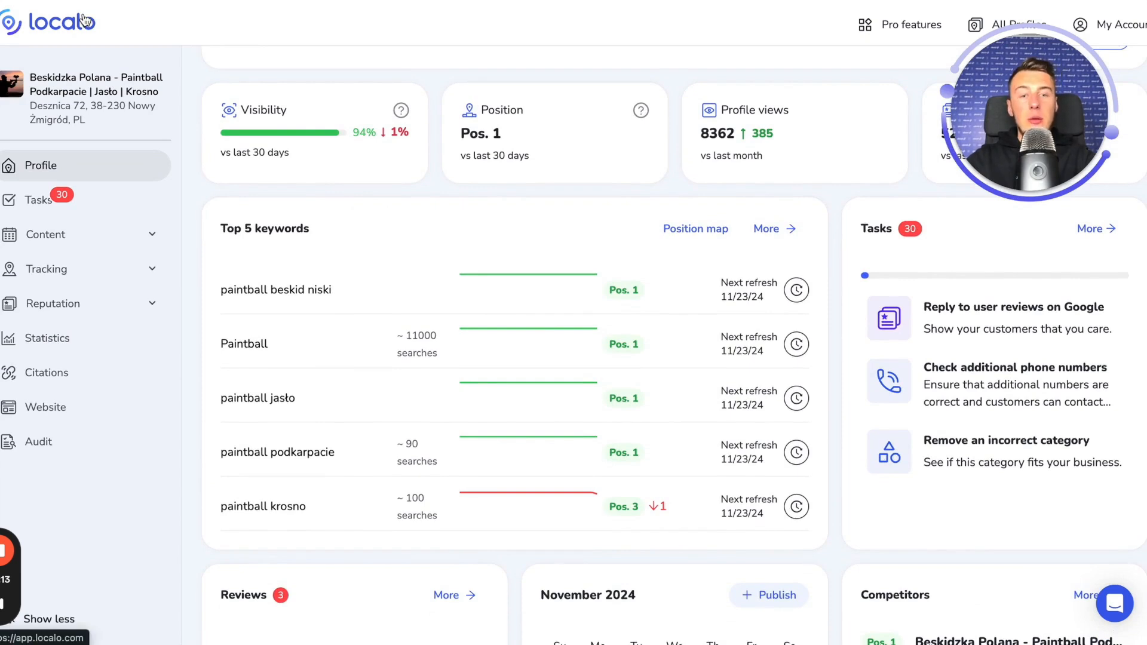
# Step: Show all business profiles and look through the usage limits and the active profiles' positions, visibility, tasks and reviews
pyautogui.click(84, 19)
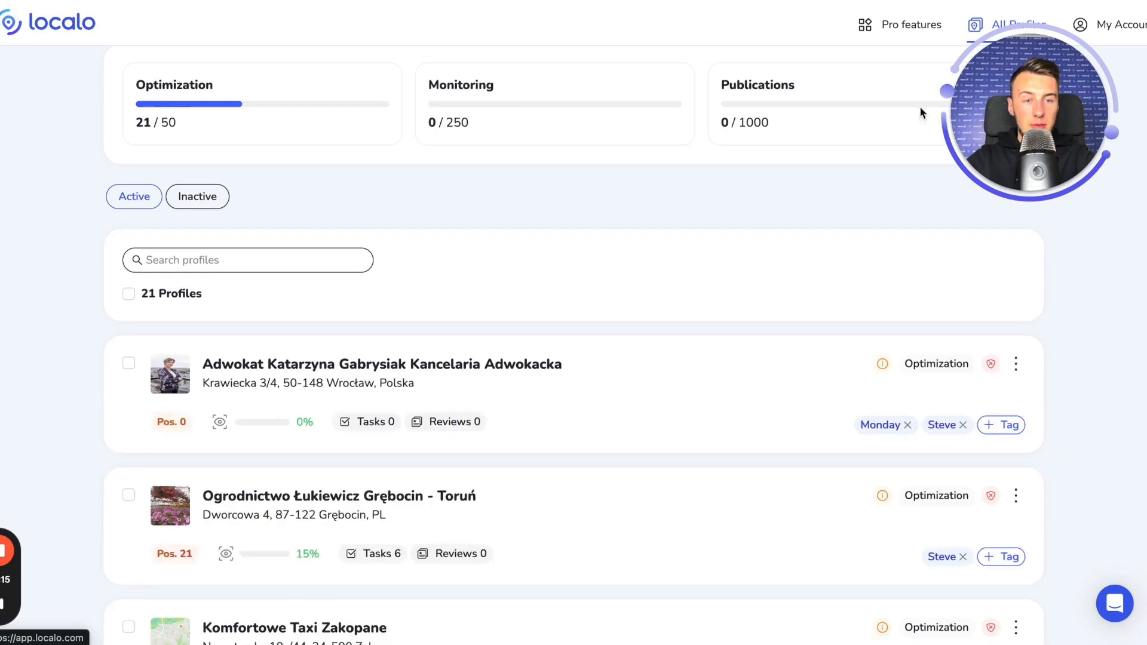
pyautogui.scroll(-2, 766, 189)
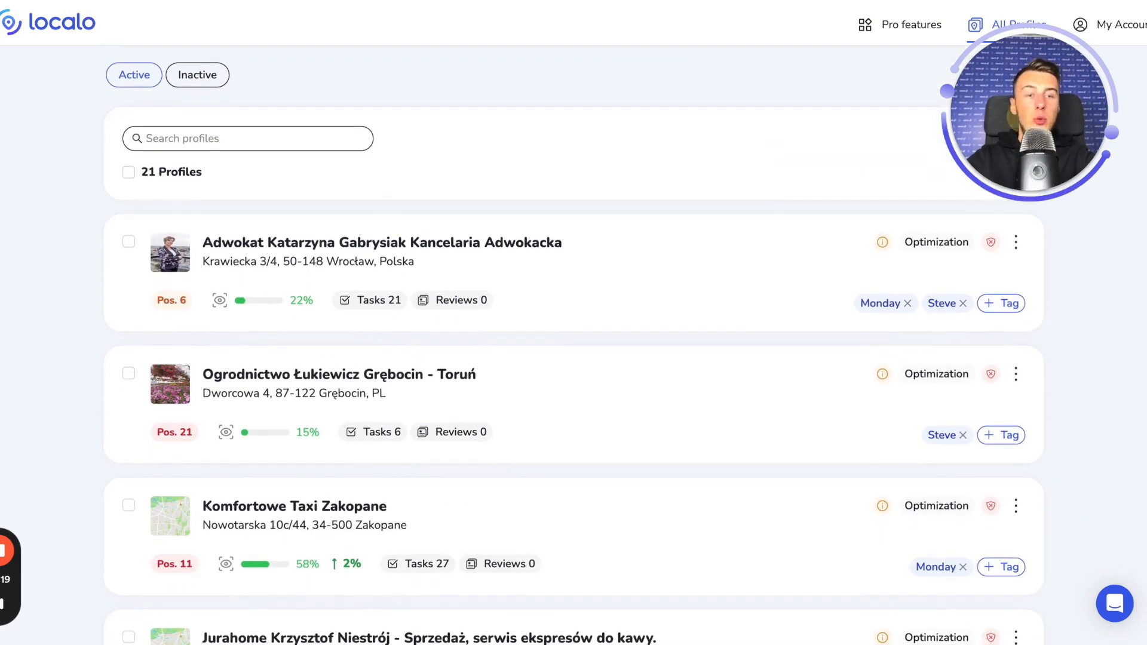
pyautogui.scroll(-5, 1119, 307)
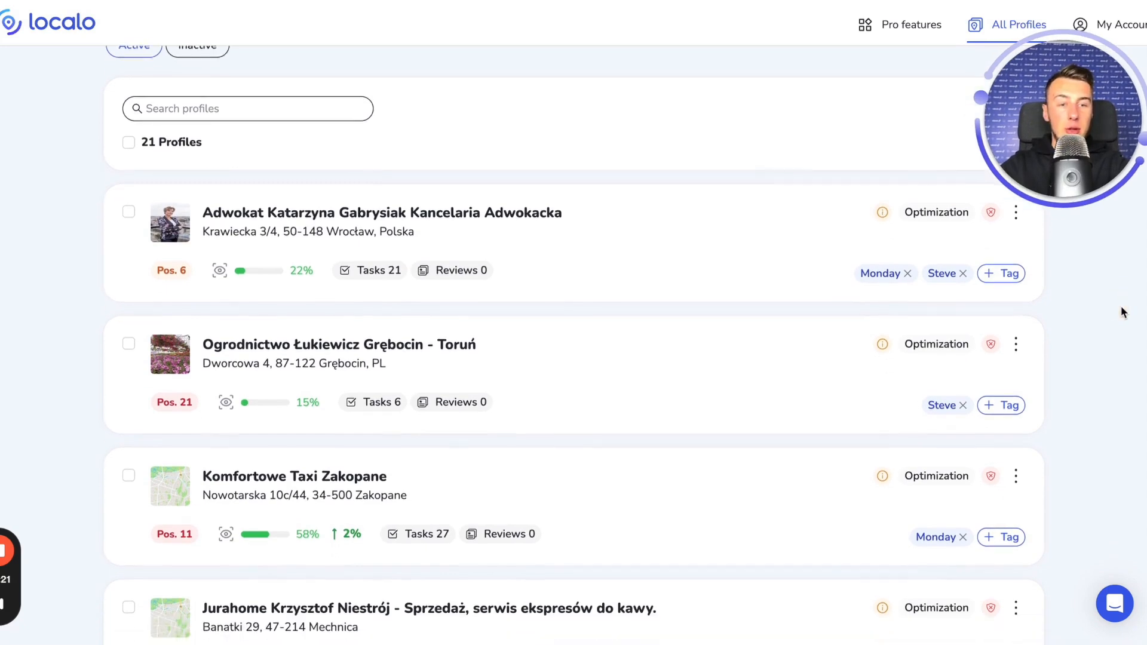
pyautogui.scroll(10, 880, 444)
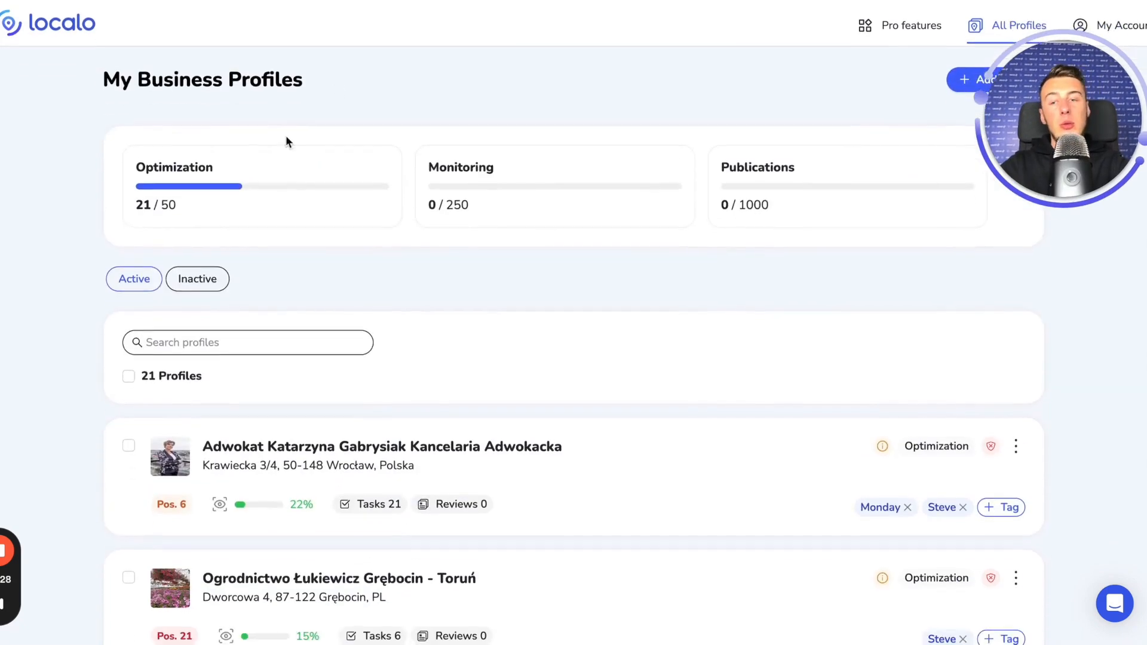
pyautogui.scroll(-8, 486, 223)
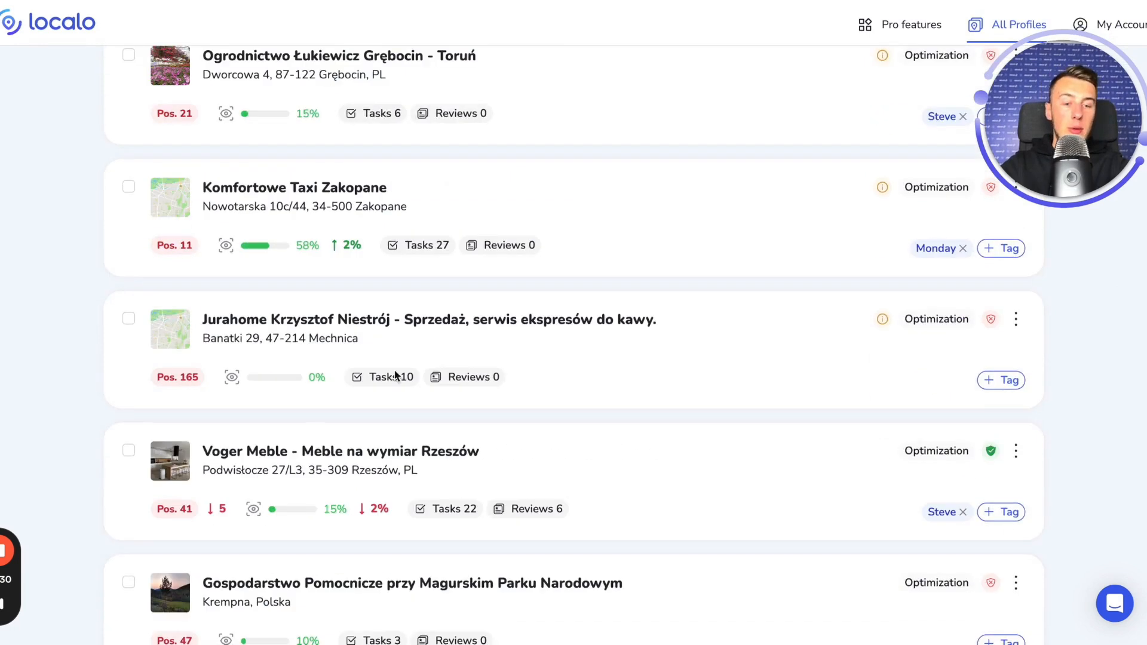
pyautogui.scroll(1, 663, 401)
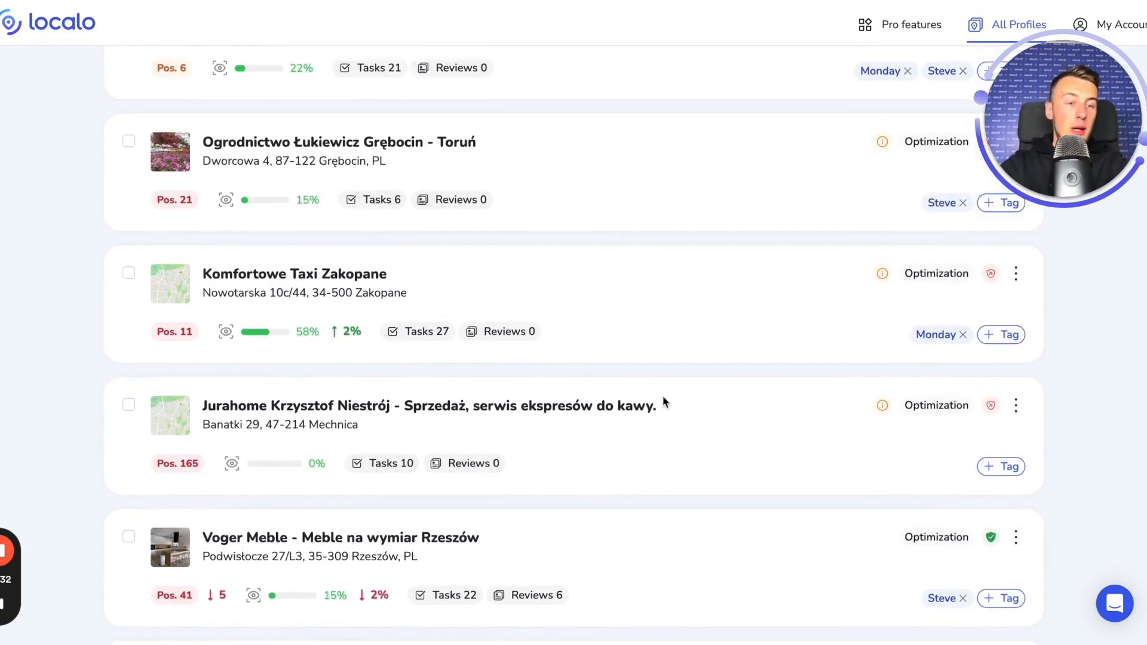
# Step: View the business protection information for Komfortowe Taxi Zakopane and look at the tags on the first profiles in the list
pyautogui.moveTo(993, 276)
pyautogui.scroll(1, 994, 276)
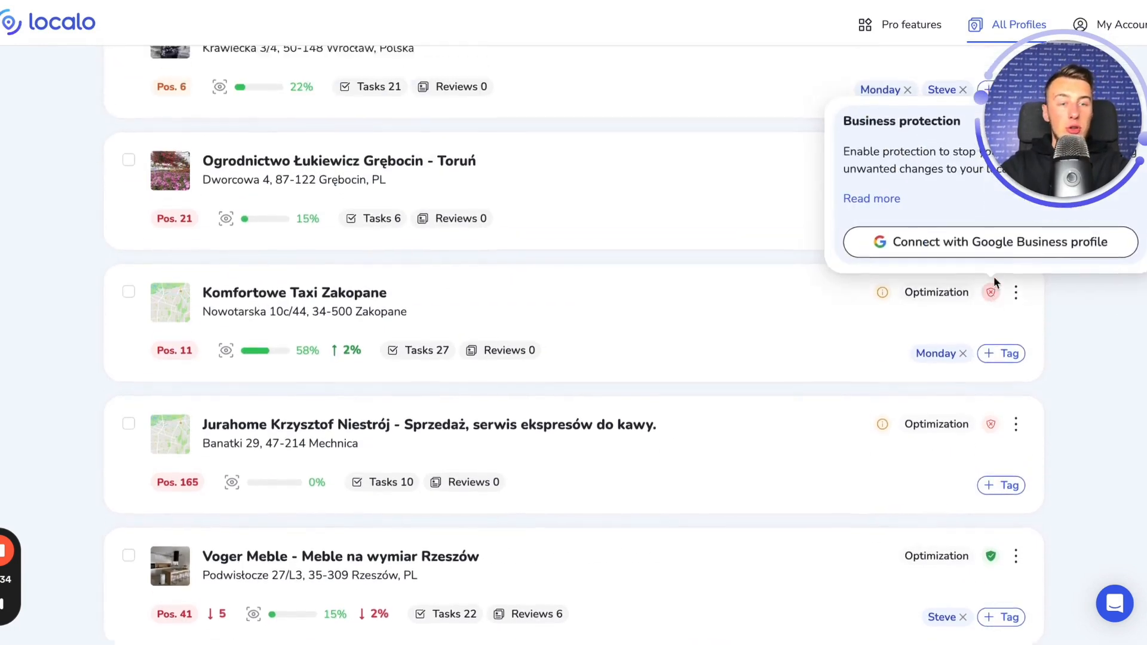
pyautogui.scroll(1, 1081, 376)
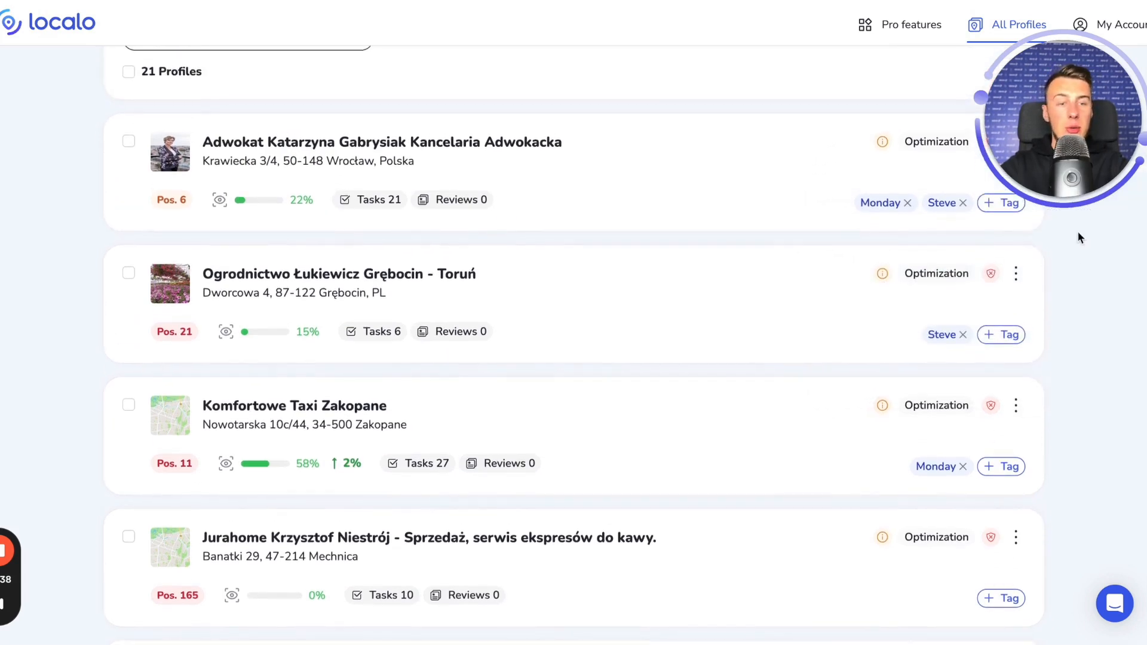
pyautogui.scroll(1, 1078, 237)
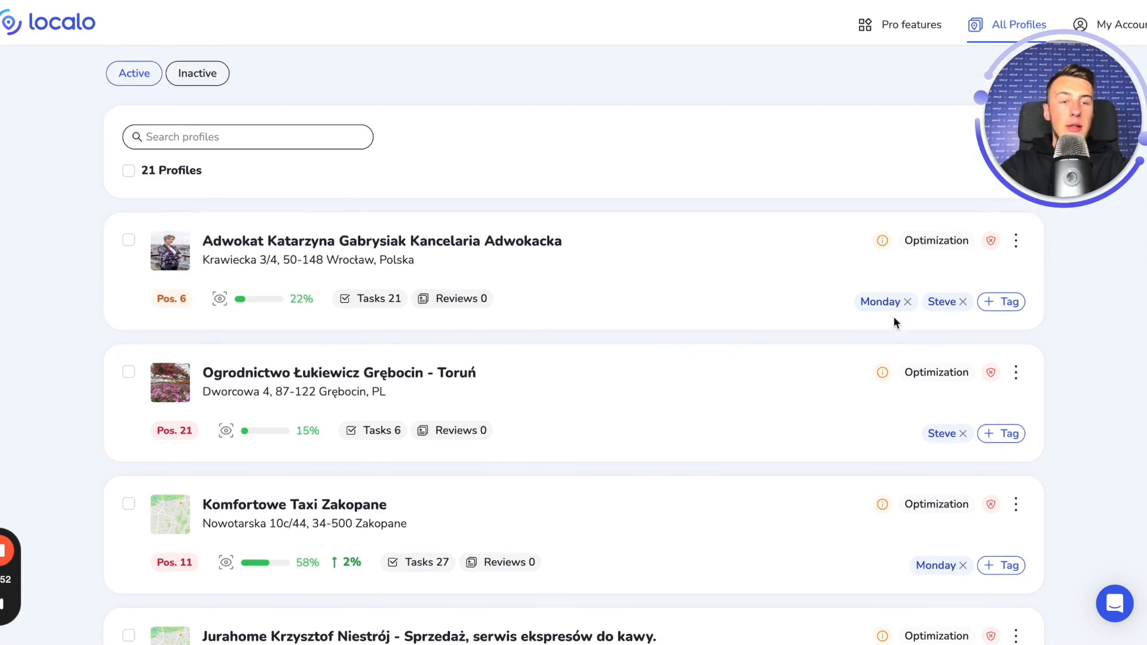
# Step: Examine the list of active business profiles, comparing their positions, visibility changes and tags, and the plan's optimization, monitoring and publications limits
pyautogui.scroll(-15, 743, 339)
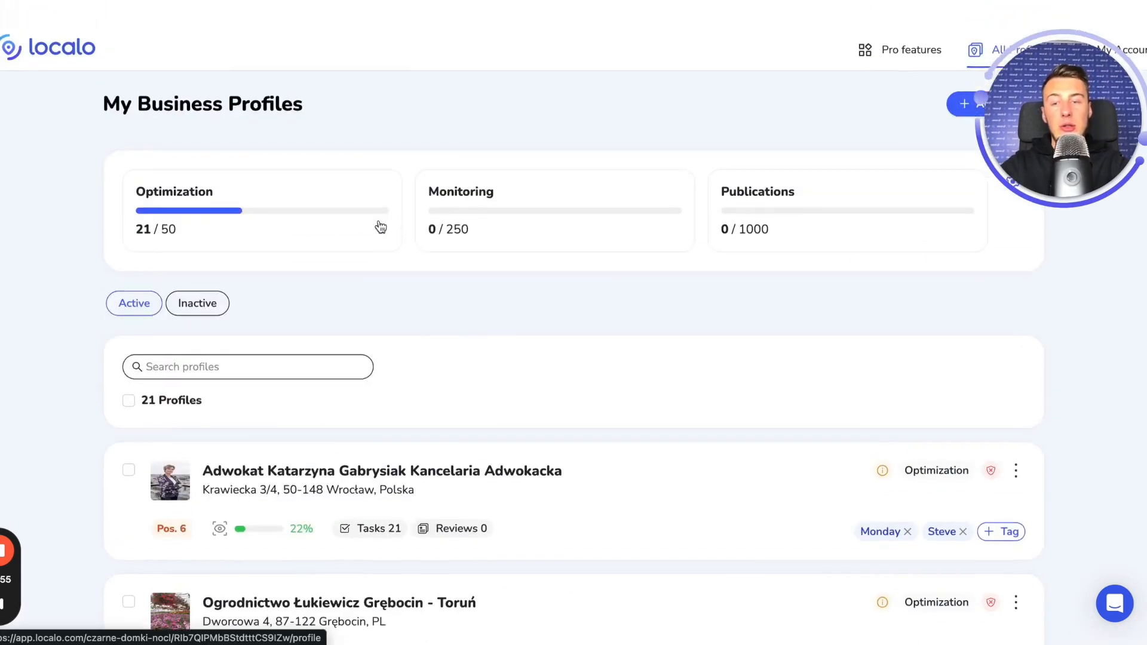
pyautogui.scroll(-3, 832, 325)
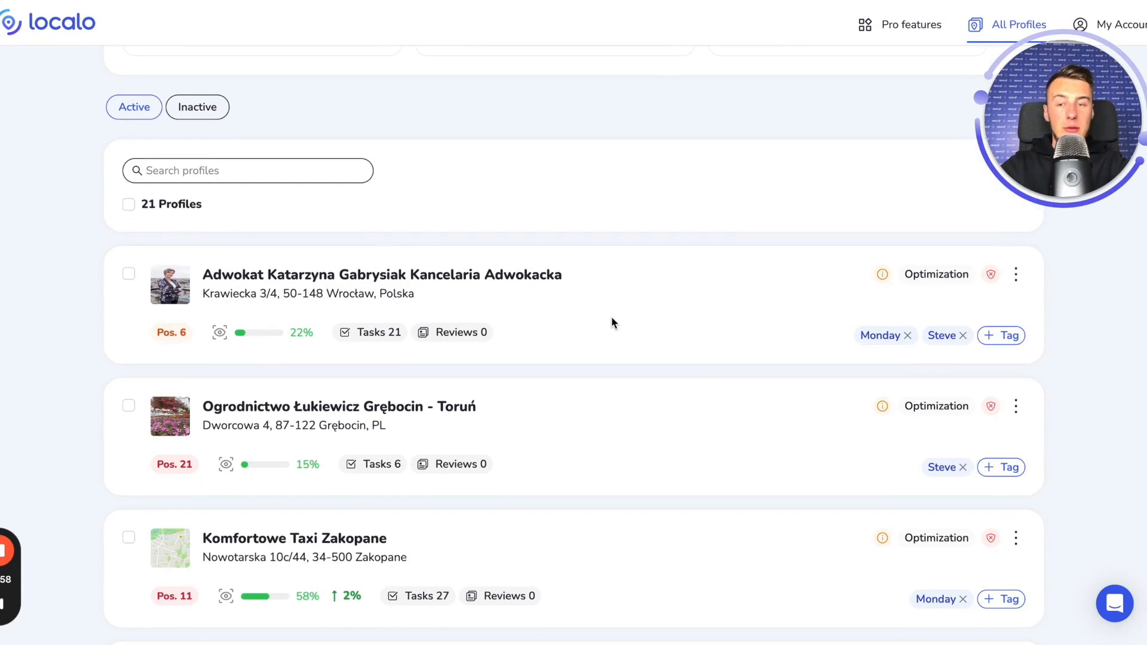
pyautogui.scroll(-1, 611, 323)
pyautogui.scroll(-1, 466, 225)
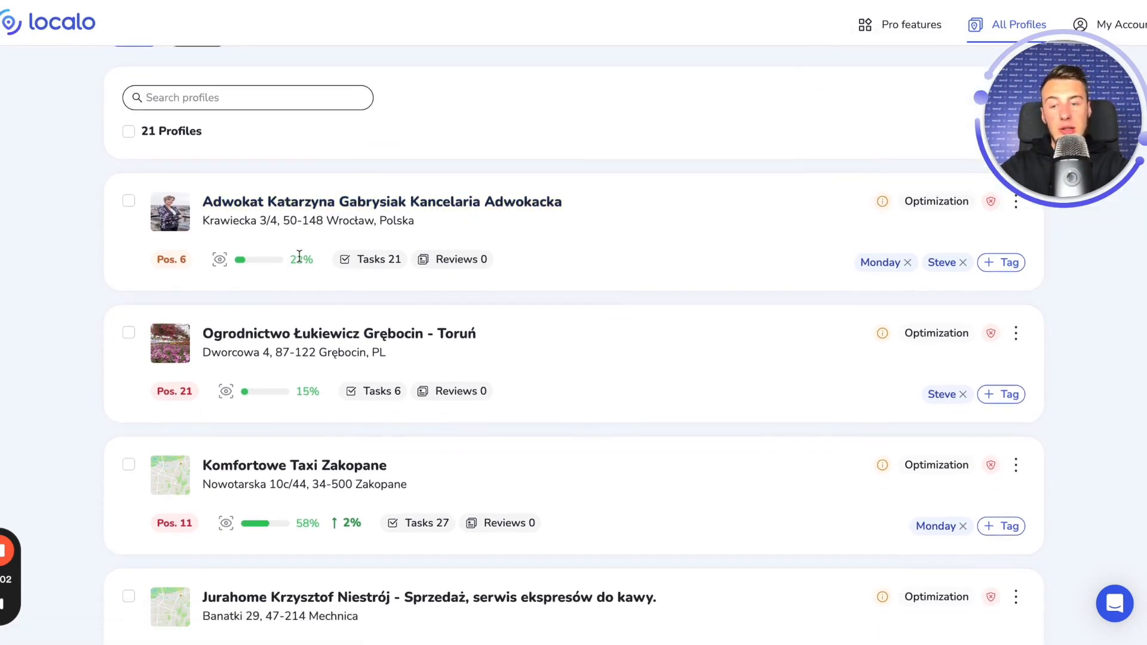
pyautogui.scroll(-10, 180, 262)
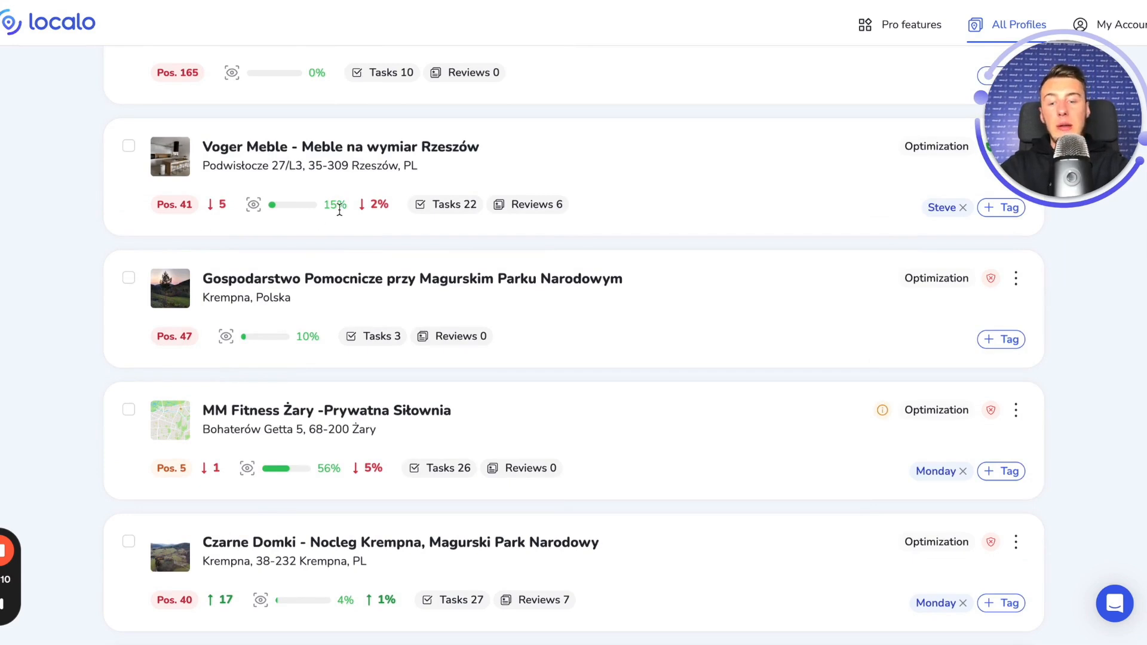
pyautogui.scroll(1, 339, 210)
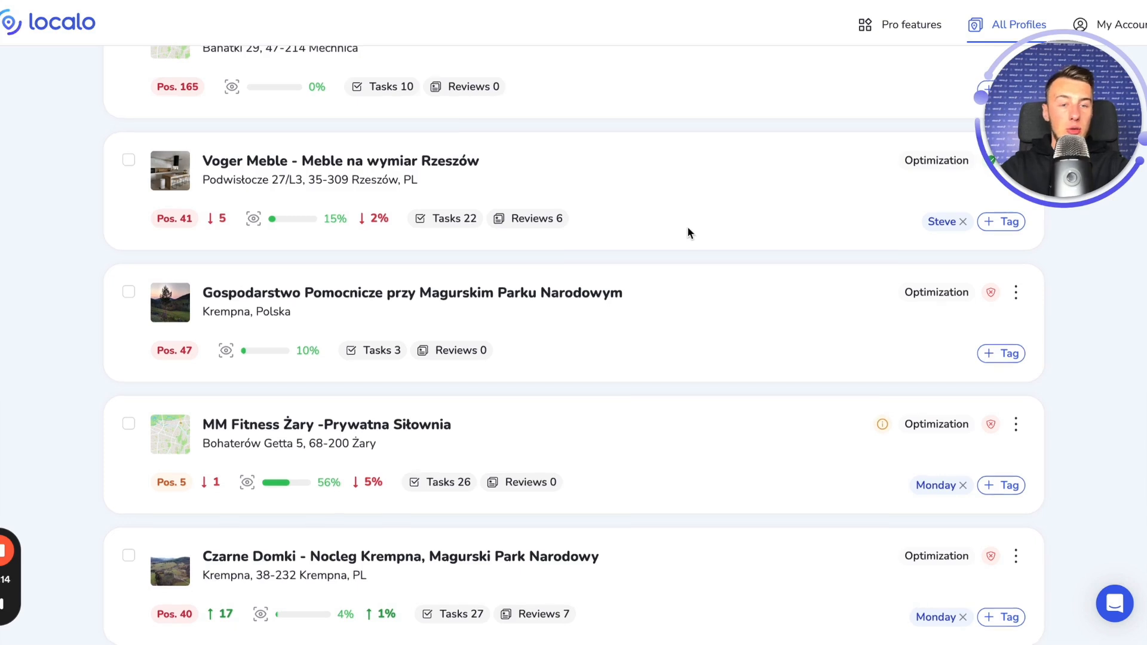
pyautogui.scroll(2, 688, 232)
pyautogui.scroll(3, 688, 232)
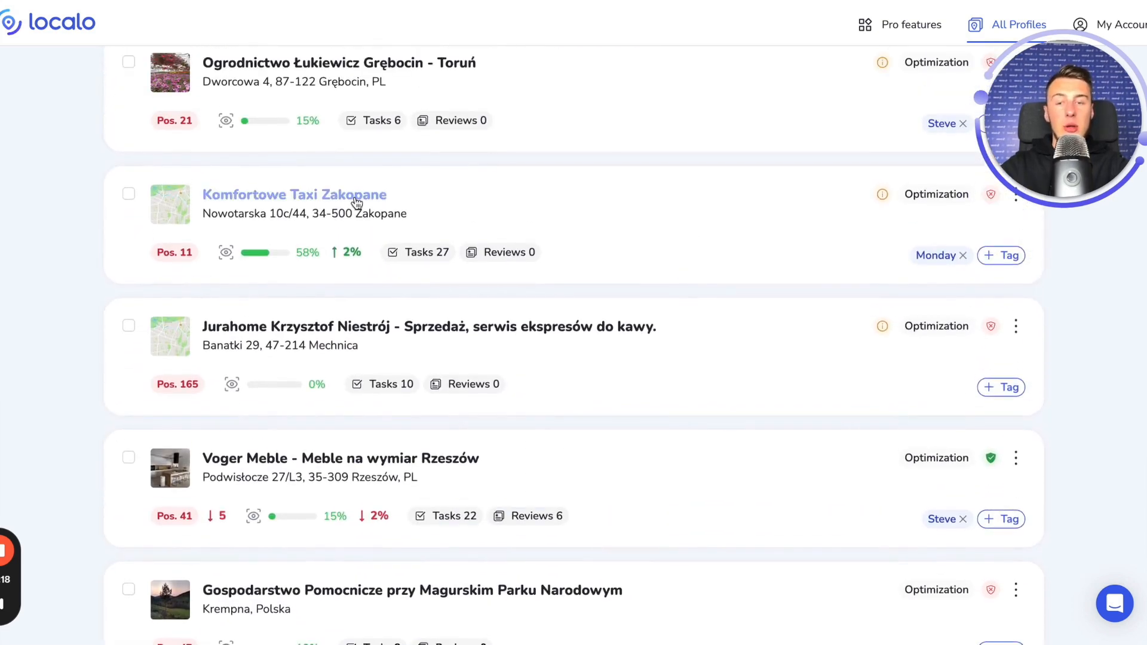
pyautogui.scroll(9, 694, 229)
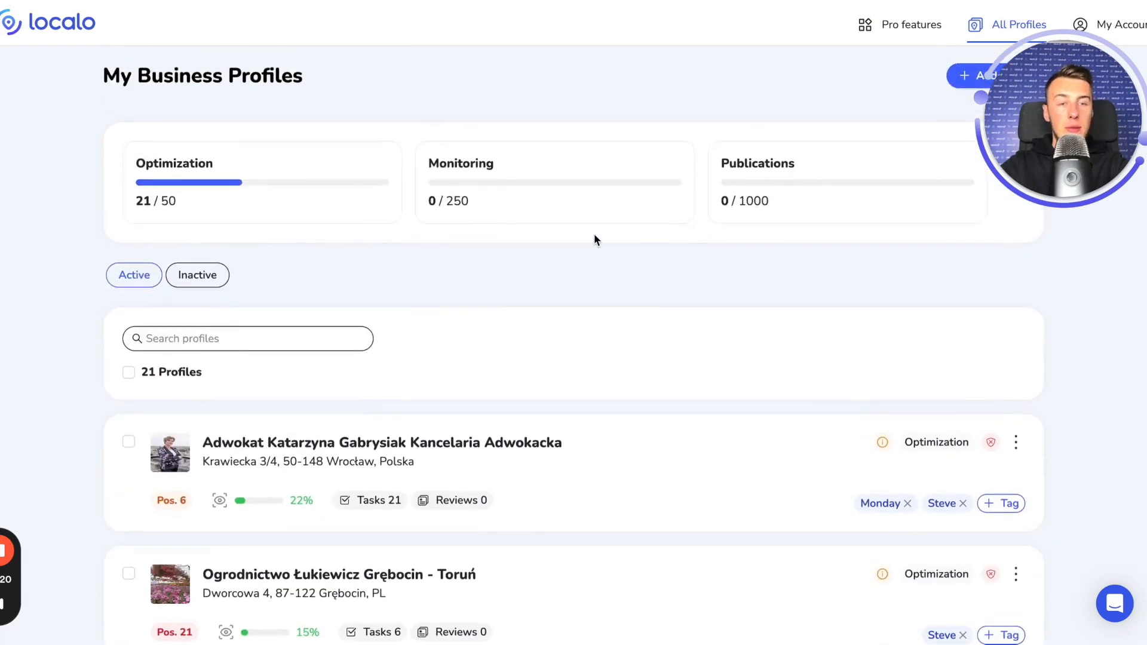
pyautogui.scroll(-1, 594, 240)
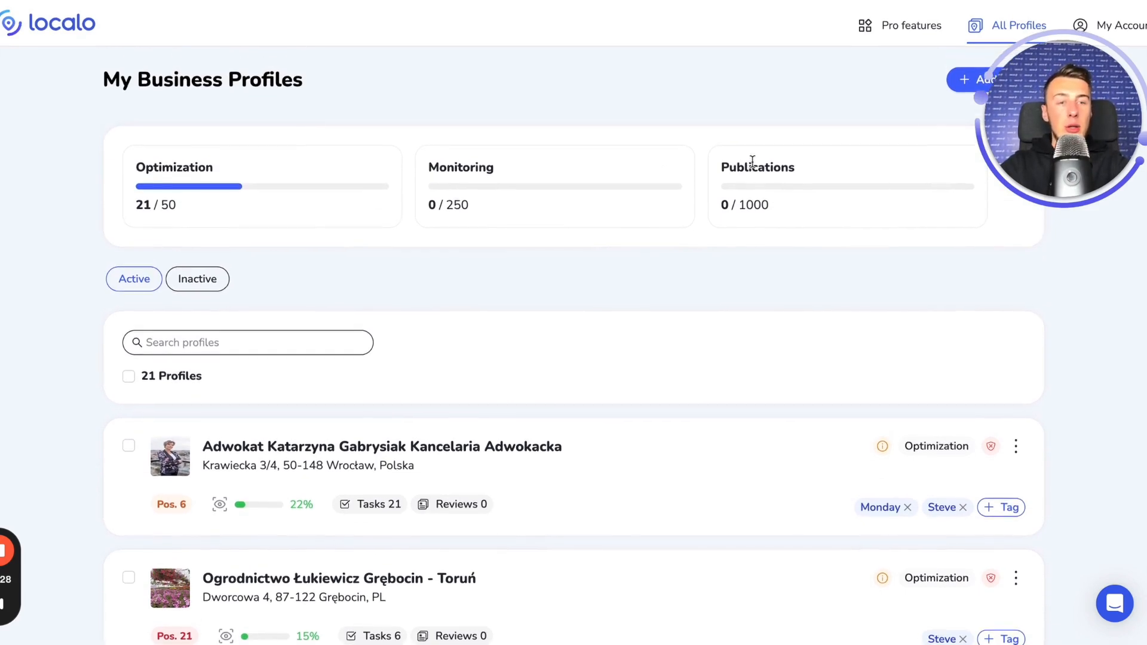
pyautogui.scroll(-1, 753, 161)
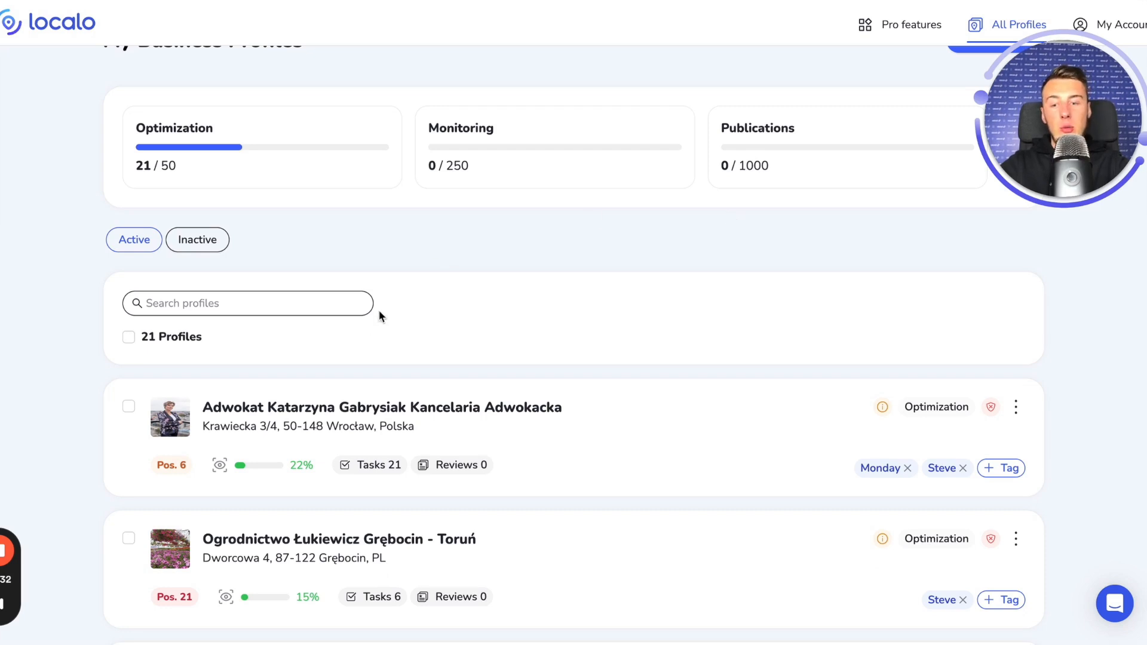
# Step: Search the business profiles for "dent" and open the Park 56 Dental profile overview
pyautogui.scroll(-1, 378, 309)
pyautogui.click(278, 273)
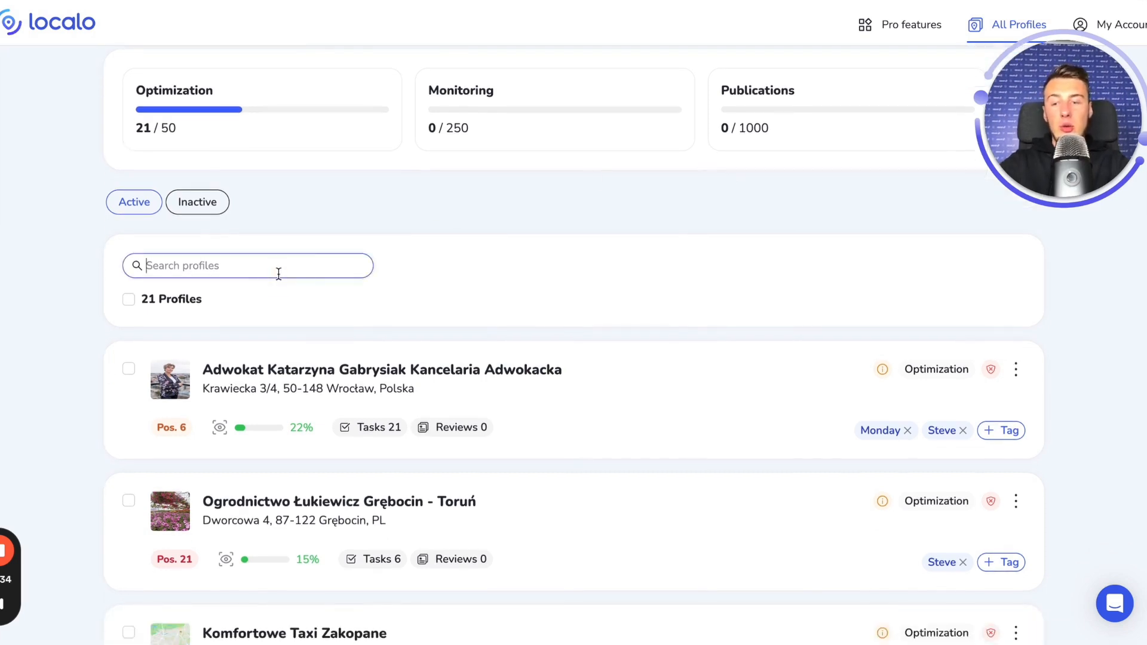
pyautogui.write('dent')
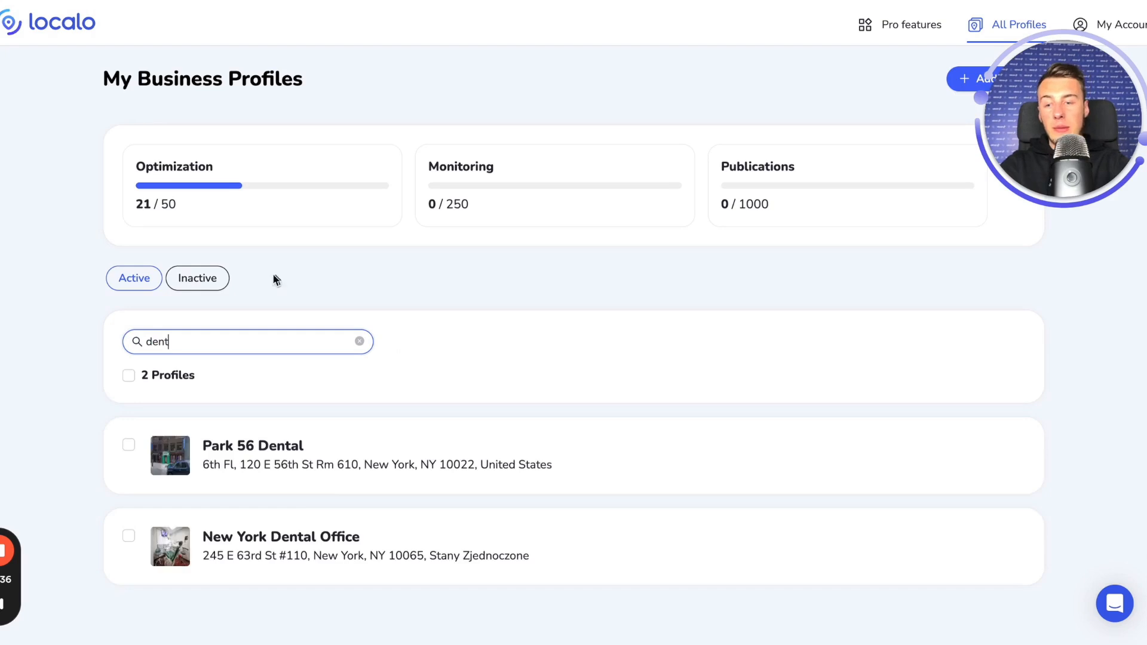
pyautogui.click(233, 446)
pyautogui.scroll(-3, 825, 332)
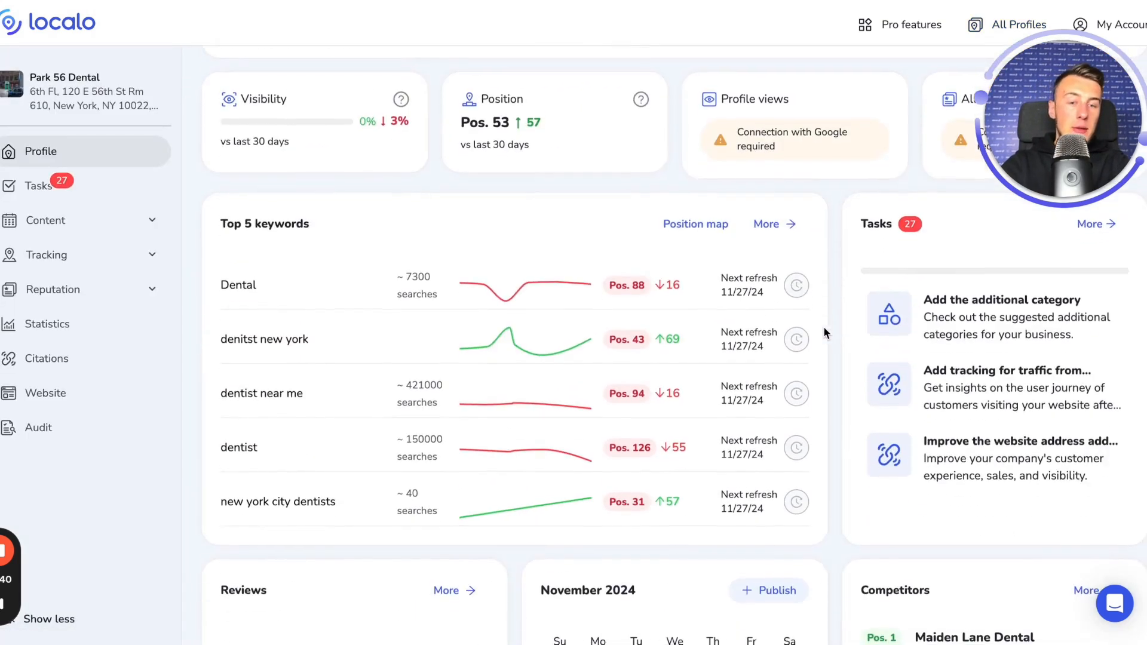
# Step: Look over the Park 56 Dental keyword list and the advanced grid settings for adding a keyword, and return to the profile
pyautogui.click(767, 222)
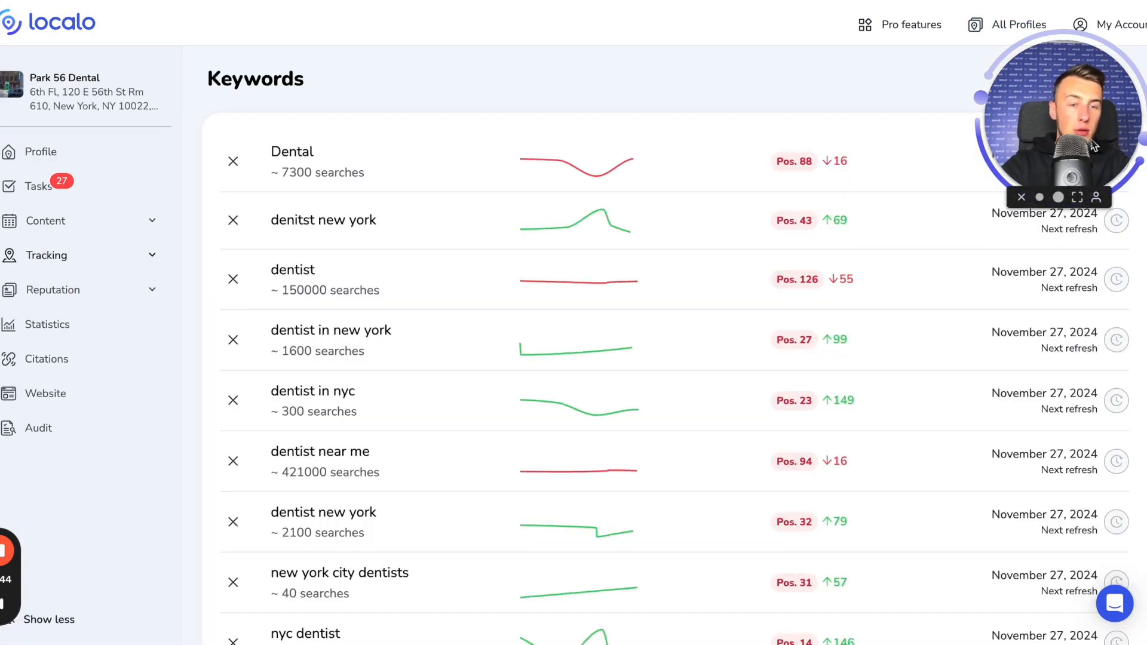
pyautogui.scroll(-2, 830, 237)
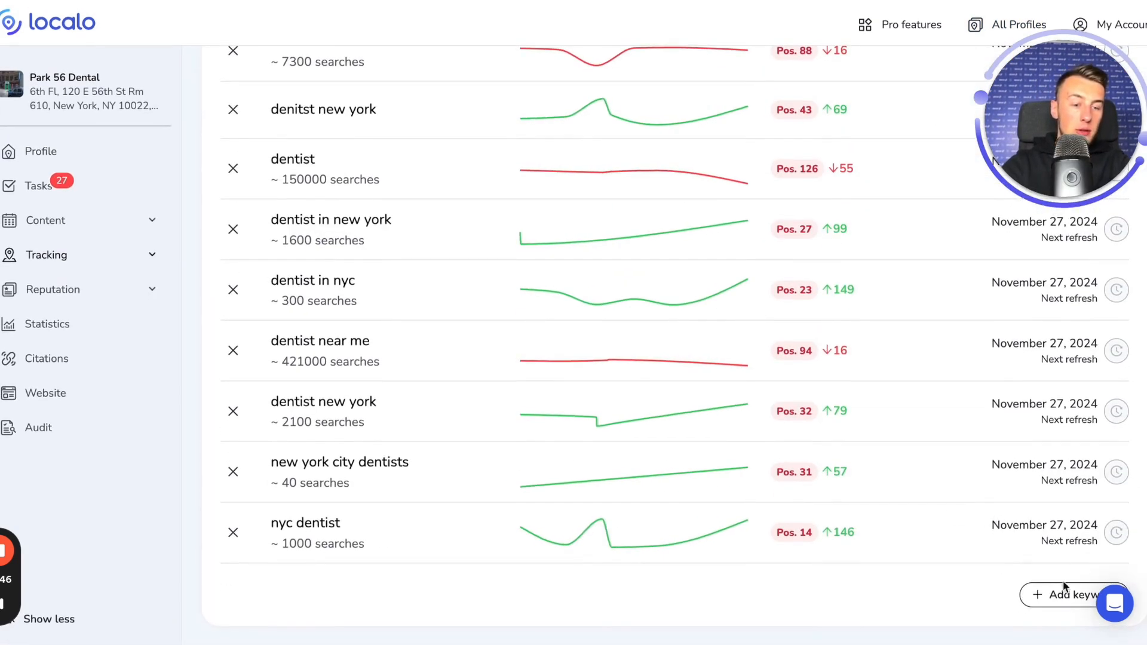
pyautogui.click(1045, 596)
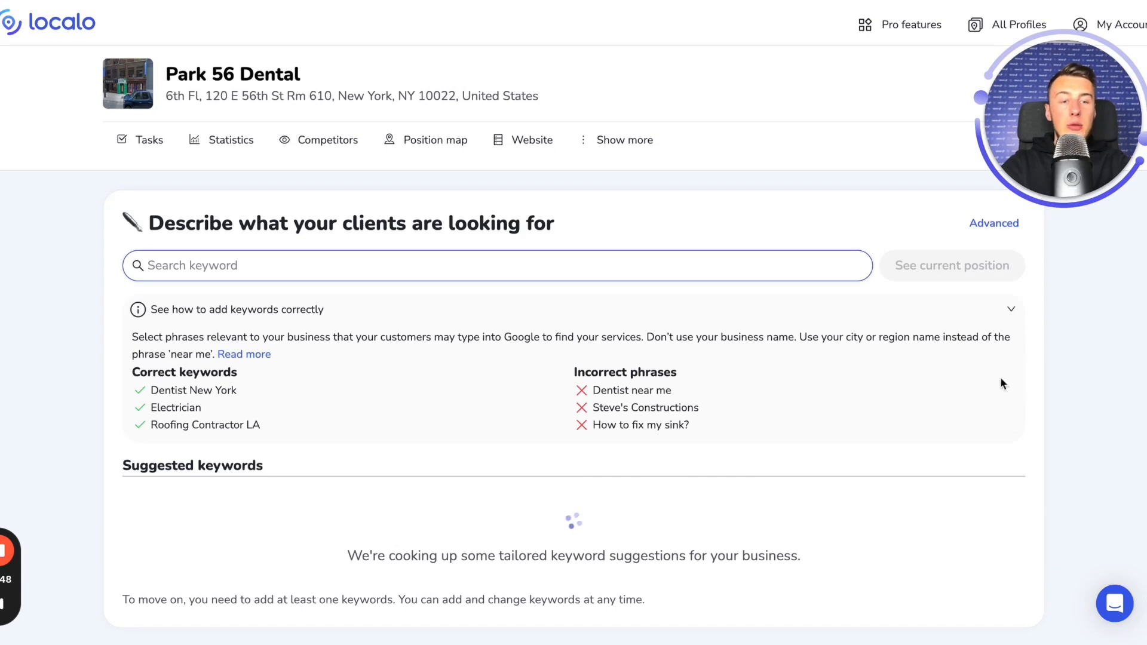
pyautogui.click(983, 225)
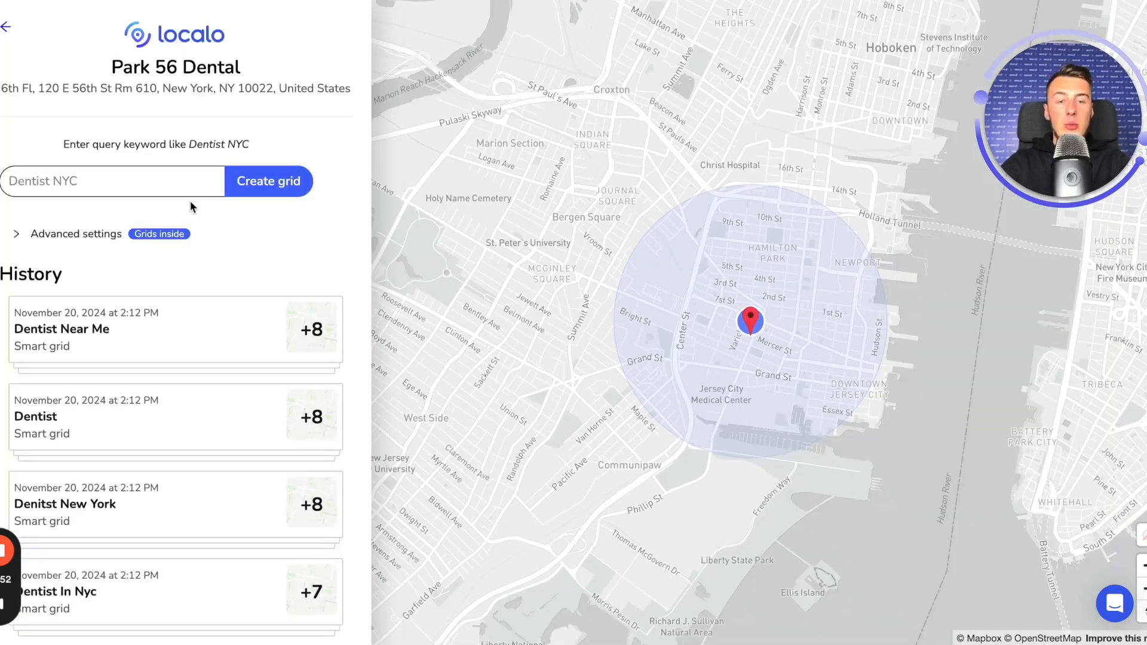
pyautogui.click(52, 234)
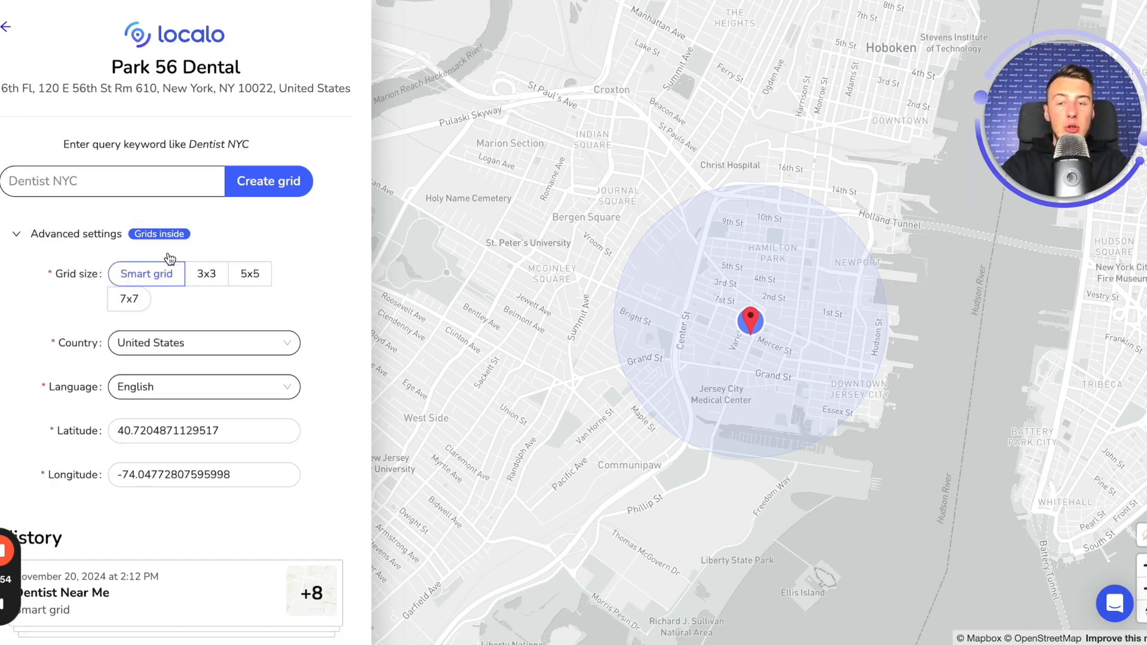
pyautogui.moveTo(734, 197)
pyautogui.mouseDown()
pyautogui.moveTo(811, 315)
pyautogui.moveTo(615, 359)
pyautogui.moveTo(550, 172)
pyautogui.moveTo(657, 95)
pyautogui.moveTo(853, 187)
pyautogui.moveTo(687, 192)
pyautogui.moveTo(723, 195)
pyautogui.mouseUp()
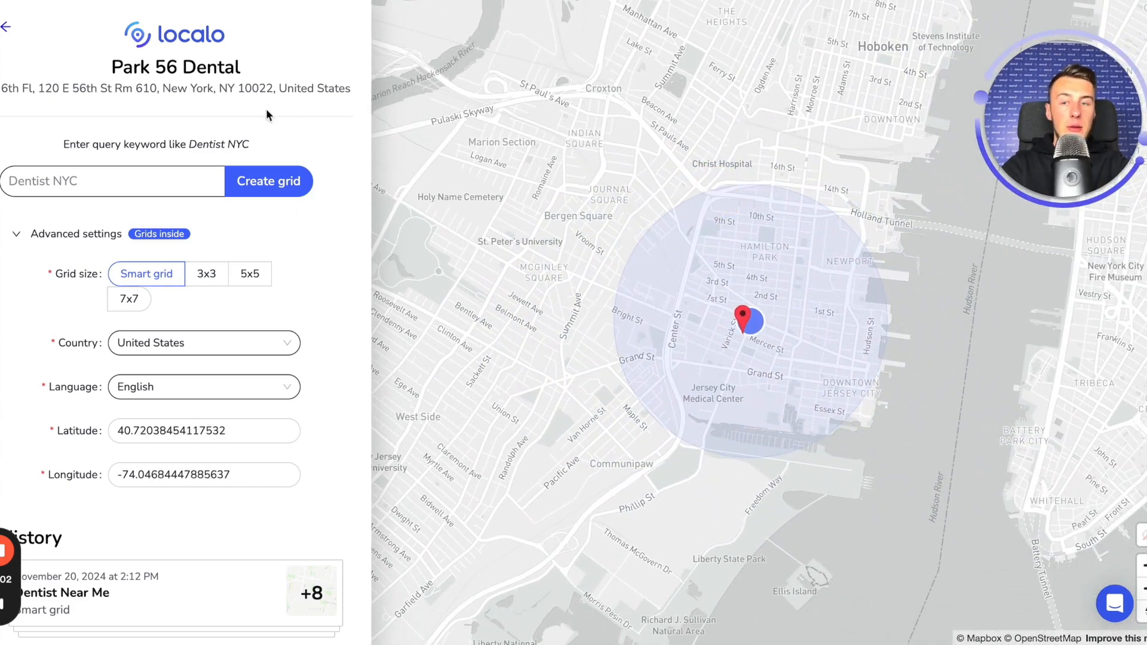
pyautogui.click(8, 29)
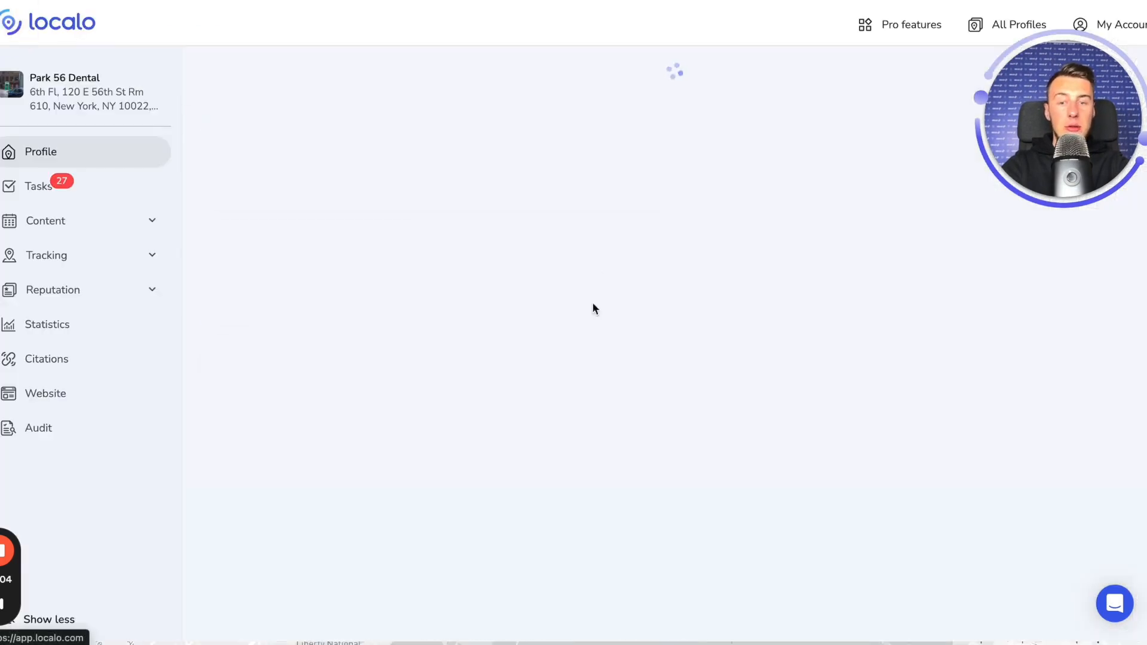
# Step: View the position map for the keywords Dental and Denitst New York, and return to the profile overview
pyautogui.click(240, 439)
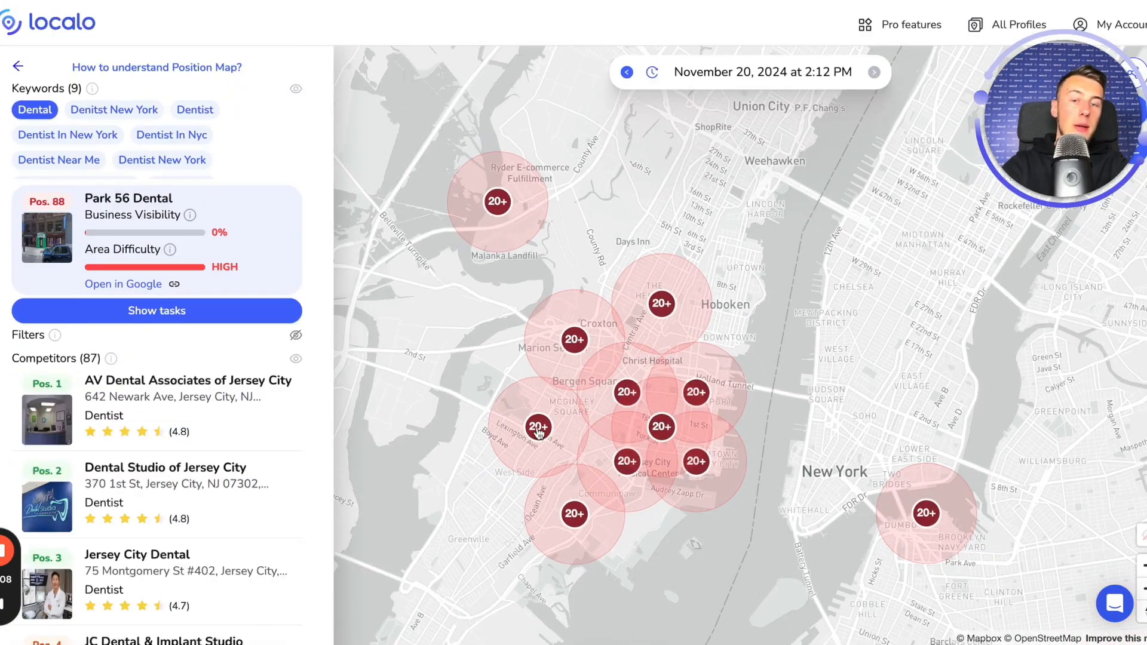
pyautogui.click(89, 112)
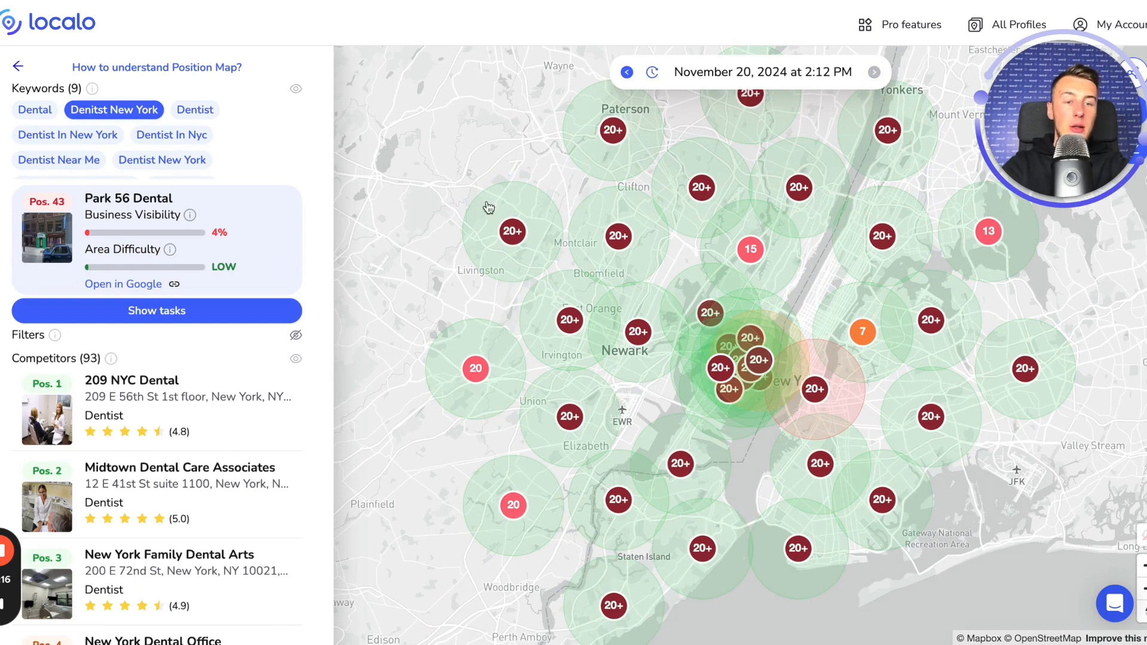
pyautogui.click(19, 60)
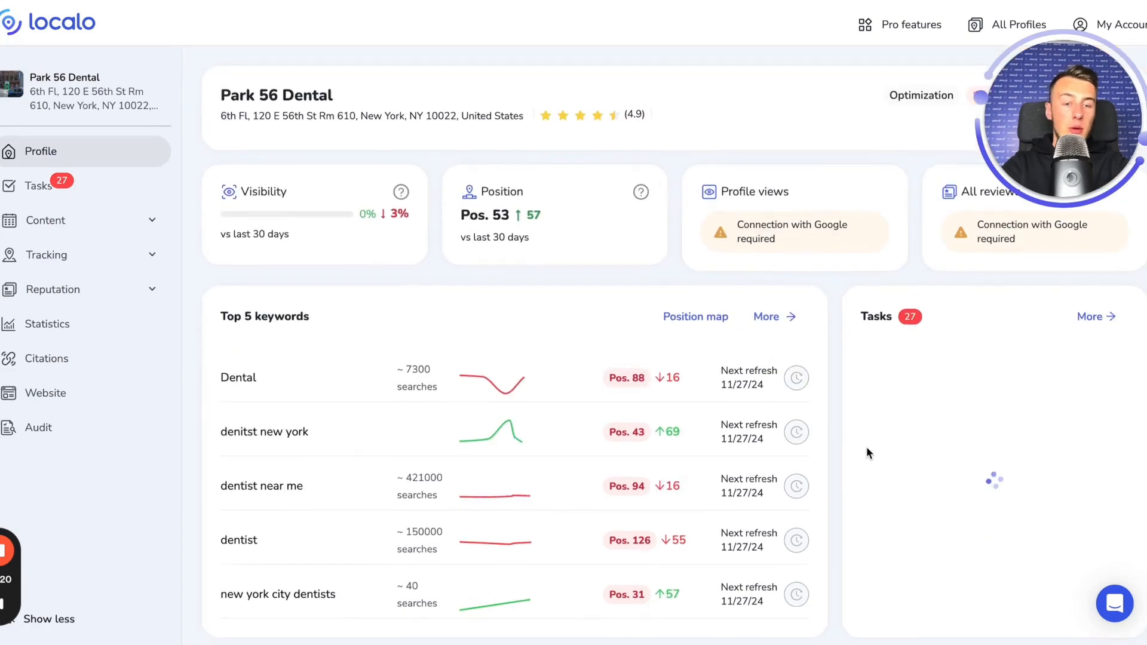
# Step: Reopen the advanced grid settings for a new keyword and try the 3x3, 5x5 and 7x7 grid sizes
pyautogui.click(771, 316)
pyautogui.click(1019, 595)
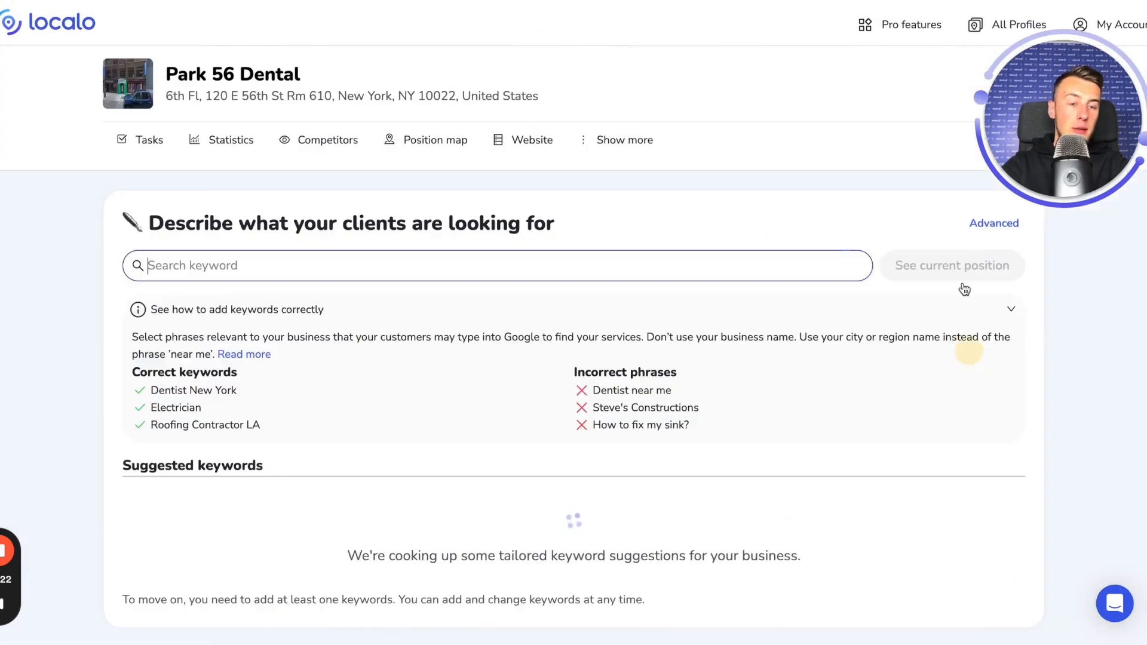
pyautogui.click(956, 227)
pyautogui.click(149, 234)
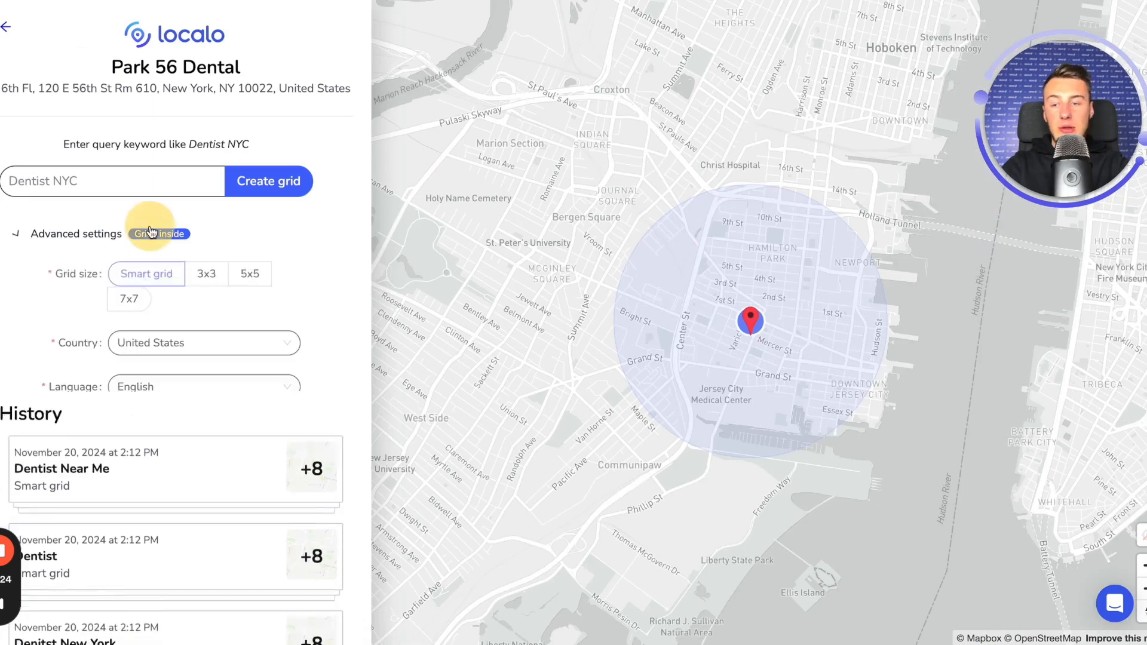
pyautogui.click(192, 278)
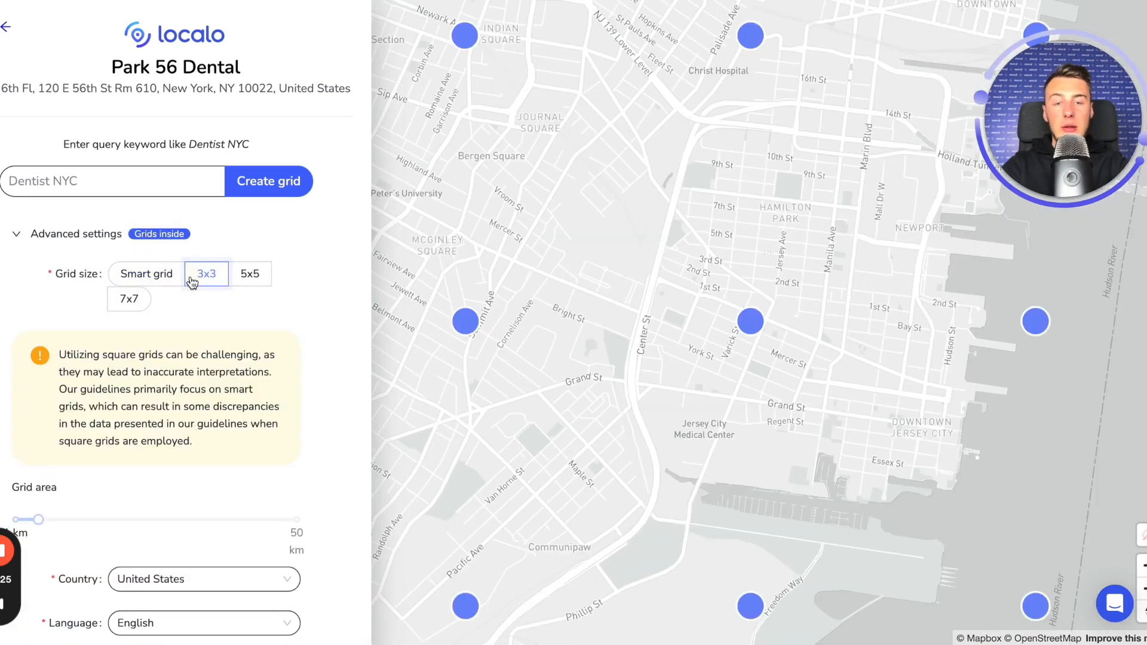
pyautogui.click(246, 273)
pyautogui.click(126, 309)
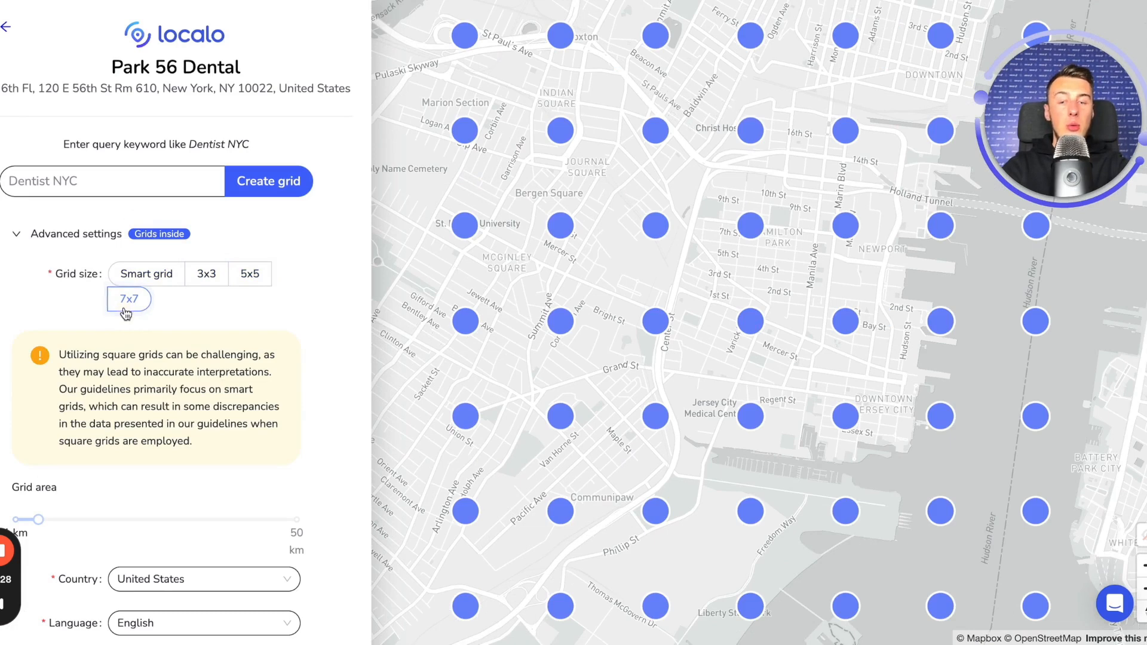
# Step: Try the 7x7 grid's area at 50 km and at about 2 km, and leave without creating a grid
pyautogui.moveTo(38, 508); pyautogui.dragTo(308, 519)
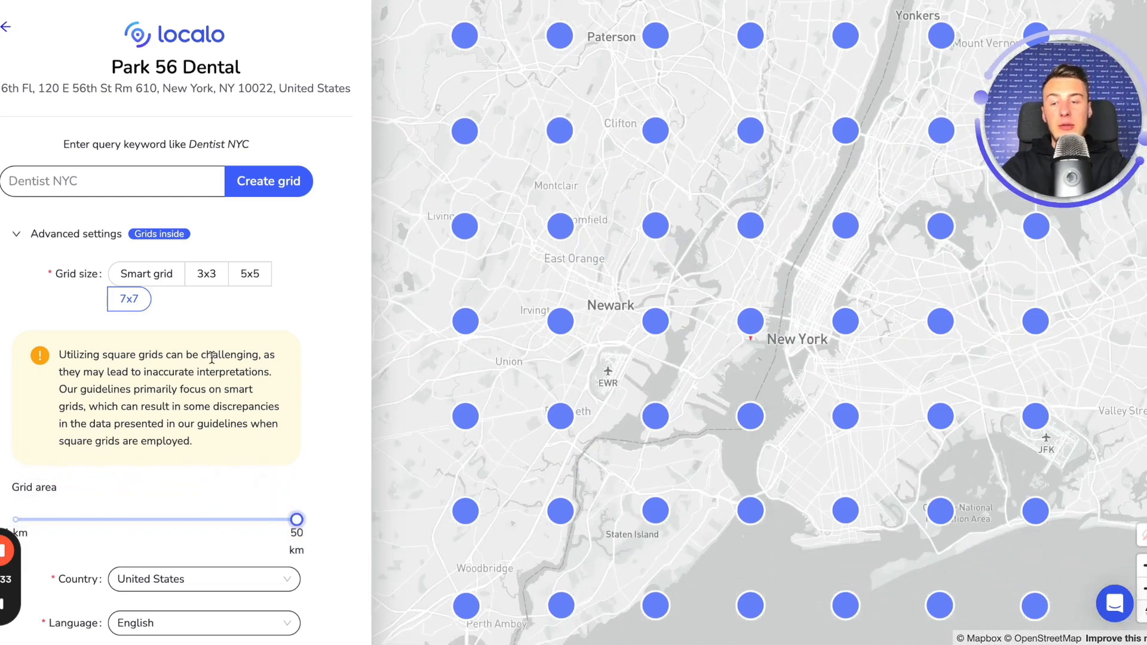
pyautogui.click(149, 192)
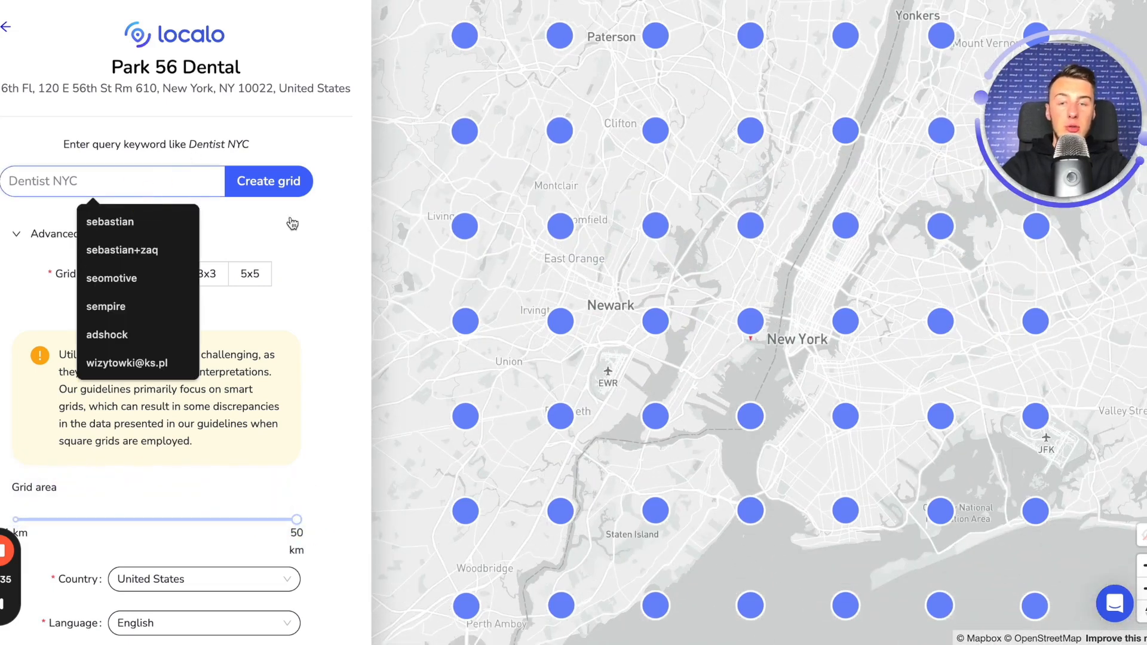
pyautogui.click(332, 143)
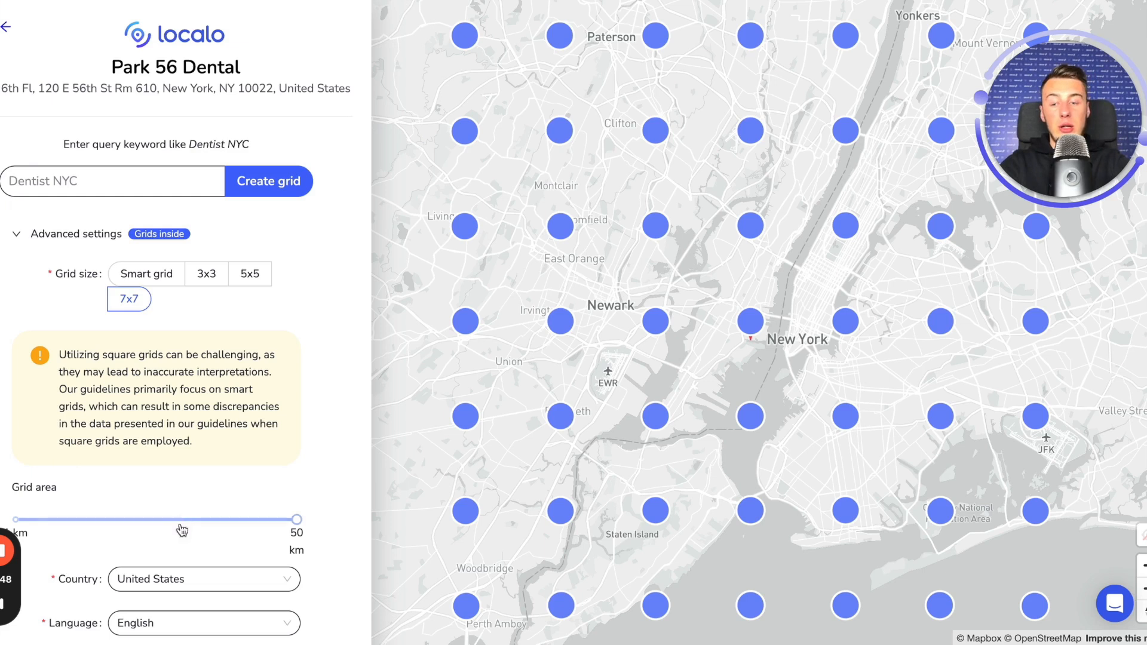
pyautogui.moveTo(297, 519); pyautogui.dragTo(15, 520)
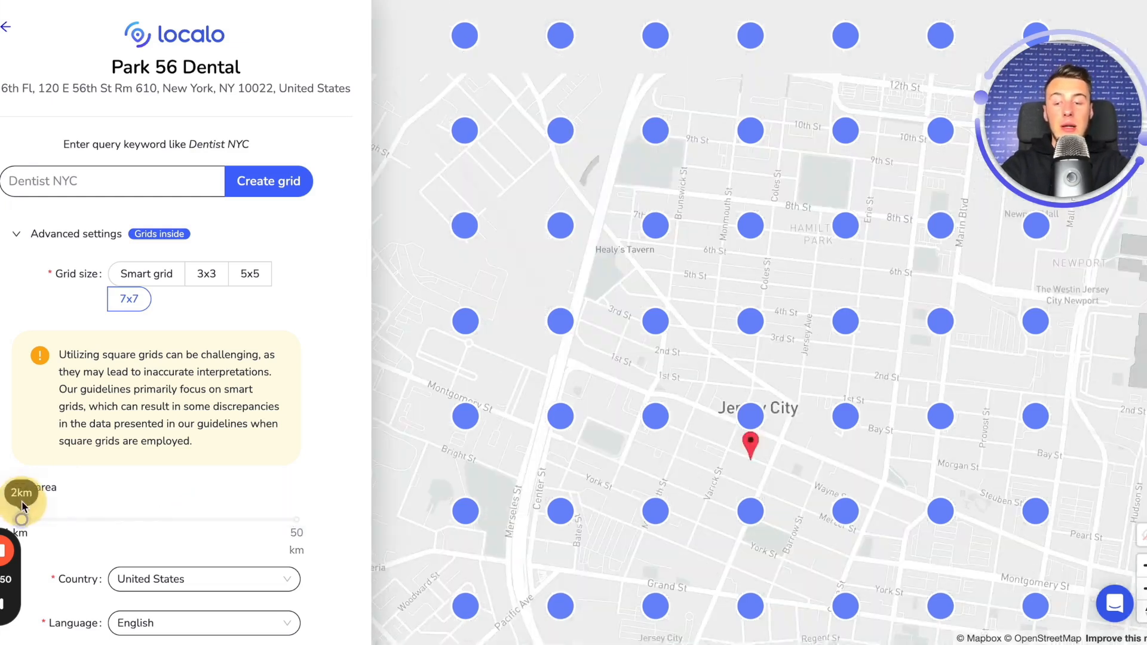
pyautogui.click(4, 32)
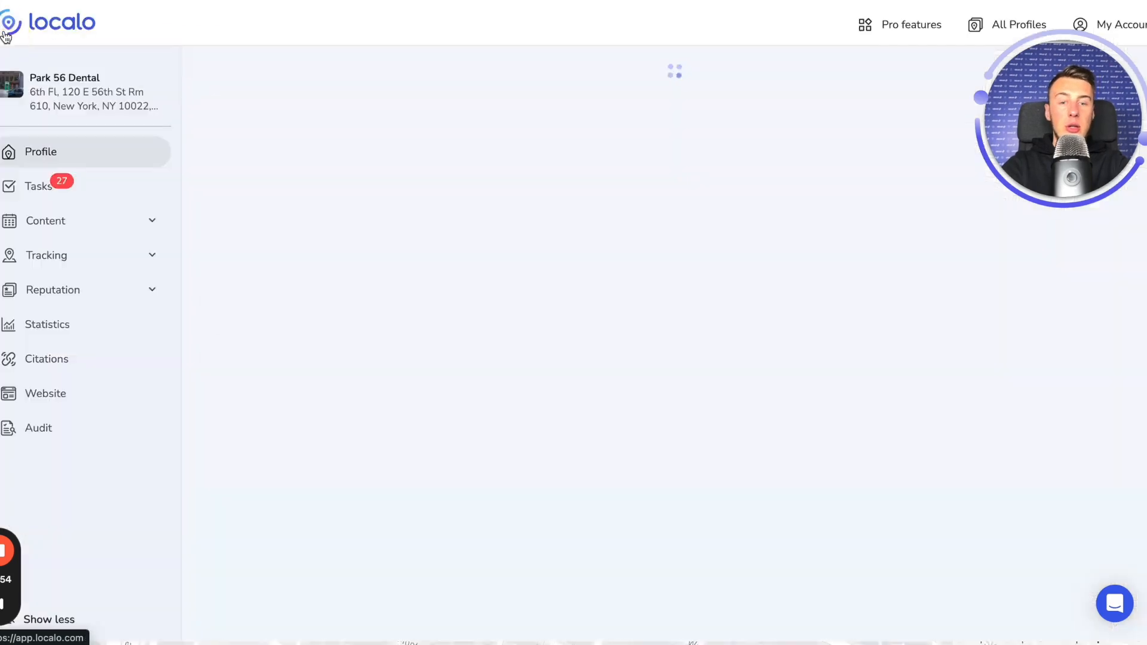
# Step: Show the pro features' sales mode and open the most recent Dentist In New York lead search
pyautogui.scroll(-1, 504, 242)
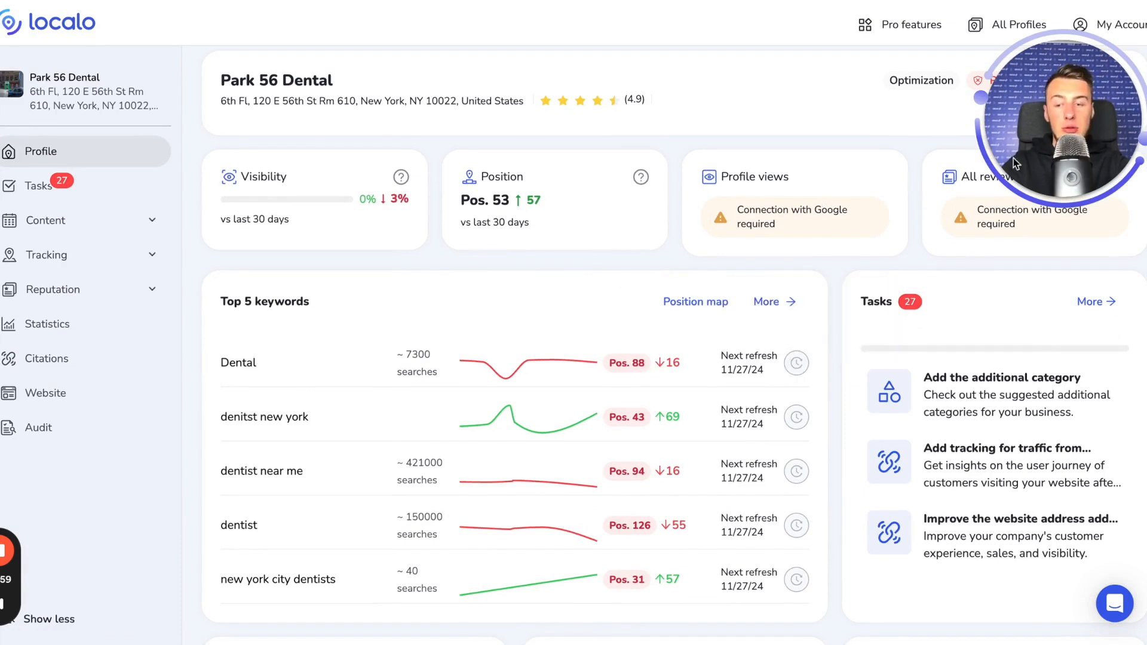
pyautogui.click(902, 35)
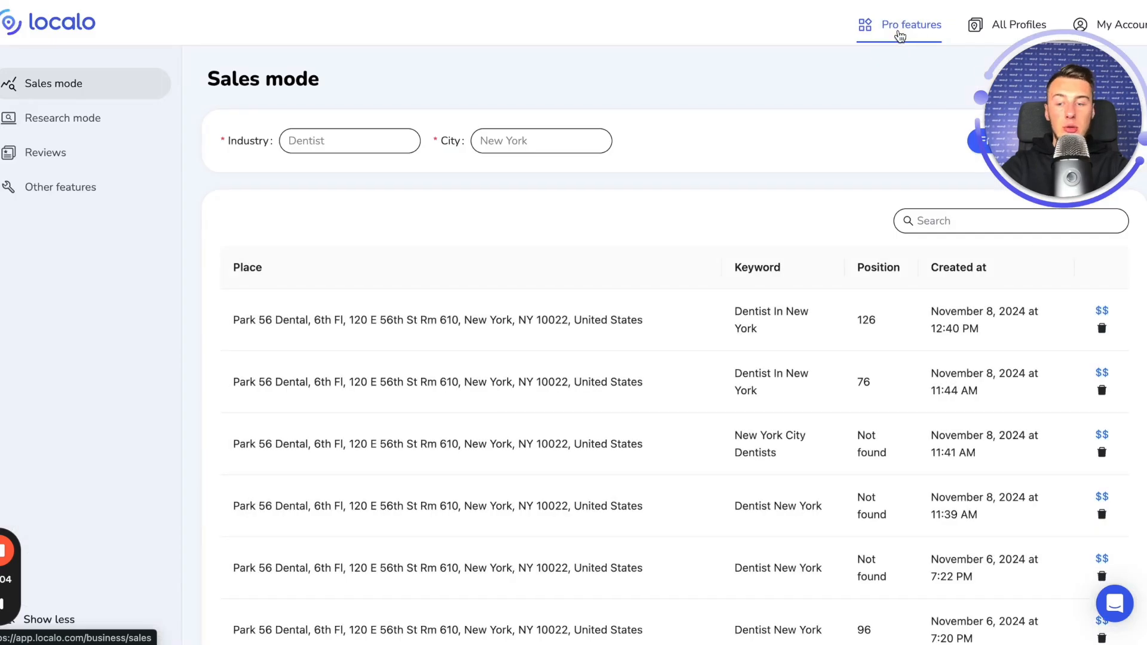
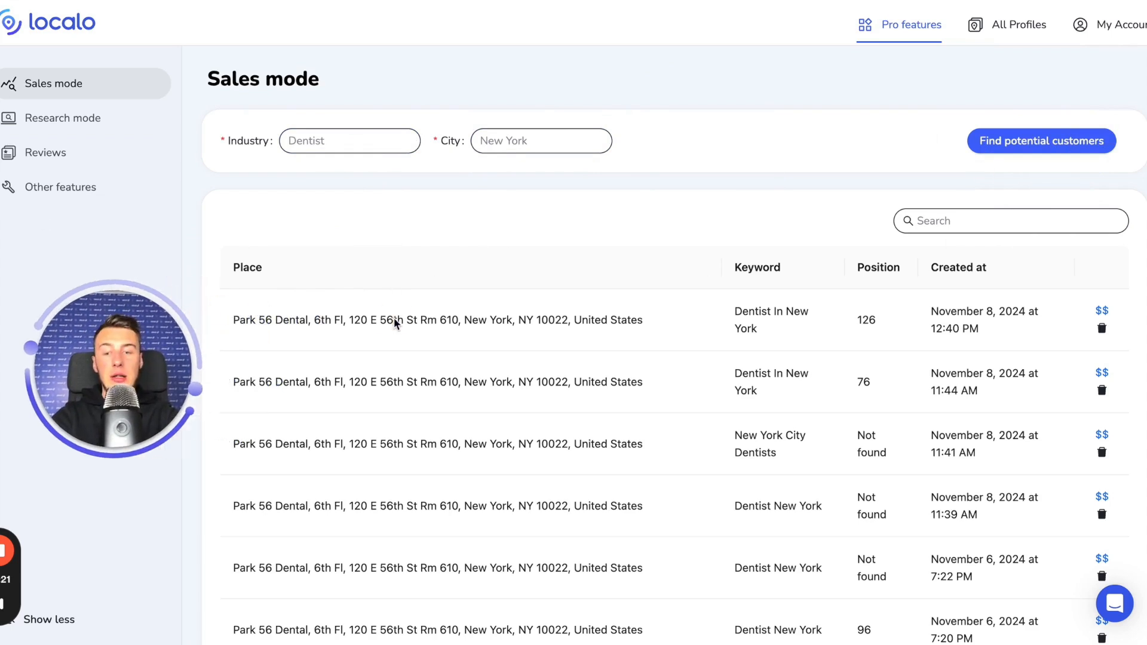
pyautogui.click(473, 327)
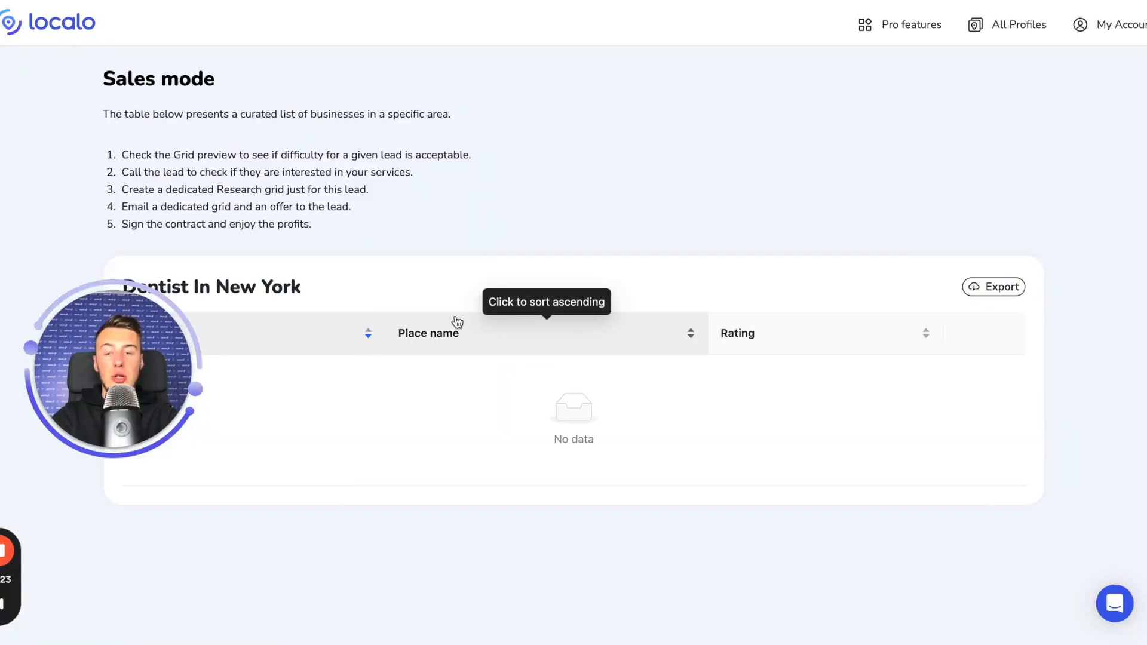
# Step: Review the Dentist In New York leads and preview the position grid of Centre Dental/John Shi DDS
pyautogui.scroll(-2, 417, 329)
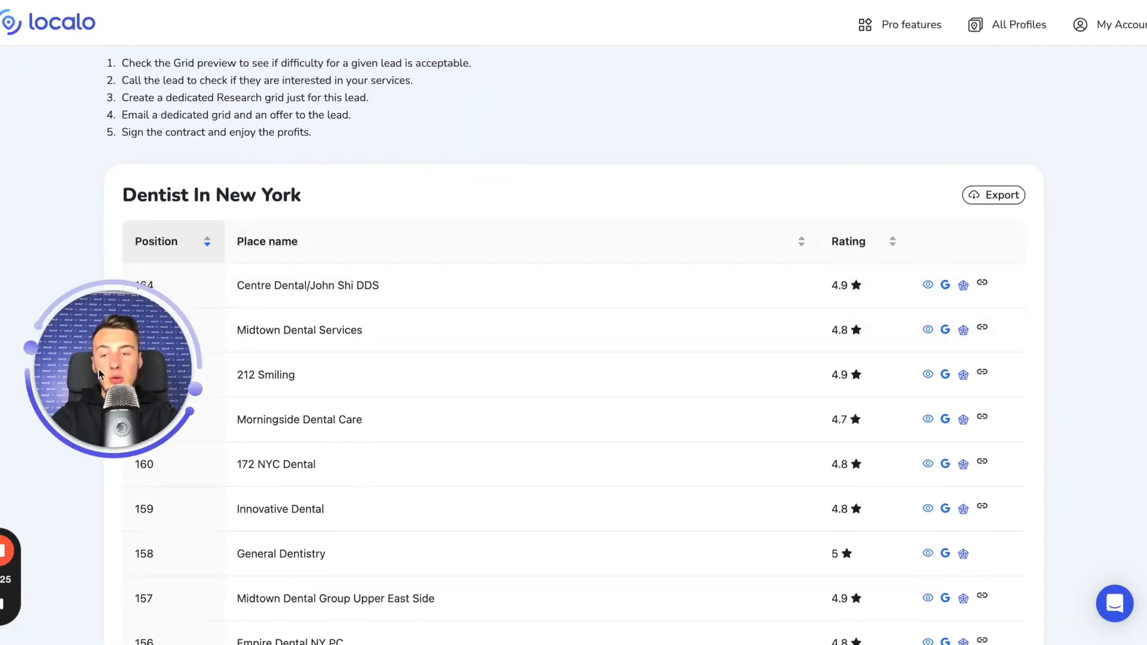
pyautogui.moveTo(15, 361); pyautogui.dragTo(1010, 121)
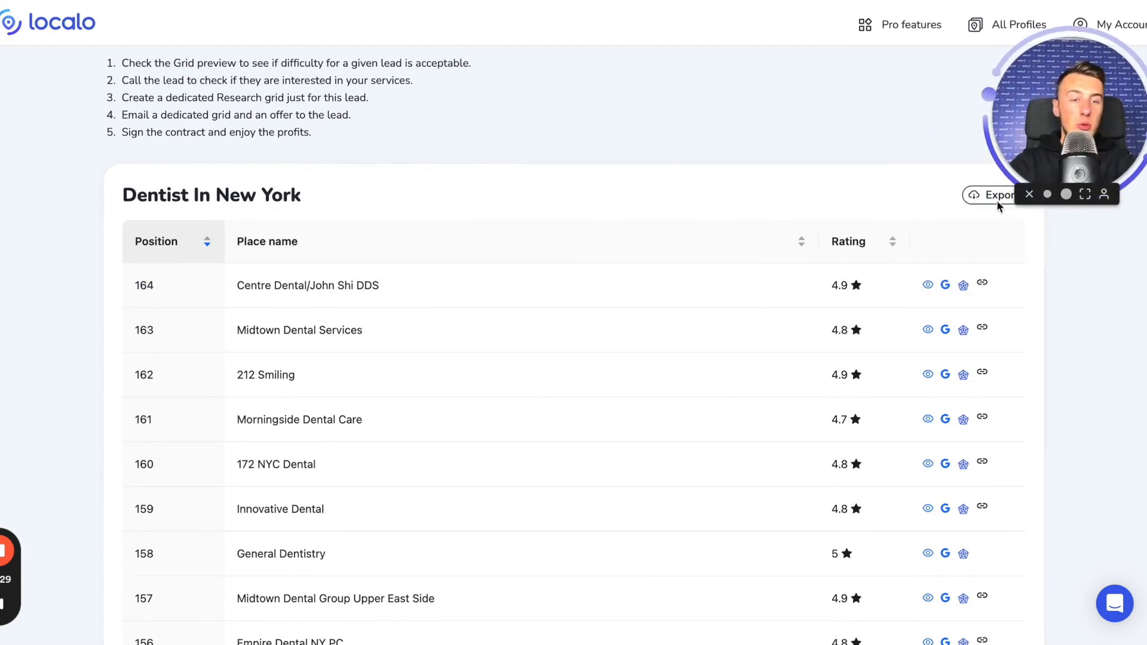
pyautogui.click(737, 110)
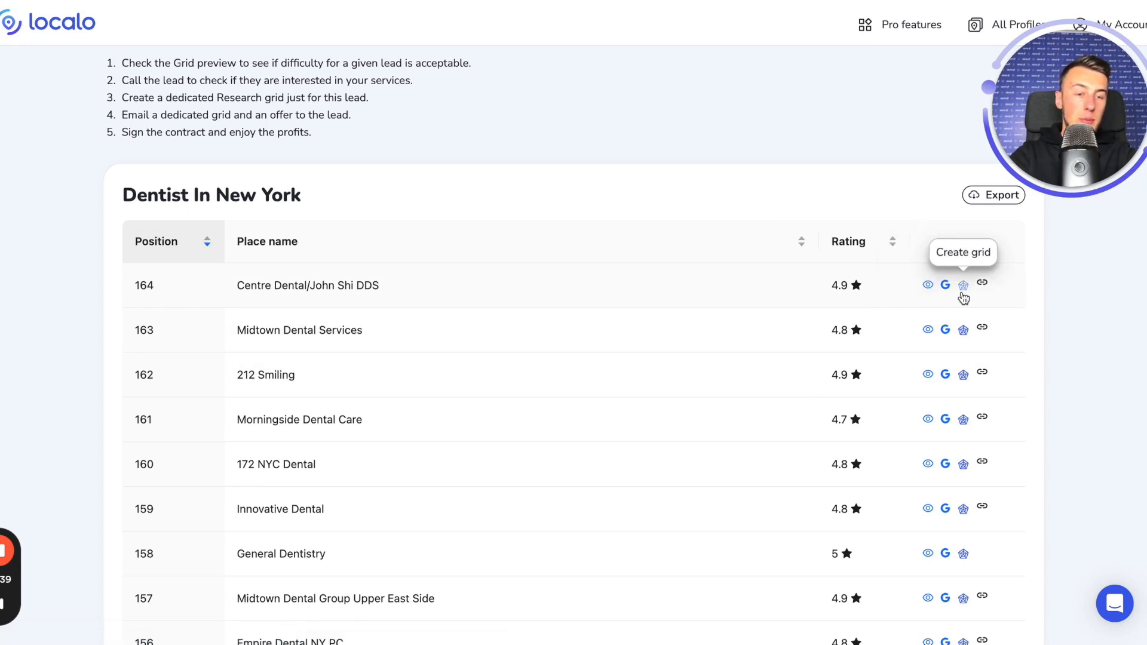
pyautogui.click(927, 286)
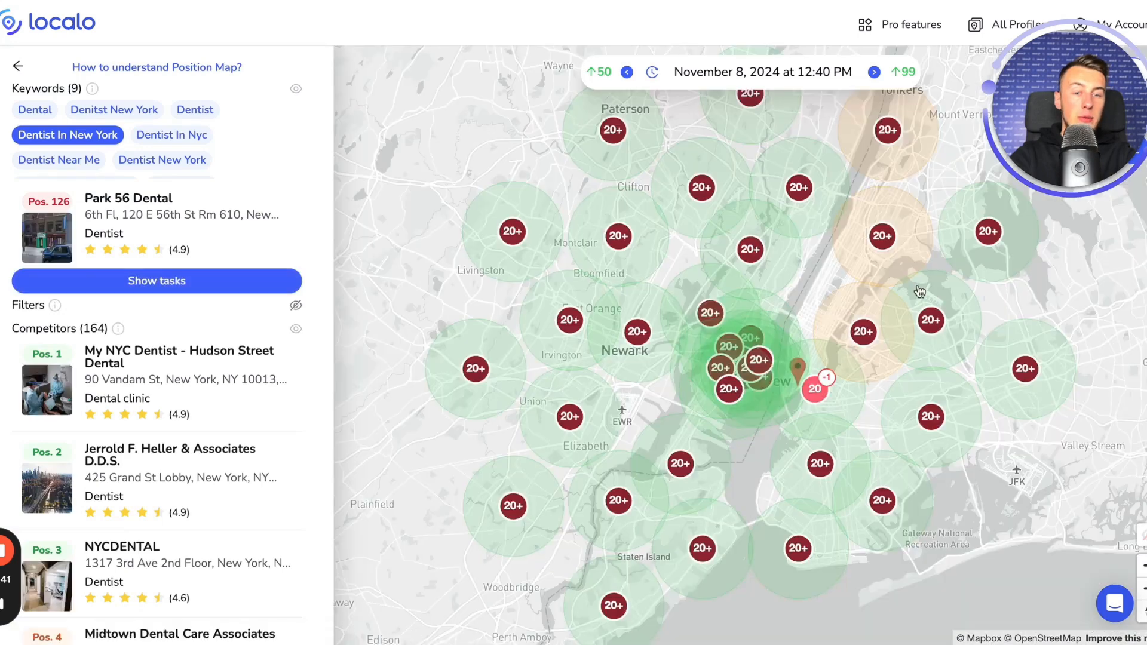
pyautogui.scroll(3, 739, 368)
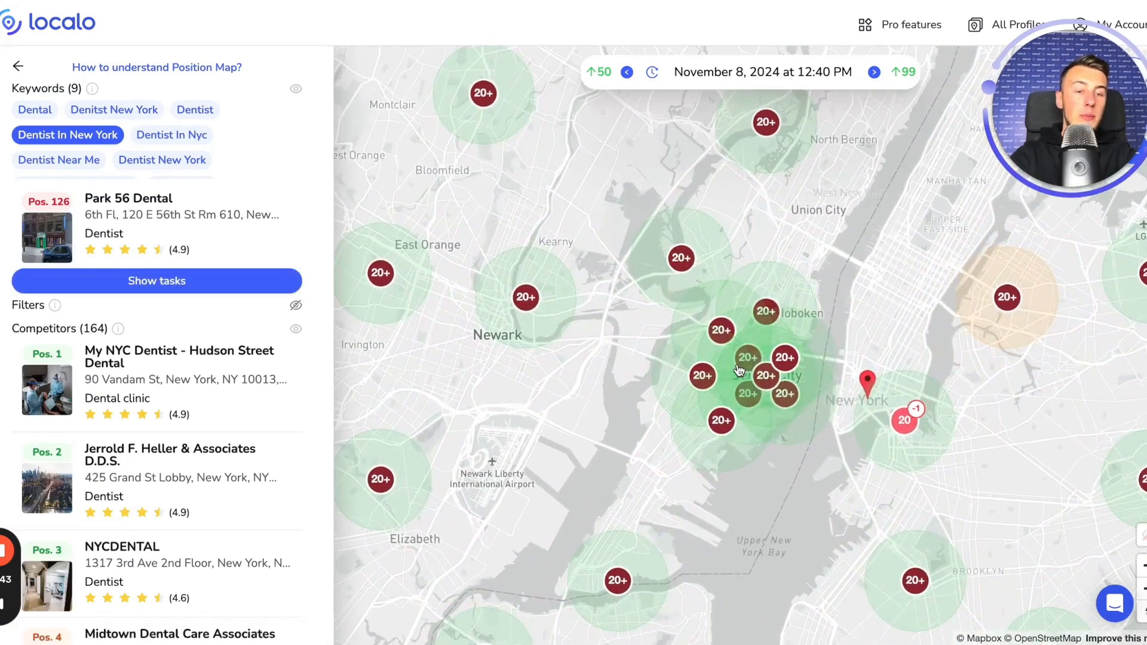
pyautogui.scroll(-2, 740, 369)
pyautogui.scroll(-1, 739, 368)
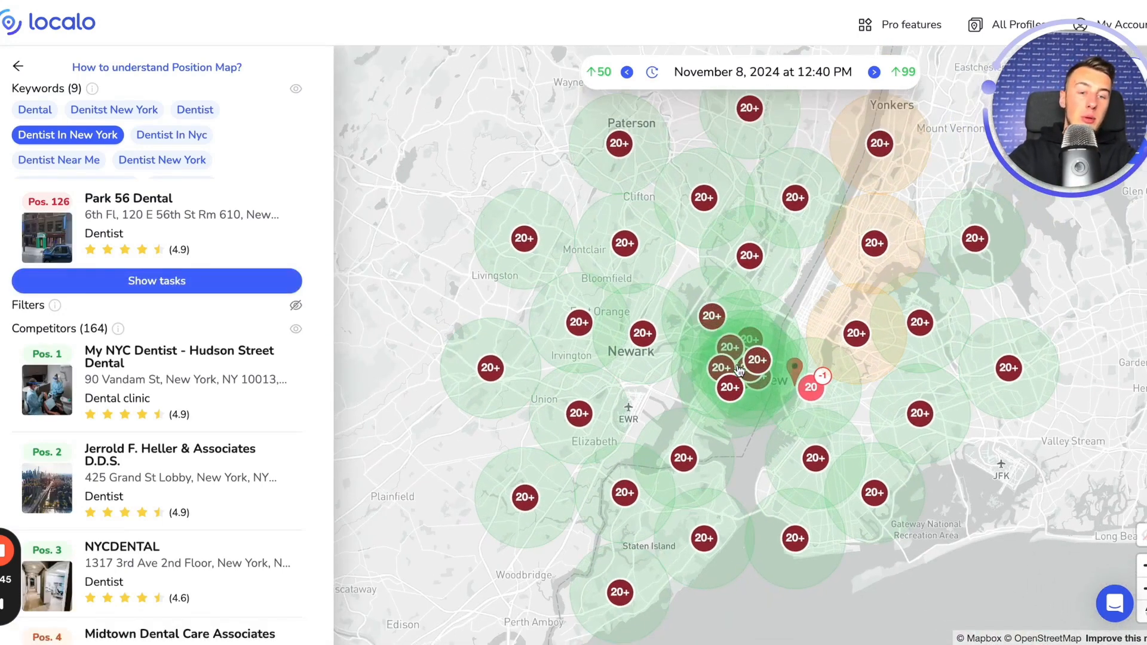
# Step: Show the grid positions of the top competitor, My NYC Dentist - Hudson Street Dental, and leave the position map
pyautogui.moveTo(313, 49); pyautogui.dragTo(848, 420)
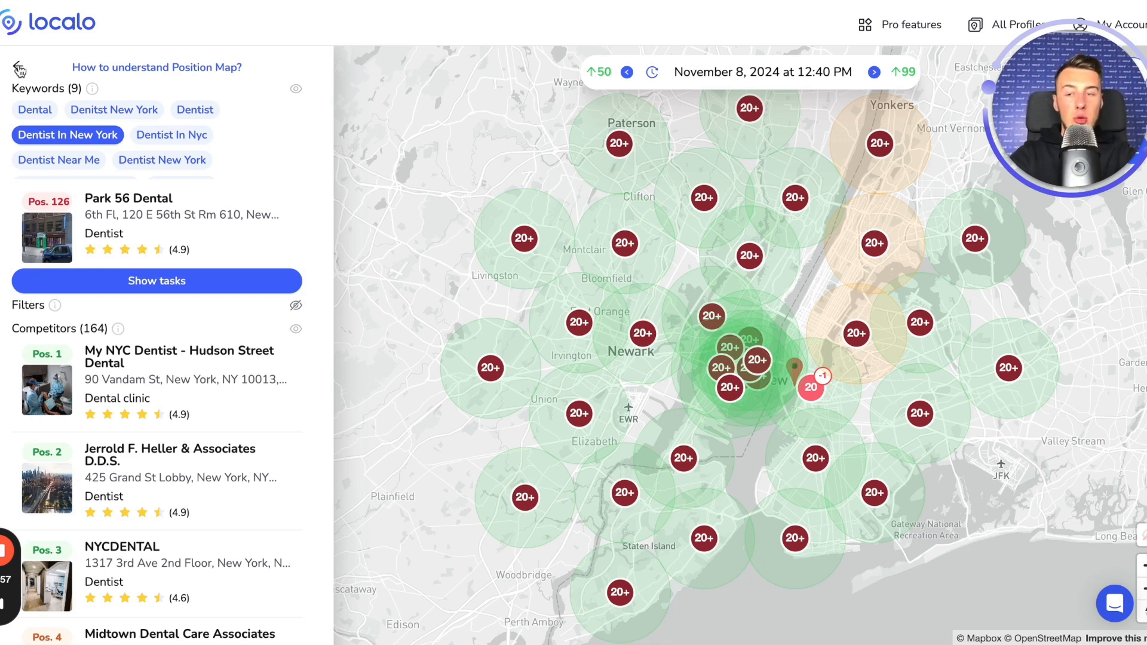
pyautogui.click(121, 388)
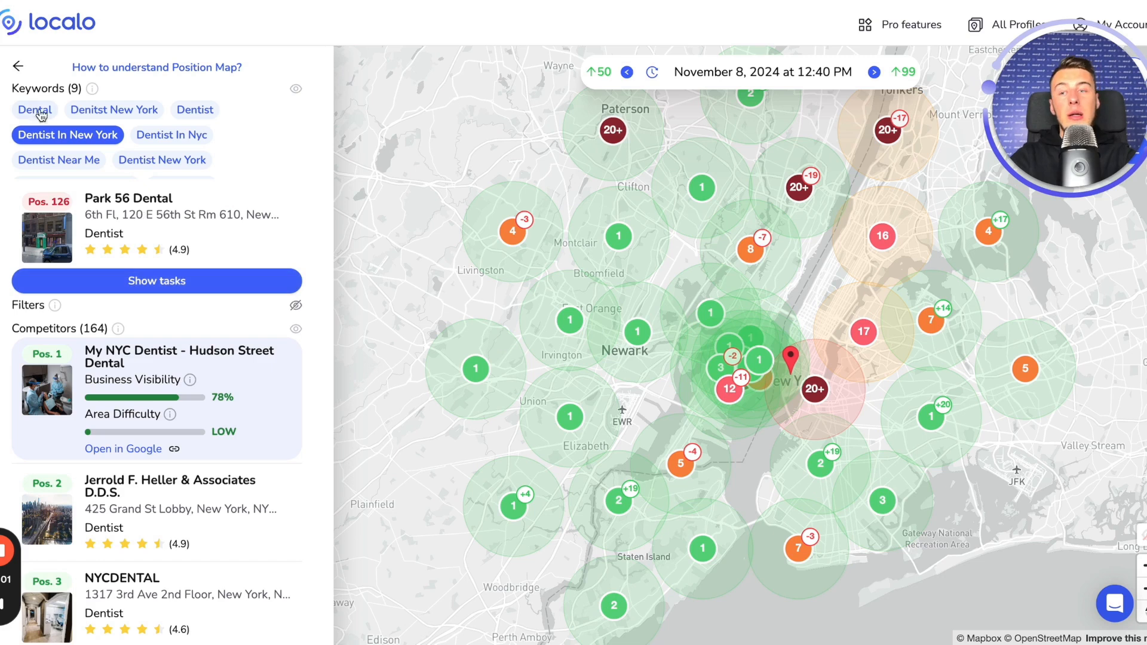
pyautogui.click(17, 65)
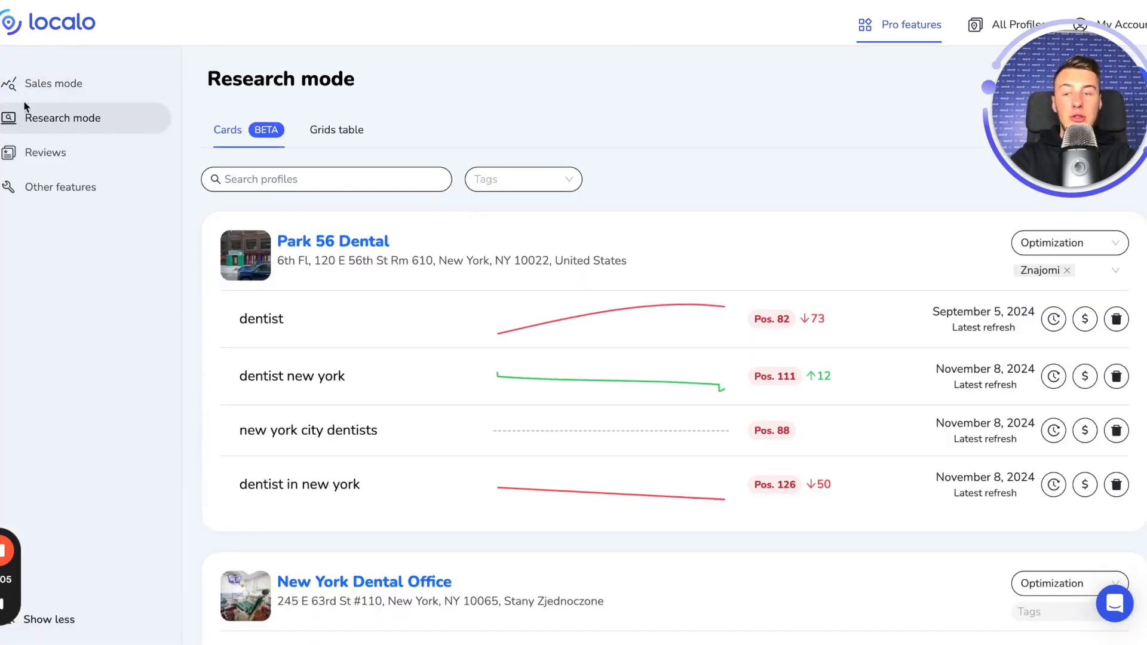
# Step: Reopen the latest Dentist In New York lead list, preview Midtown Dental Services' position grid, and return to the research mode
pyautogui.click(44, 82)
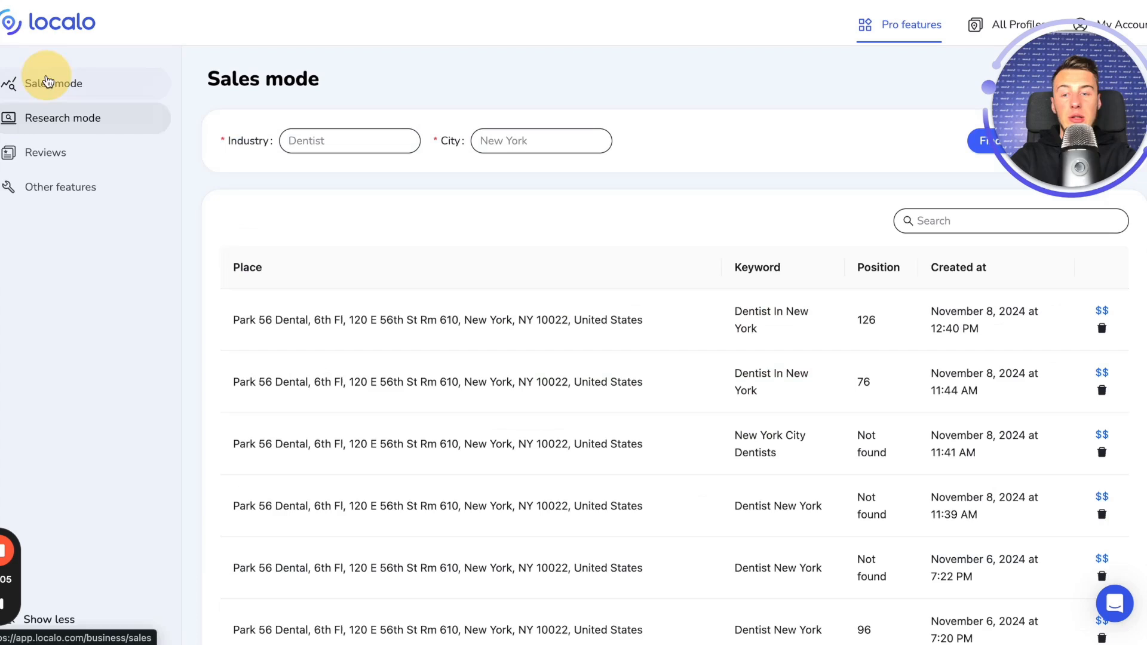
pyautogui.click(633, 337)
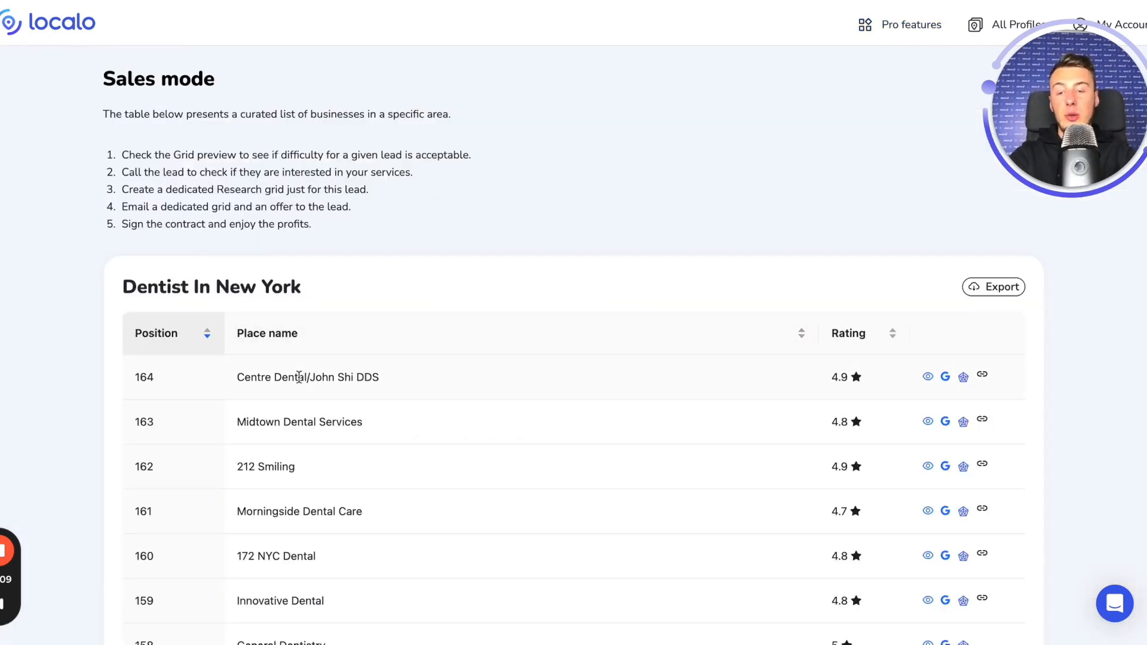
pyautogui.click(927, 425)
pyautogui.scroll(-4, 169, 418)
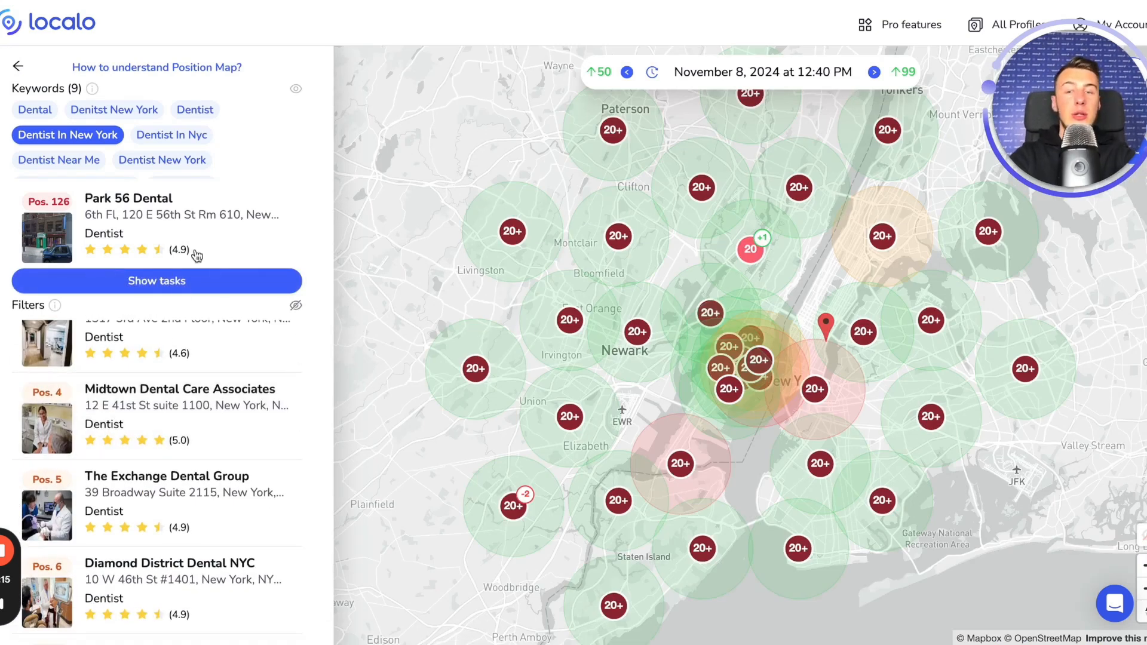
pyautogui.click(20, 65)
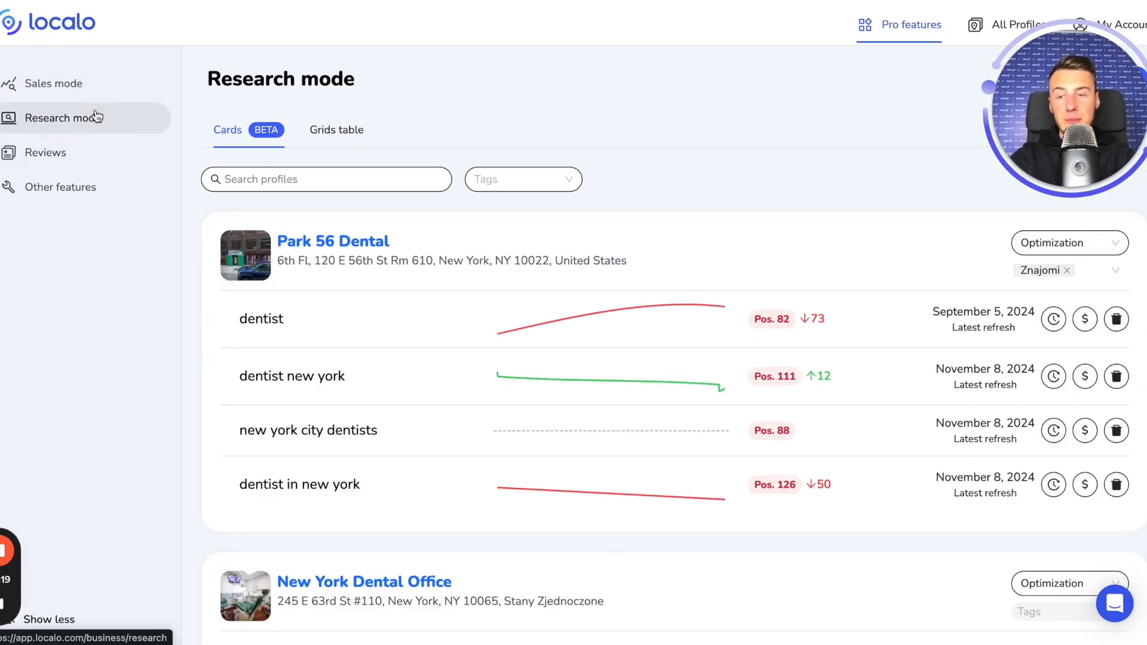
# Step: Show the first stage of creating a new research grid and return without selecting a place
pyautogui.moveTo(1043, 145)
pyautogui.moveTo(1043, 145); pyautogui.dragTo(845, 147)
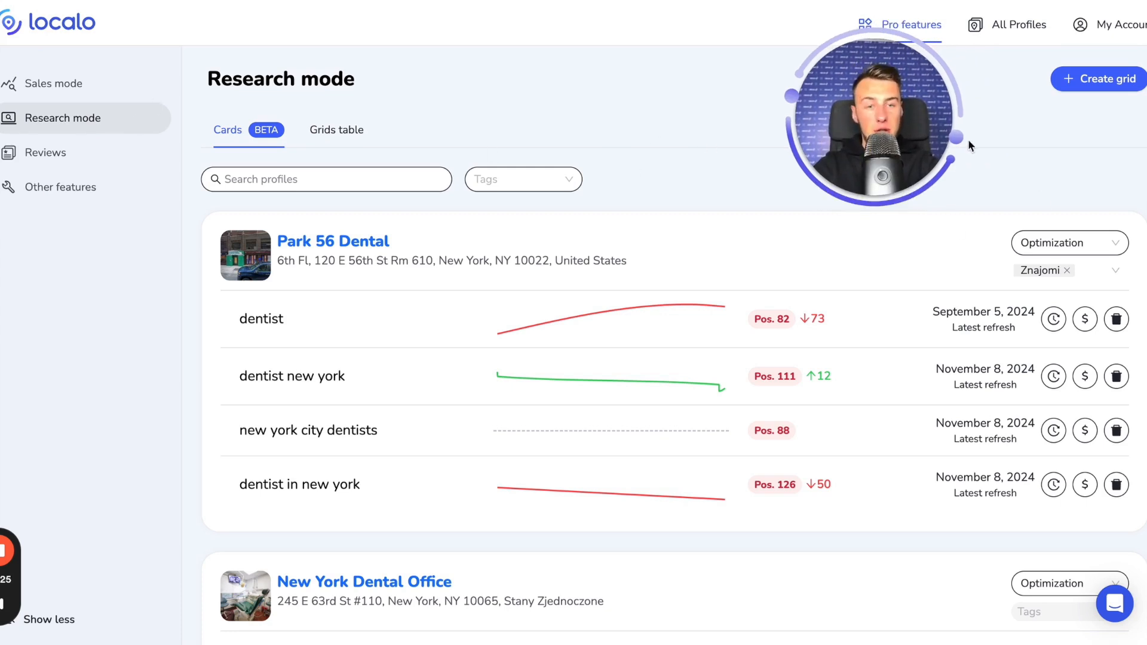
pyautogui.click(1103, 83)
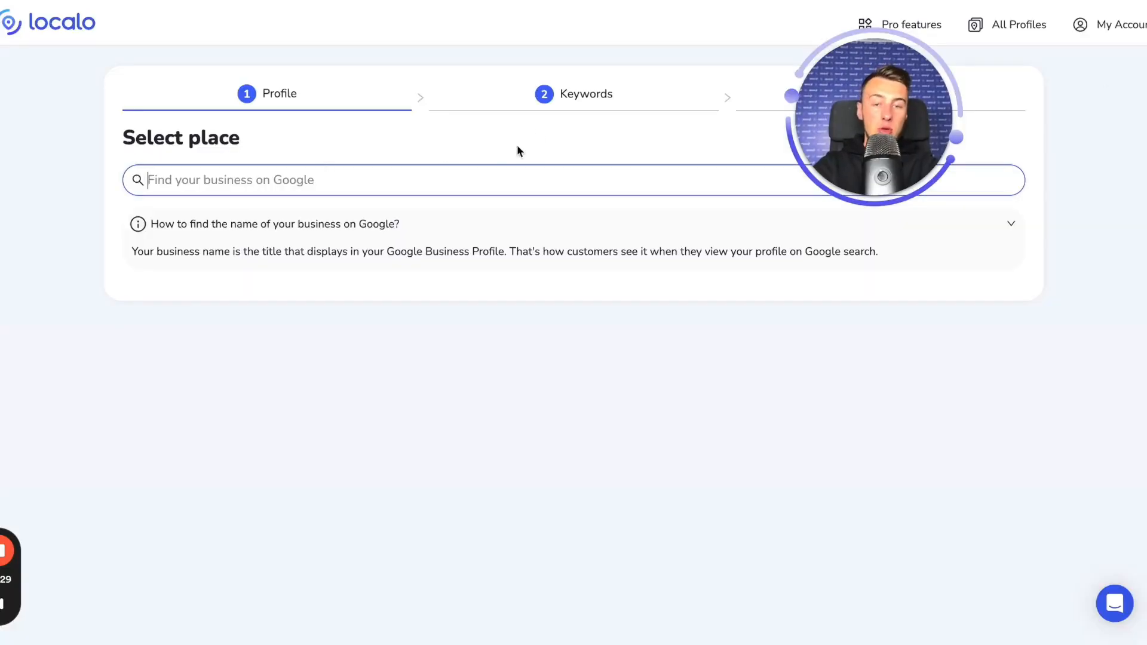
pyautogui.moveTo(803, 110); pyautogui.dragTo(911, 371)
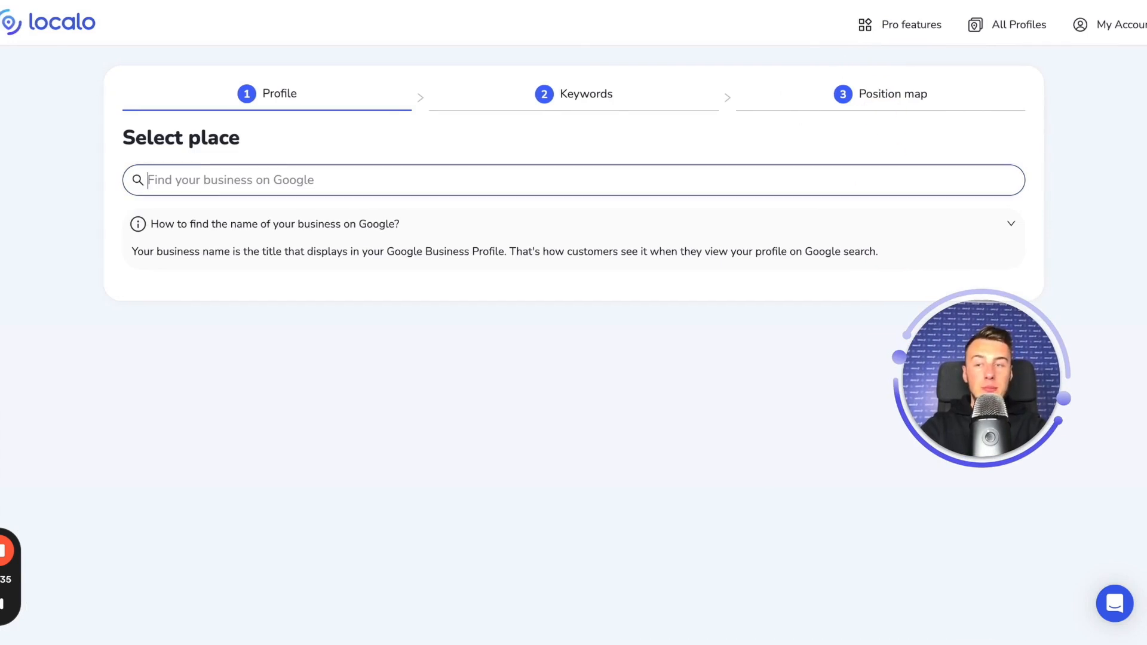
pyautogui.hotkey('alt', 'Left')
# Step: View the position map for New York Dental Office's dentist keyword and return to the research mode
pyautogui.scroll(-2, 367, 258)
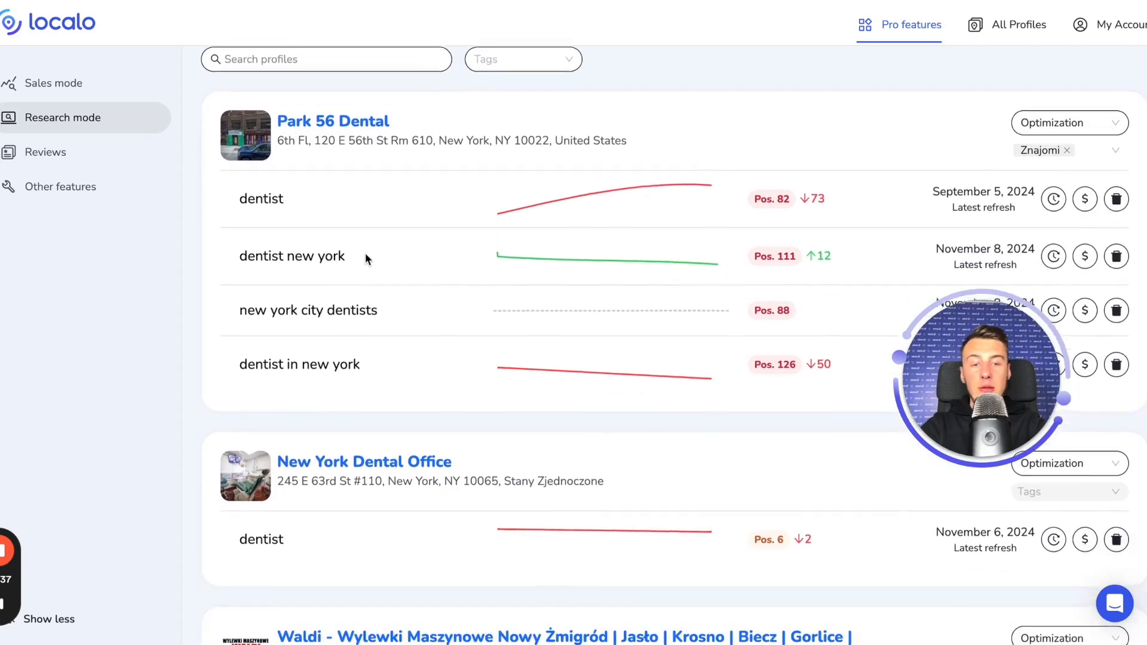
pyautogui.scroll(-3, 636, 334)
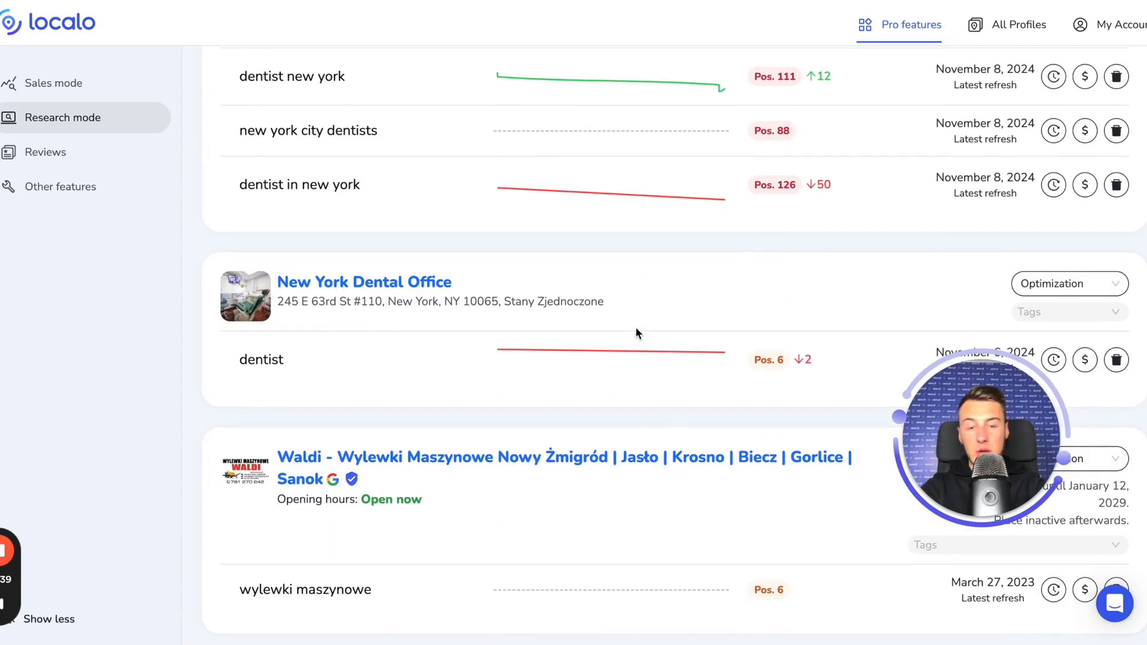
pyautogui.click(726, 353)
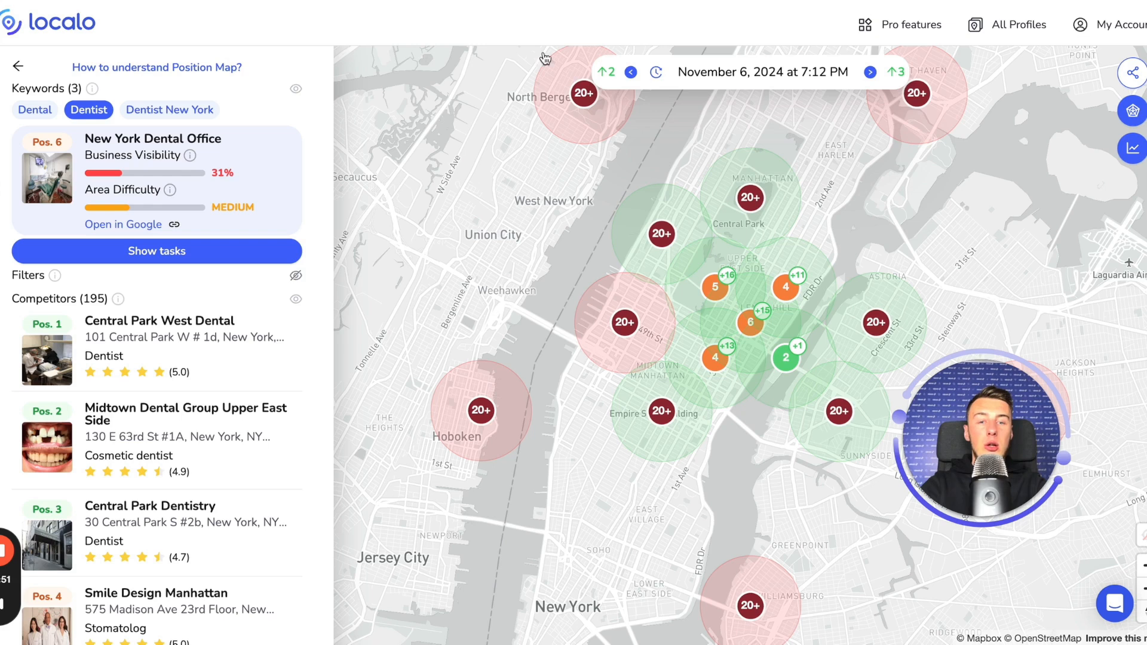
pyautogui.click(18, 68)
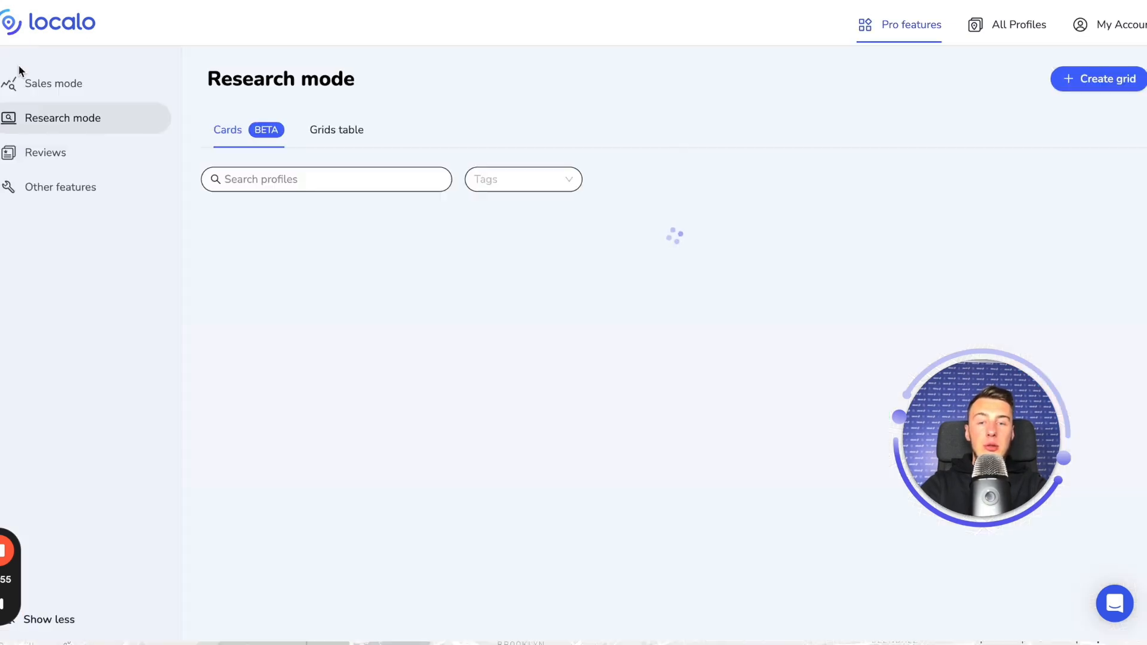
# Step: Reopen New York Dental Office's dentist grid from its latest trend point, and look through the research profile cards again
pyautogui.scroll(-3, 903, 251)
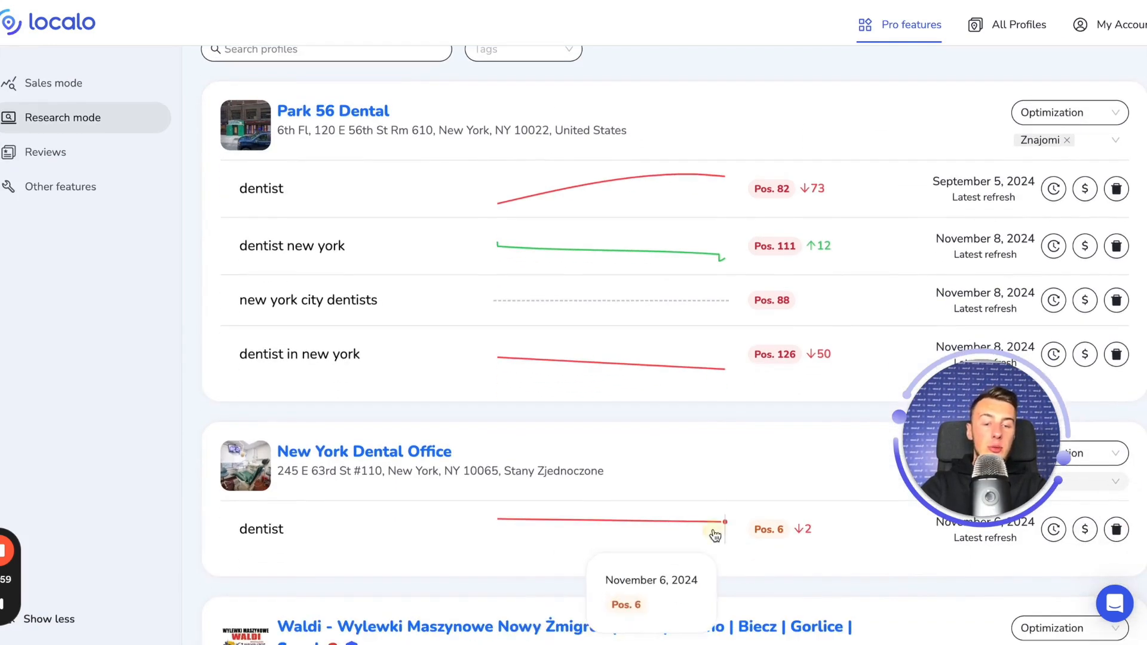
pyautogui.click(718, 527)
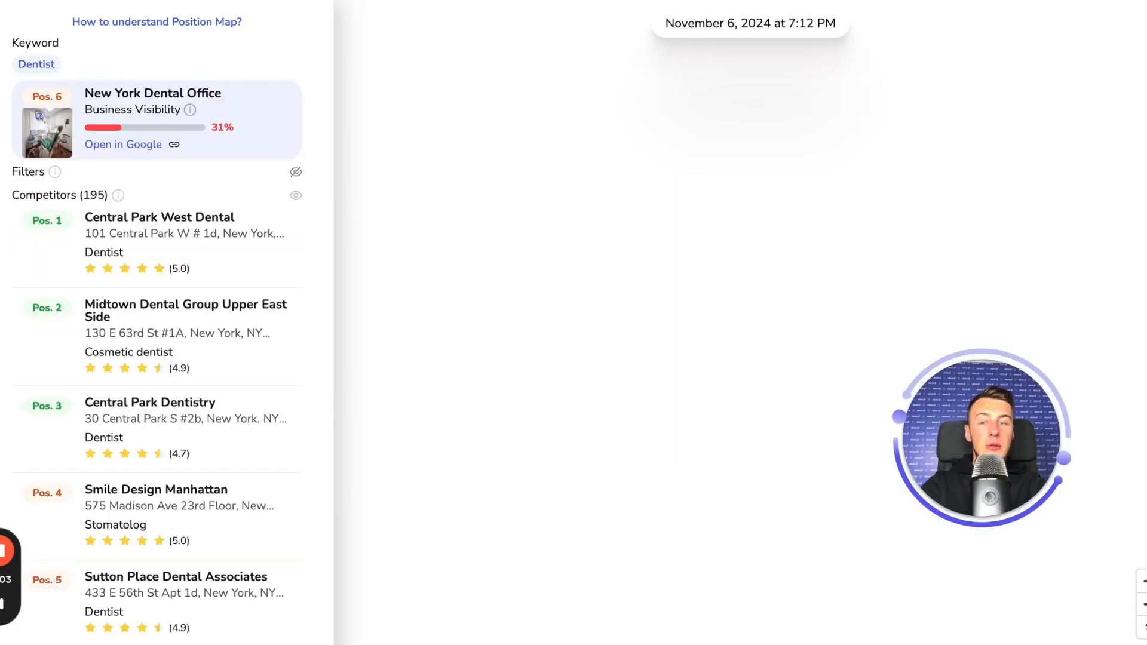
pyautogui.scroll(1, 573, 322)
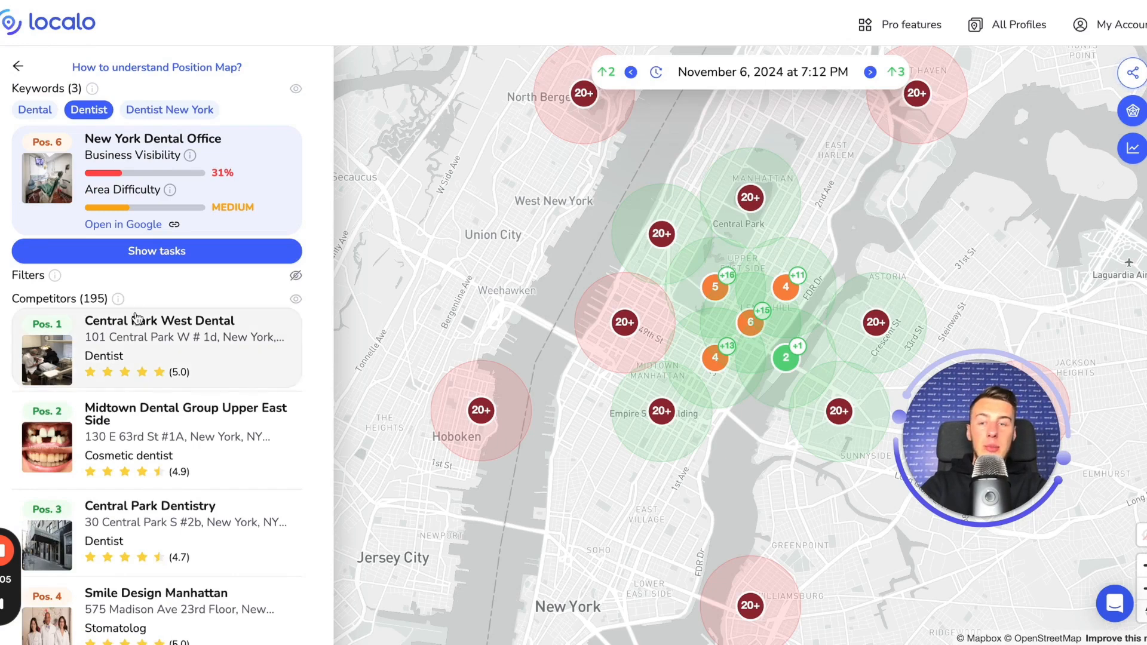
pyautogui.click(18, 68)
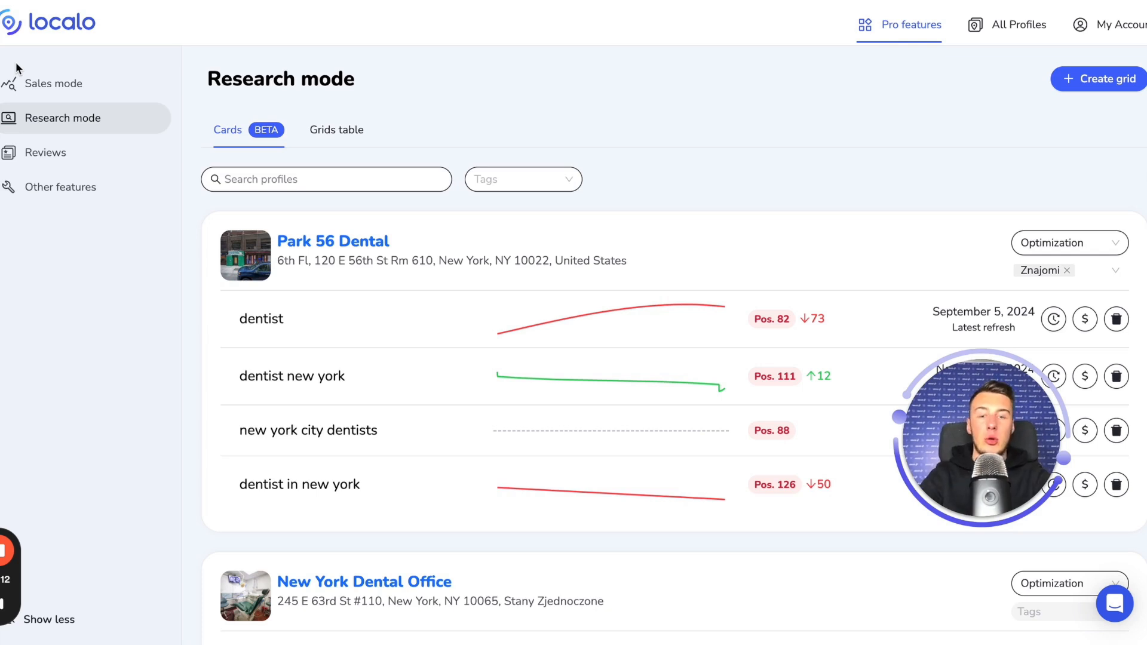
pyautogui.scroll(-3, 435, 94)
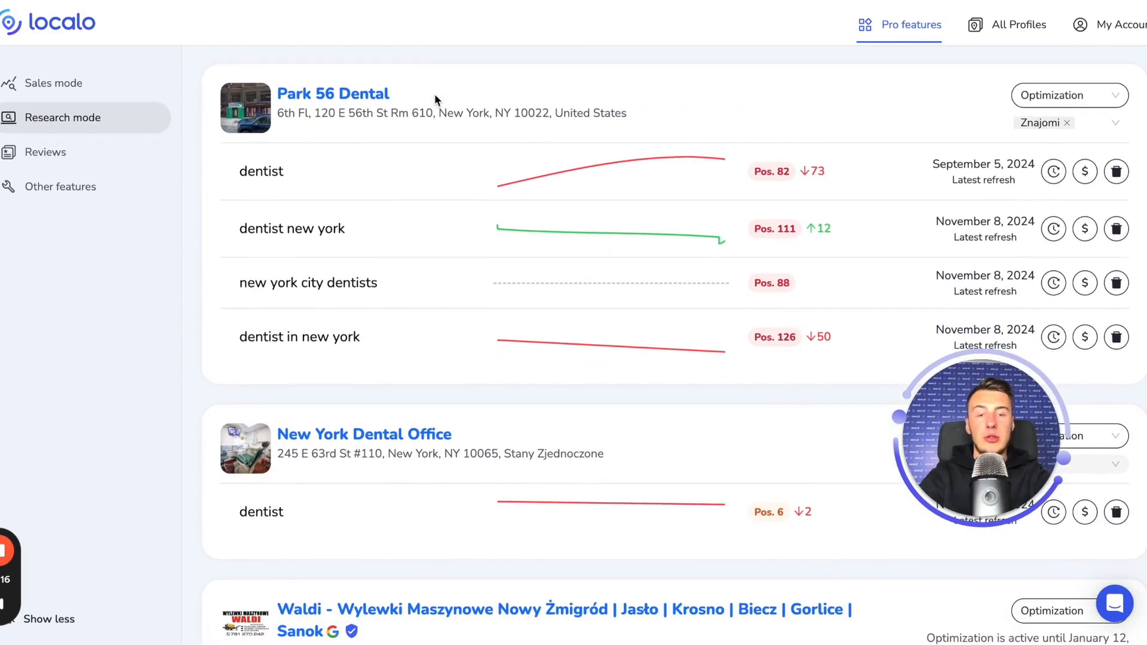
pyautogui.scroll(-3, 439, 114)
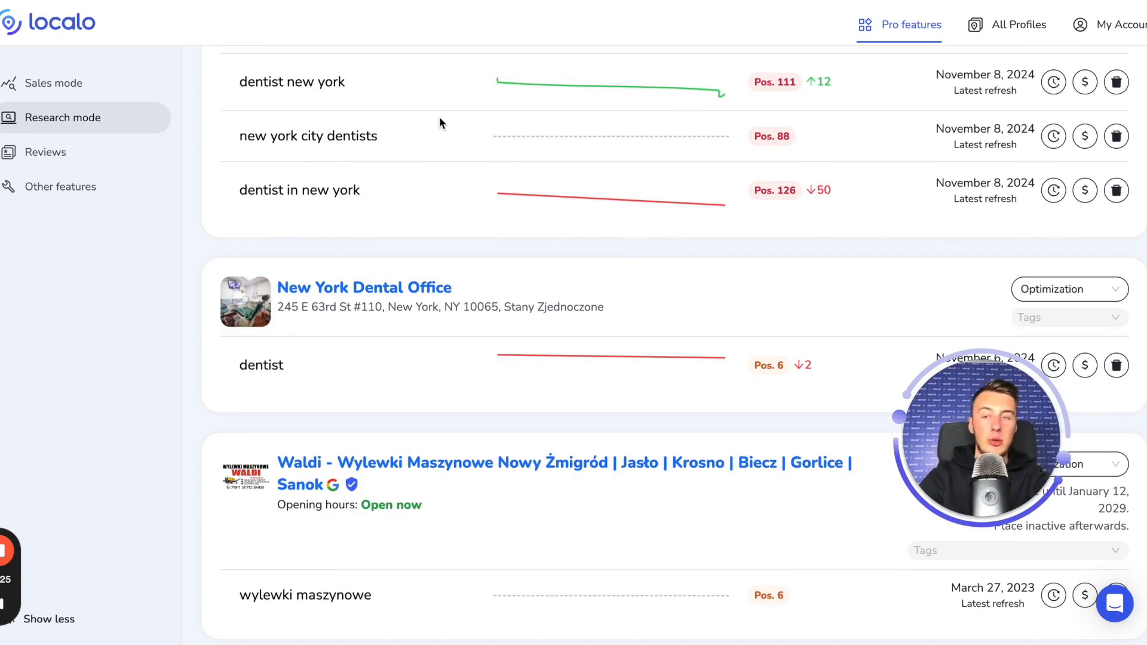
# Step: Show the unreplied reviews across all profiles and generate an AI reply for the latest Vault Barbershop review
pyautogui.click(113, 153)
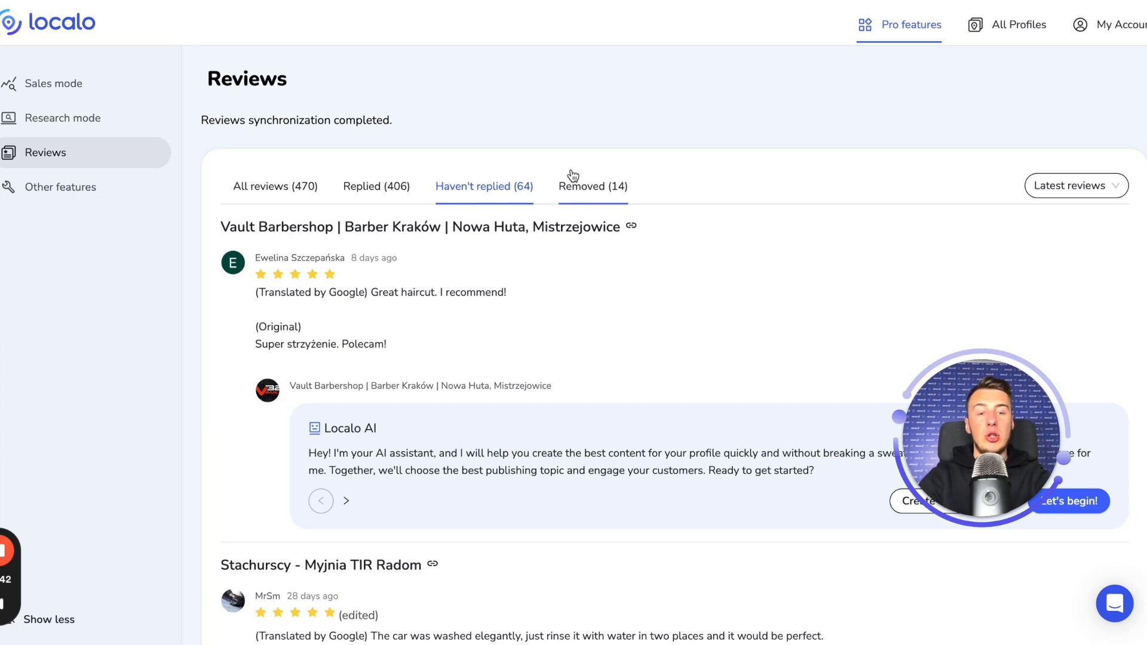
pyautogui.scroll(-3, 544, 210)
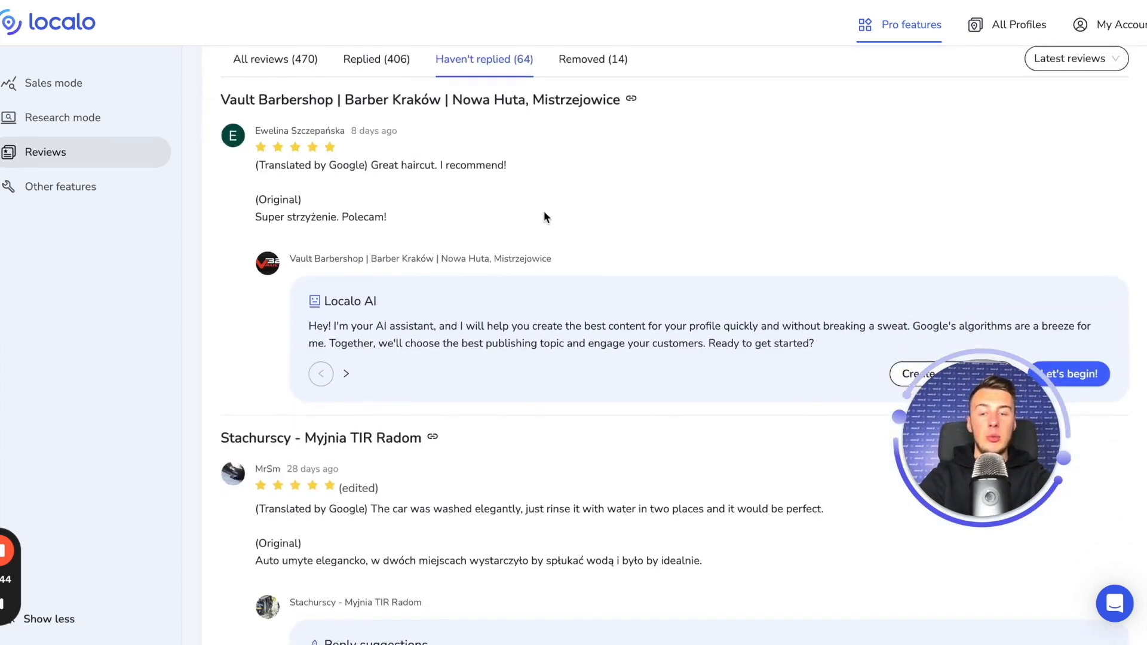
pyautogui.click(1066, 288)
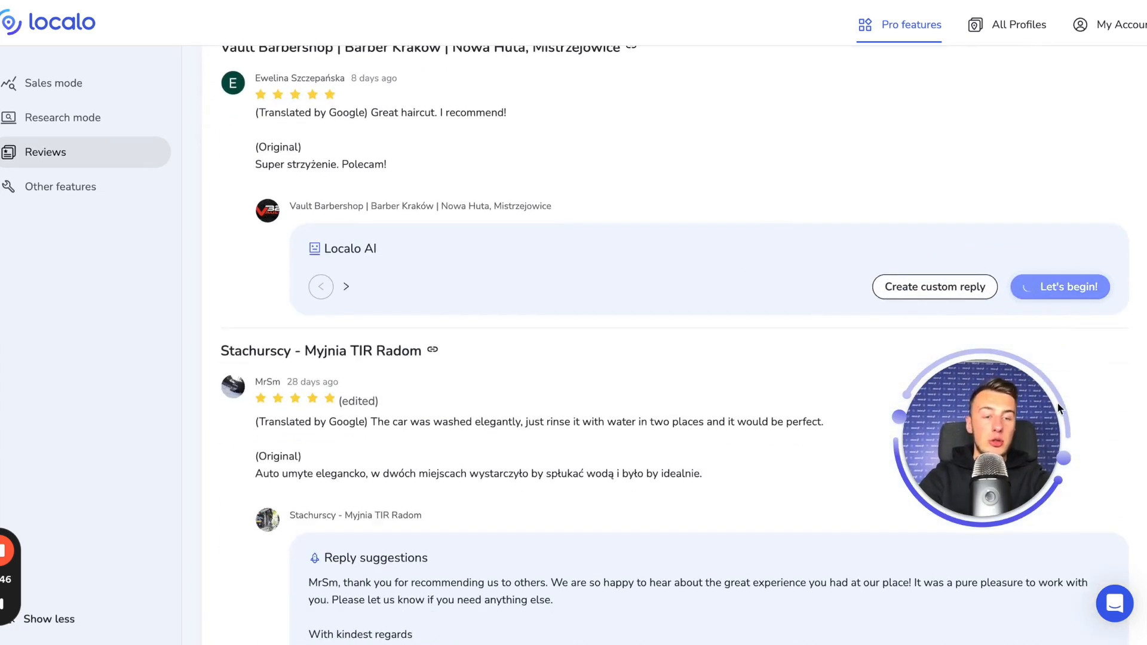
# Step: Open the reply editor for the Stachurscy - Myjnia TIR Radom review and close it without adding a reply
pyautogui.scroll(-4, 1088, 367)
pyautogui.click(1084, 557)
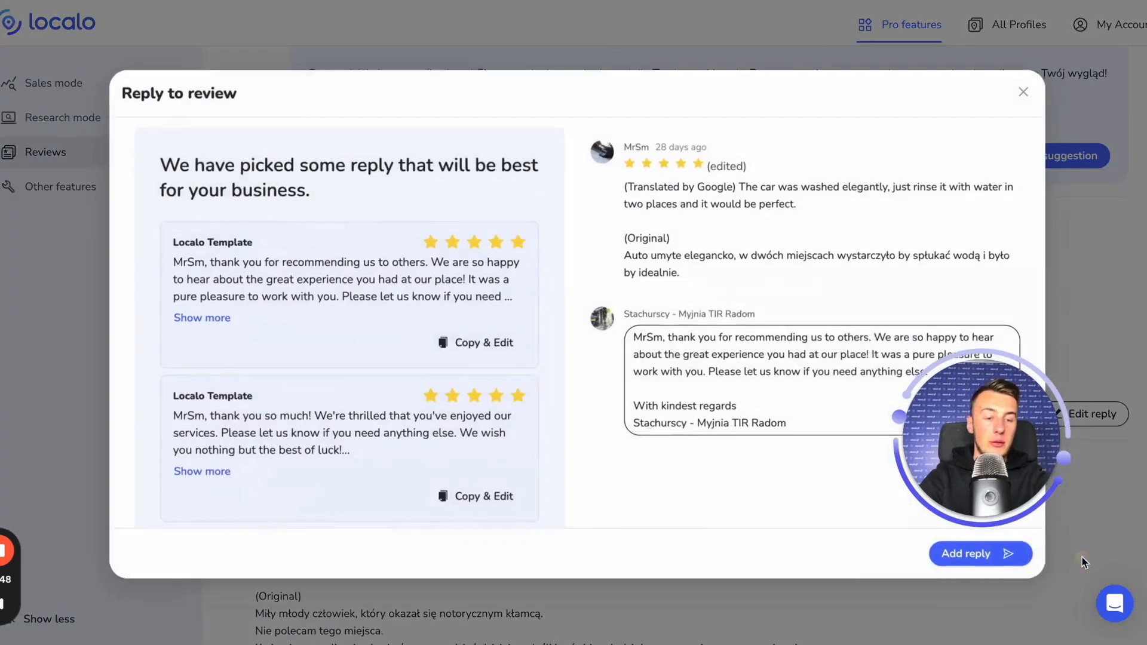
pyautogui.press('Escape')
# Step: Generate AI replies for the last two Vault Barbershop reviews on the first page of unreplied reviews
pyautogui.scroll(-15, 1037, 269)
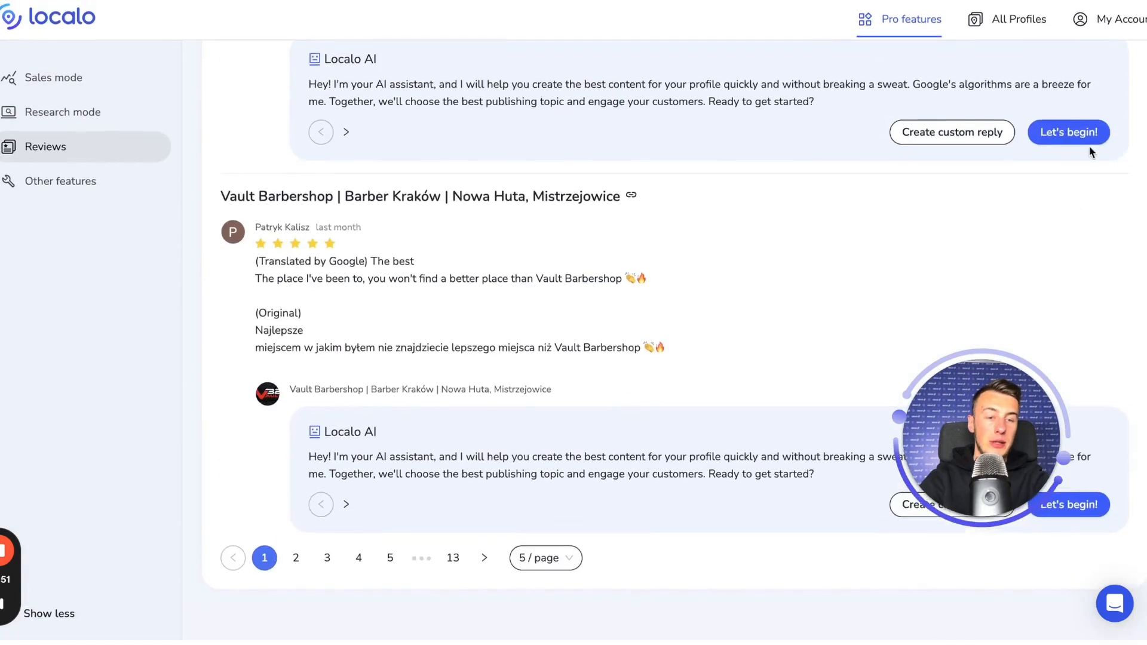
pyautogui.click(1086, 142)
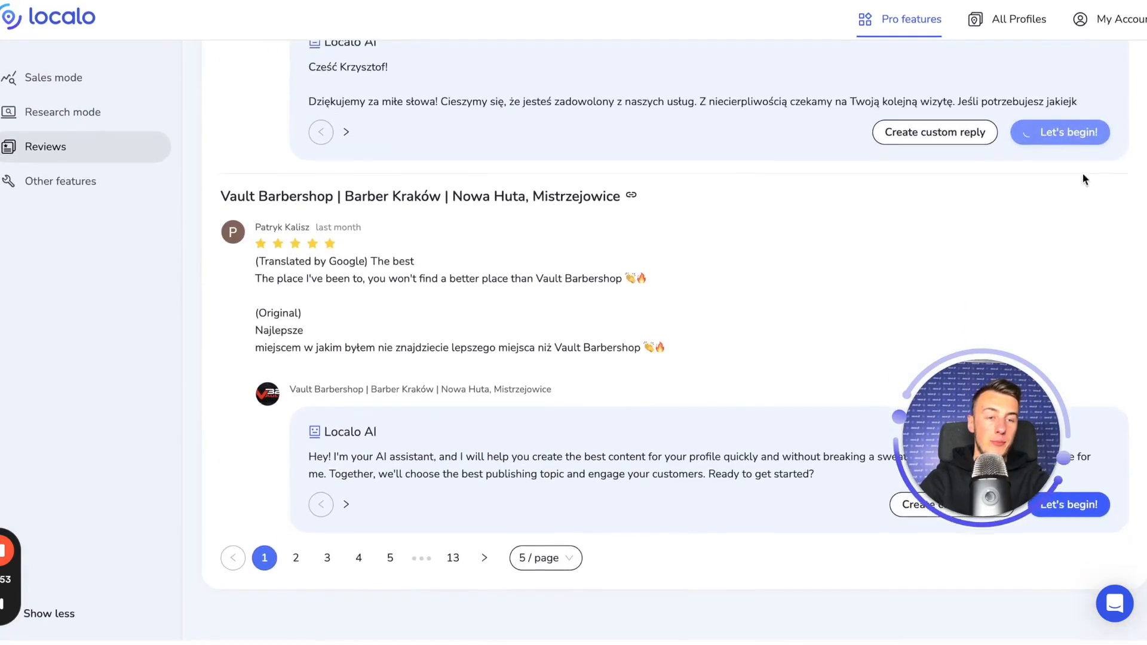
pyautogui.click(1074, 510)
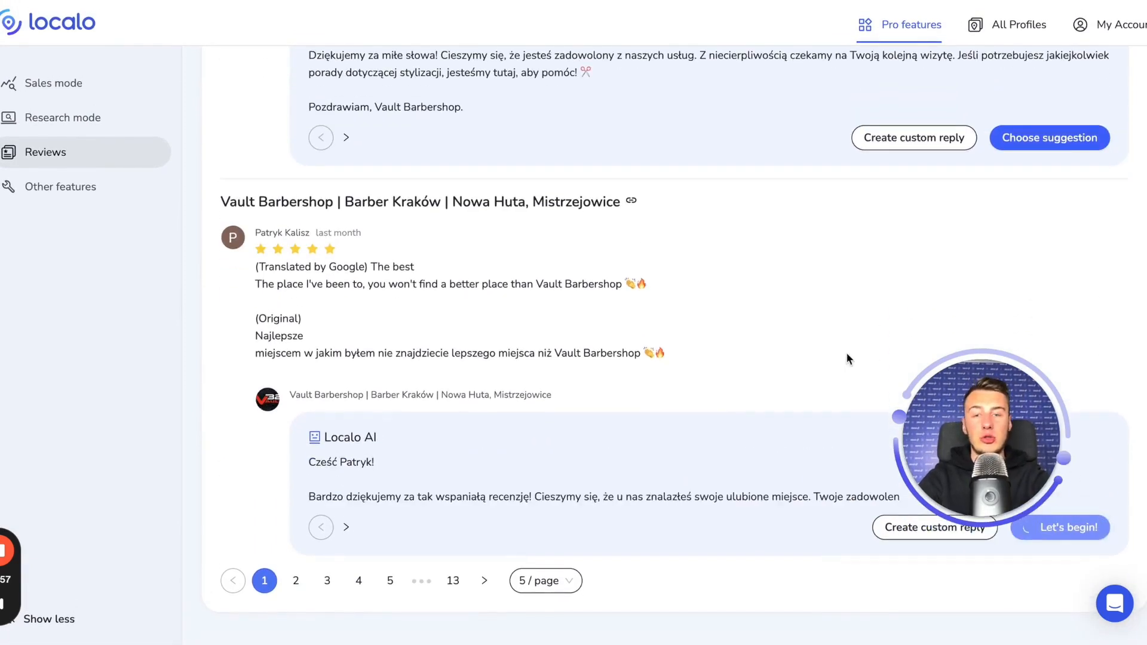
pyautogui.scroll(2, 783, 335)
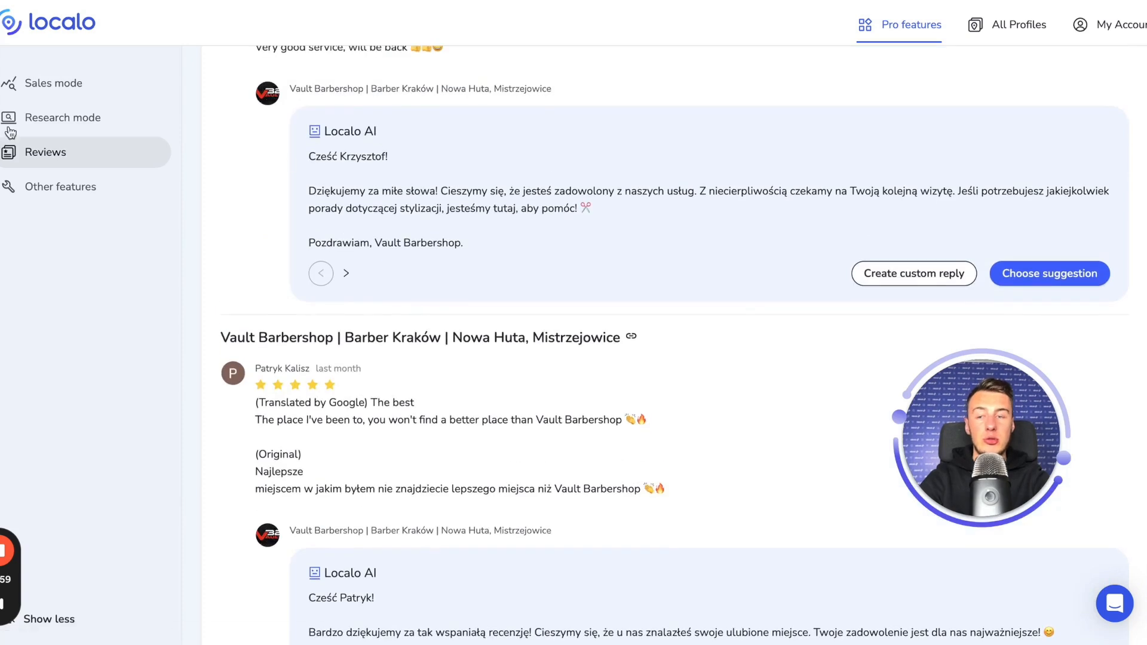
pyautogui.click(1067, 272)
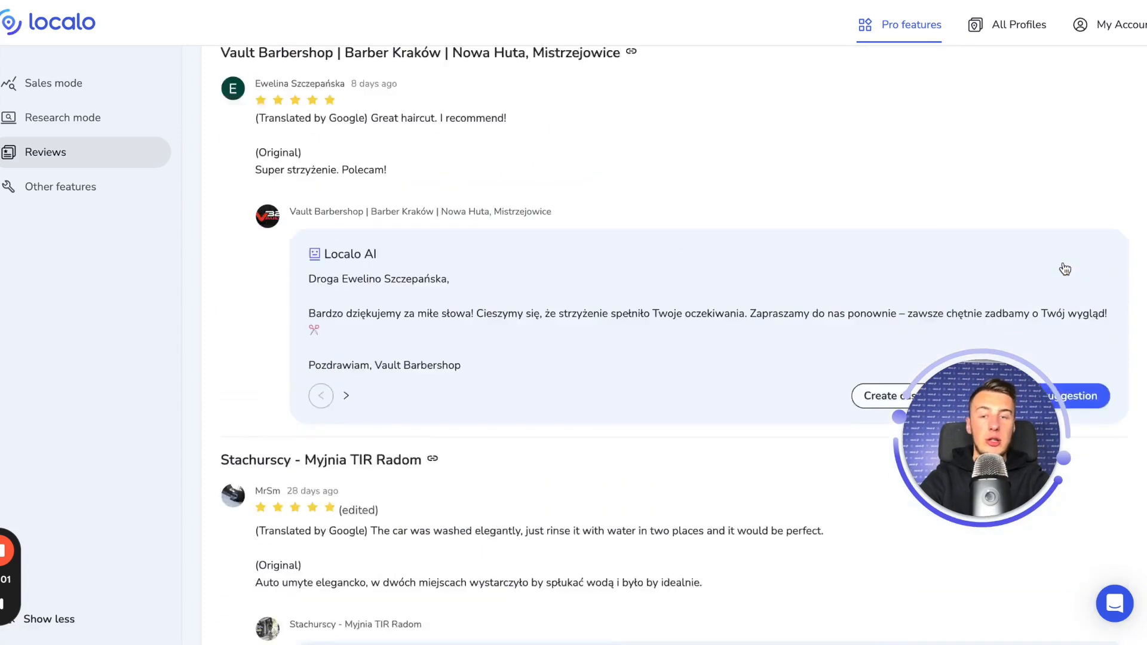
# Step: Show the removed reviews across all profiles and look through the first page of them
pyautogui.scroll(3, 666, 192)
pyautogui.click(571, 186)
pyautogui.scroll(-5, 413, 264)
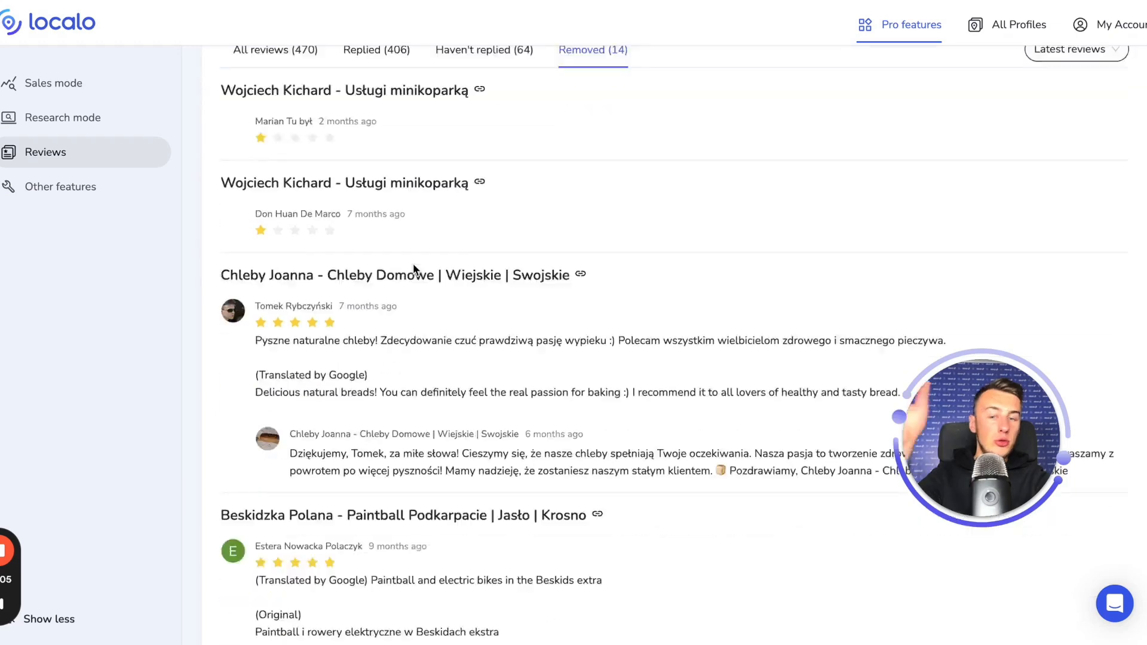
pyautogui.scroll(-2, 413, 263)
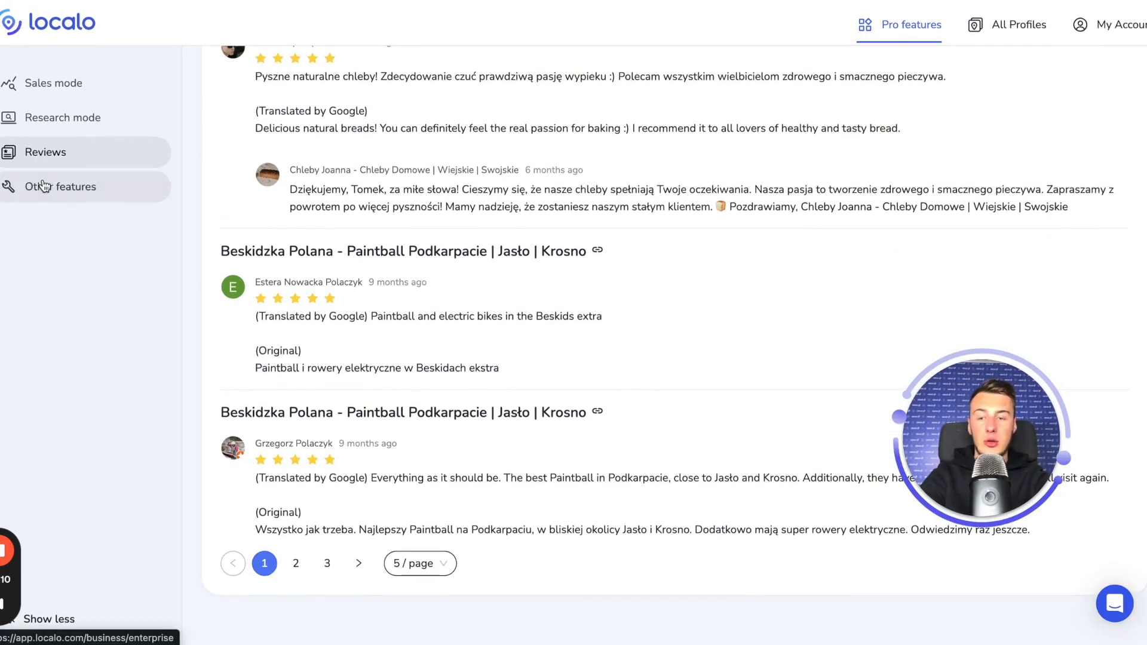
# Step: Open the other pro features and examine the White Label, Grid difficulty, Store codes and 'Powered by Localo' options
pyautogui.click(45, 186)
pyautogui.scroll(7, 312, 223)
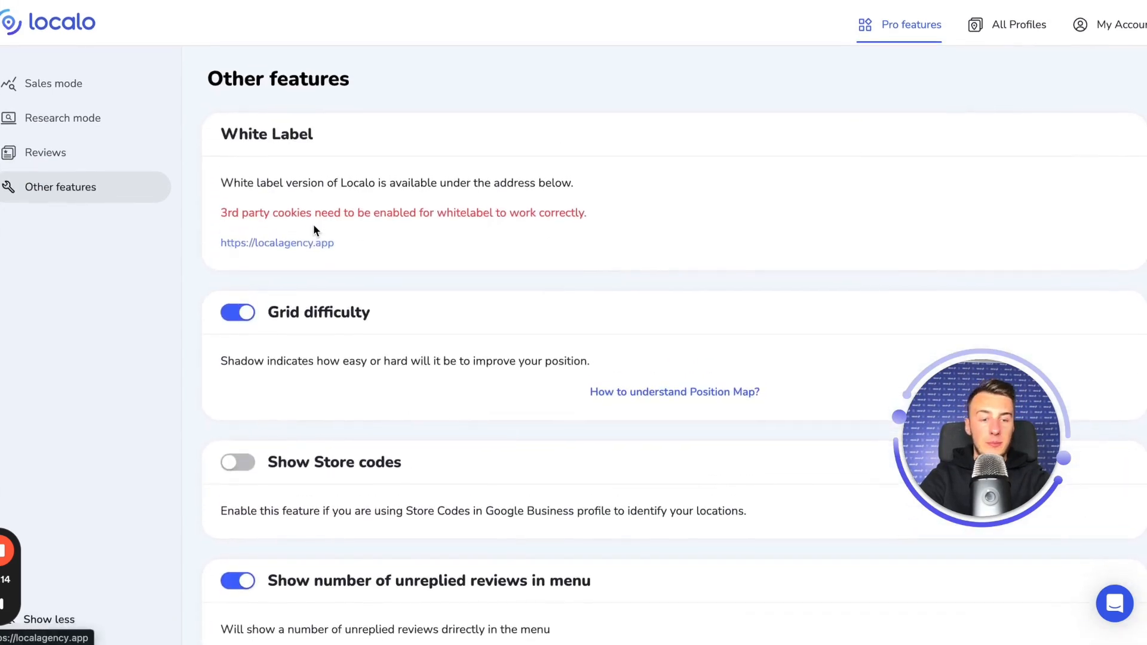
pyautogui.scroll(-3, 339, 303)
pyautogui.scroll(-5, 339, 300)
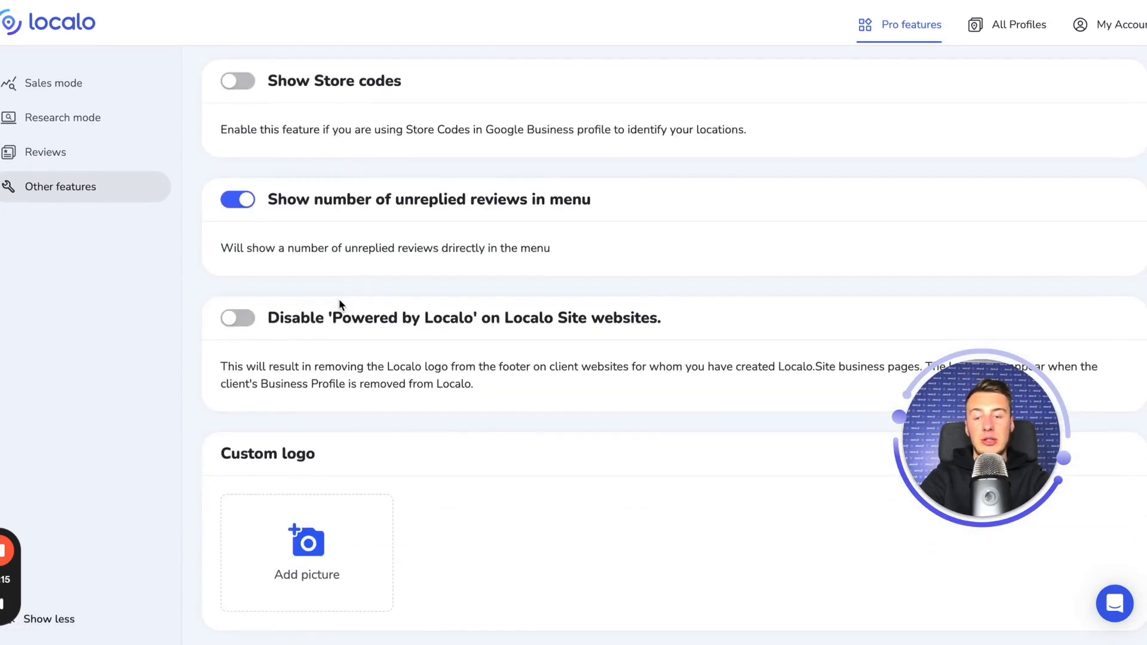
pyautogui.moveTo(336, 186); pyautogui.dragTo(472, 187)
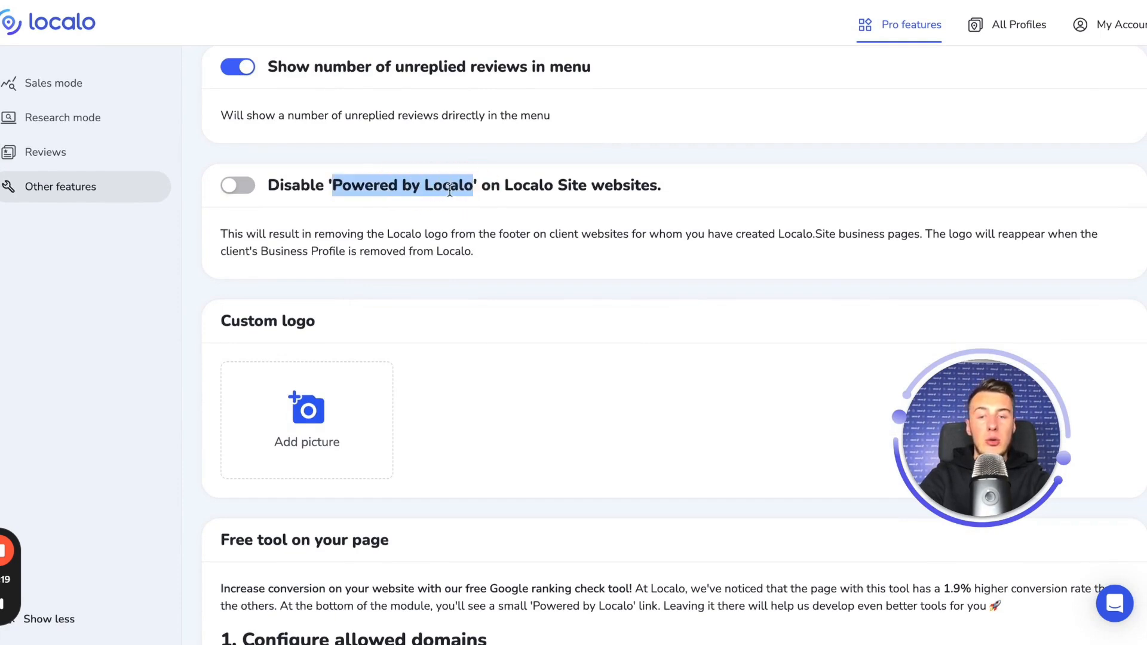
pyautogui.moveTo(505, 185); pyautogui.dragTo(597, 185)
pyautogui.click(506, 204)
# Step: Examine the custom logo option and the free tool's allowed domains and call-to-action settings
pyautogui.scroll(-1, 506, 205)
pyautogui.scroll(-2, 506, 206)
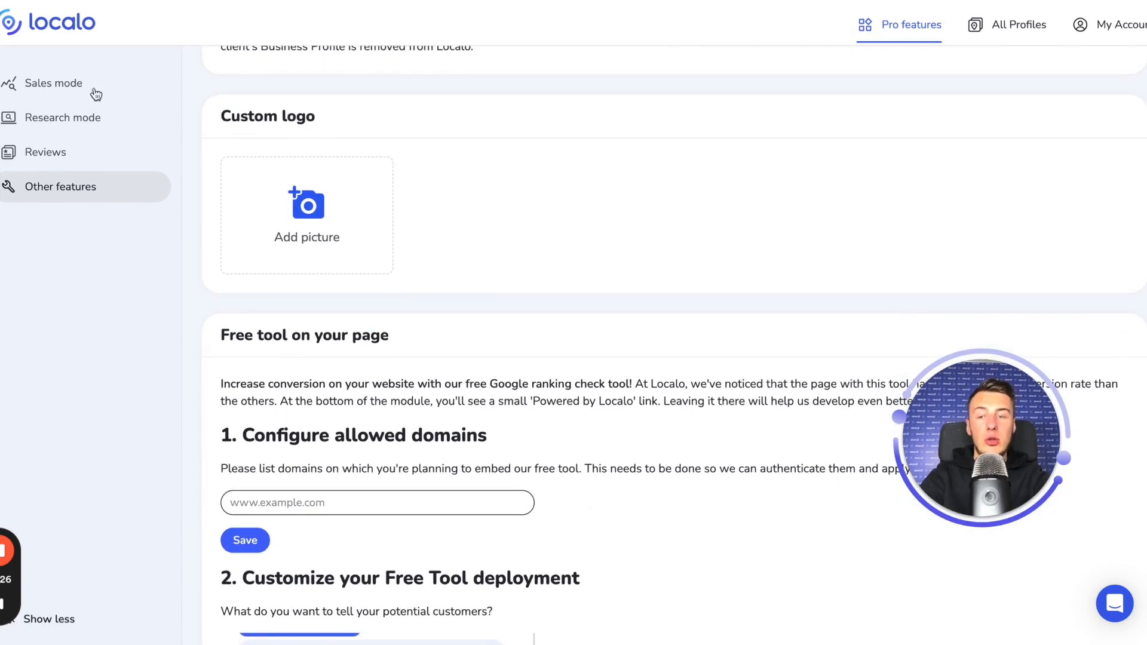
pyautogui.scroll(-6, 174, 193)
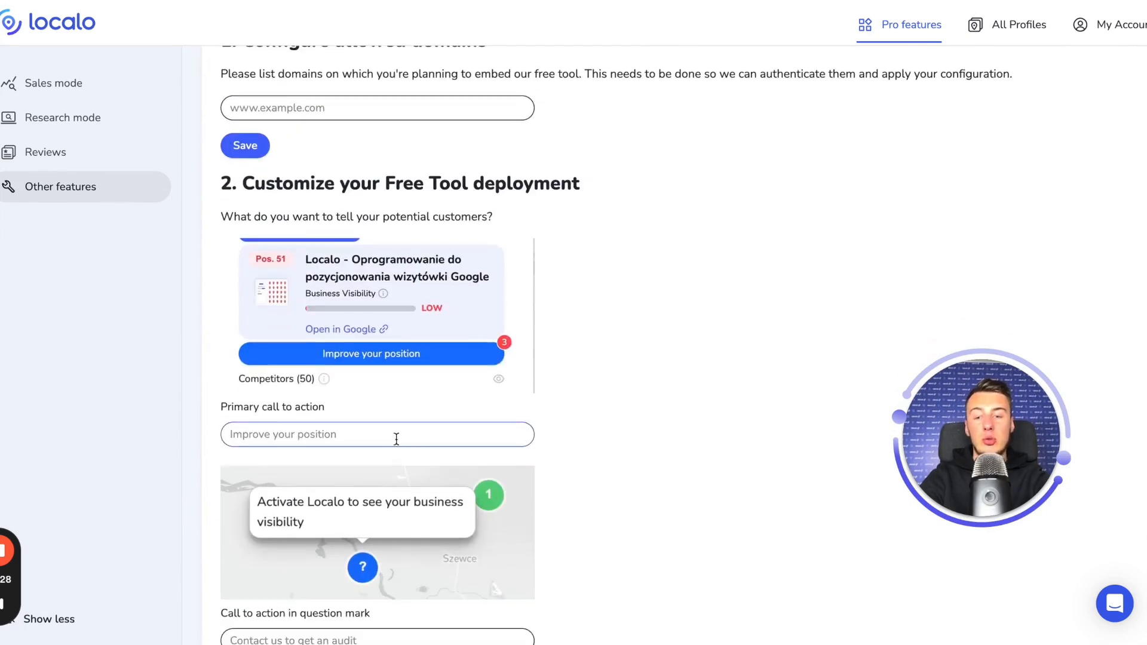
pyautogui.scroll(-3, 396, 439)
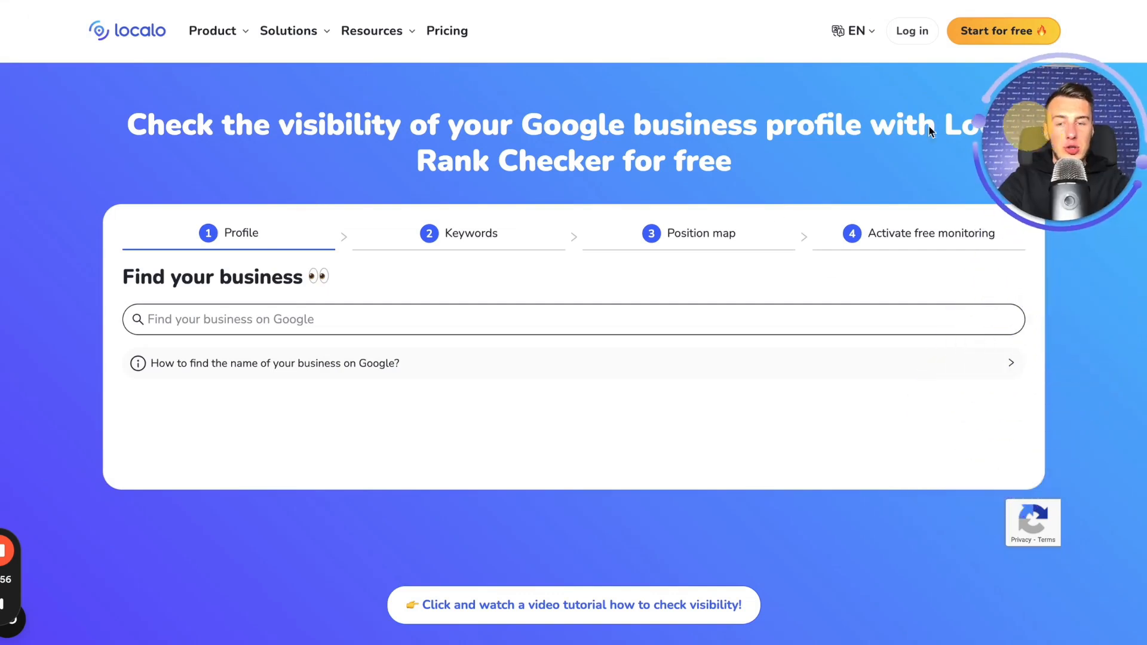
# Step: Search for "dentist new york" in the free Rank Checker and choose the 209 NYC Dental profile
pyautogui.click(210, 317)
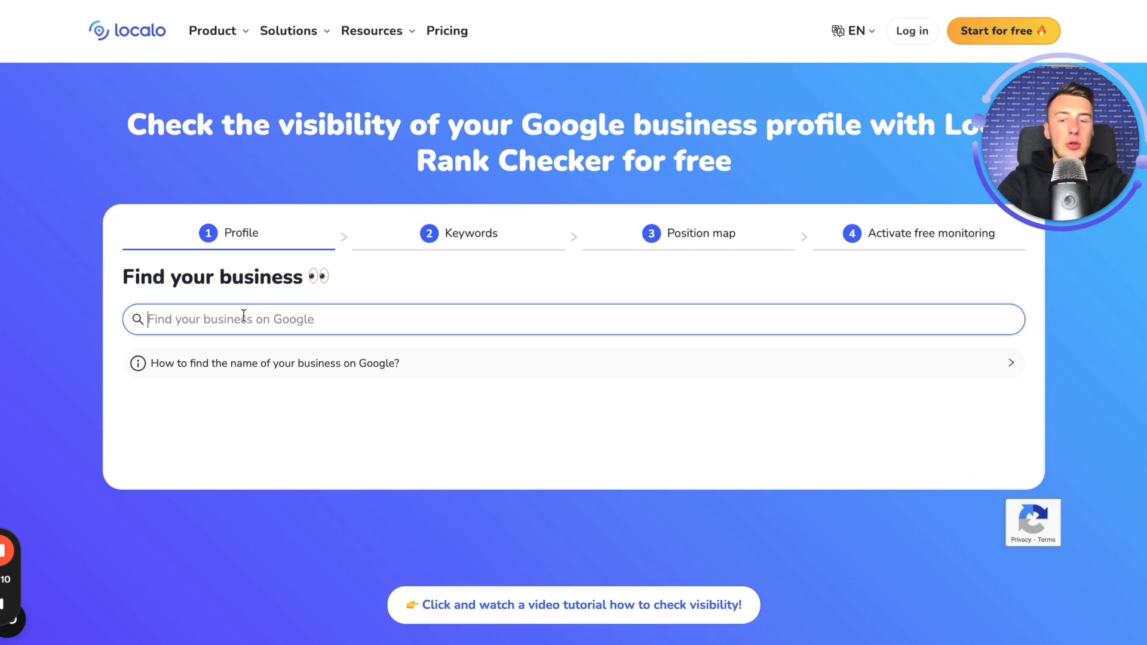
pyautogui.write('dentist new york')
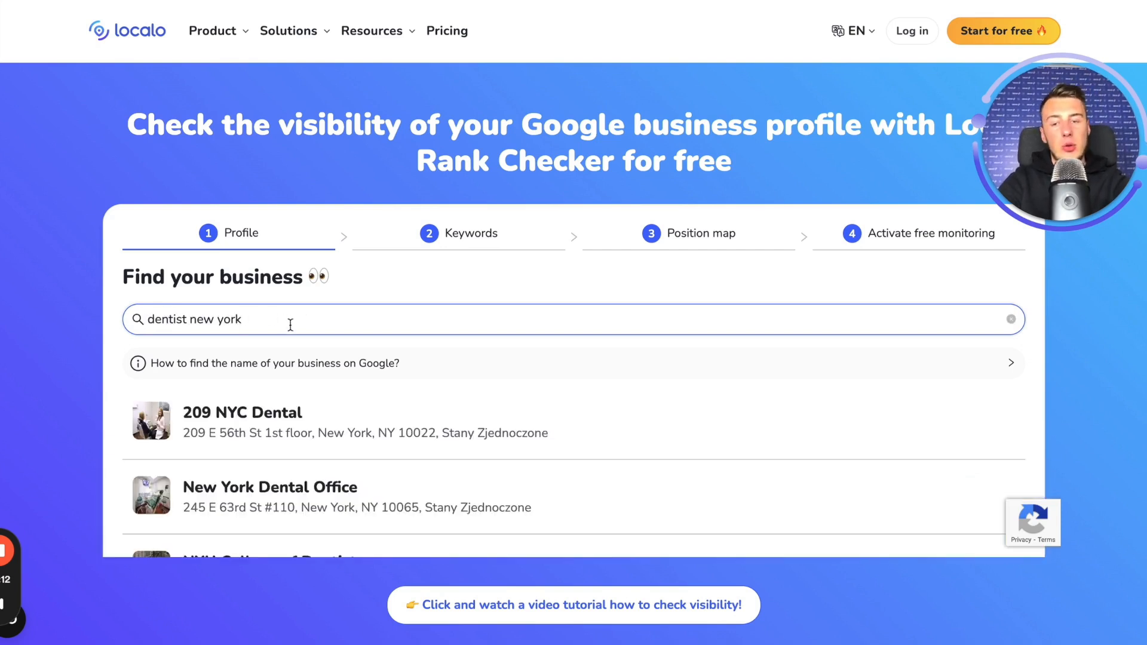
pyautogui.click(346, 408)
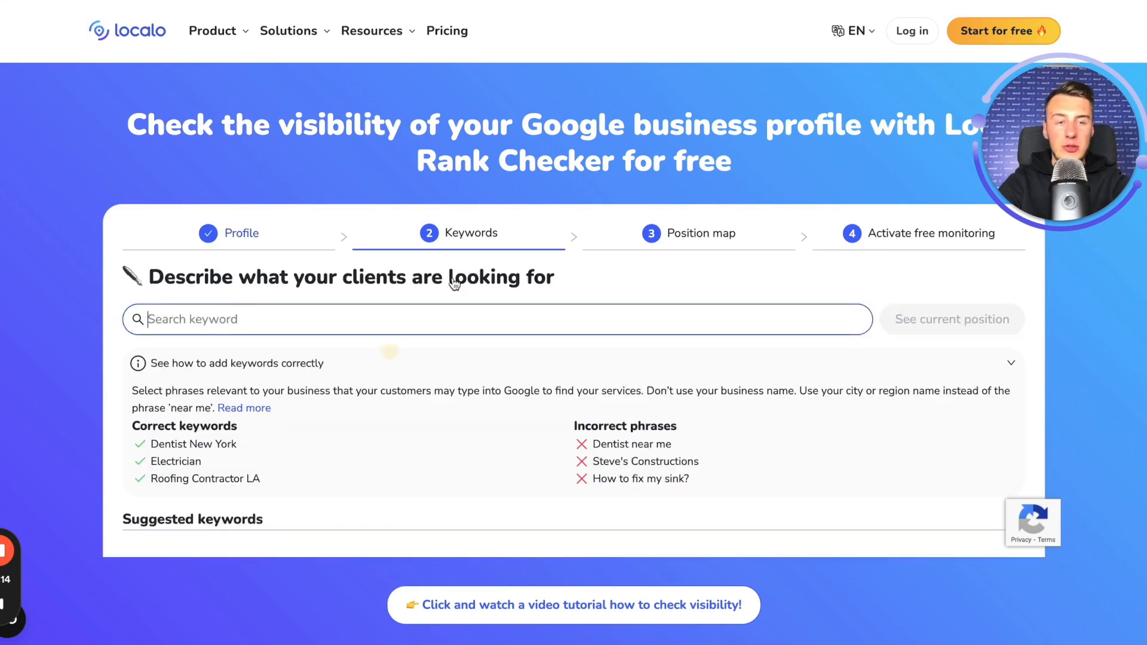
# Step: Collapse the keyword guidance, choose the suggested keyword Dental and check the current position of 209 NYC Dental
pyautogui.scroll(-3, 235, 456)
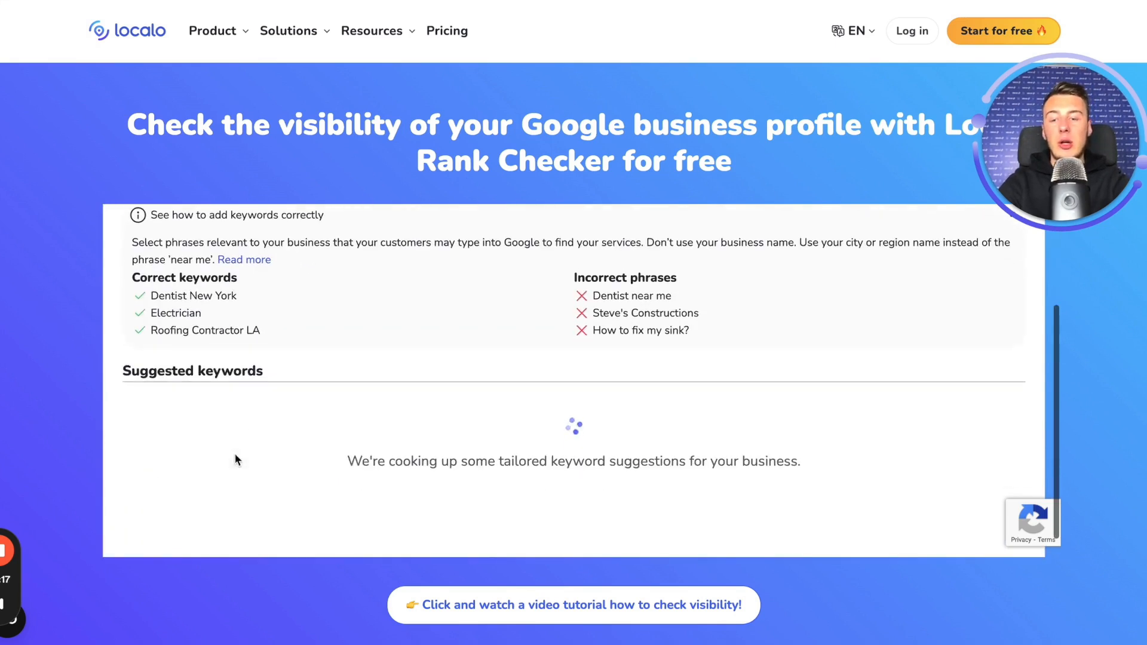
pyautogui.scroll(1, 486, 368)
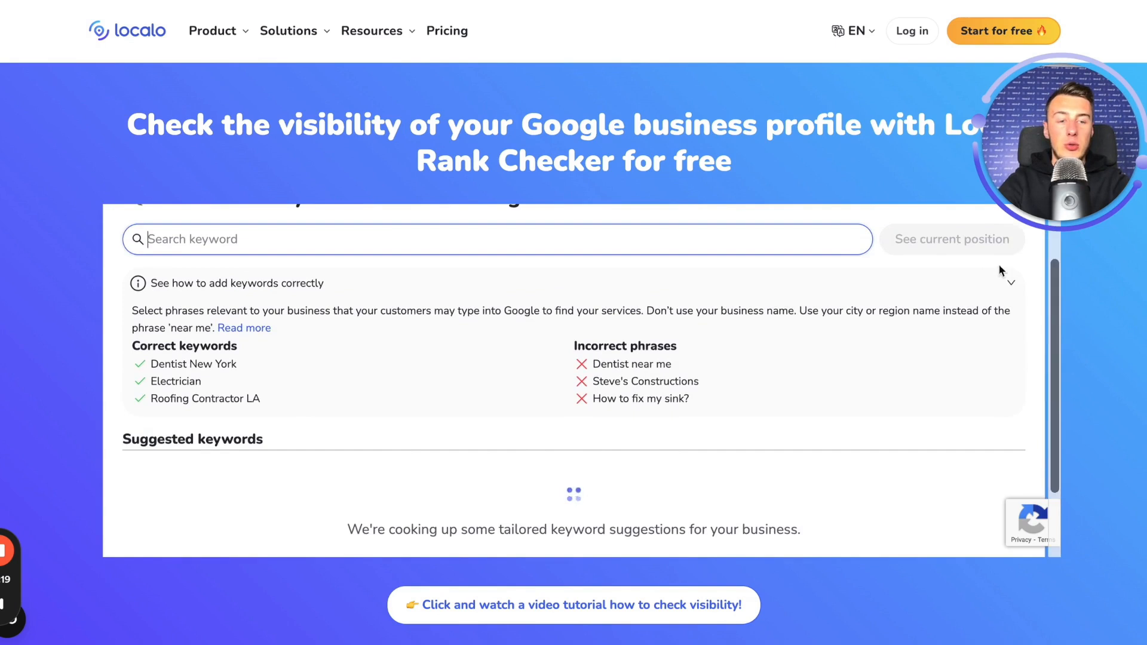
pyautogui.click(1011, 282)
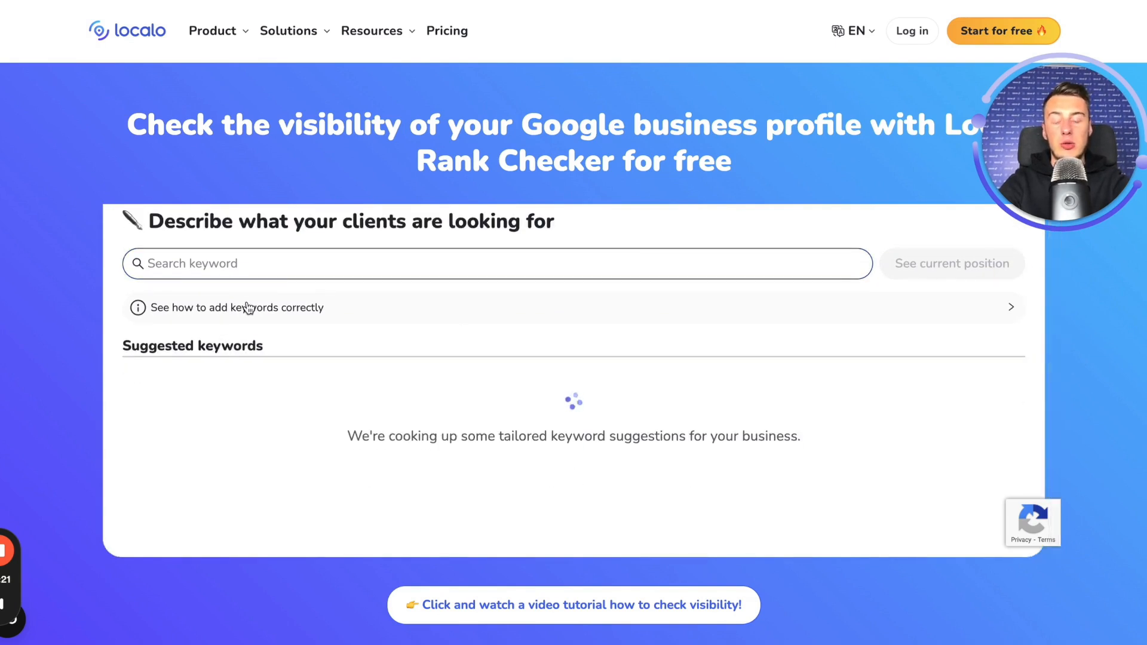
pyautogui.scroll(-2, 248, 307)
pyautogui.scroll(1, 249, 307)
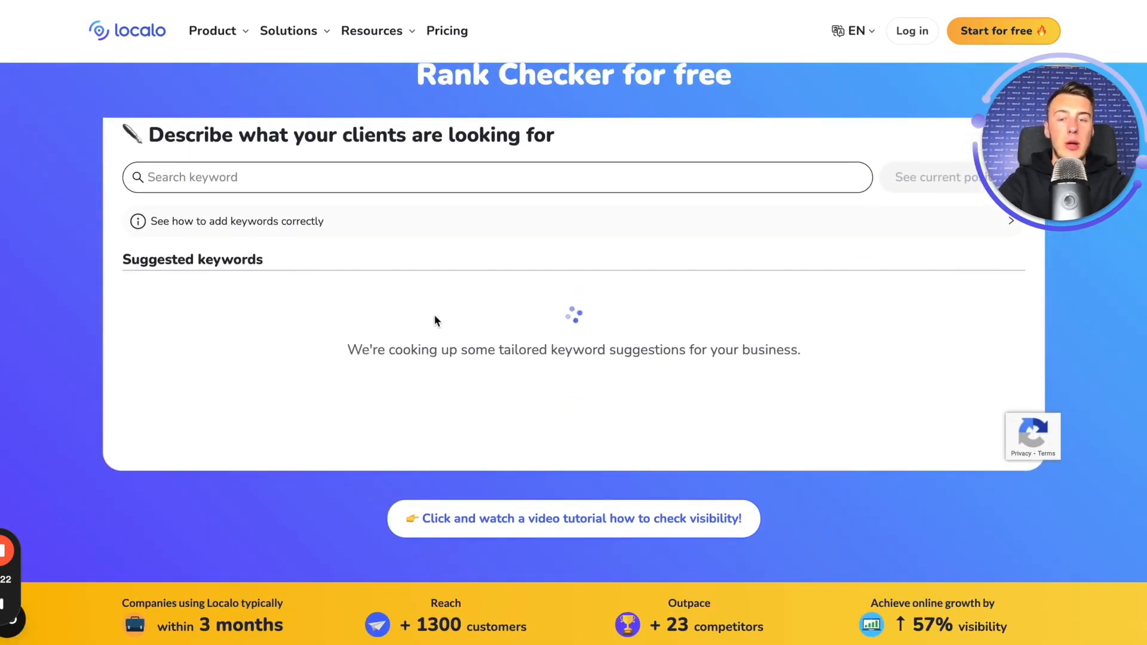
pyautogui.scroll(1, 337, 285)
pyautogui.scroll(-1, 336, 285)
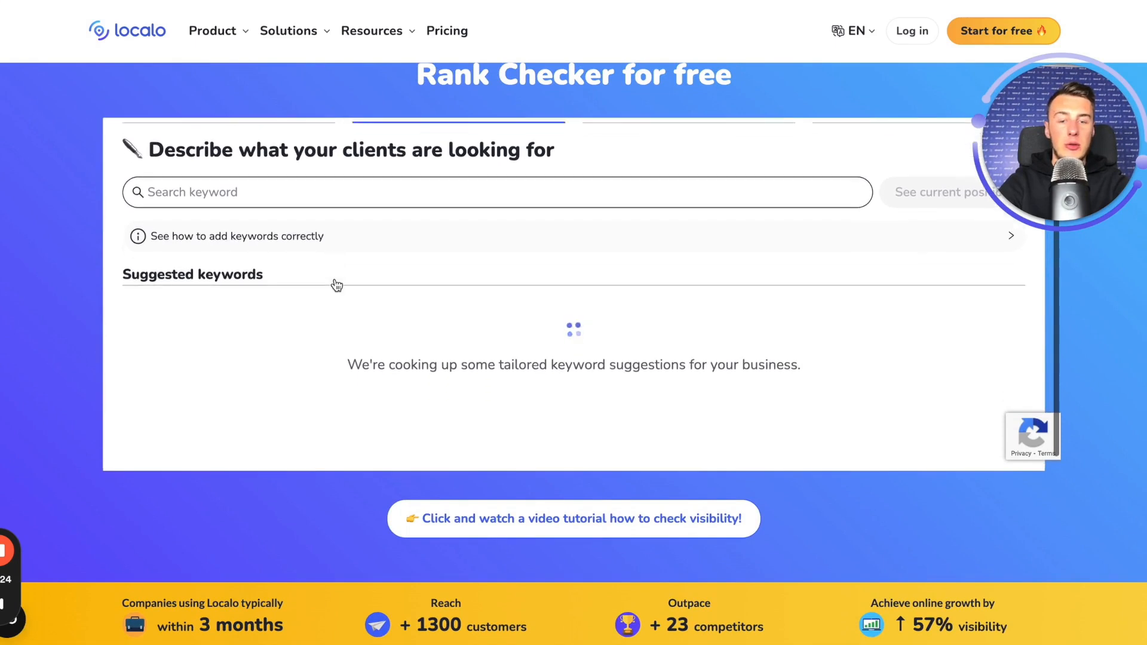
pyautogui.scroll(1, 337, 285)
pyautogui.scroll(-1, 329, 292)
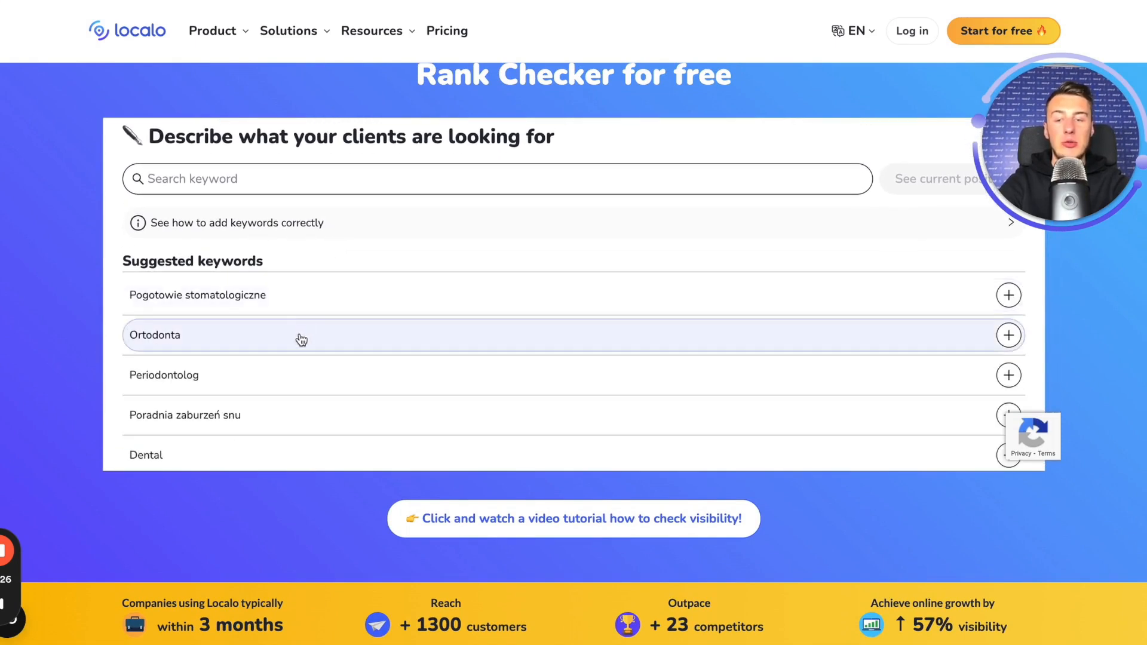
pyautogui.click(268, 449)
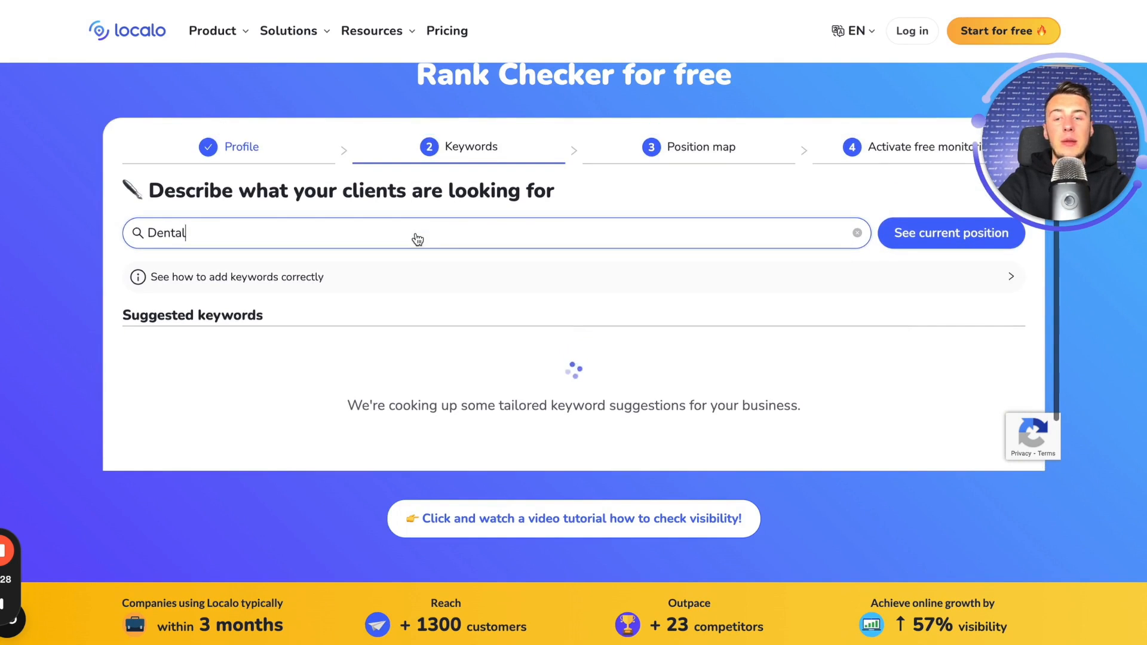
pyautogui.click(885, 241)
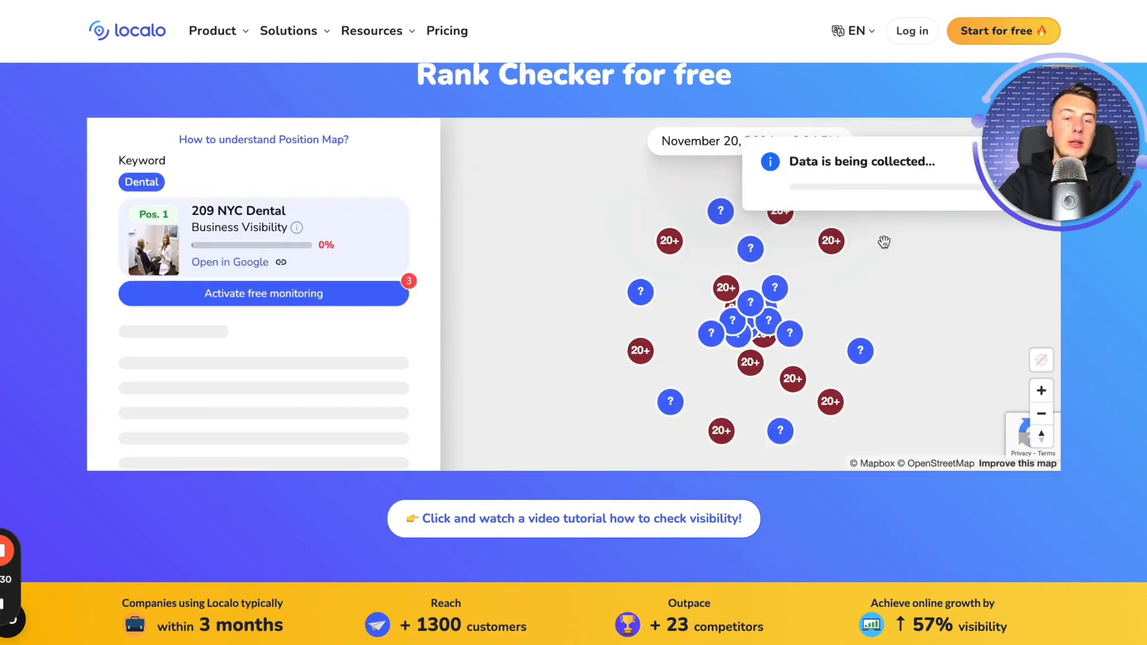
# Step: Examine the Dental position map for 209 NYC Dental and select the westernmost question-mark point
pyautogui.scroll(2, 881, 306)
pyautogui.moveTo(765, 300)
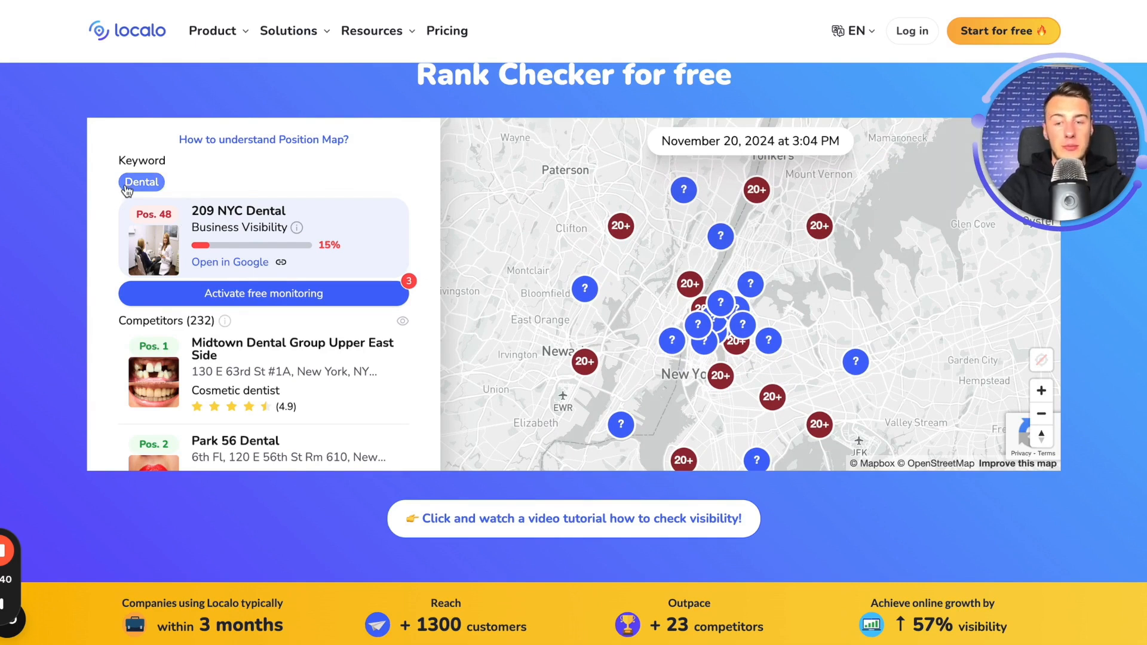
pyautogui.moveTo(589, 288)
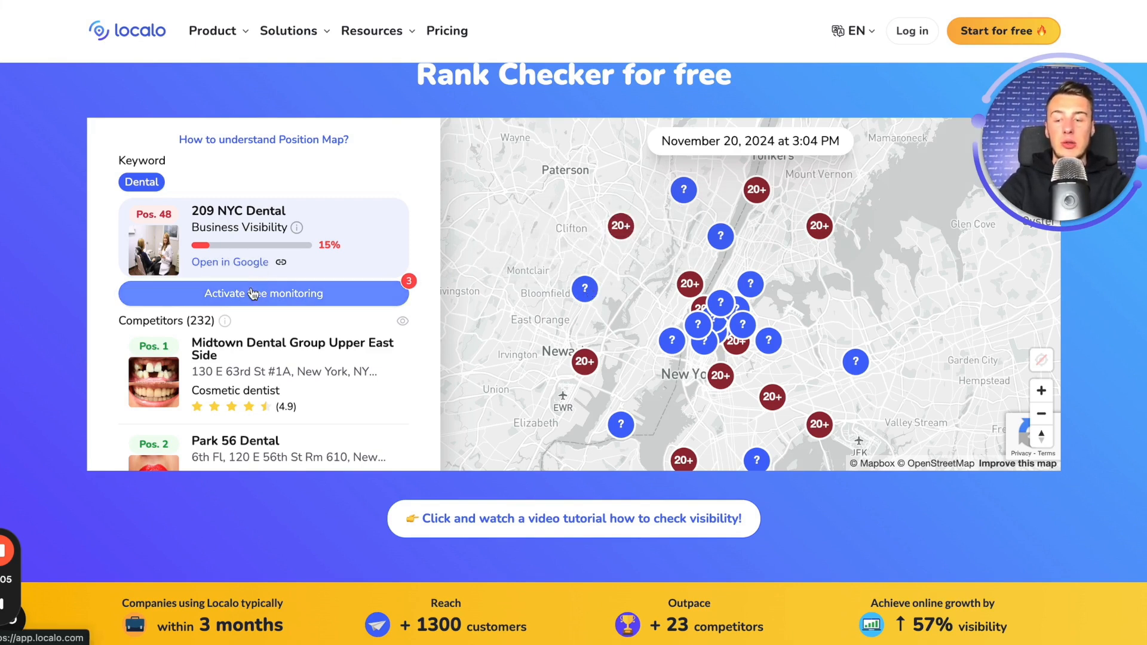
pyautogui.click(591, 291)
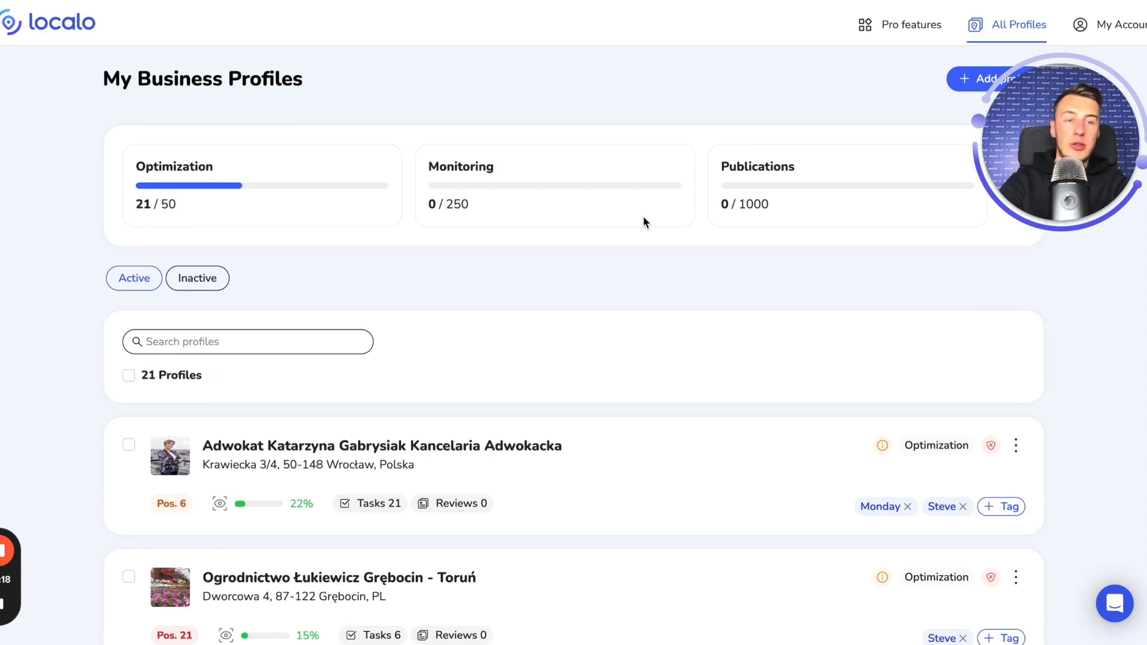
# Step: Look through the My Business Profiles overview, covering the Optimization, Monitoring and Publications quotas and the profile list
pyautogui.scroll(-1, 580, 238)
pyautogui.scroll(1, 579, 238)
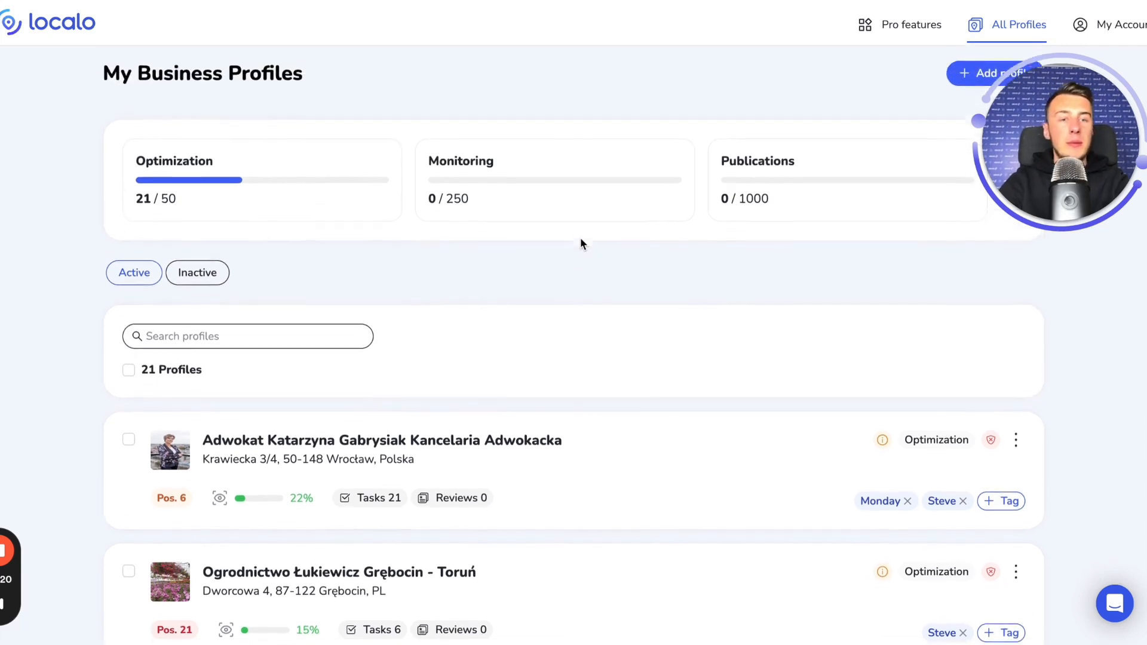
pyautogui.scroll(-4, 824, 110)
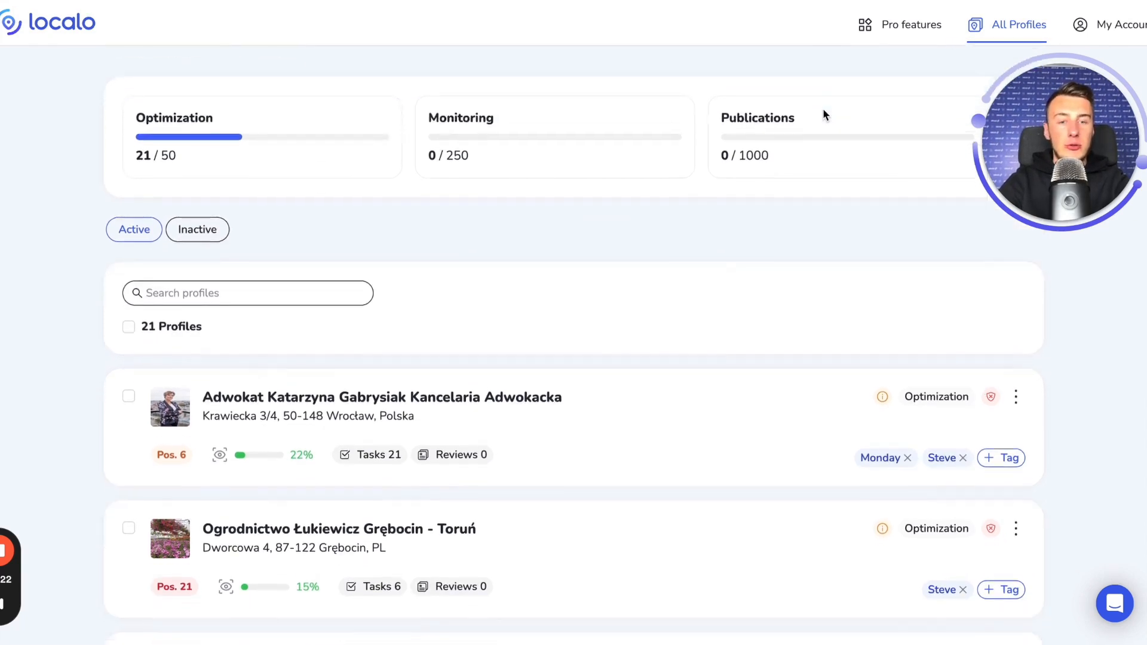
pyautogui.scroll(-3, 823, 109)
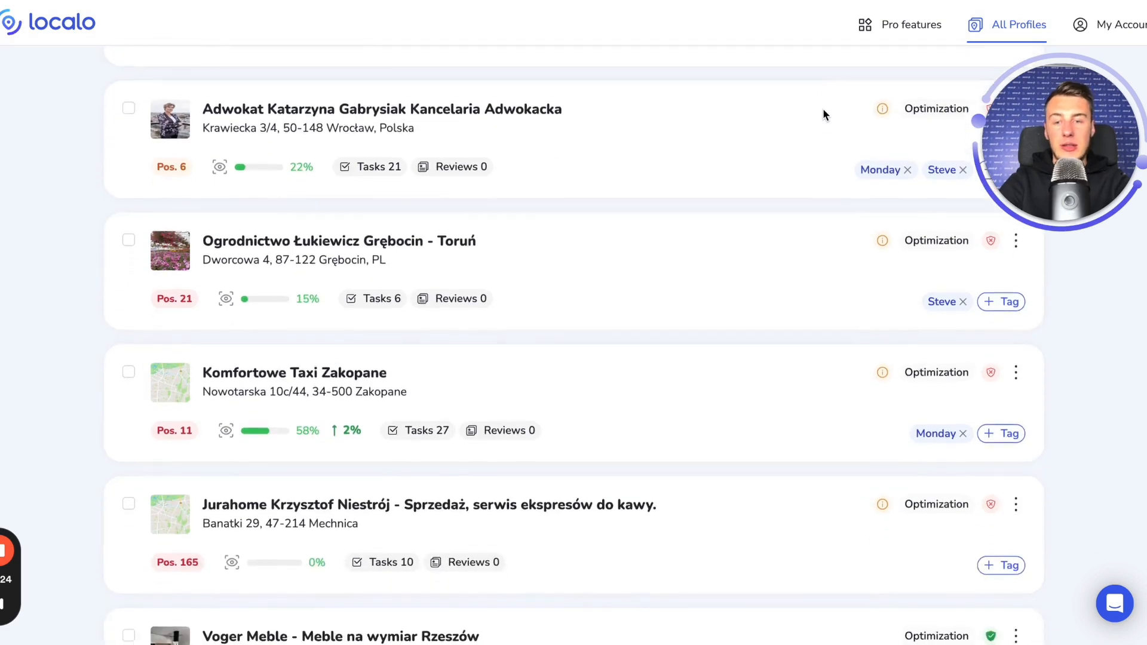
pyautogui.scroll(7, 823, 109)
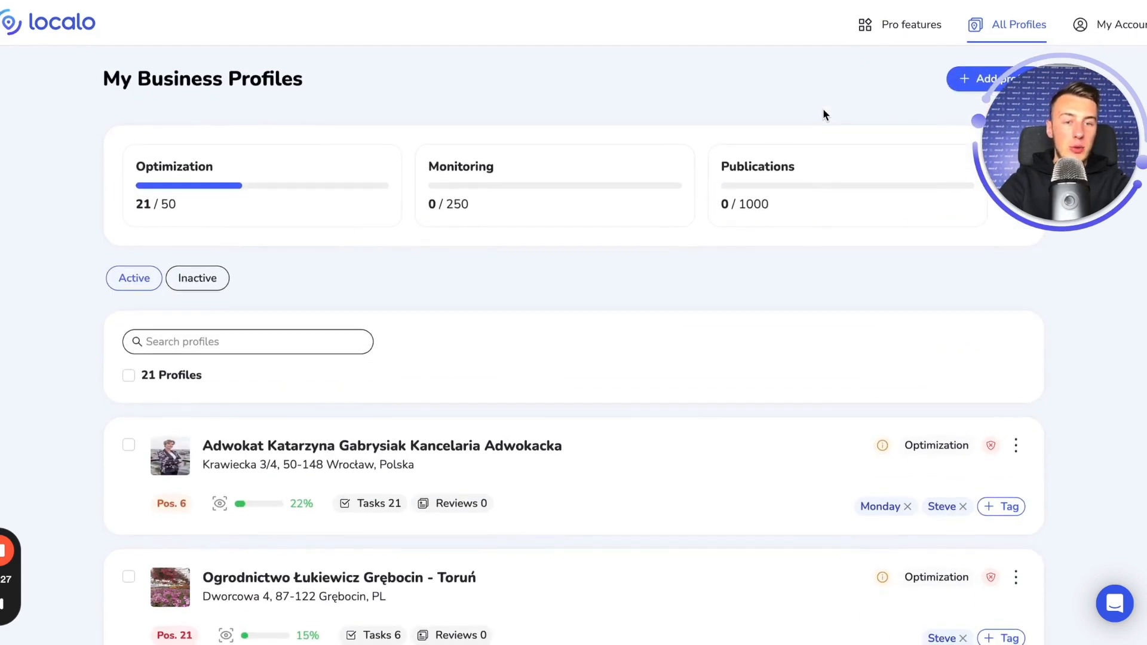
pyautogui.moveTo(1005, 134); pyautogui.dragTo(1050, 332)
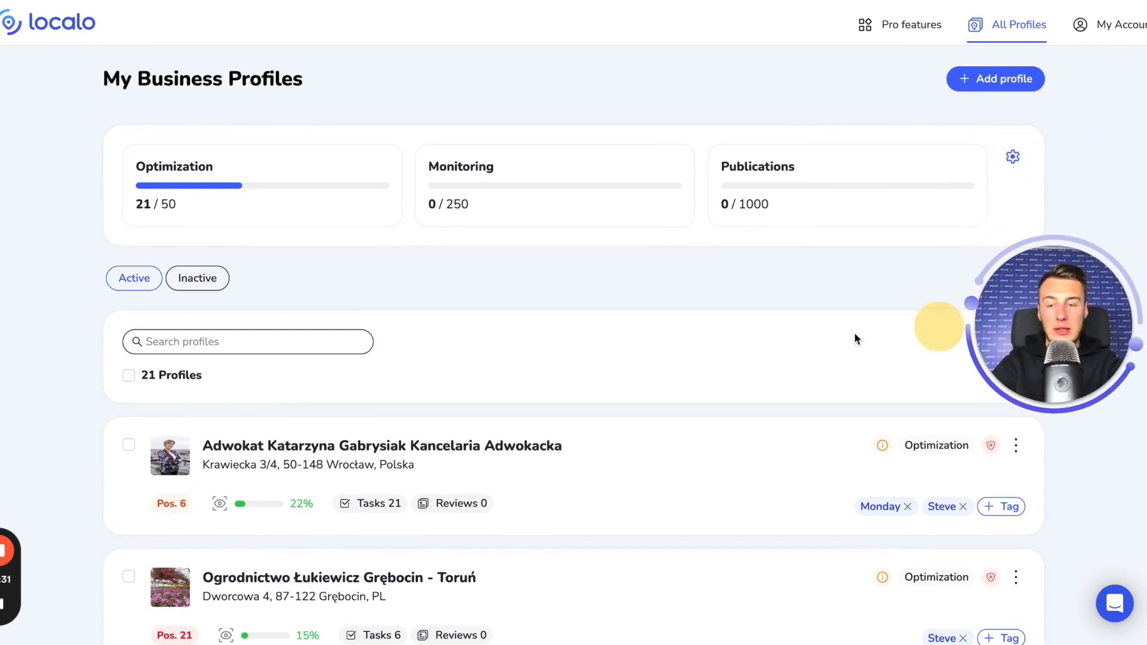
pyautogui.scroll(-1, 727, 358)
pyautogui.scroll(1, 727, 357)
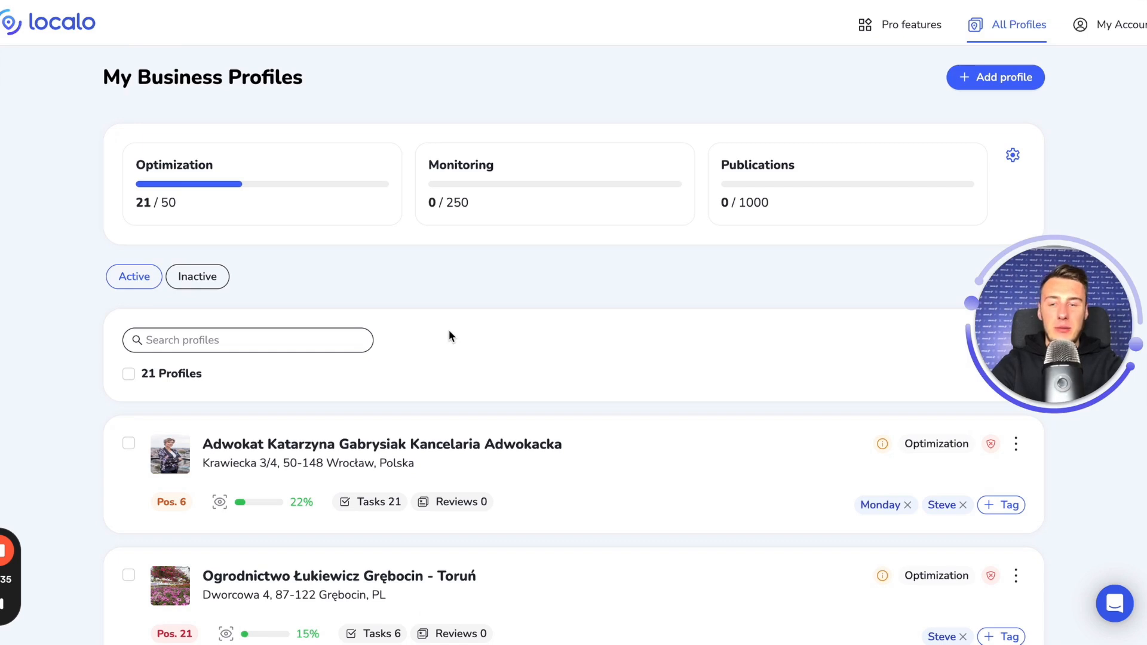
pyautogui.scroll(1, 449, 329)
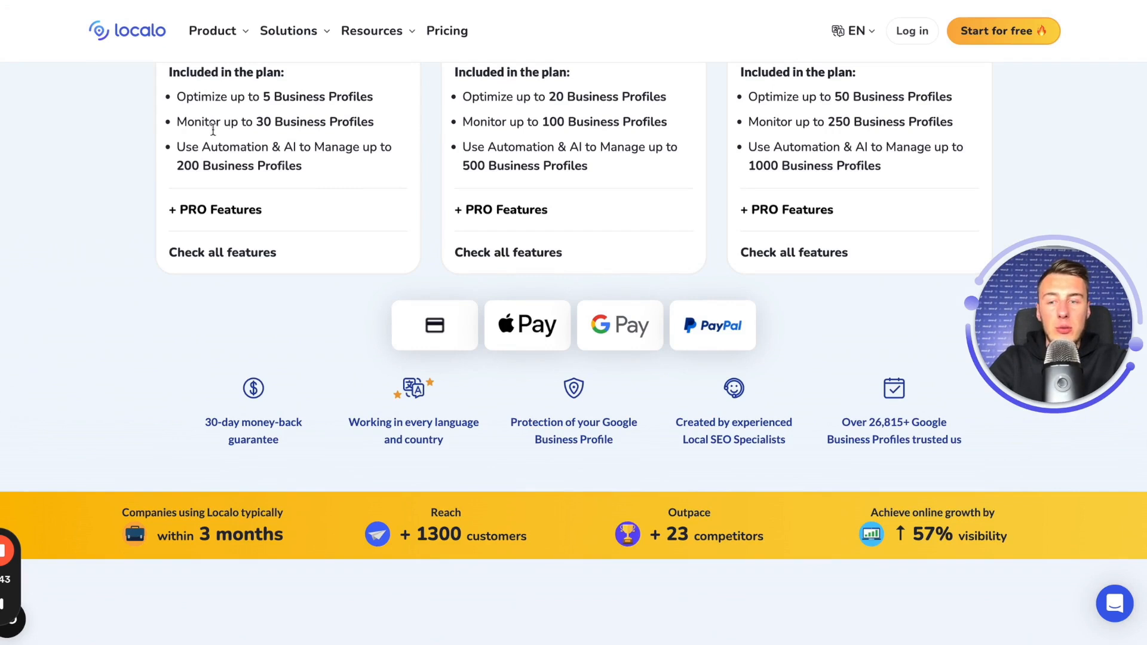
# Step: Compare the pricing plans' audit, monitoring and automation features, and highlight the matching Optimization quota in My Business Profiles
pyautogui.scroll(-12, 276, 183)
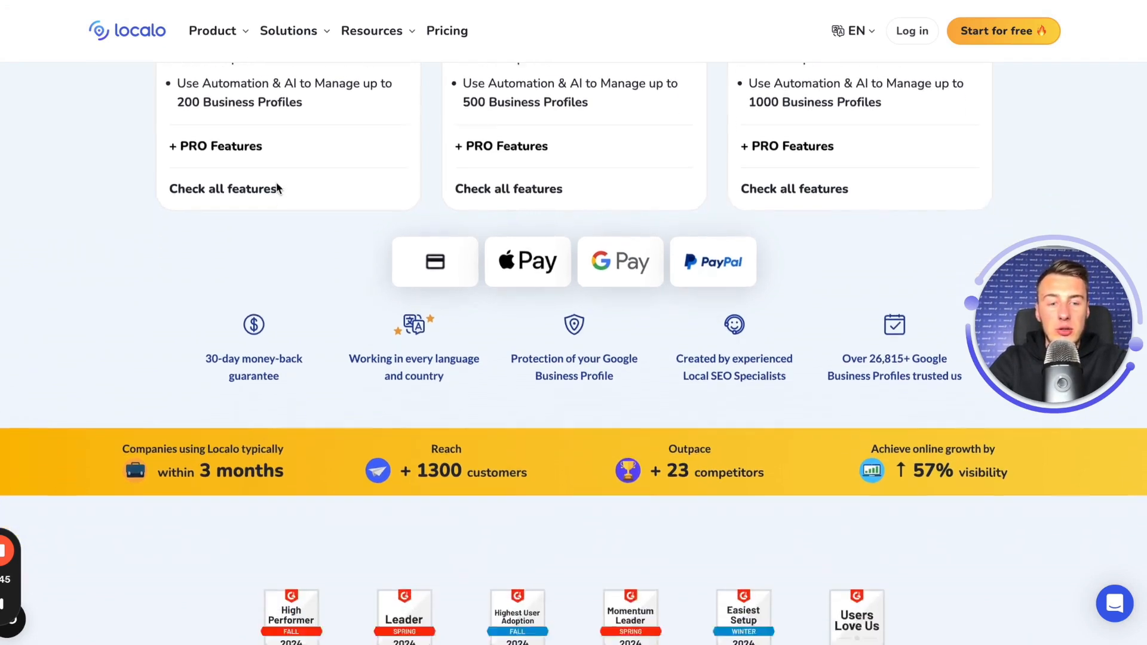
pyautogui.scroll(-3, 276, 189)
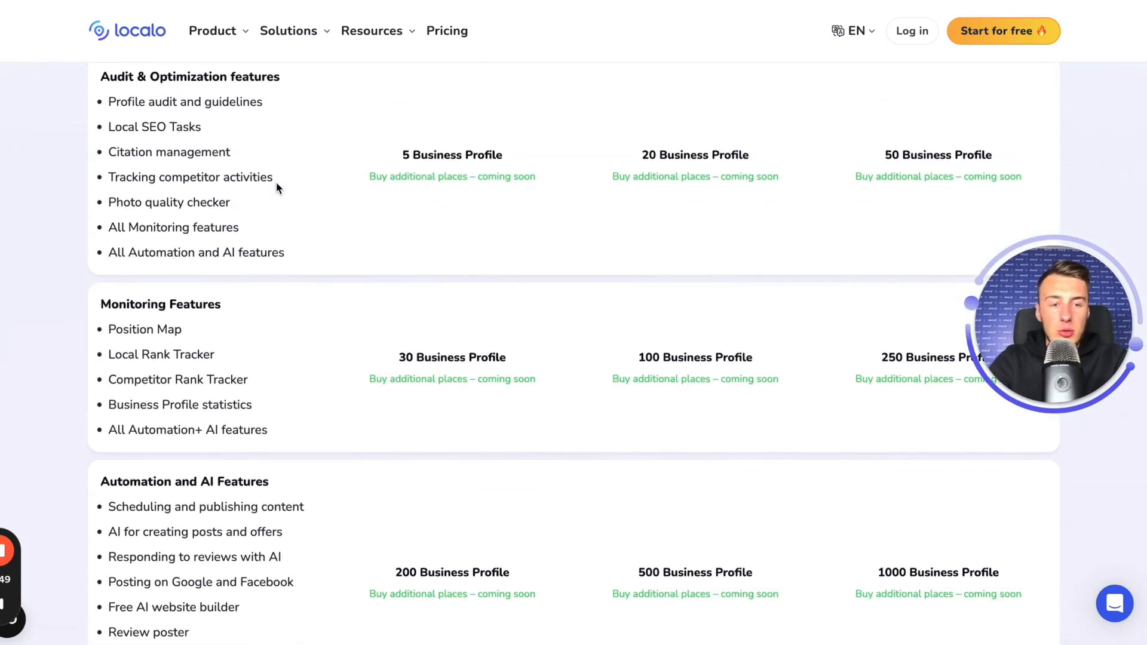
pyautogui.scroll(-2, 227, 206)
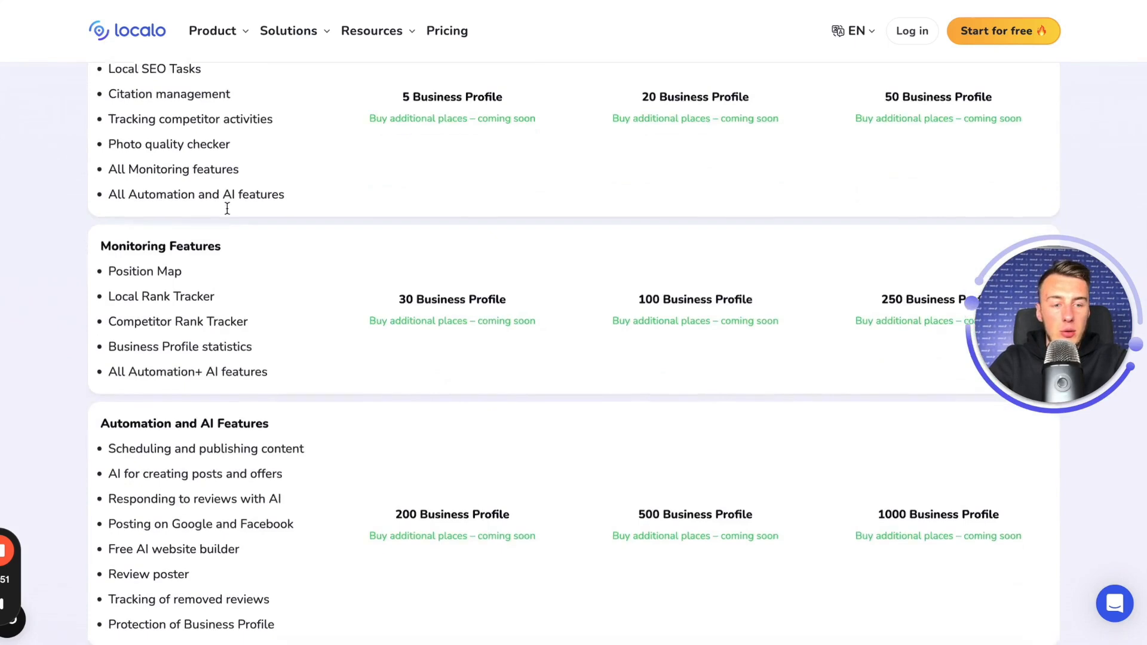
pyautogui.scroll(3, 189, 350)
pyautogui.scroll(-1, 189, 338)
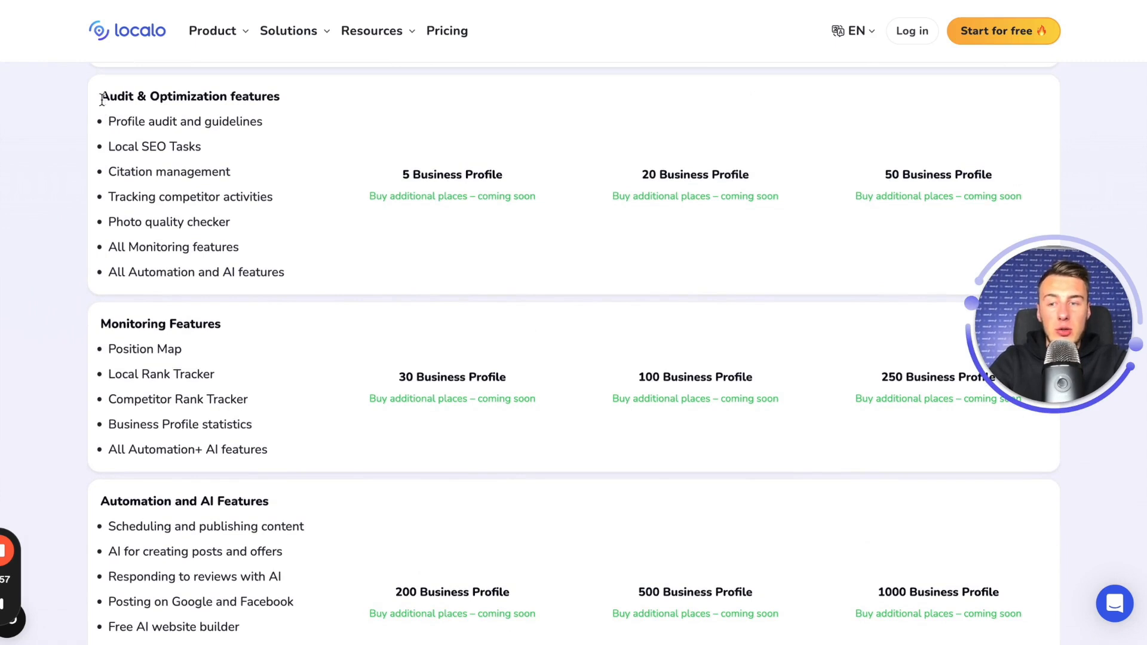
pyautogui.moveTo(103, 97); pyautogui.dragTo(226, 97)
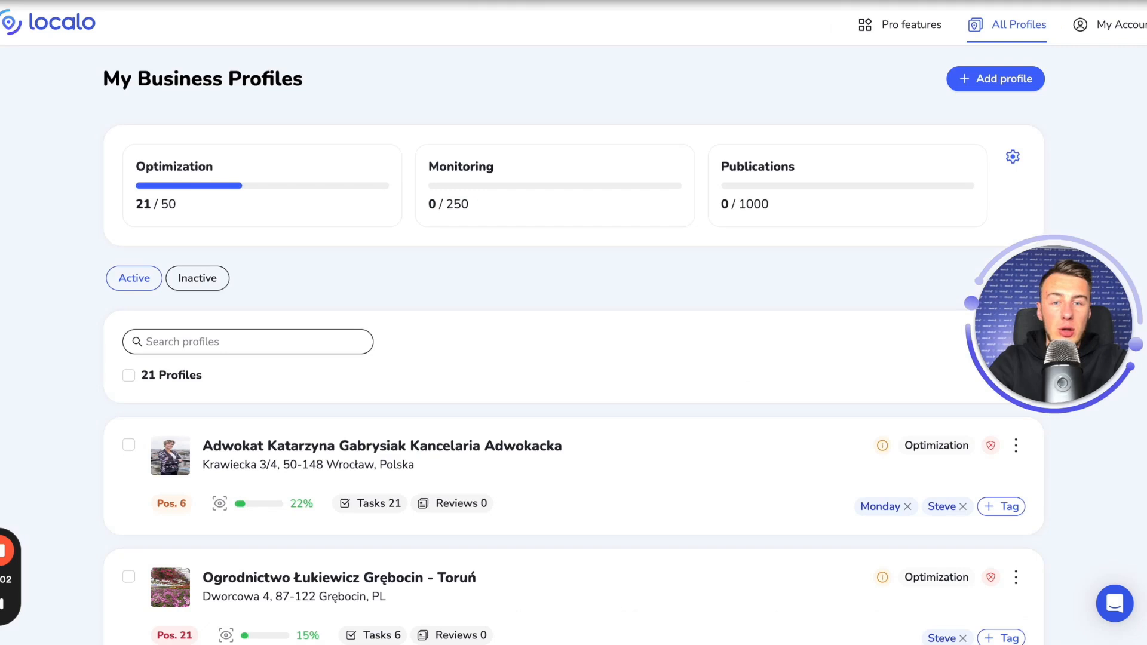
pyautogui.doubleClick(178, 166)
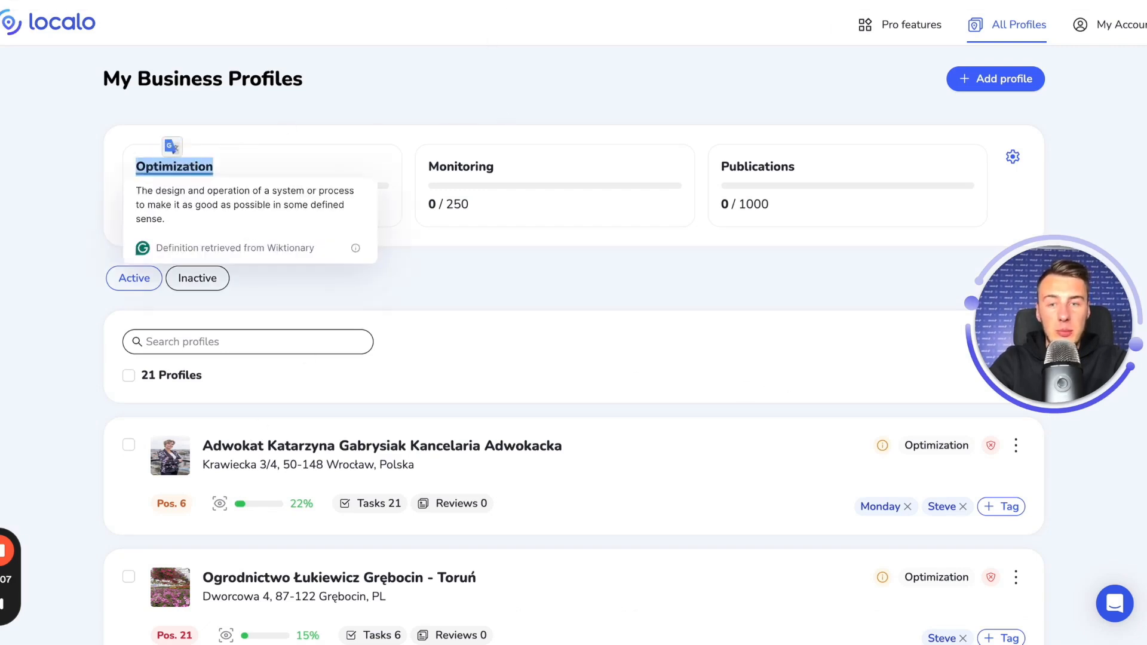
# Step: Return to the pricing page and highlight the All Monitoring and All Automation and AI entries under Audit & Optimization features
pyautogui.click(514, 1)
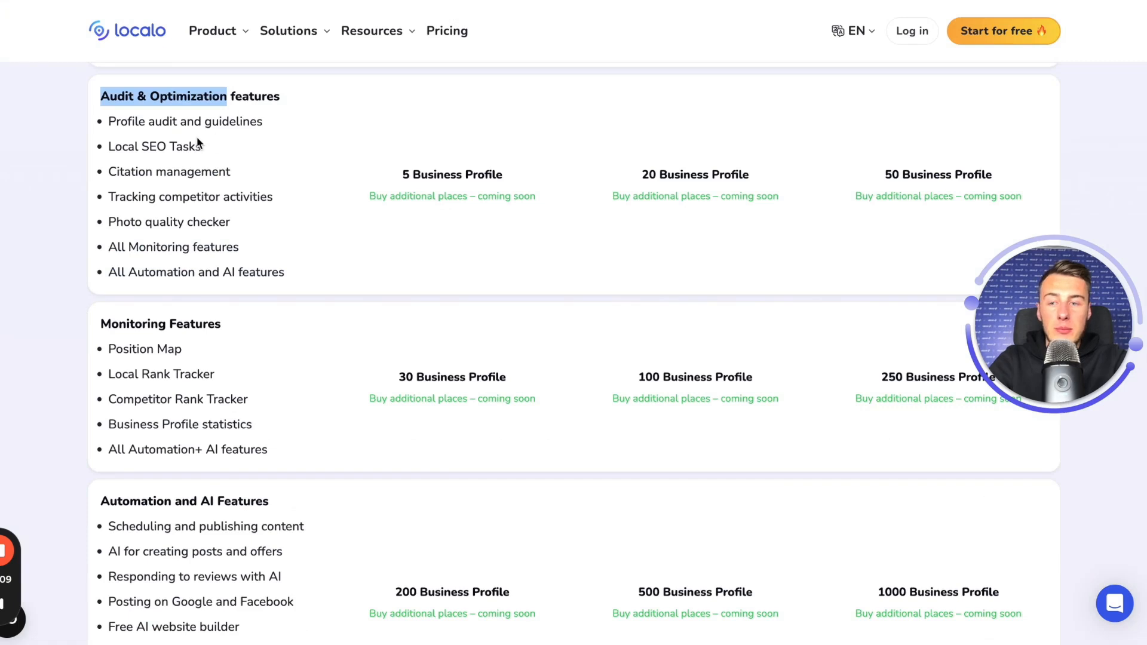
pyautogui.click(157, 135)
pyautogui.scroll(-1, 132, 266)
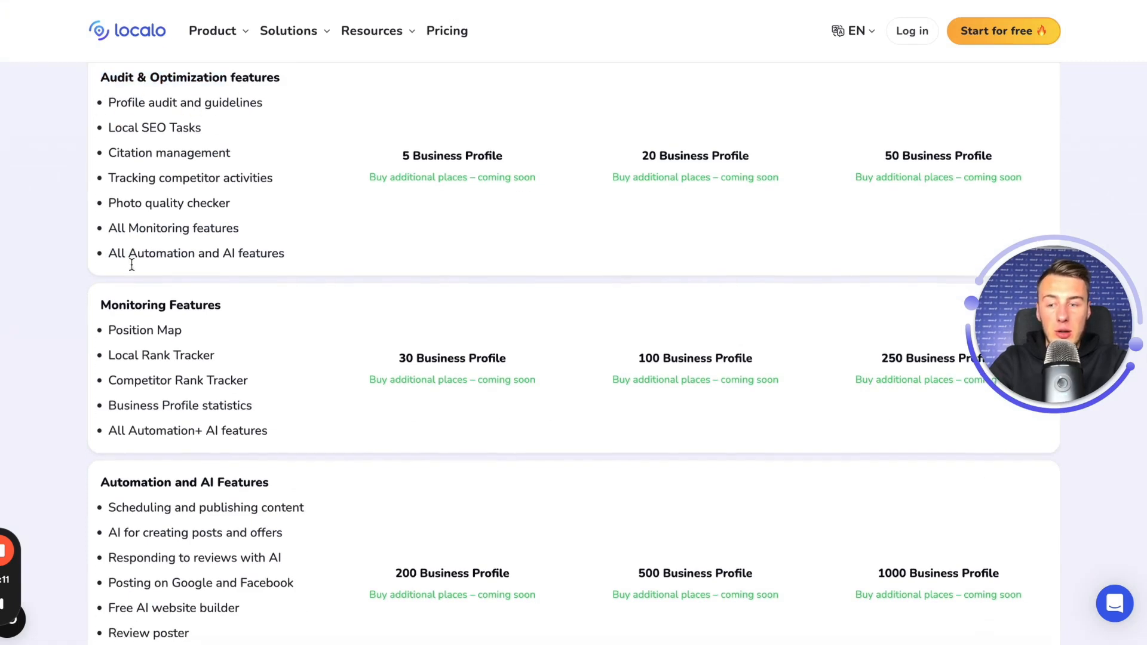
pyautogui.scroll(1, 144, 240)
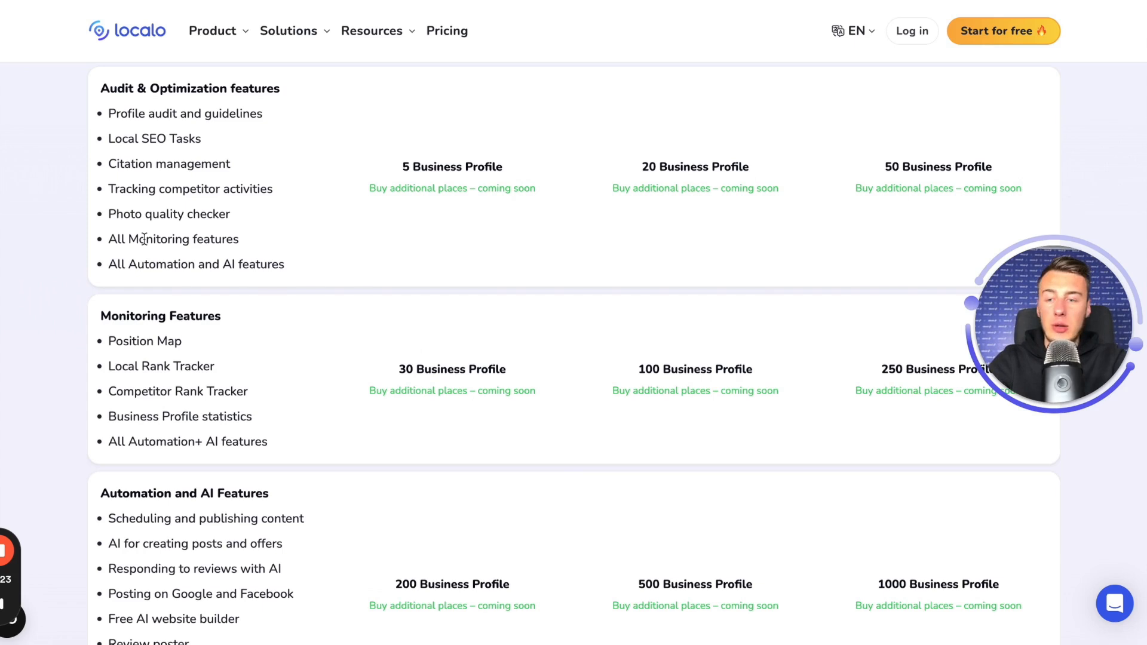
pyautogui.moveTo(109, 239); pyautogui.dragTo(283, 267)
pyautogui.scroll(-1, 246, 306)
pyautogui.click(246, 306)
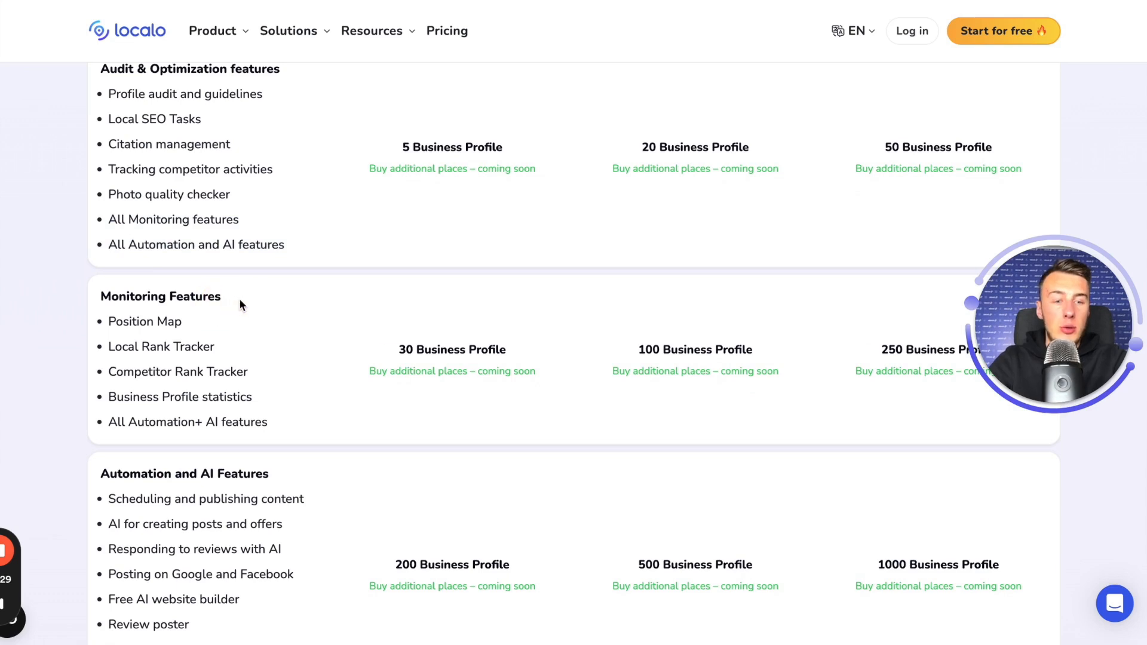
# Step: Look over the Monitoring Features and Automation and AI Features sections, highlighting the Monitoring Features heading
pyautogui.scroll(-1, 239, 299)
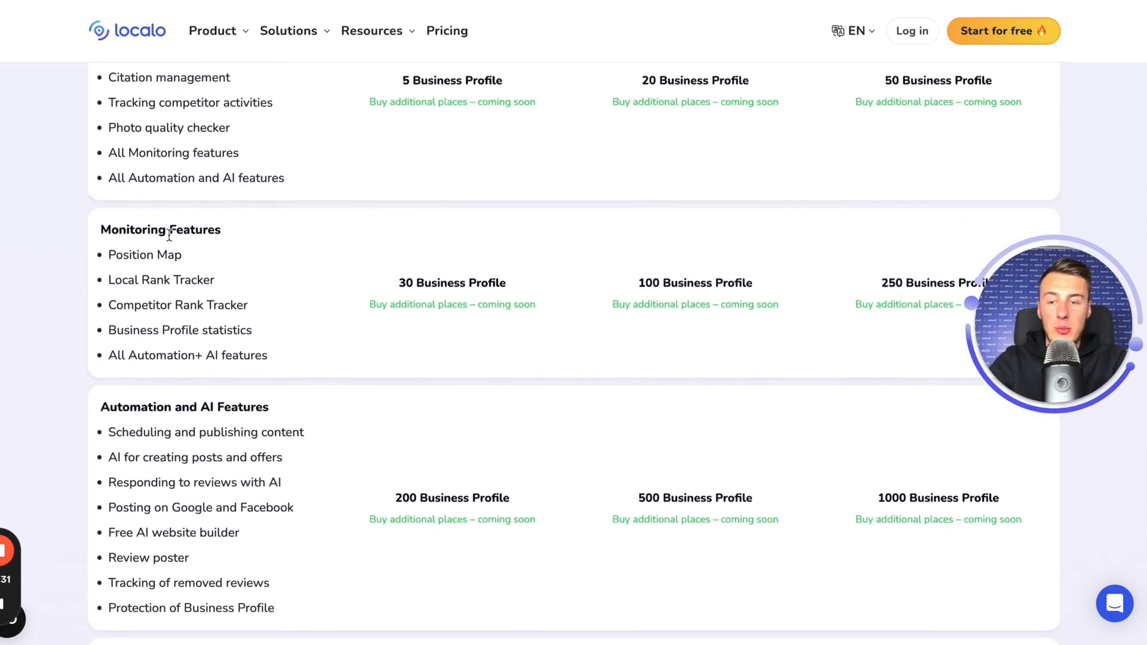
pyautogui.tripleClick(168, 230)
pyautogui.click(183, 407)
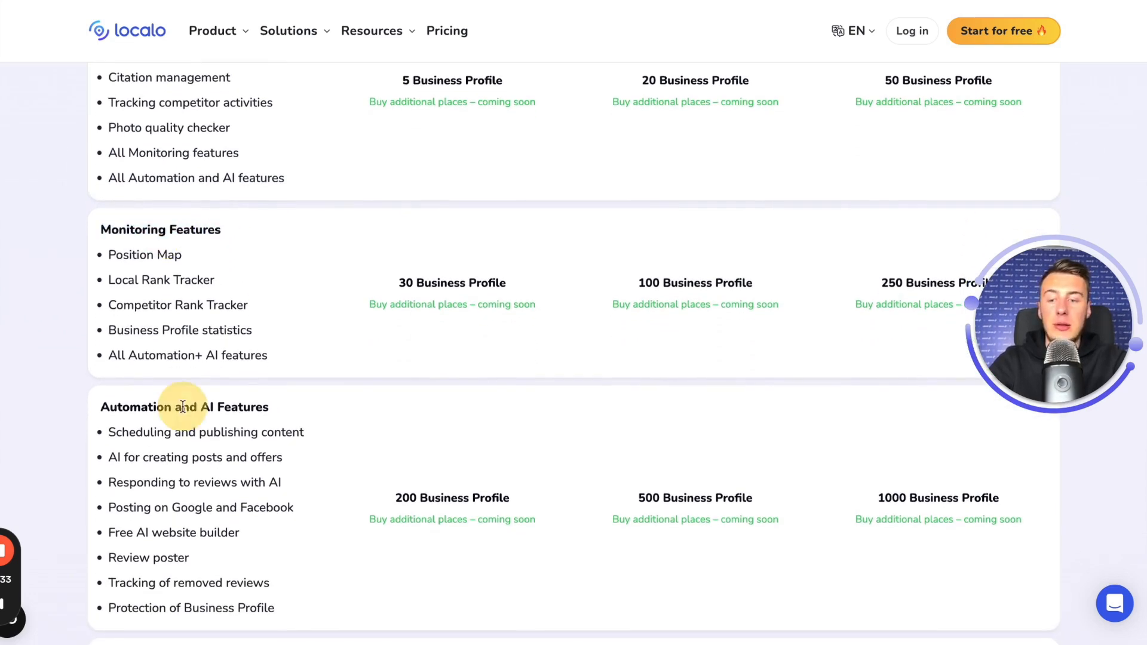
pyautogui.scroll(-1, 183, 406)
pyautogui.scroll(2, 218, 371)
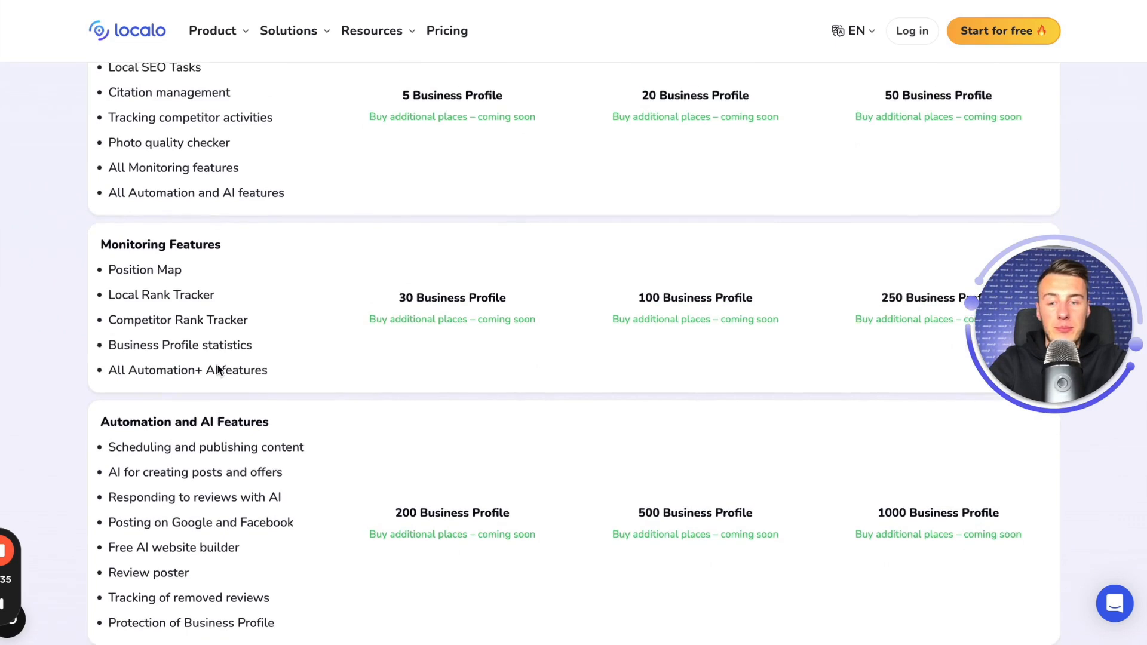
pyautogui.scroll(1, 329, 214)
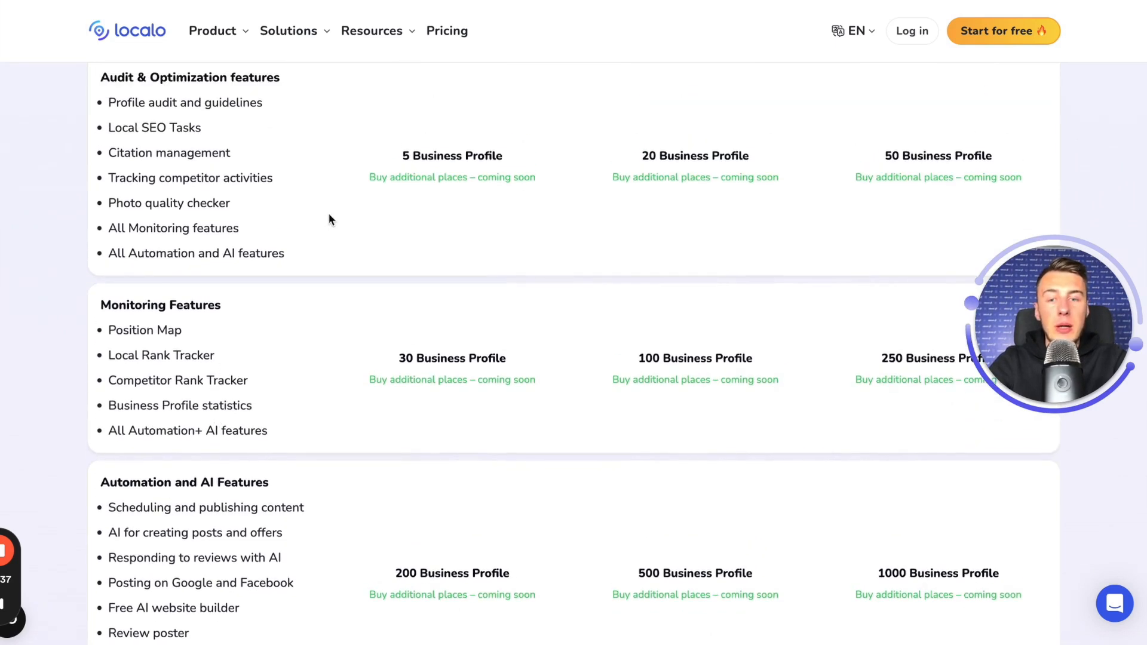
# Step: Highlight the 5 Business Profile limit and its note on buying additional places in the Audit & Optimization section
pyautogui.moveTo(402, 153); pyautogui.dragTo(492, 156)
pyautogui.click(448, 154)
pyautogui.scroll(-1, 447, 153)
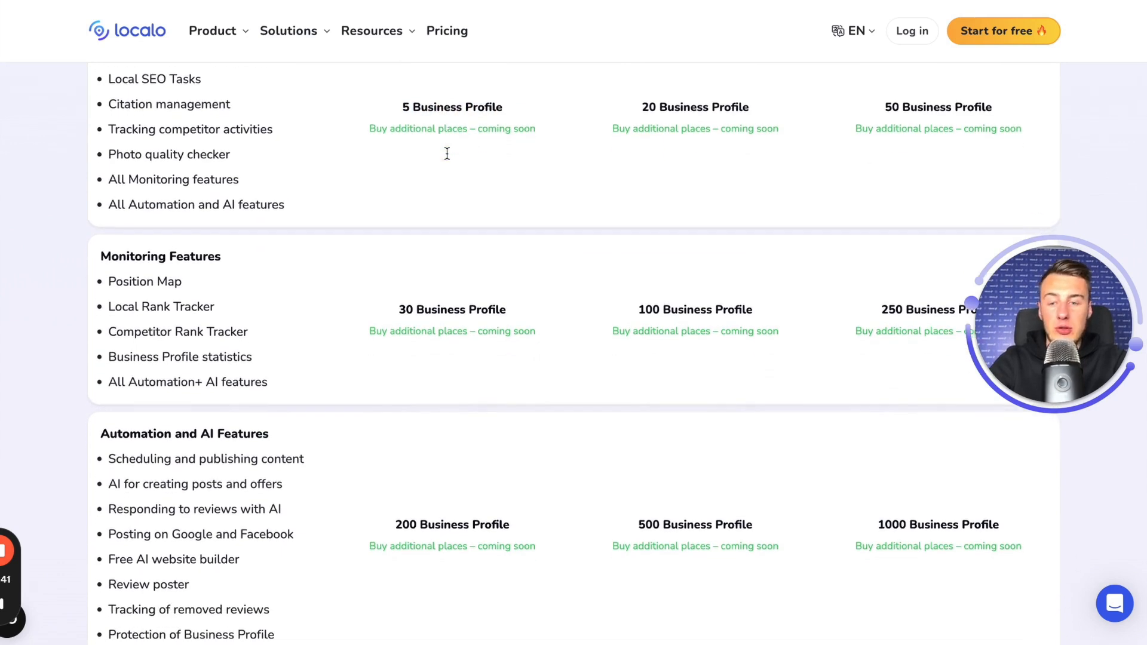
pyautogui.tripleClick(447, 129)
pyautogui.click(412, 129)
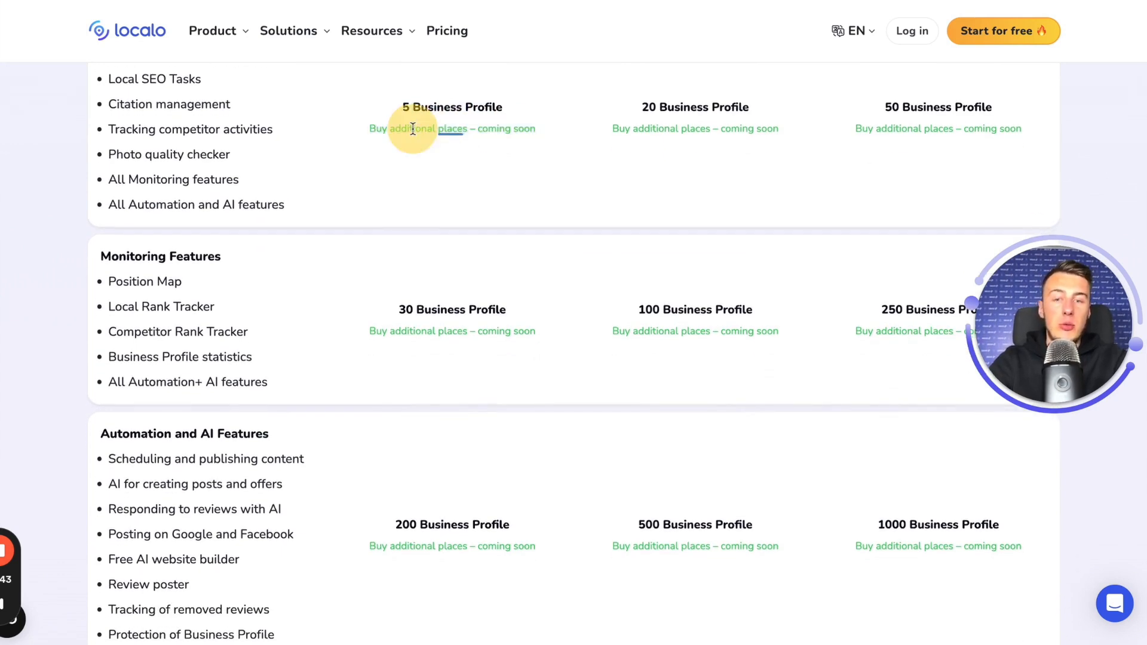
pyautogui.scroll(-1, 413, 129)
pyautogui.scroll(-1, 413, 129)
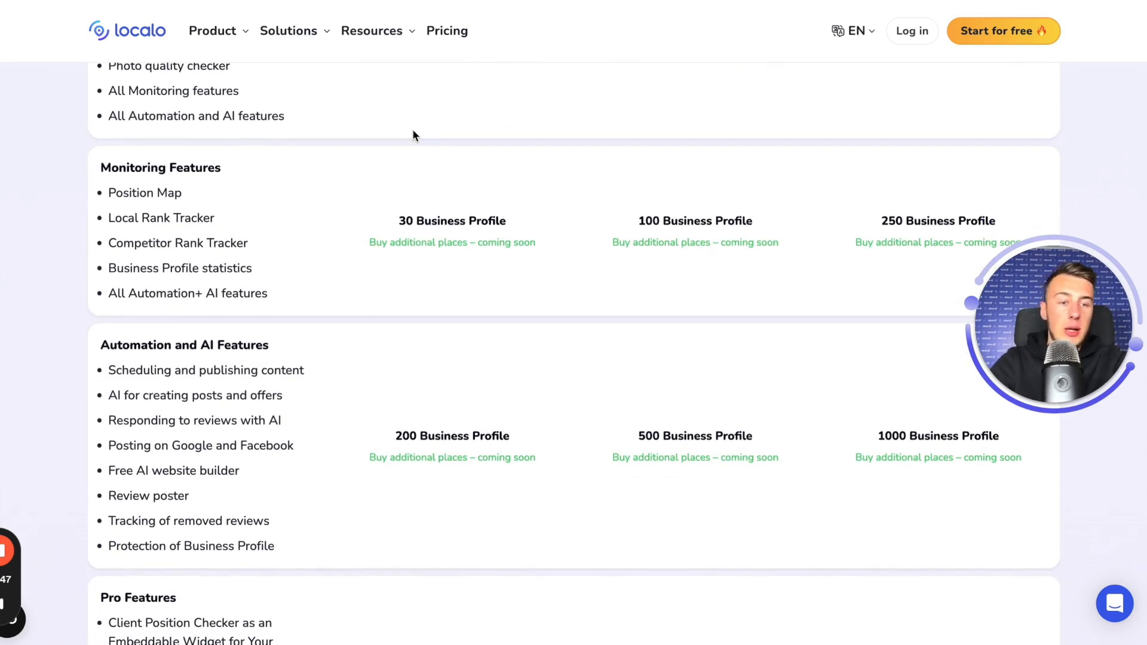
# Step: Highlight the word Monitoring in its section heading and compare that section's features and profile limits with Audit & Optimization
pyautogui.scroll(-1, 318, 175)
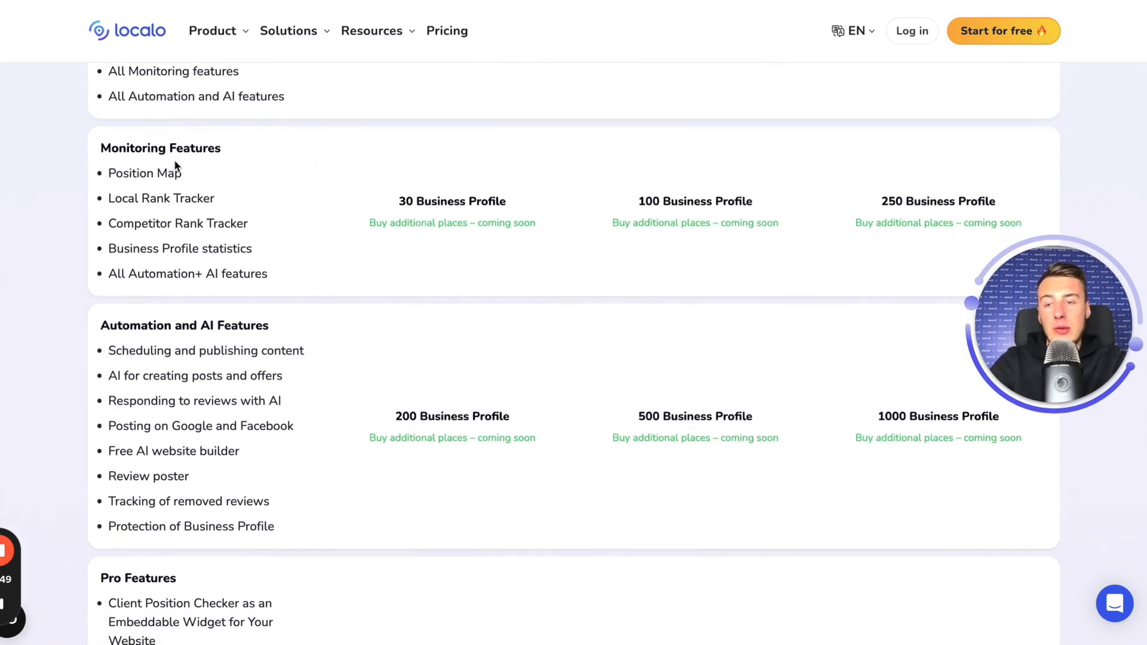
pyautogui.tripleClick(150, 143)
pyautogui.click(240, 143)
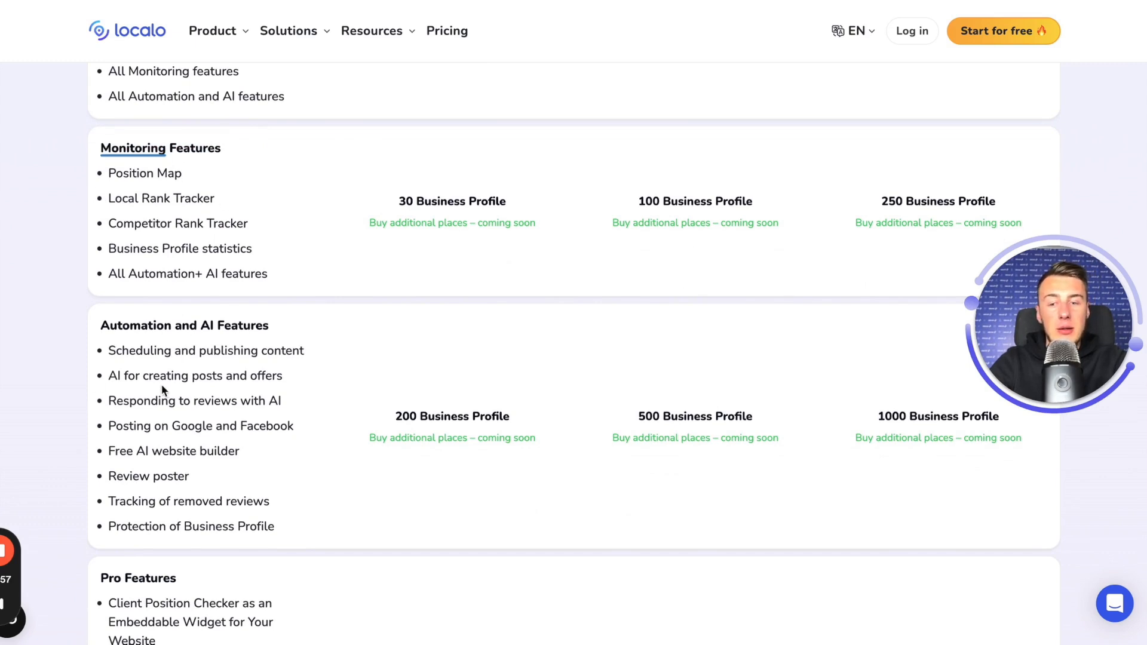
pyautogui.scroll(3, 125, 381)
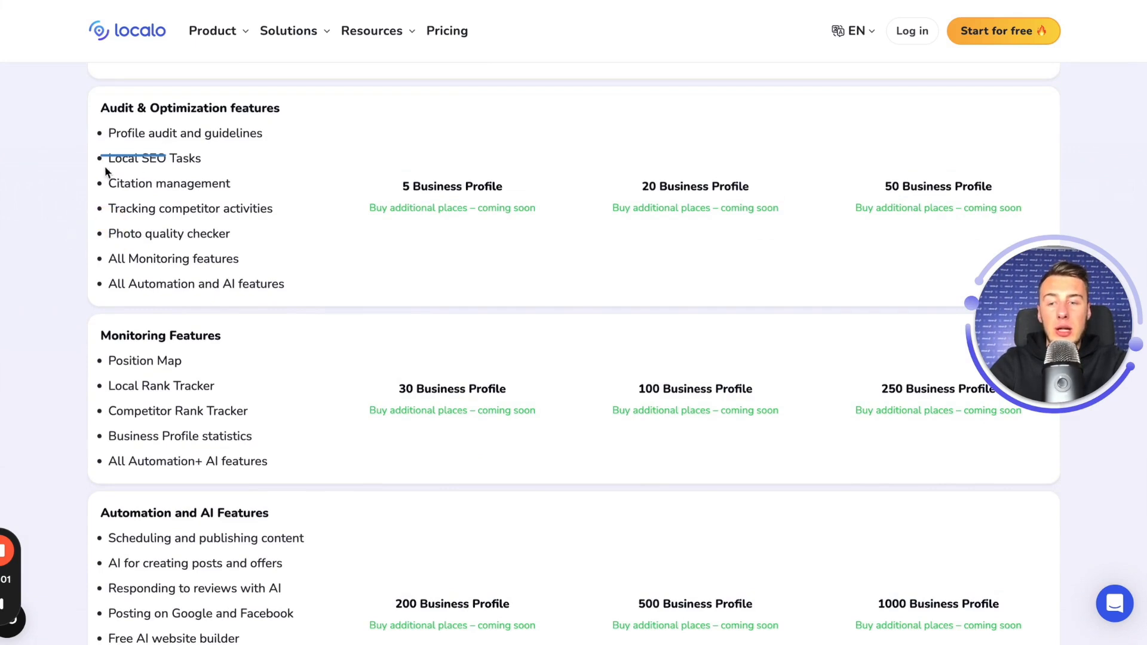
pyautogui.scroll(-3, 228, 232)
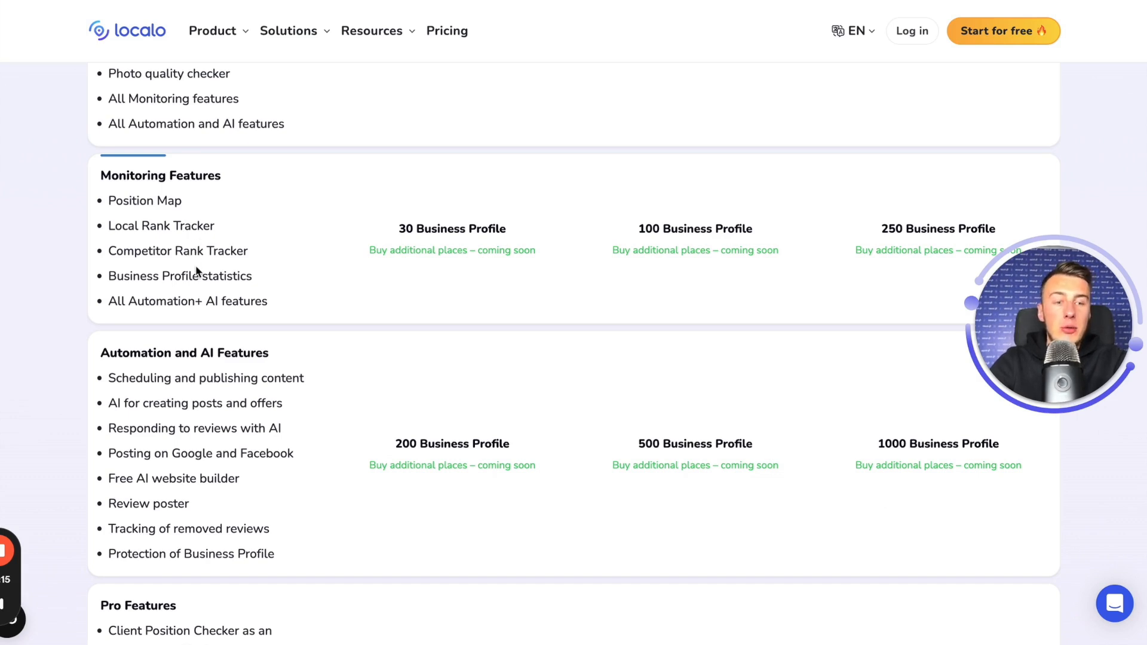
pyautogui.scroll(3, 196, 270)
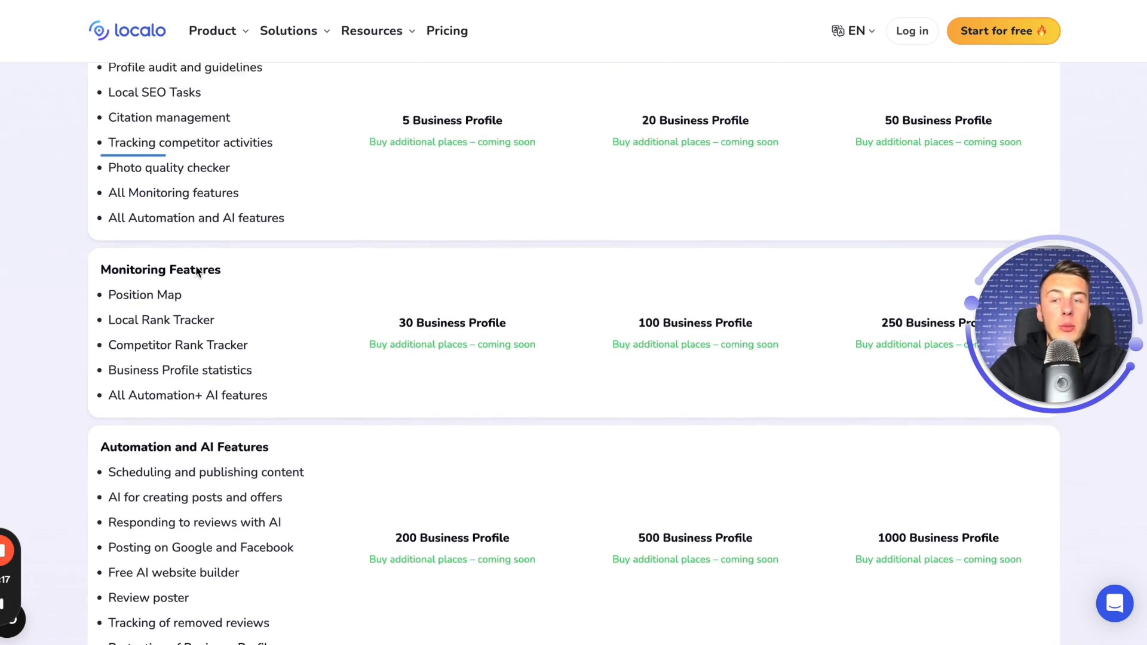
pyautogui.scroll(1, 196, 271)
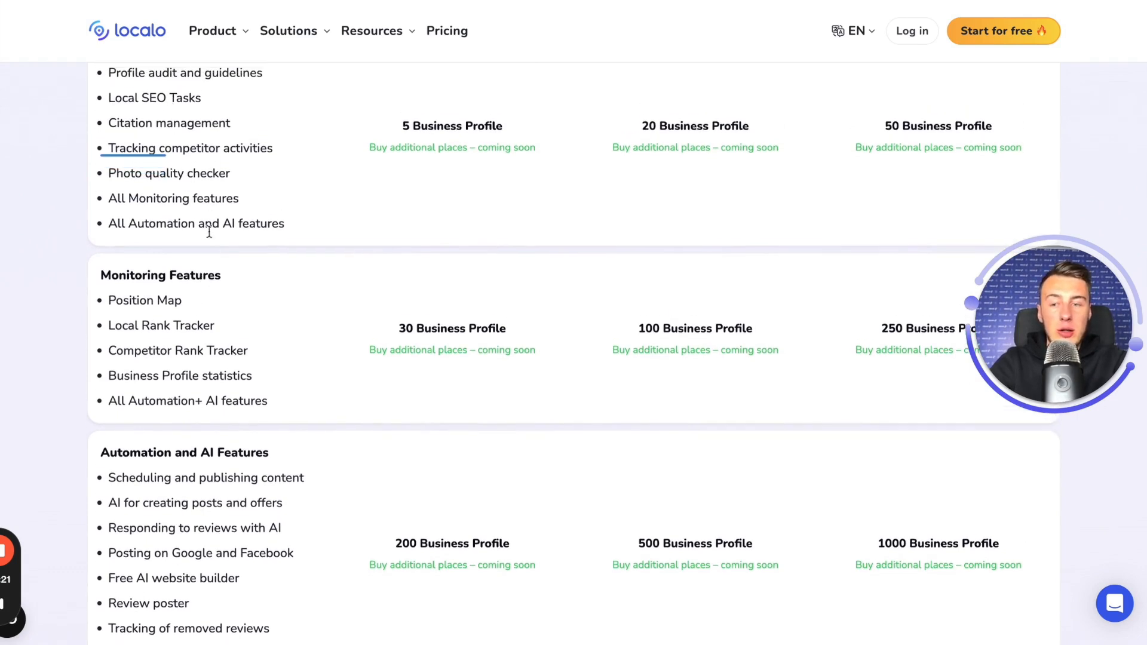
pyautogui.scroll(-1, 211, 173)
pyautogui.scroll(-3, 212, 173)
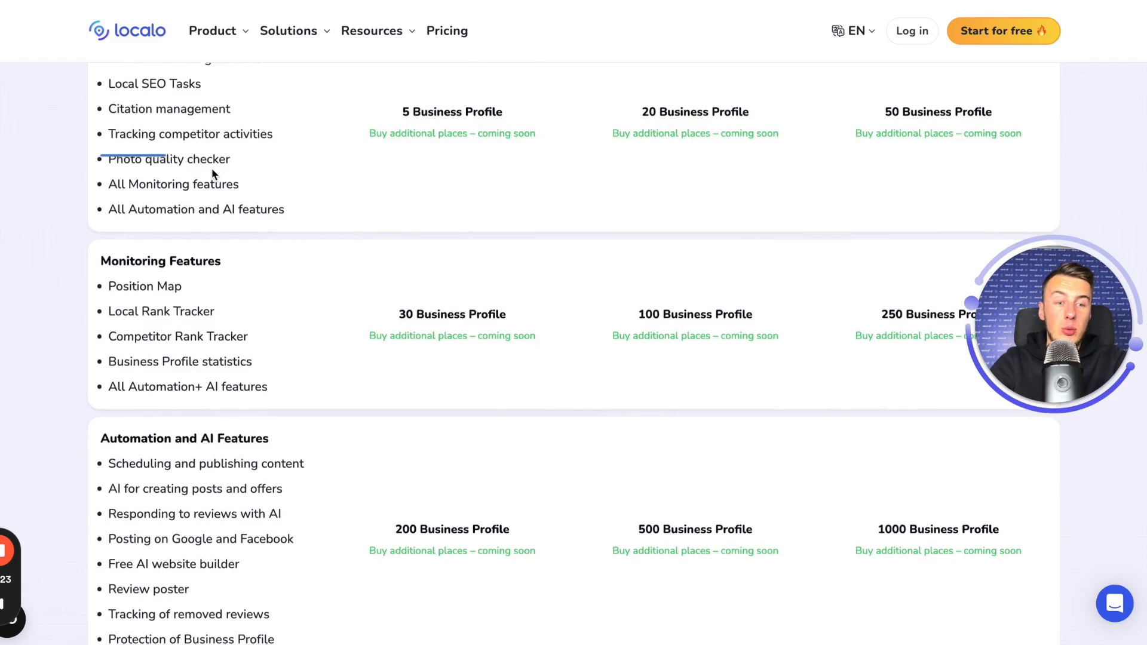
pyautogui.scroll(-1, 213, 174)
pyautogui.scroll(2, 206, 179)
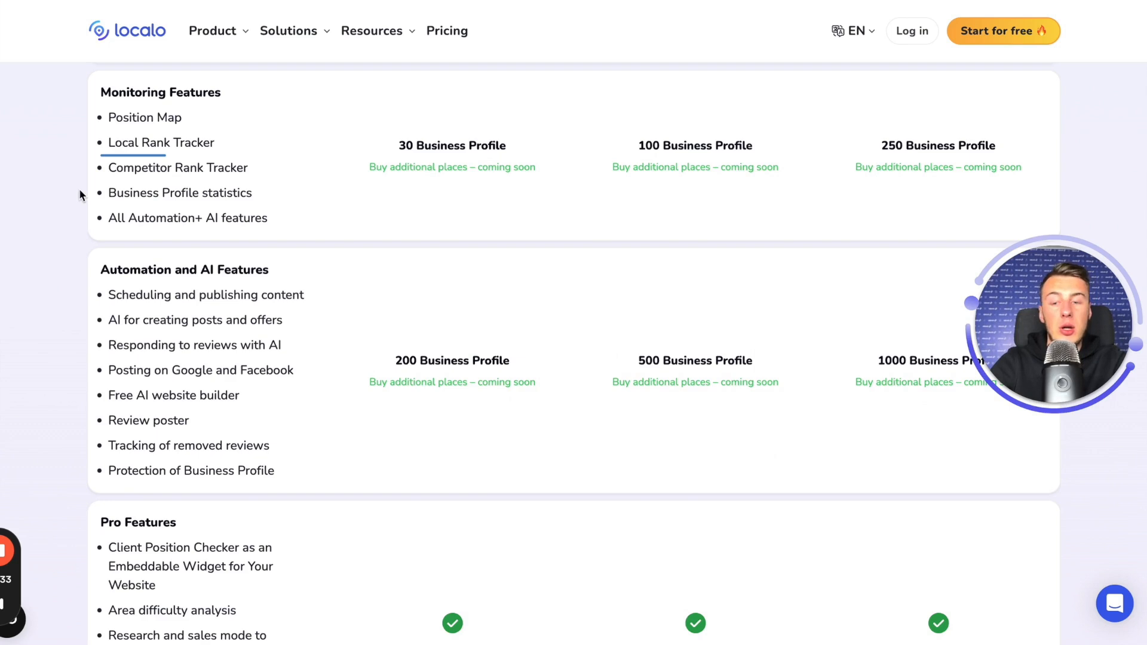
pyautogui.scroll(-1, 69, 202)
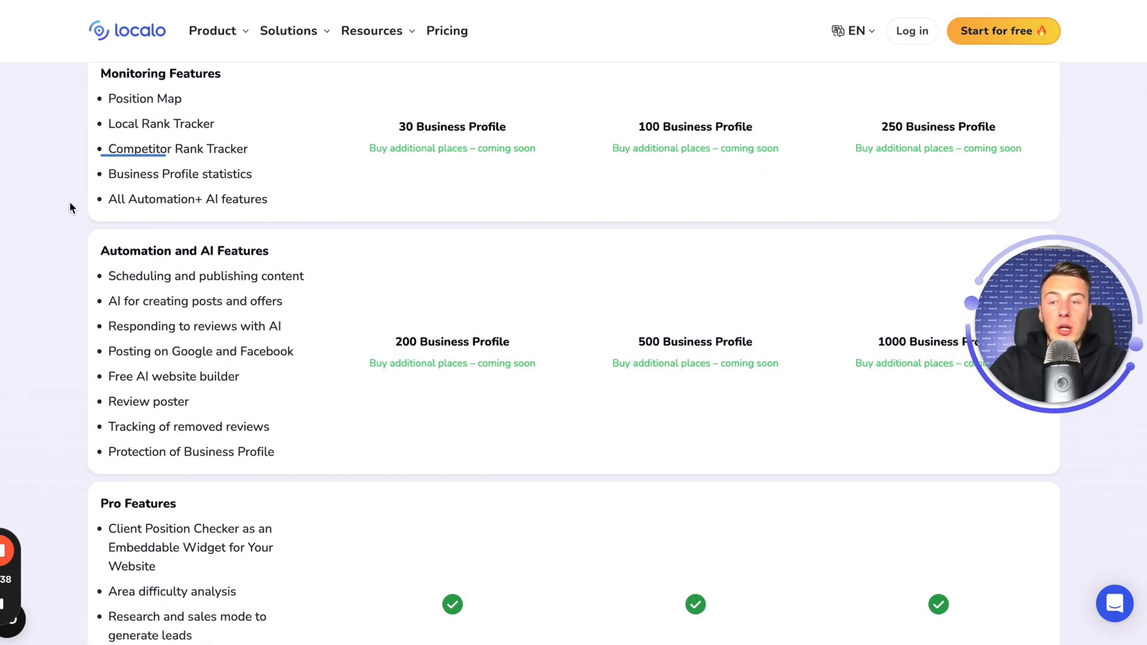
# Step: Review the Automation and AI Features and Pro Features included in the three plans, and return to the Audit & Optimization section
pyautogui.scroll(-2, 55, 209)
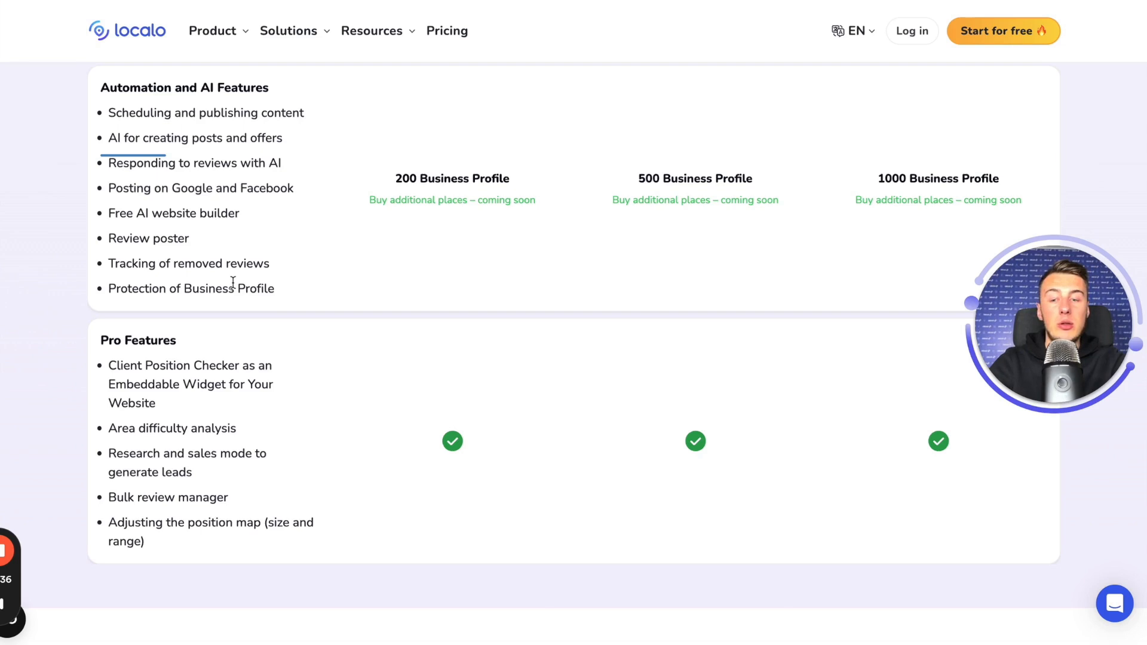
pyautogui.scroll(-1, 233, 281)
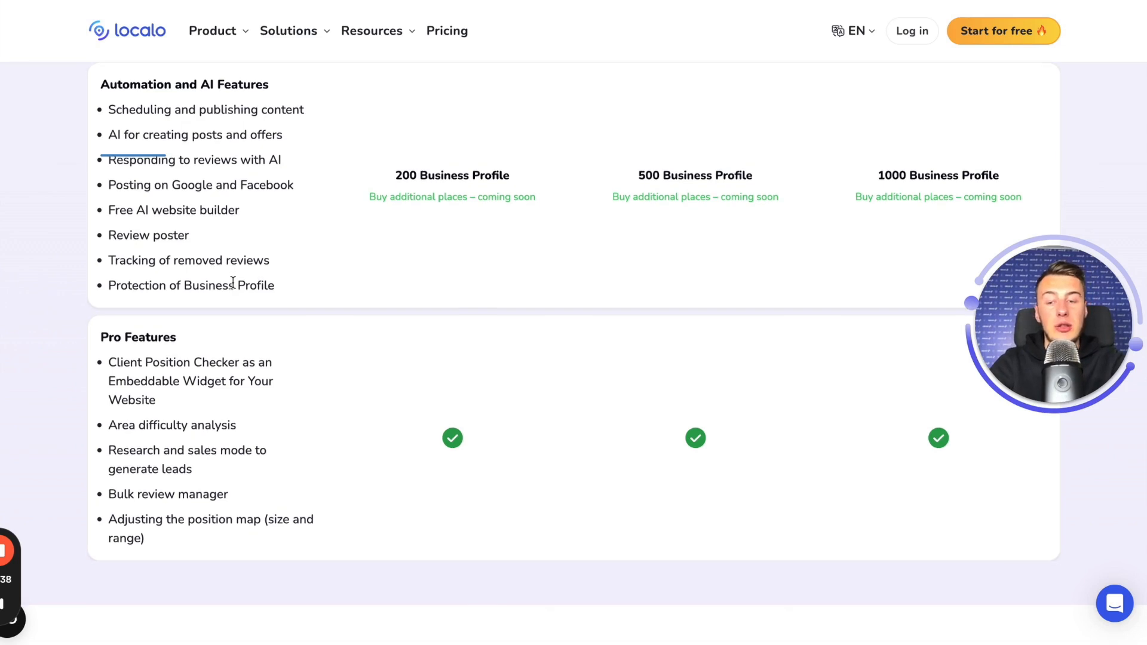
pyautogui.scroll(5, 233, 282)
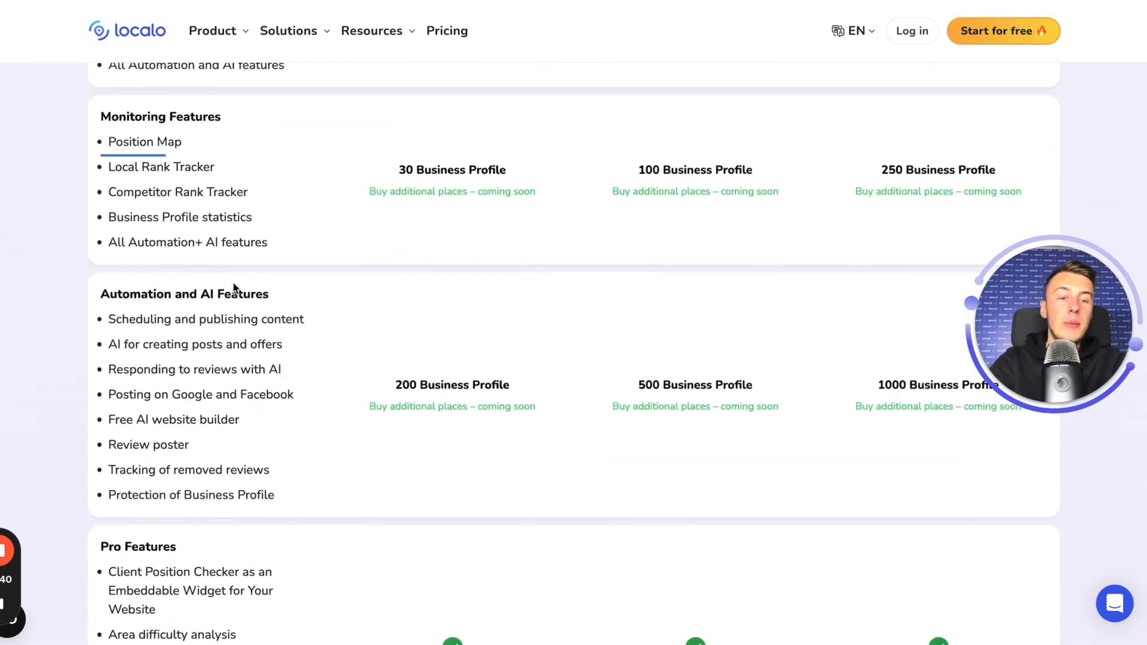
pyautogui.scroll(2, 232, 282)
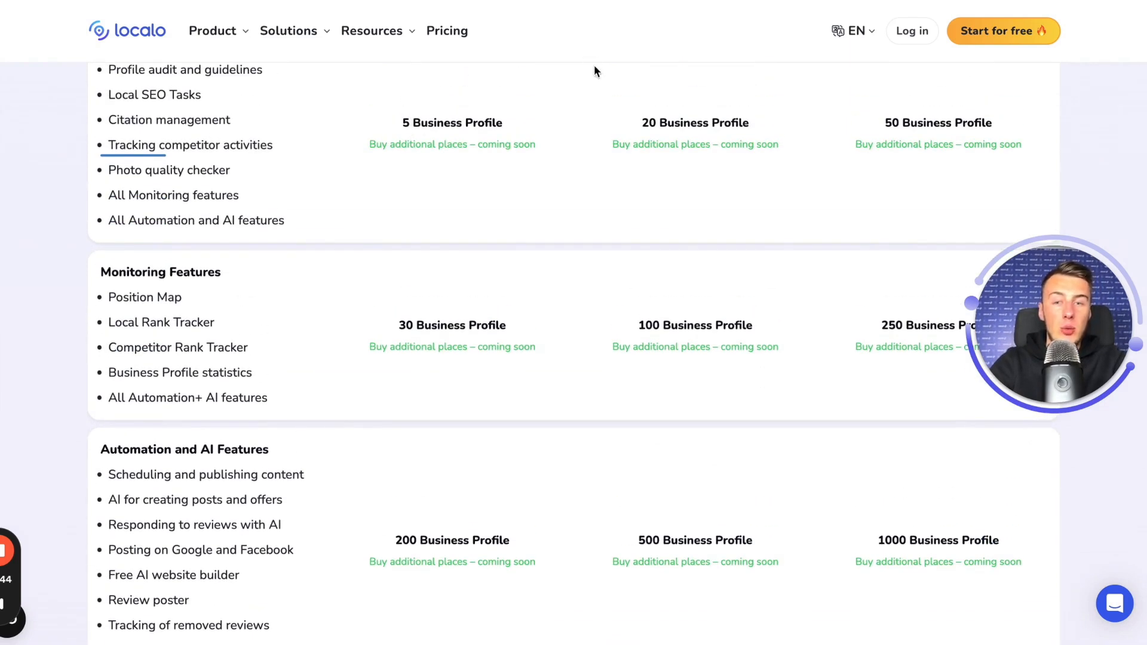
pyautogui.scroll(1, 589, 82)
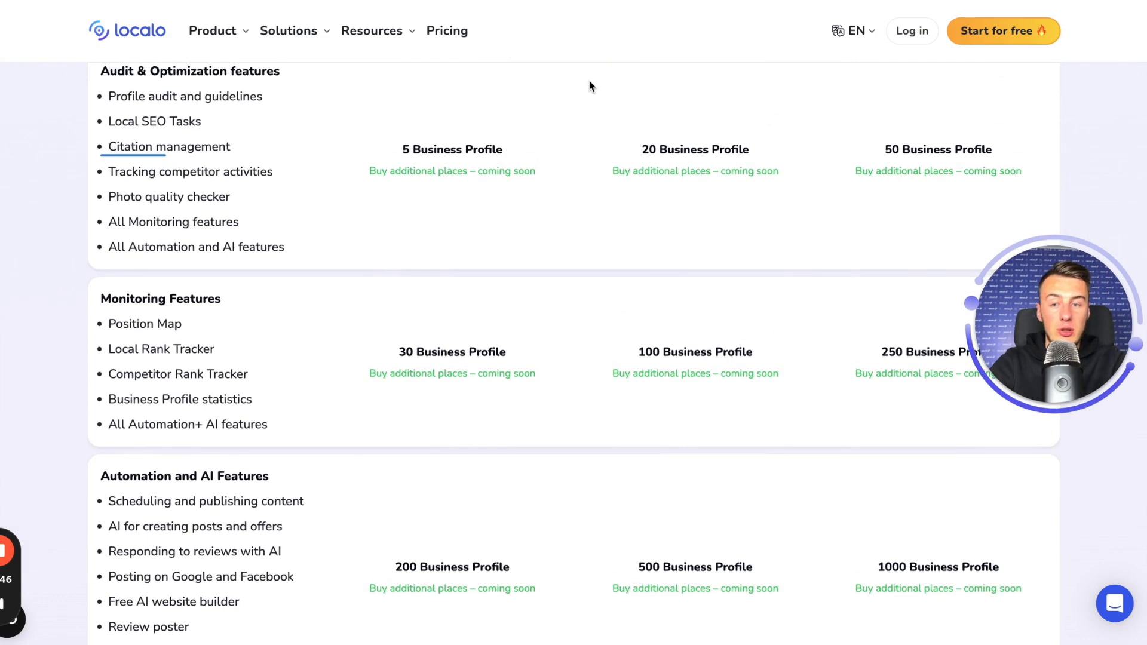
pyautogui.scroll(2, 589, 87)
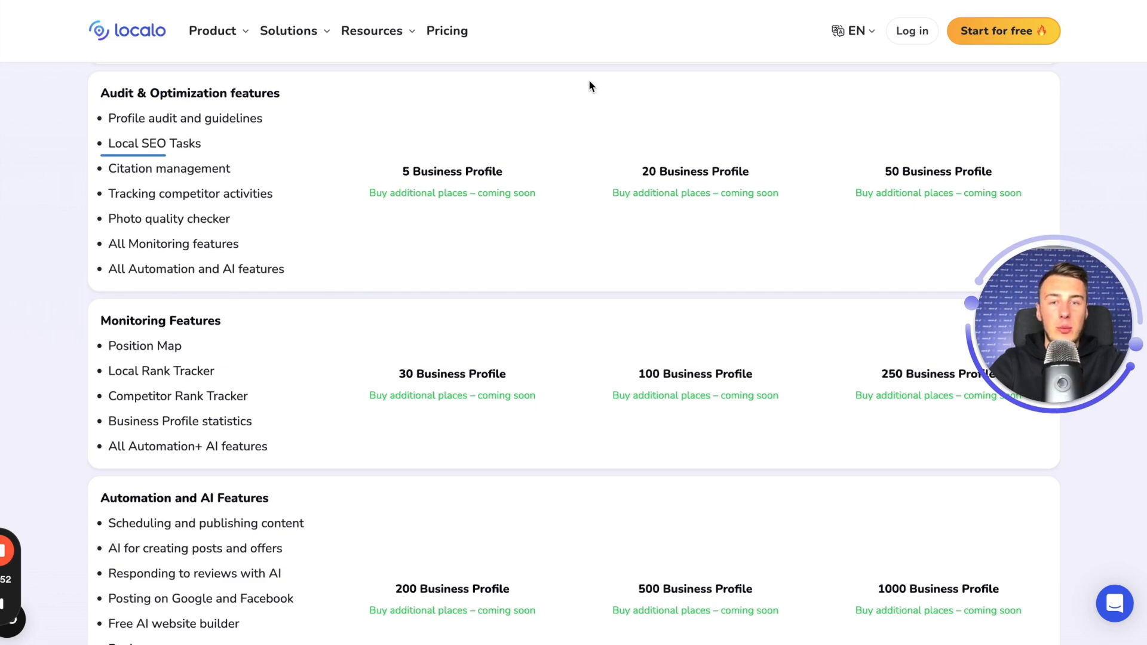
# Step: Switch back to My Business Profiles and look through the plan quotas and the first profiles in the active list
pyautogui.hotkey('ctrl', 'Tab')
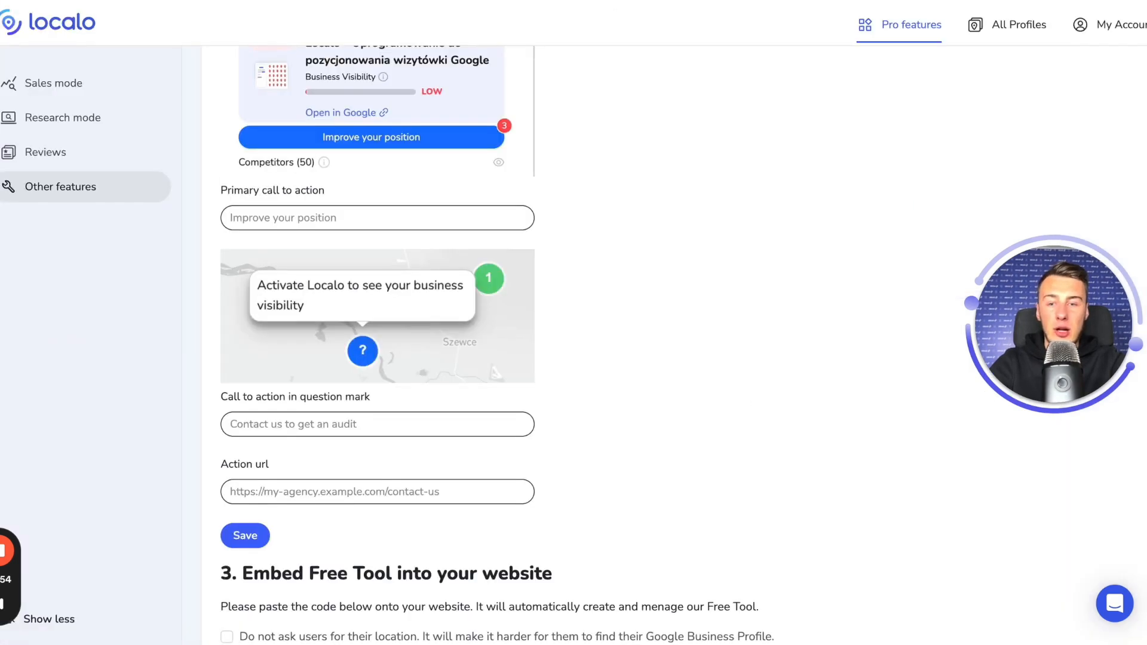
pyautogui.click(82, 31)
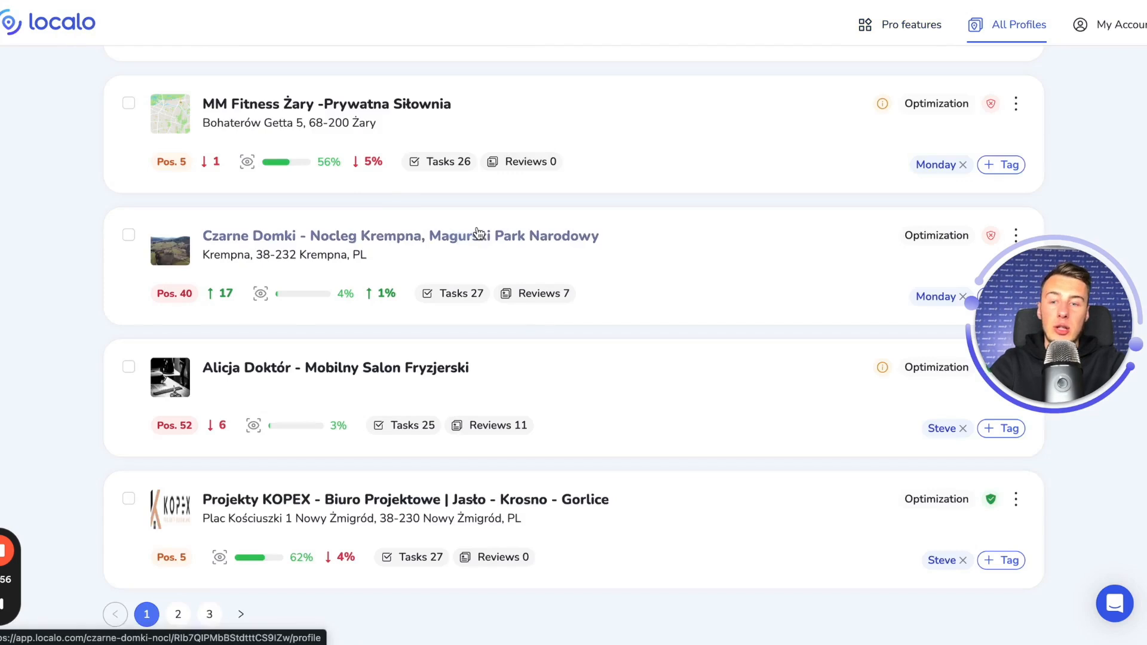
pyautogui.scroll(10, 477, 227)
pyautogui.scroll(3, 477, 227)
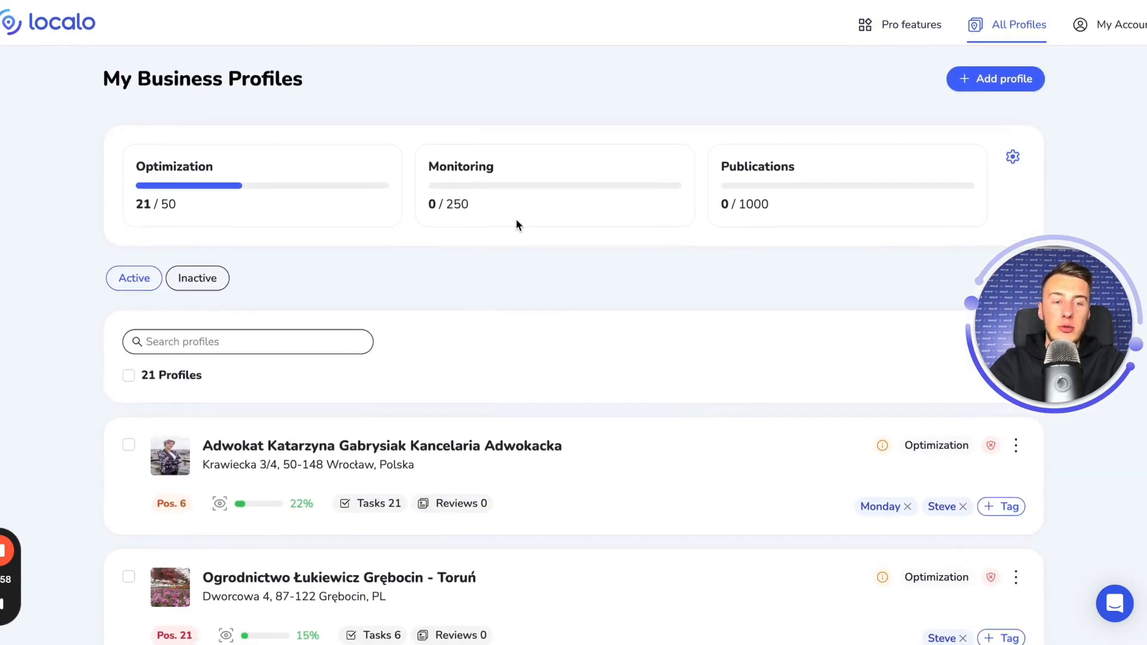
pyautogui.scroll(-1, 517, 220)
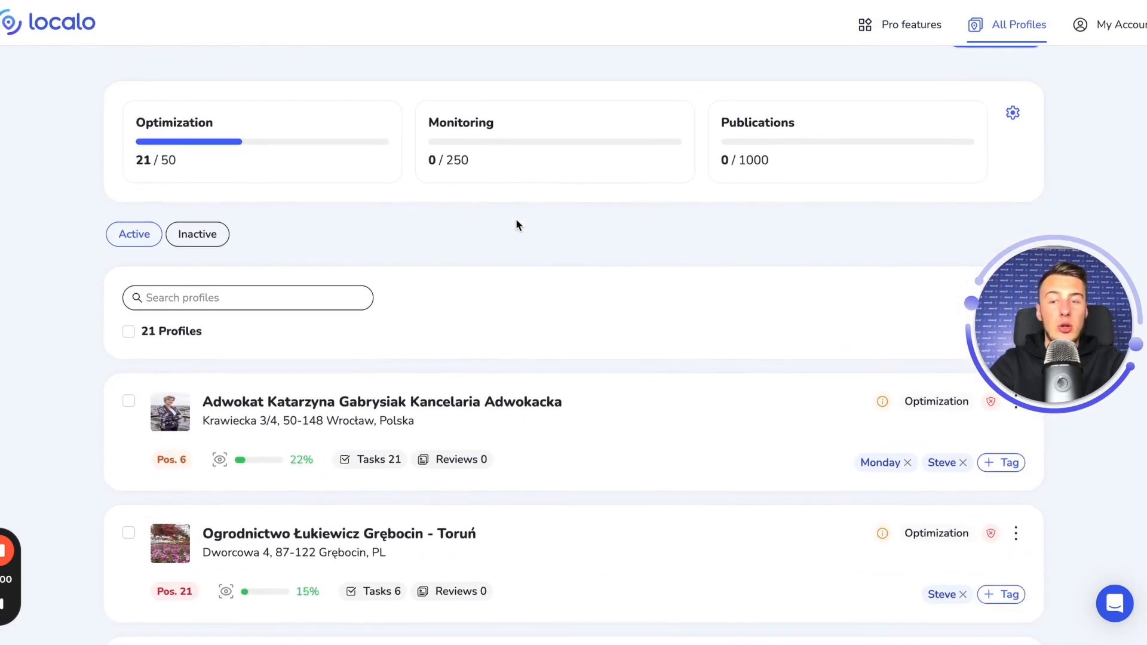
pyautogui.scroll(-3, 517, 219)
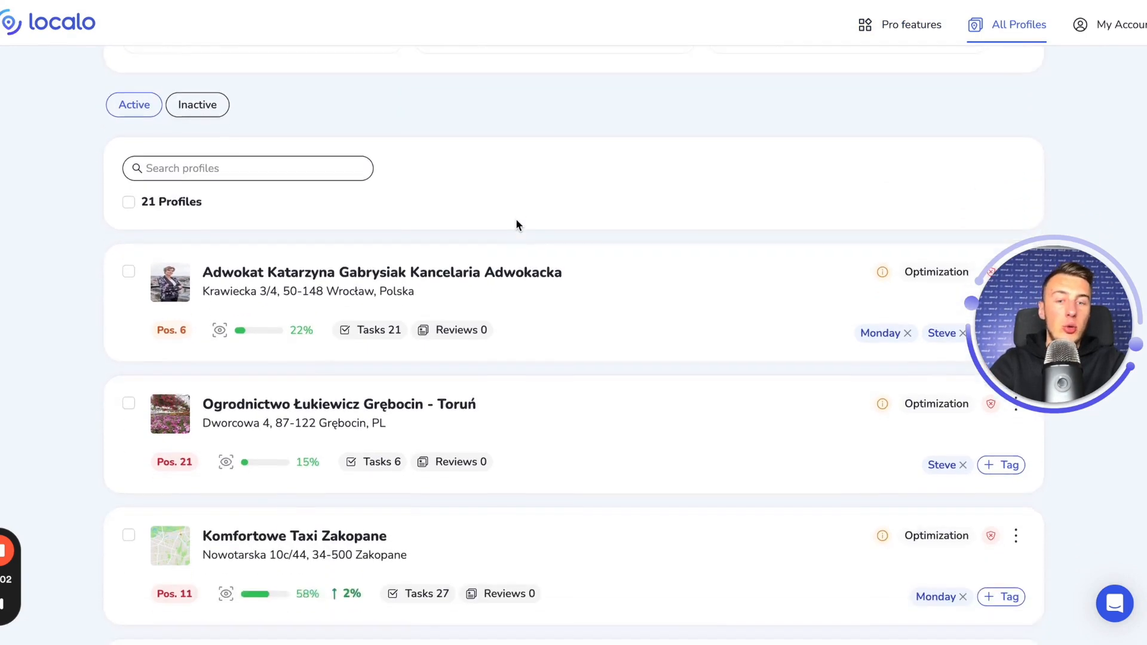
pyautogui.scroll(-2, 517, 224)
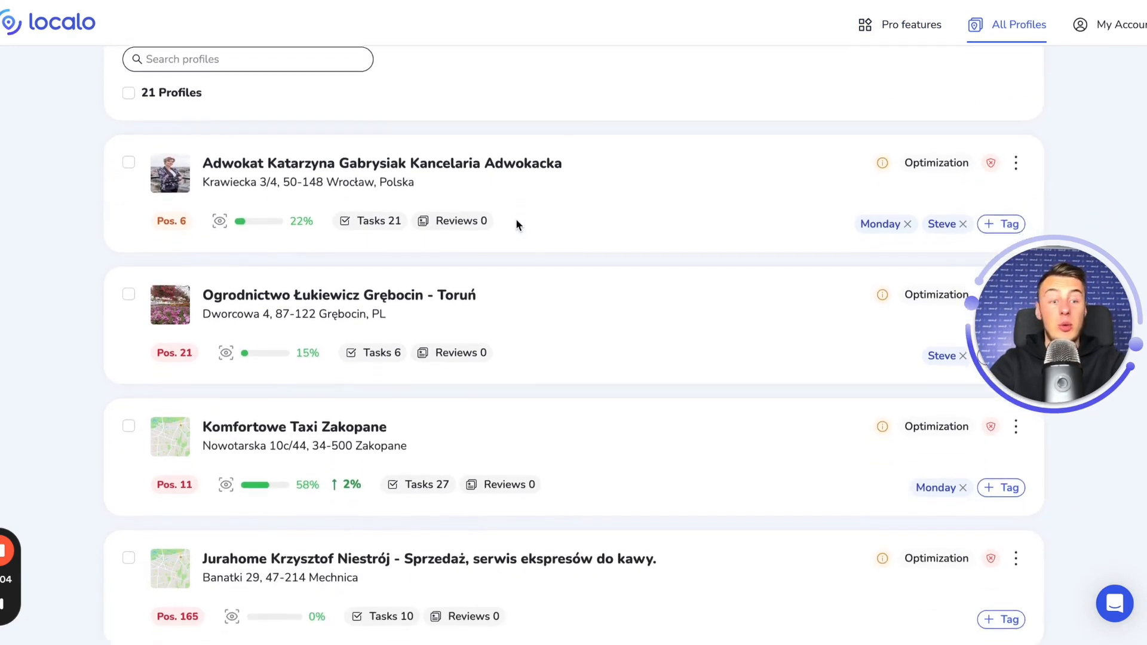
pyautogui.scroll(-1, 517, 225)
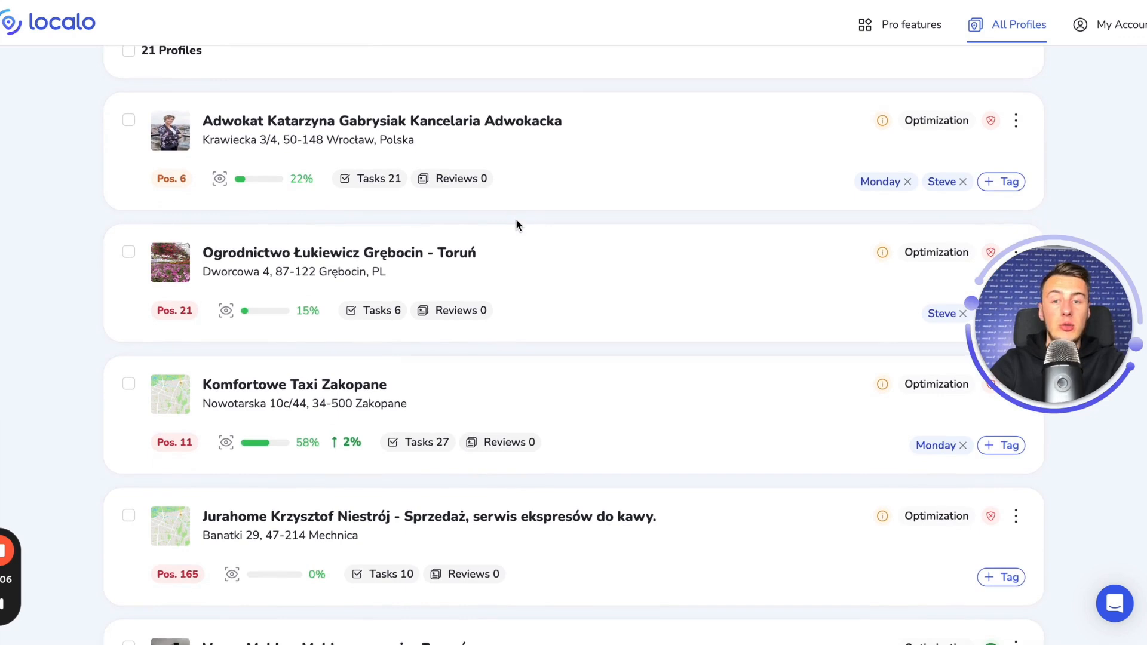
# Step: Open the first listed profile, the Wrocław law office, and examine its visibility, top keywords, tasks, publishing calendar and competitors
pyautogui.click(435, 131)
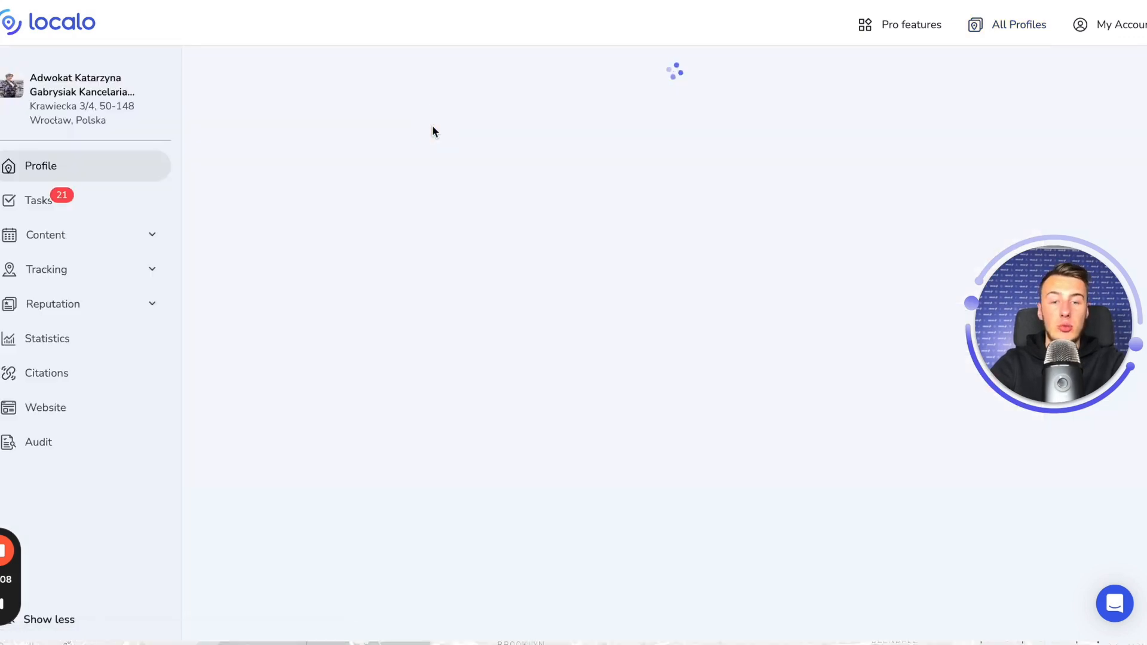
pyautogui.hotkey('alt', 'Left')
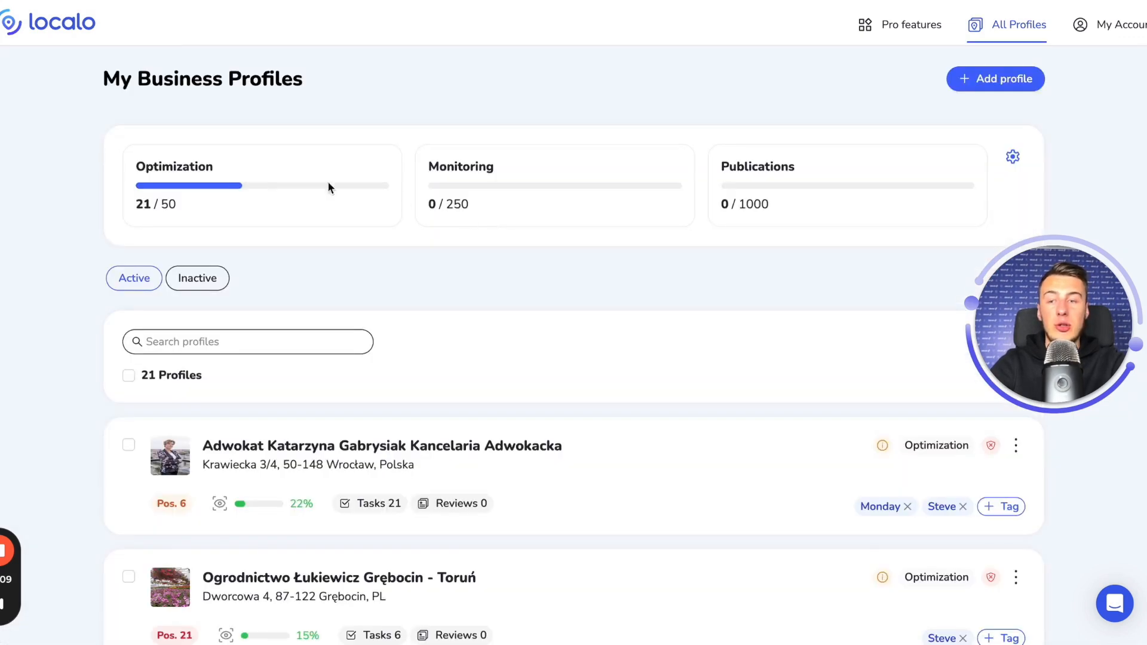
pyautogui.click(281, 441)
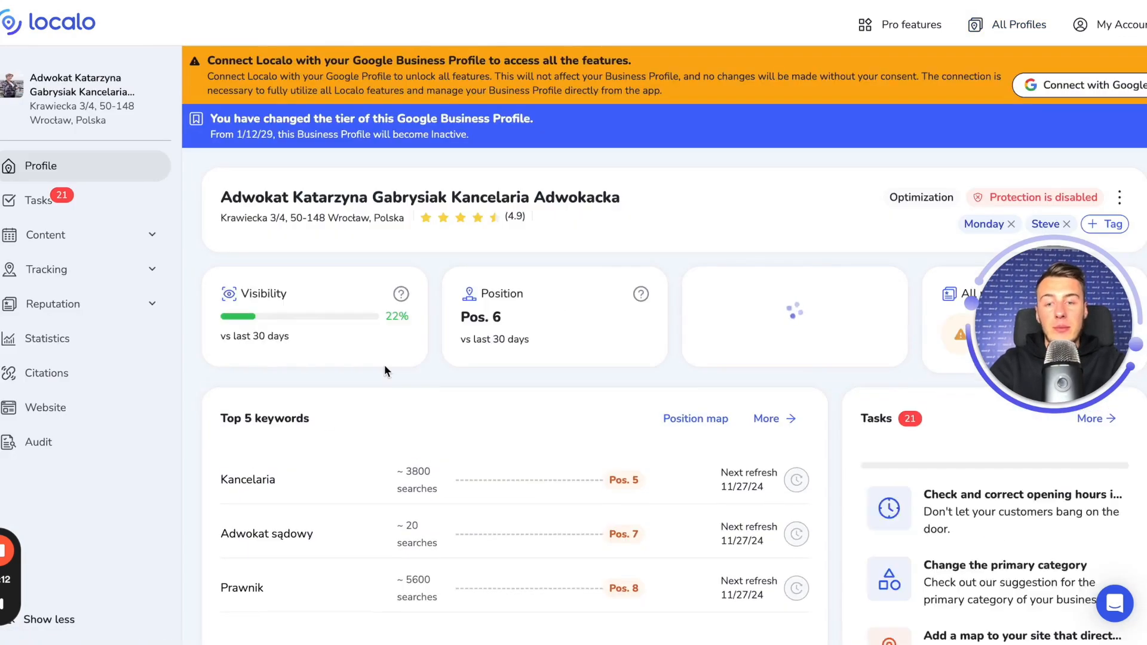
pyautogui.scroll(-2, 385, 371)
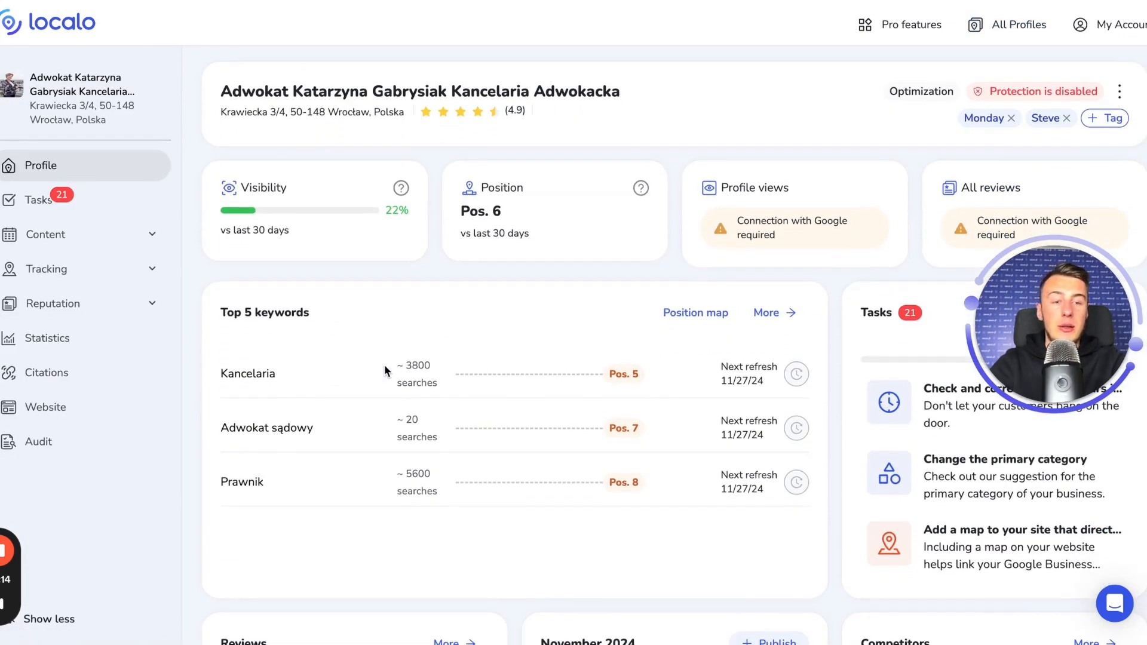
pyautogui.scroll(-2, 385, 367)
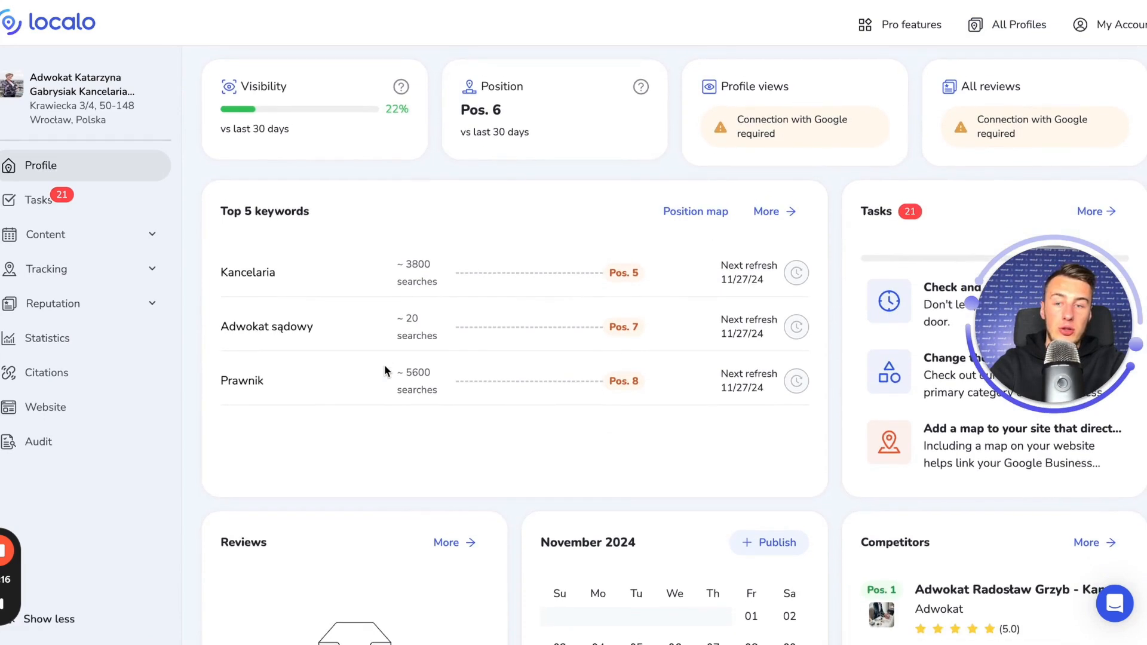
pyautogui.scroll(-3, 384, 370)
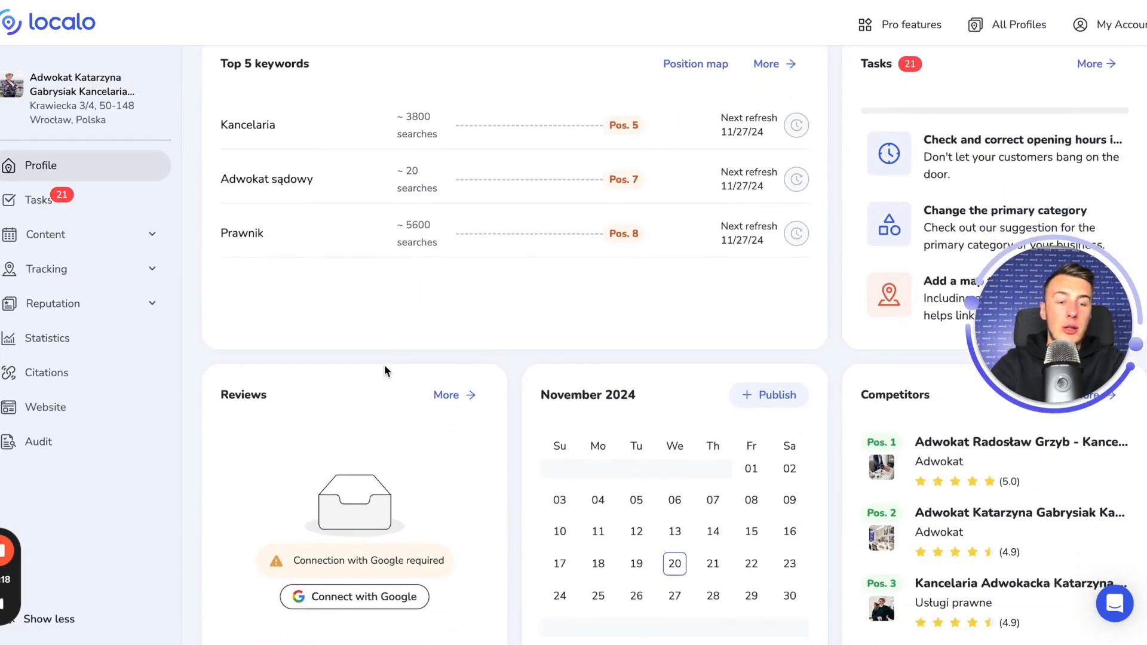
pyautogui.scroll(1, 385, 370)
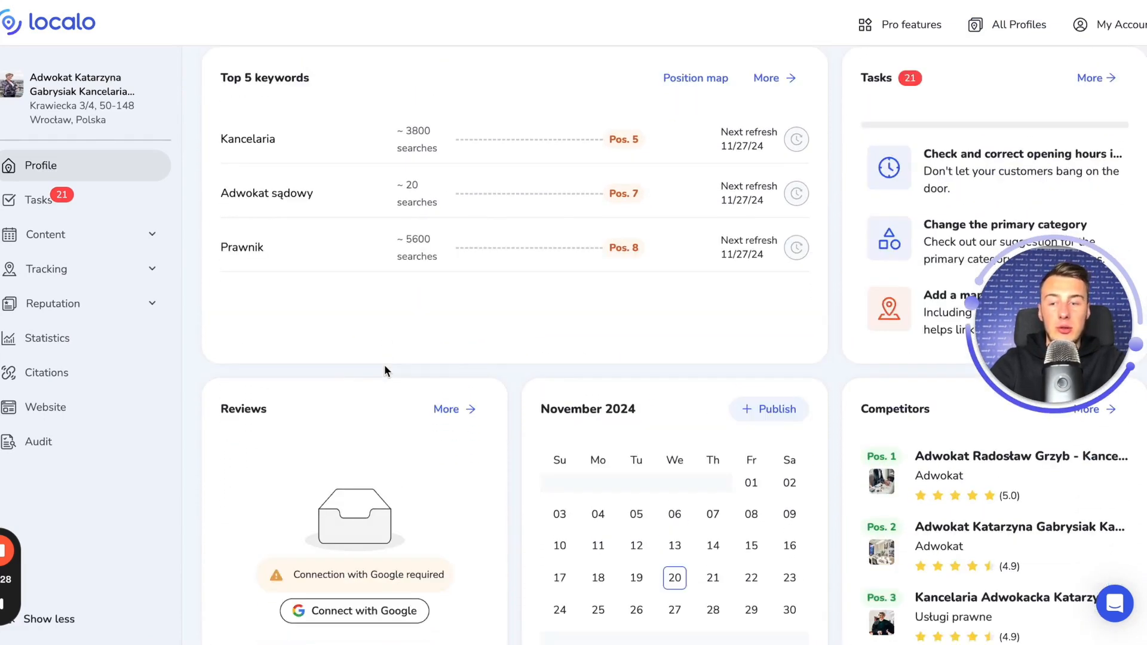